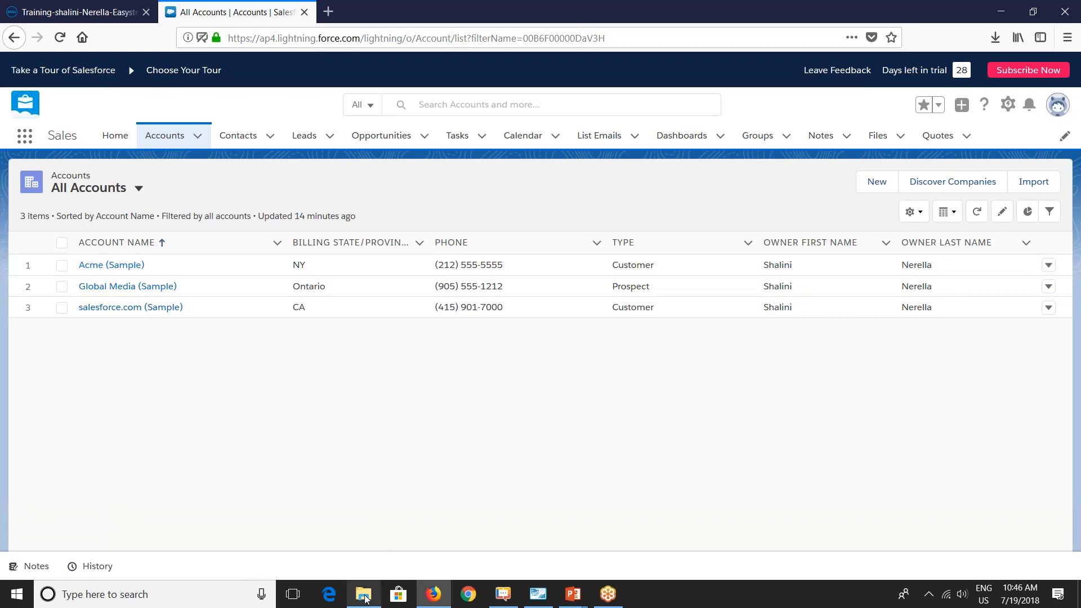
Step: Open SF_ACCOUNT from the Boomi Basic Training folder in Notepad++ and copy its entire create table statement
mouse_move(365, 595)
click(413, 540)
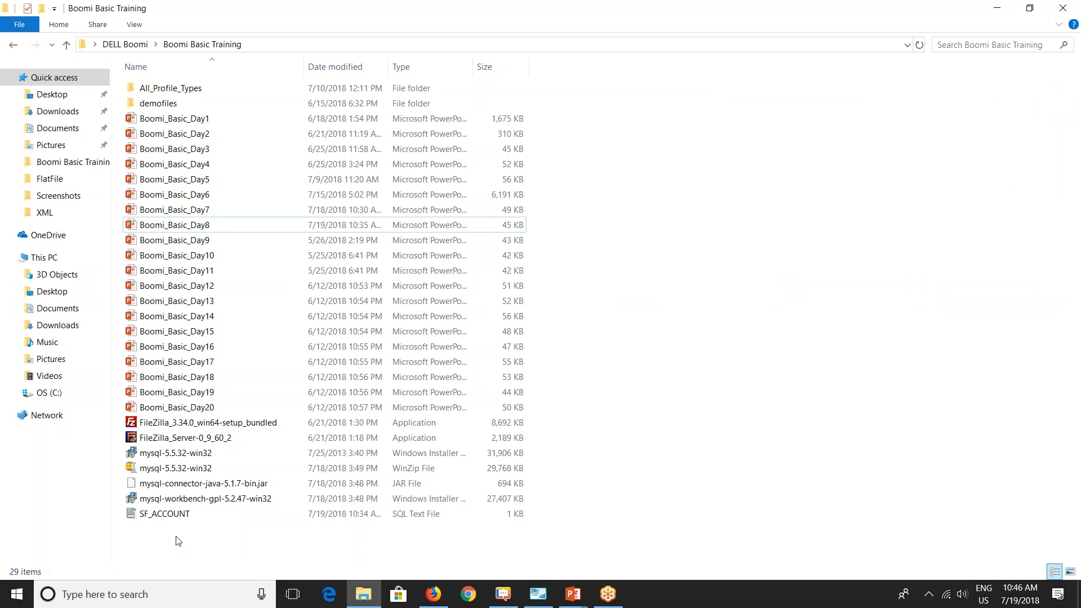
right_click(163, 516)
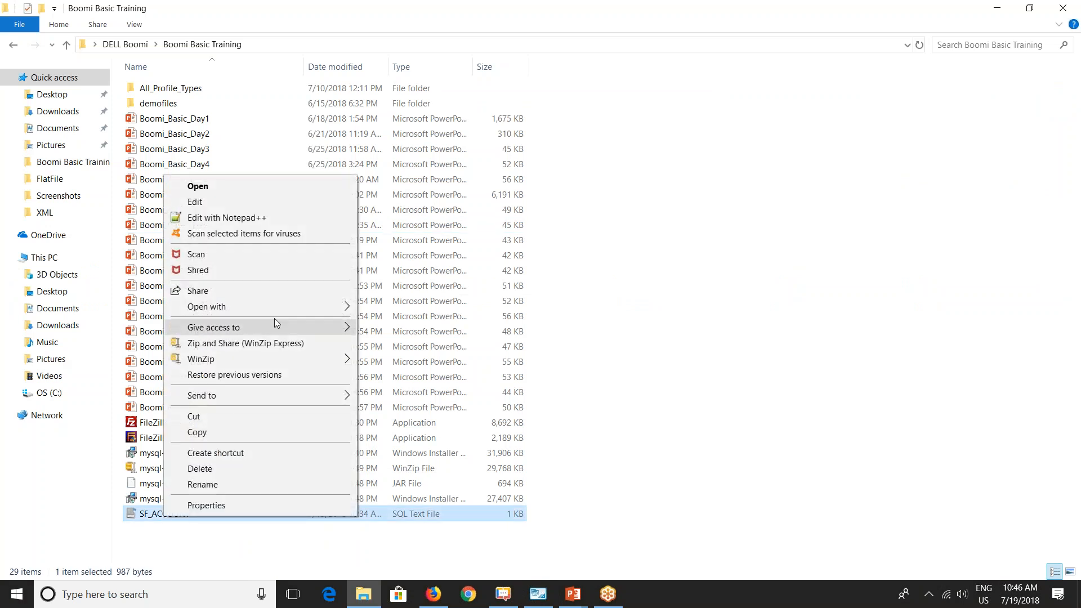
click(278, 219)
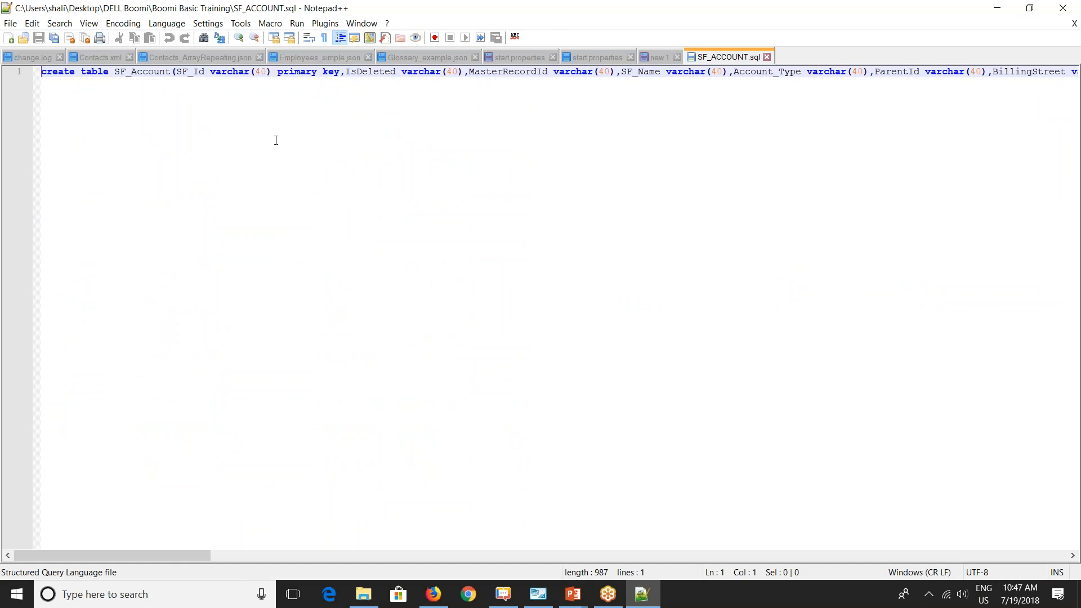
key(ctrl+a)
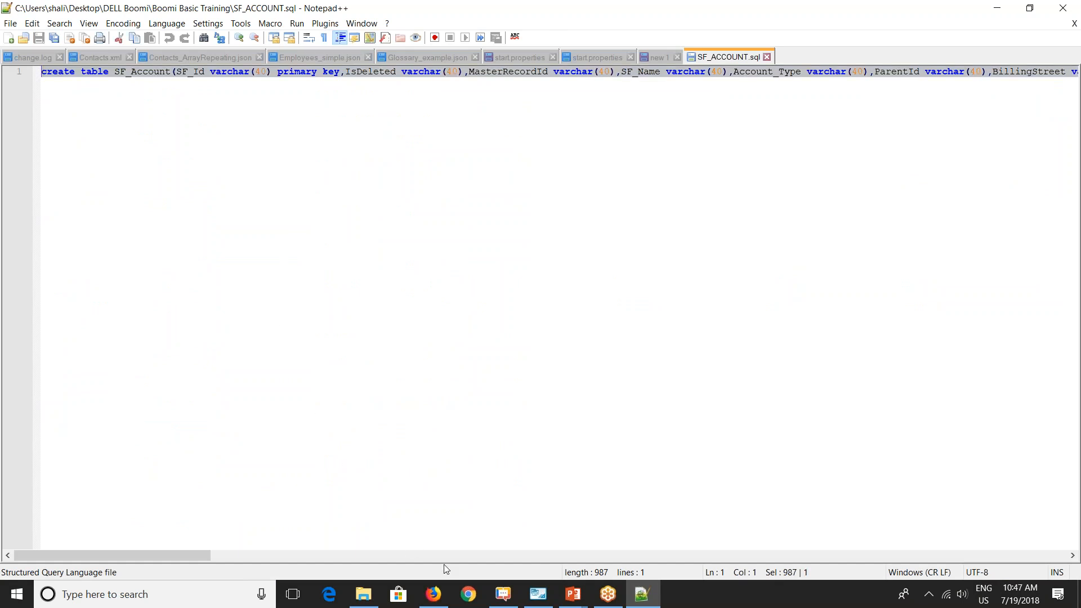
Step: Switch to MySQL Workbench and execute only the "use test;" statement
click(537, 594)
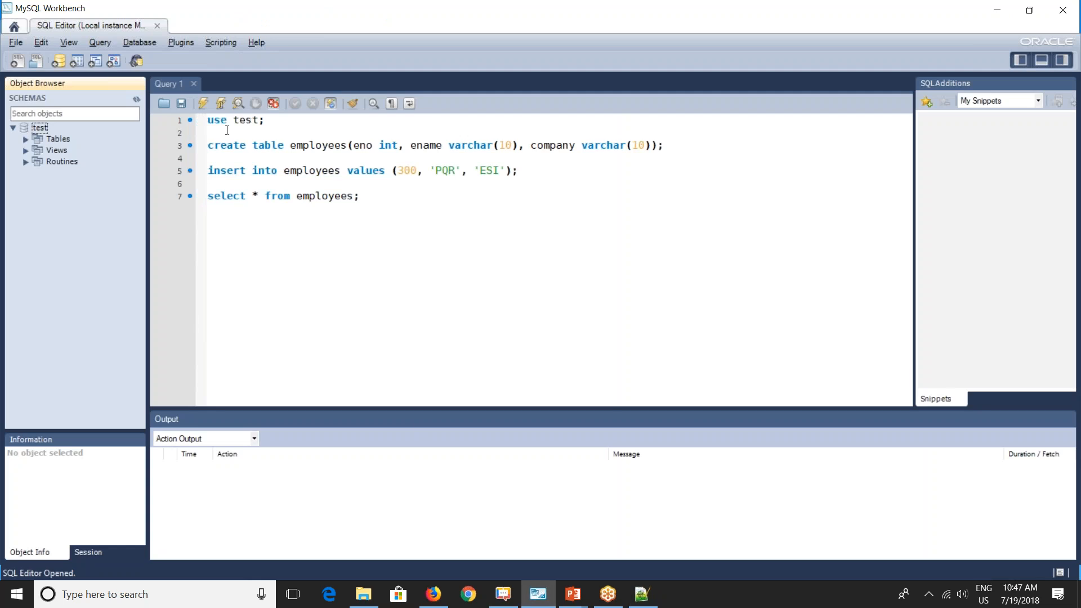
drag(268, 120, 206, 122)
click(200, 105)
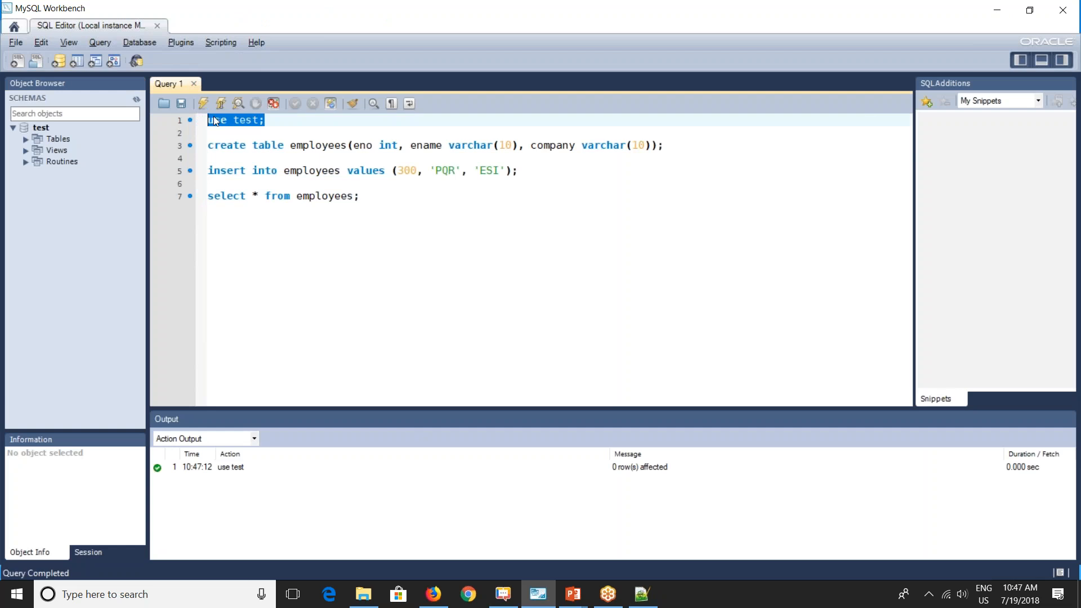
Step: Paste the copied SF_Account create table statement below the employees select query, separated by a blank line
click(376, 199)
key(Return)
key(Return)
key(ctrl+v)
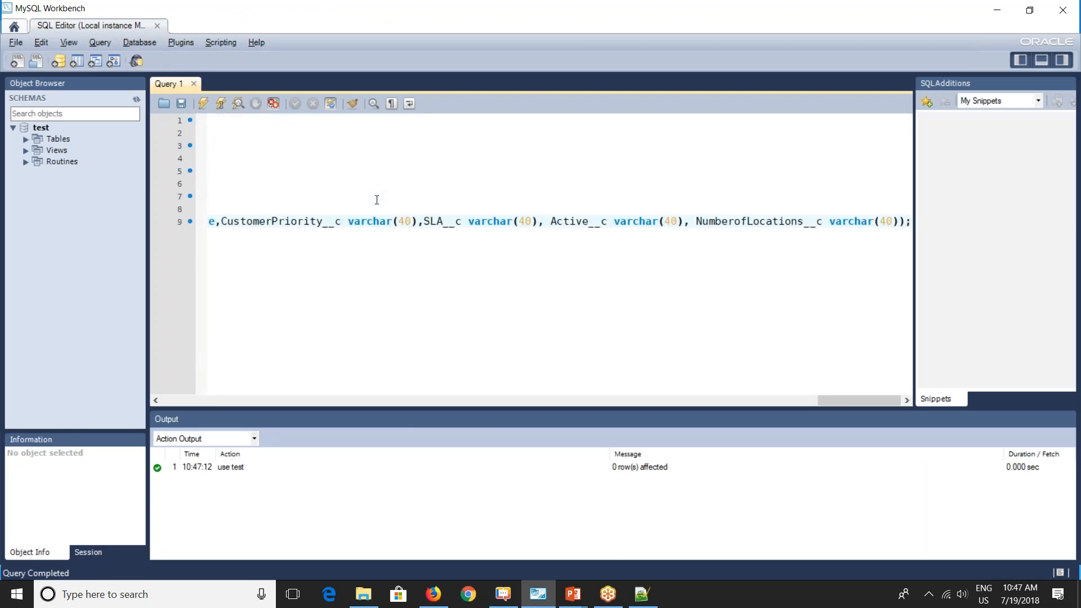
drag(841, 403, 181, 408)
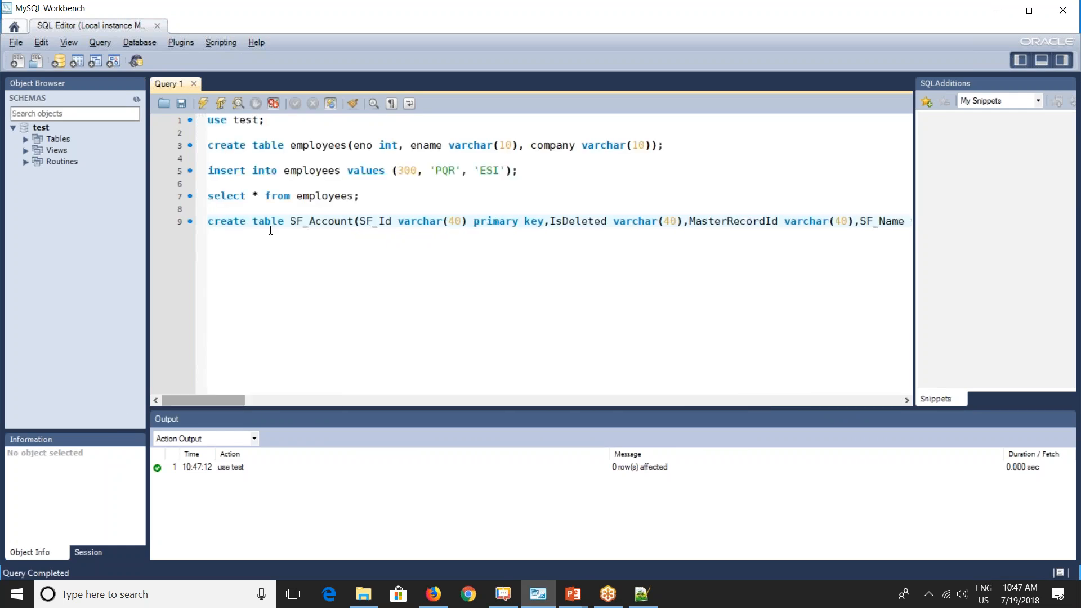
Step: Execute the create table SF_Account statement on its own
click(201, 105)
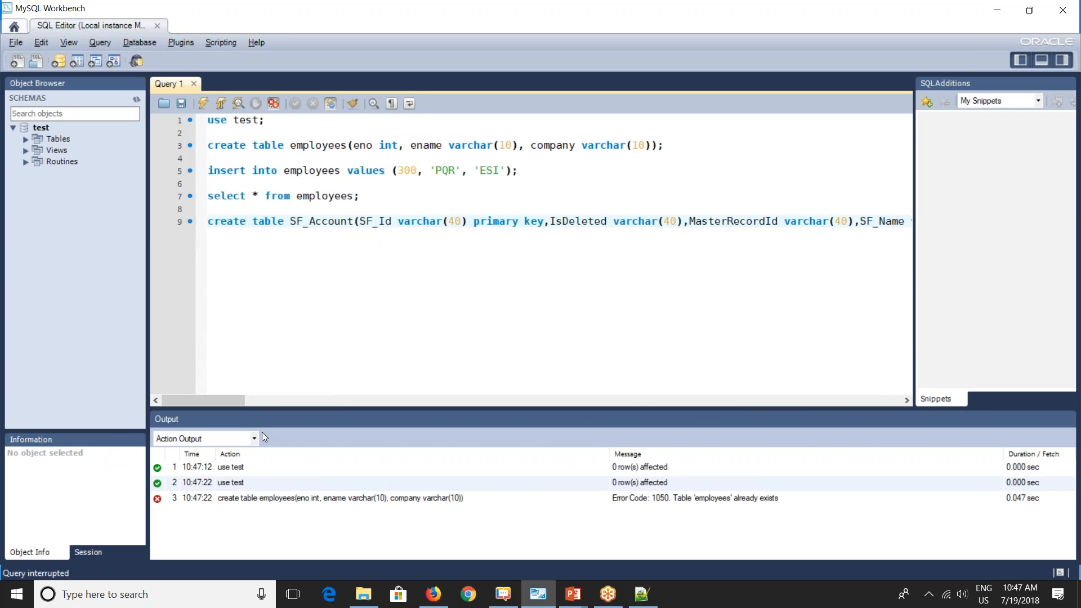
triple_click(211, 223)
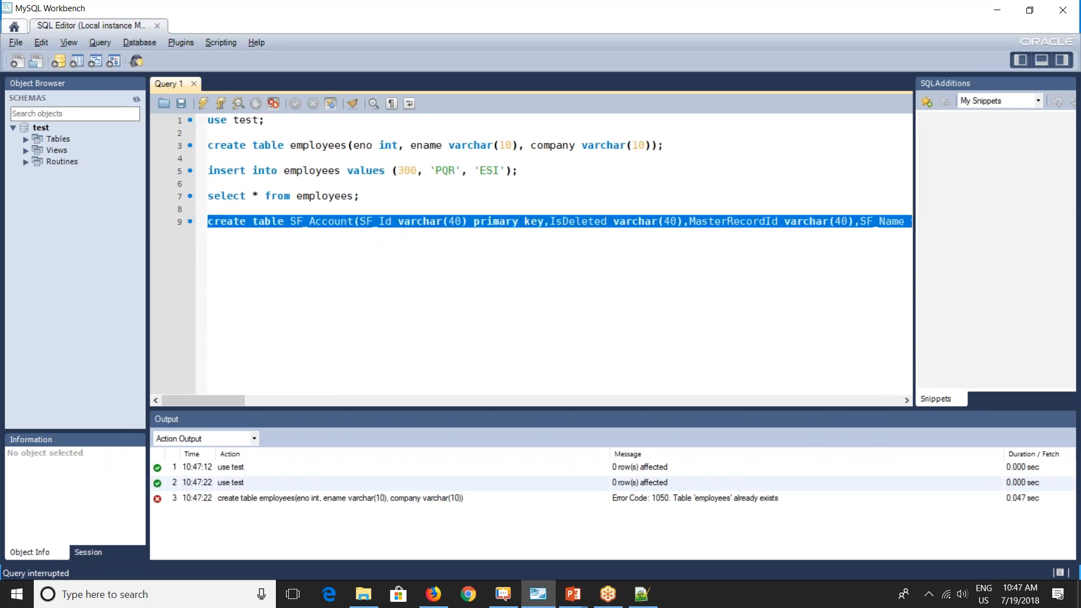
click(202, 105)
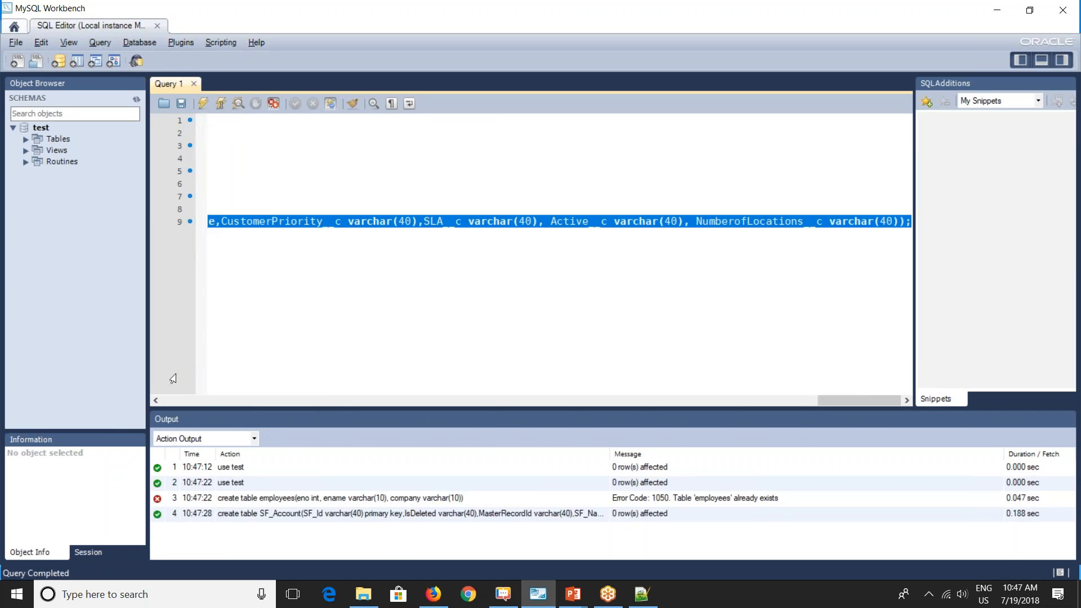
Step: Refresh the schema list and examine the columns of the sf_account table in the test schema
click(136, 99)
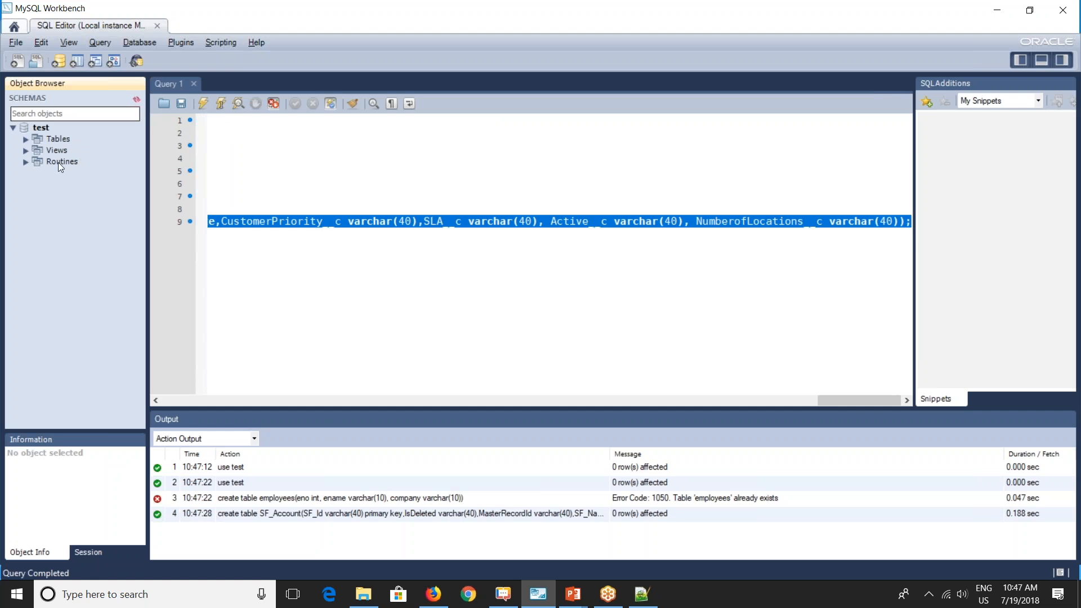
click(26, 139)
click(39, 162)
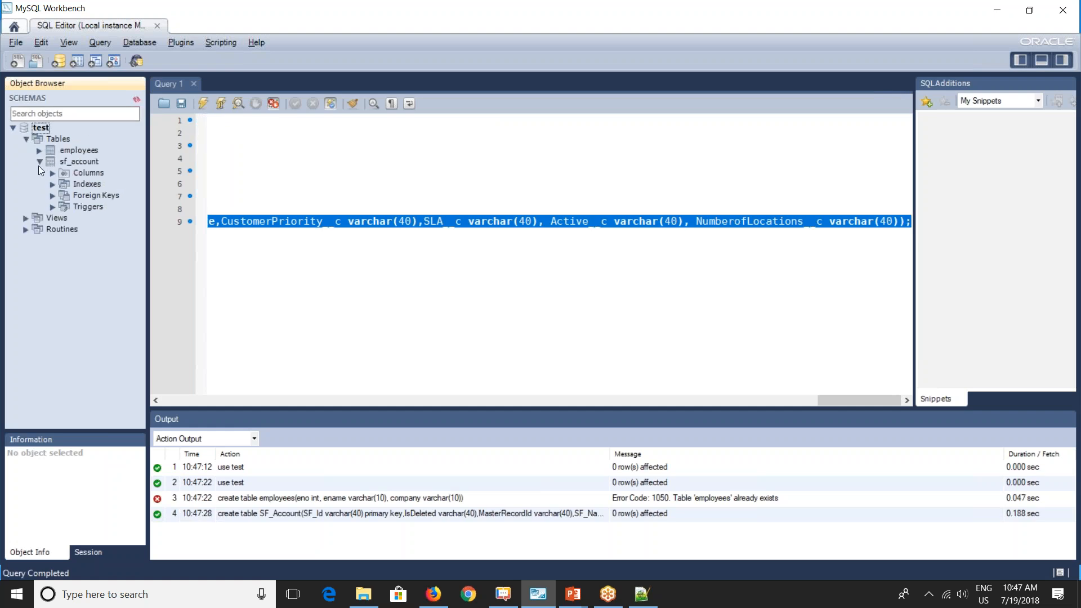
click(51, 173)
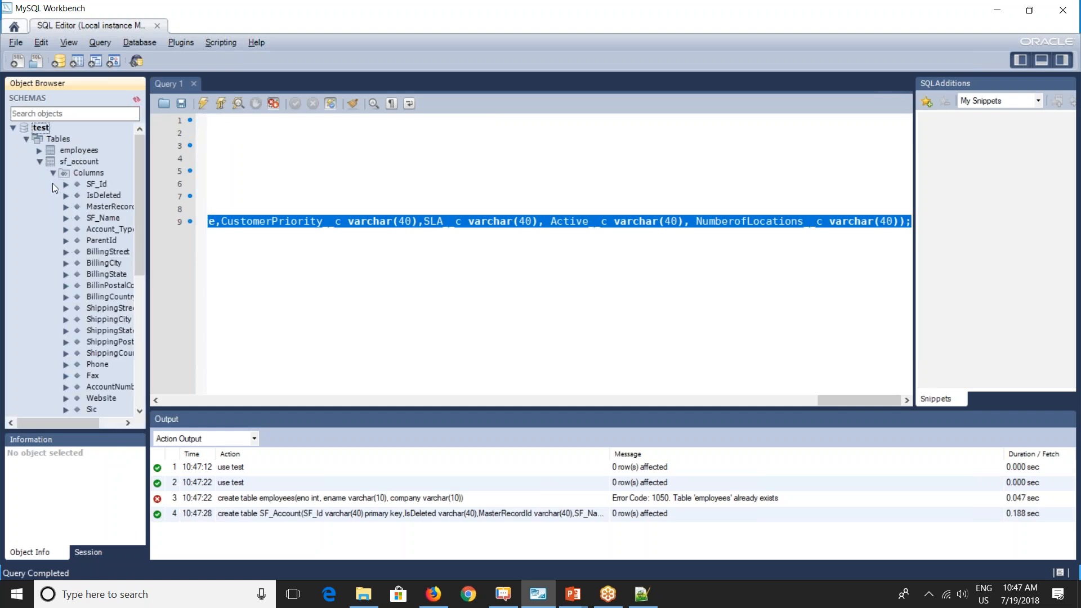
scroll(69, 215, down, 3)
scroll(60, 291, down, 5)
scroll(55, 350, up, 7)
scroll(55, 354, up, 1)
click(52, 172)
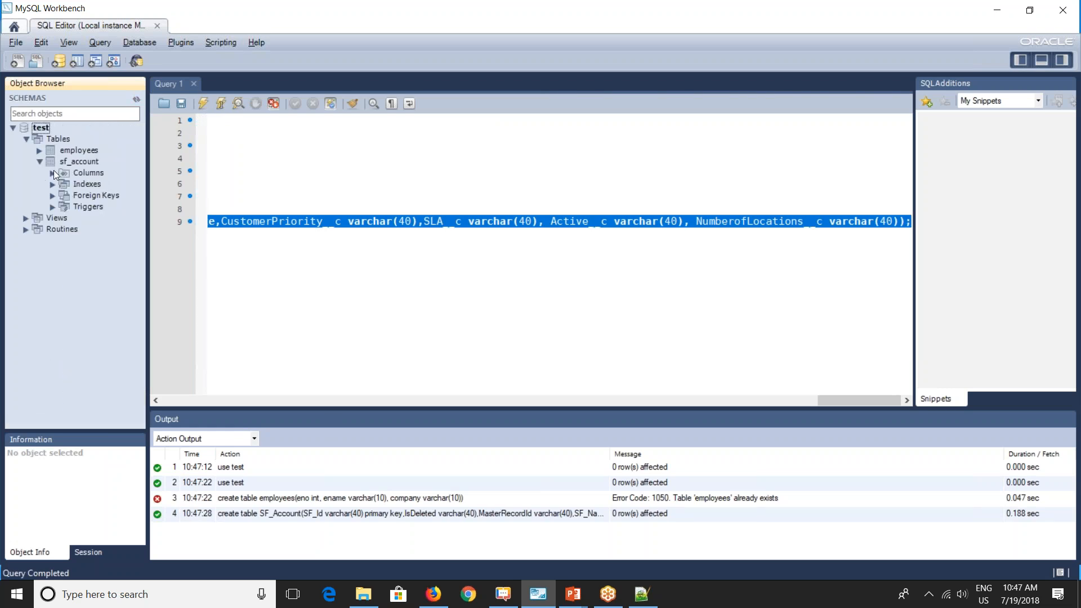
Step: Add the query "select * from SF_Account" below the create table statement and execute only that query
drag(822, 400, 196, 391)
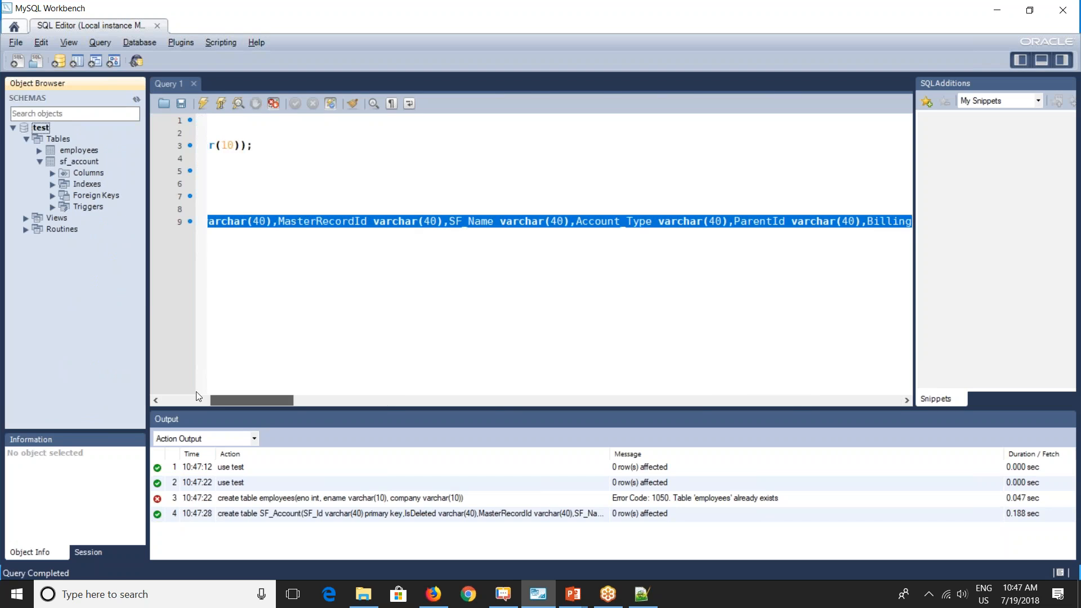
click(242, 277)
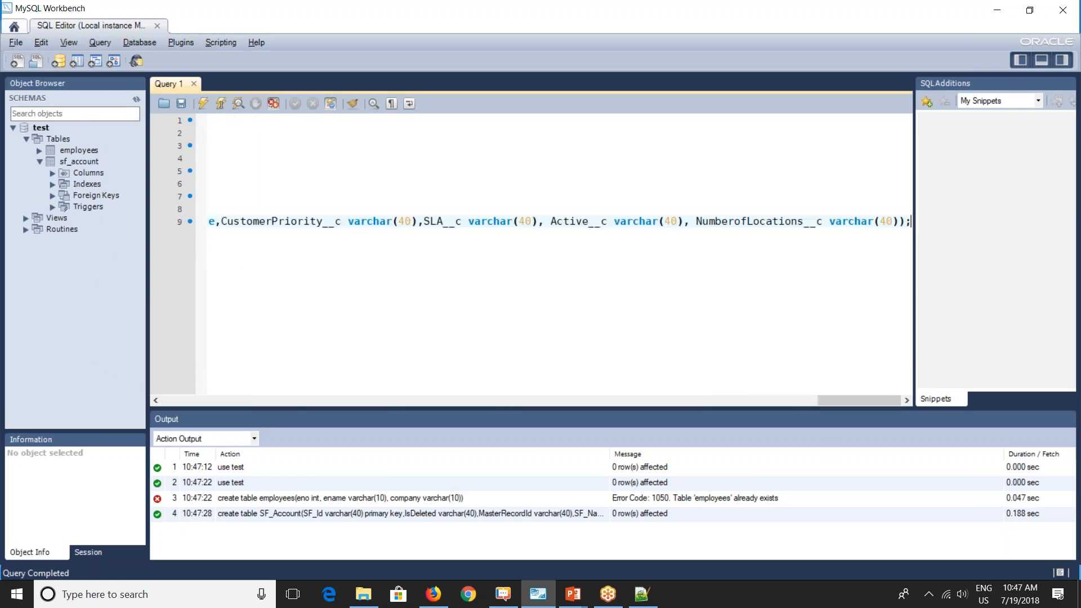
key(Return)
key(Return)
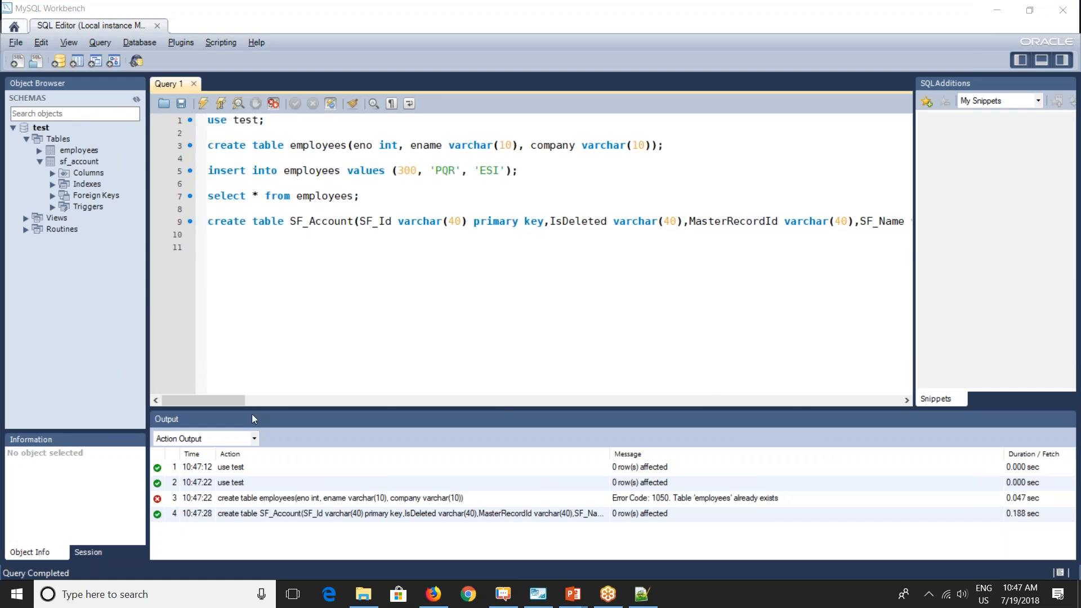
mouse_move(206, 401)
mouse_down()
mouse_move(805, 372)
mouse_move(895, 354)
mouse_move(192, 403)
mouse_up()
text(select * from )
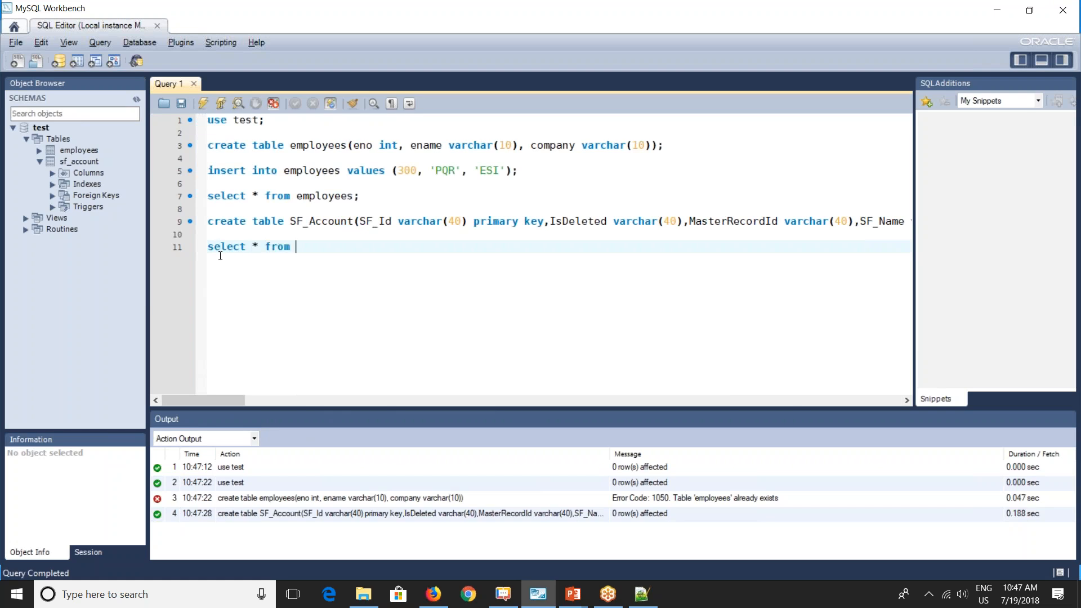
text(SF_Account)
drag(367, 246, 208, 247)
click(205, 104)
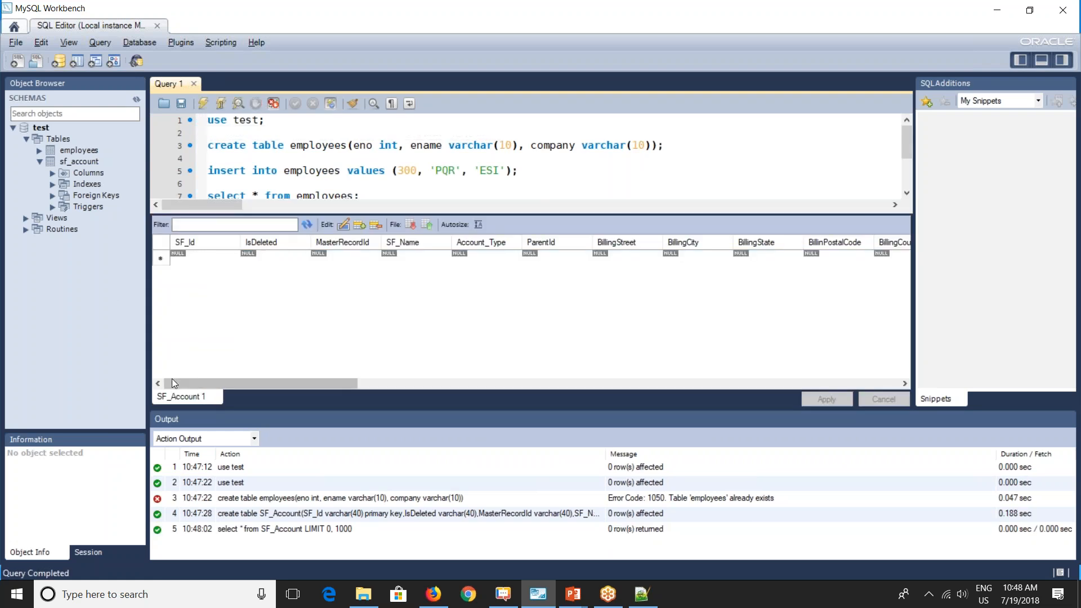
Step: Switch to Boomi AtomSphere in Firefox and create a folder named Day-8 beside the existing Day folders
click(432, 594)
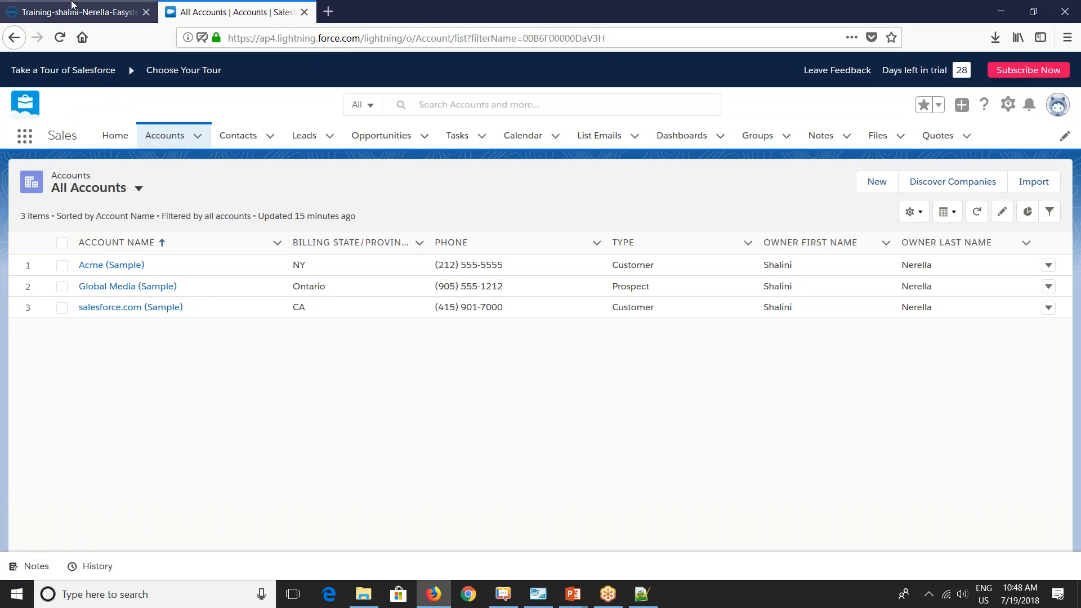
click(73, 12)
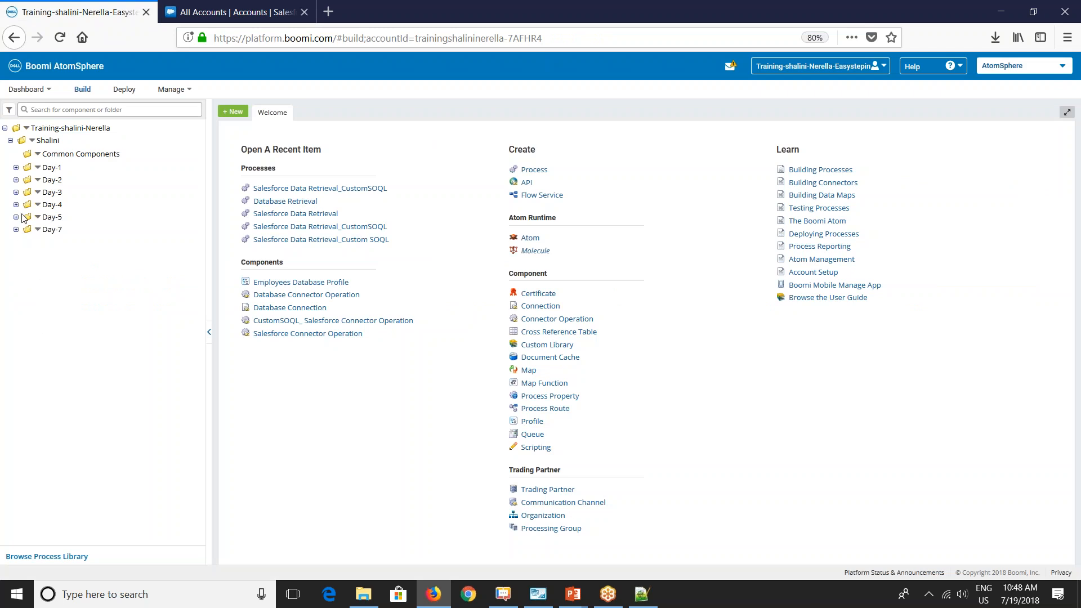
right_click(37, 147)
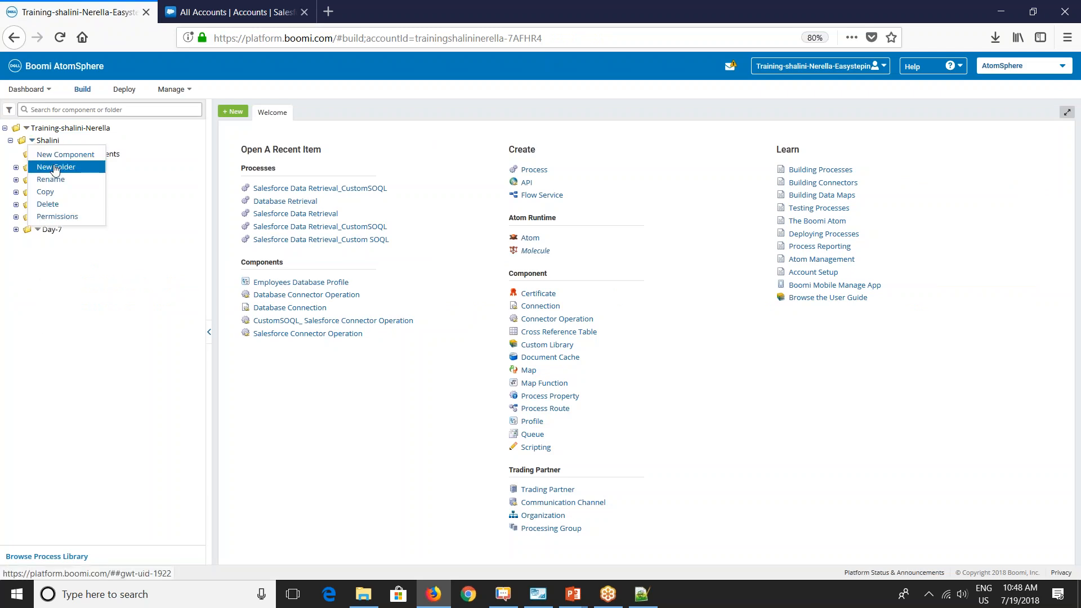
click(56, 167)
text(da)
key(BackSpace)
text(Day-8)
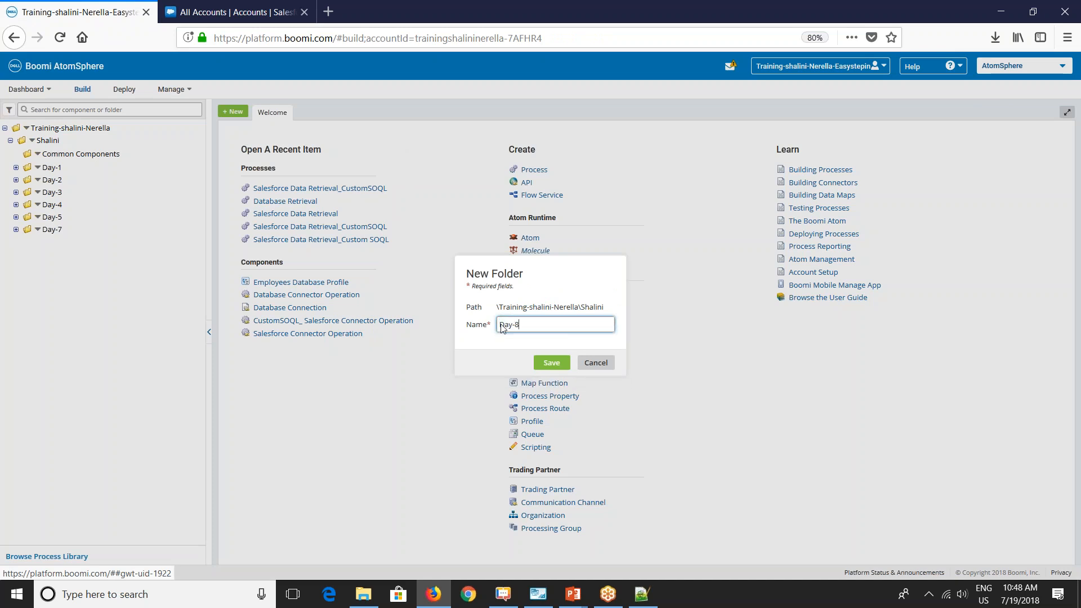
click(556, 362)
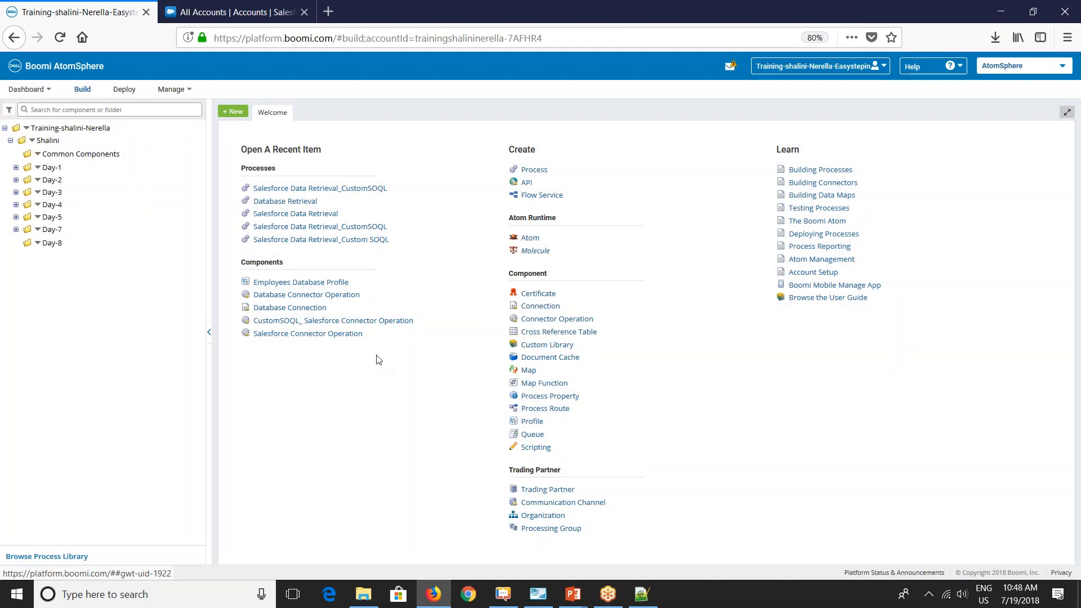
Step: Create a Process component named "SF to DB Insert" in the Day-8 folder
right_click(39, 246)
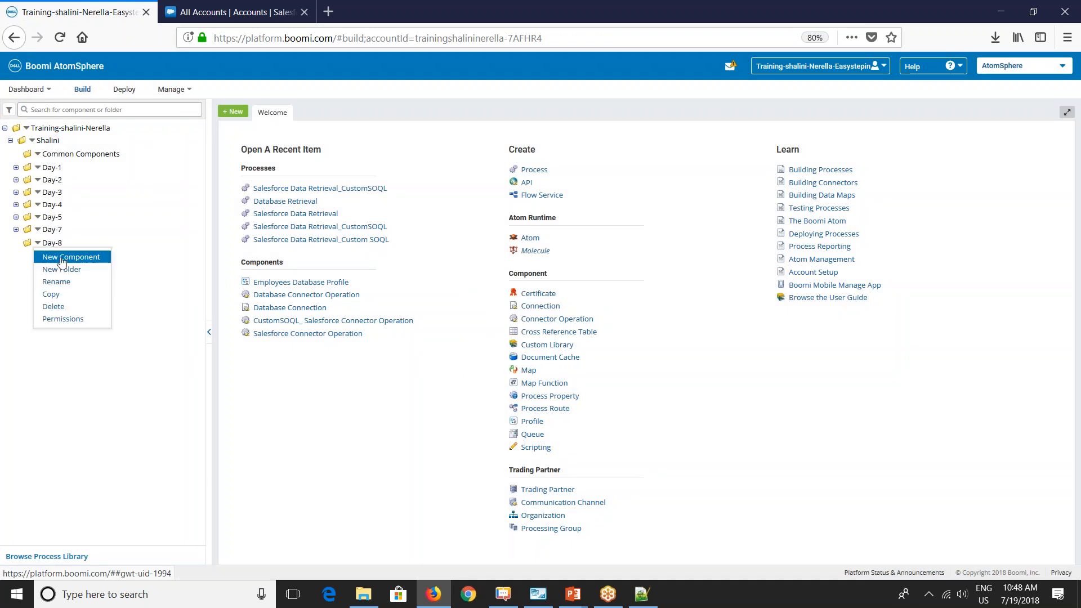
click(63, 260)
click(466, 123)
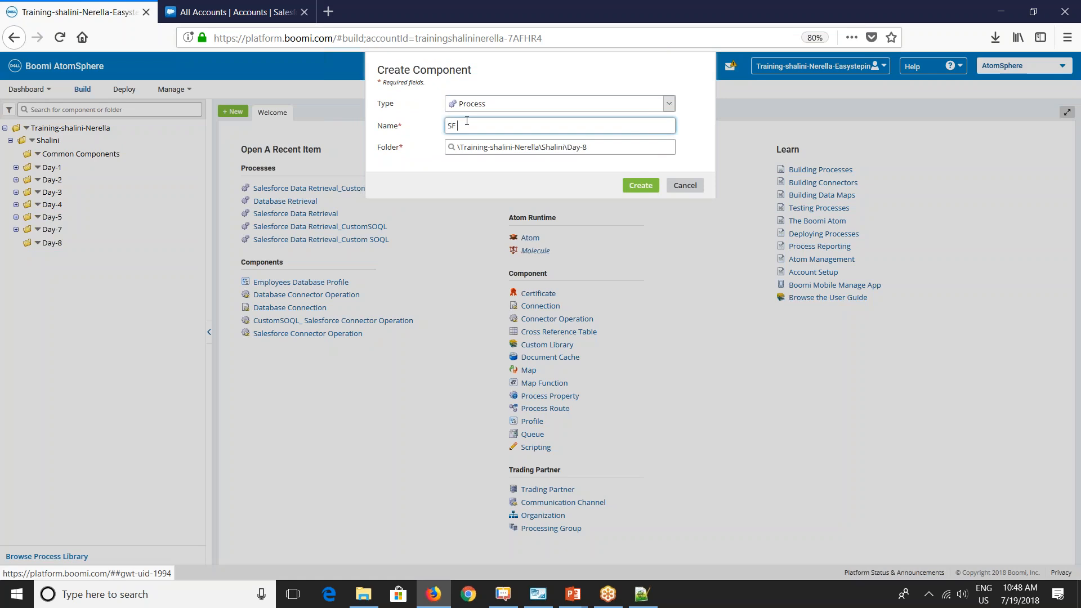
text(SF to DB Insert)
click(636, 184)
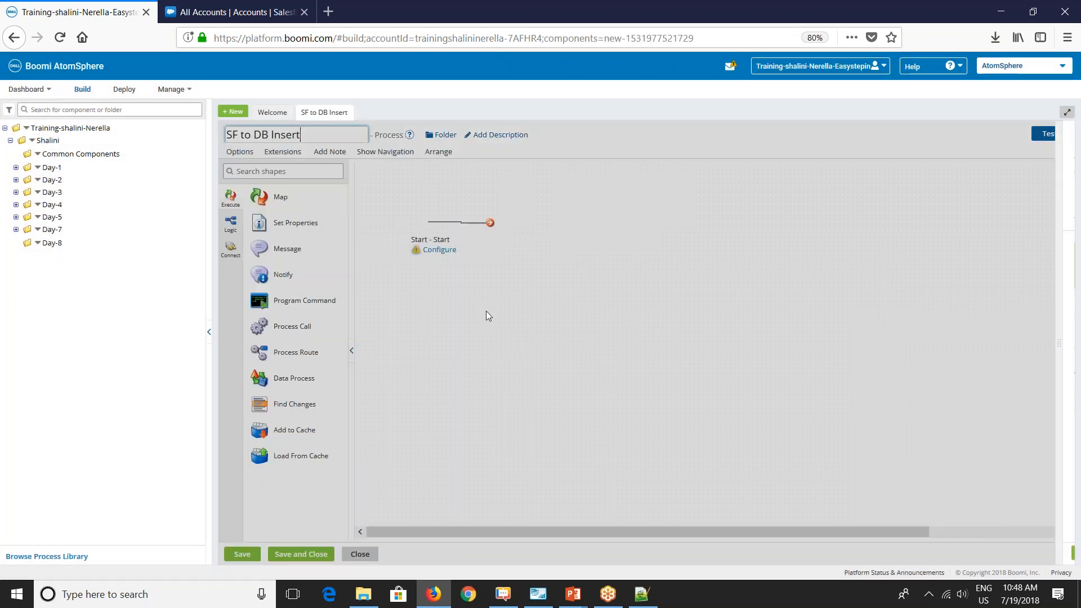
Step: Set the Start shape's type to No Data and move the shape slightly lower on the process canvas
click(897, 311)
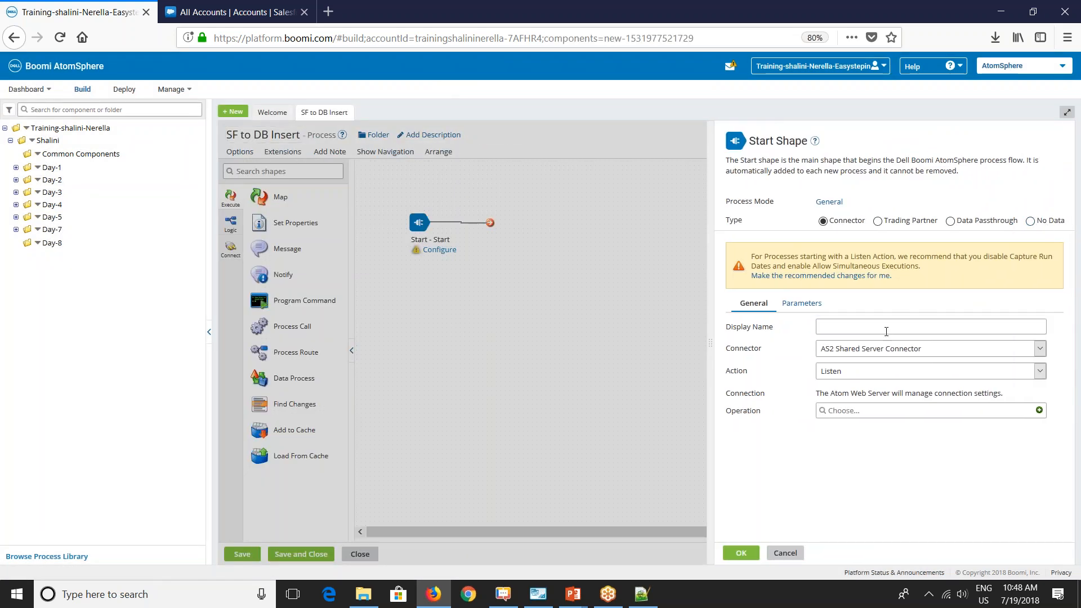
click(1031, 221)
click(882, 287)
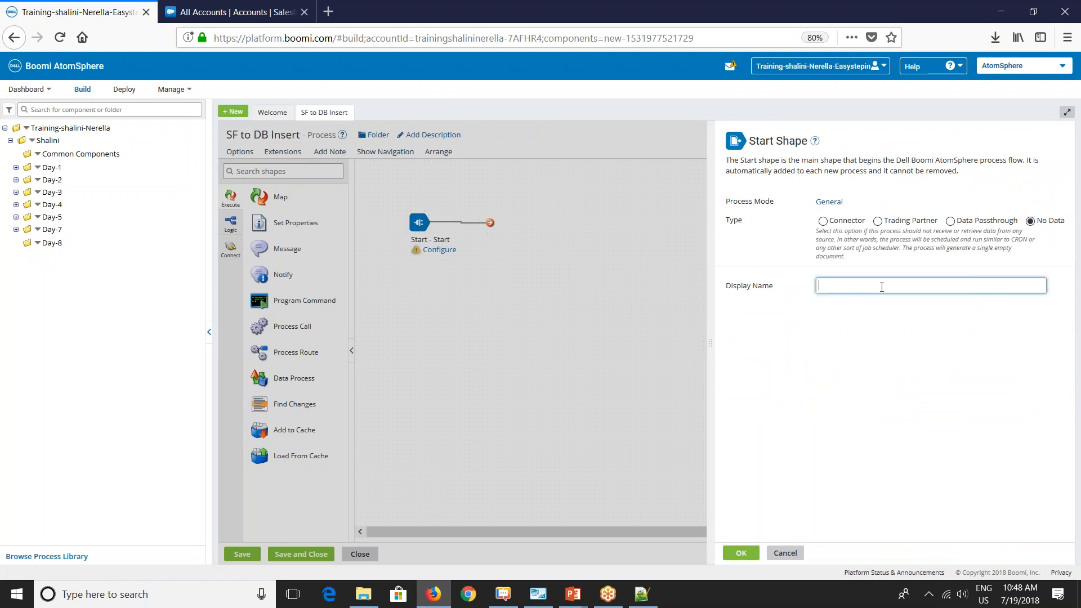
click(740, 551)
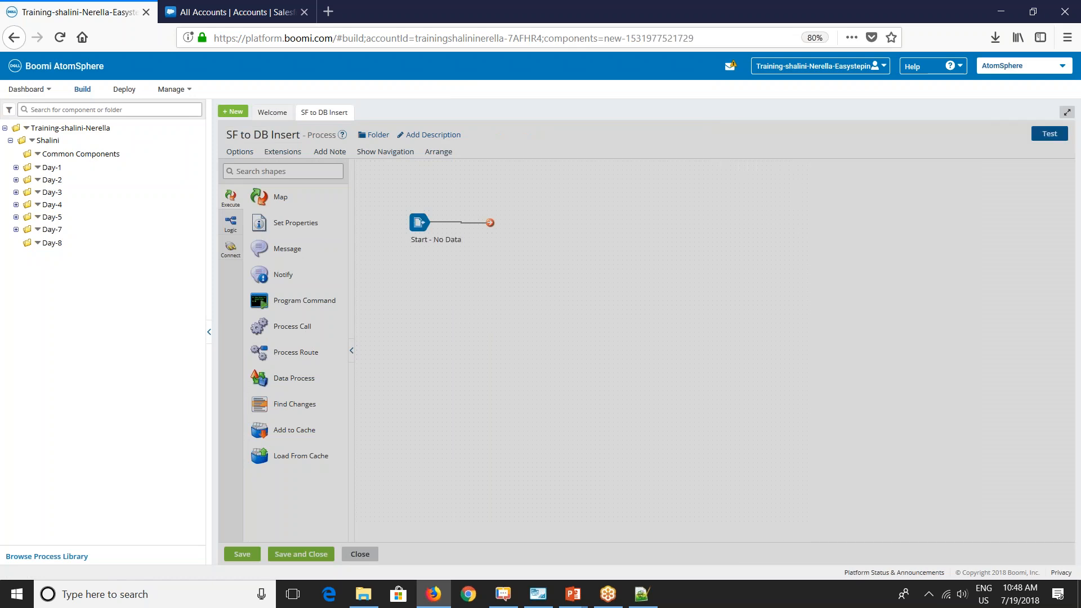
drag(418, 228, 411, 273)
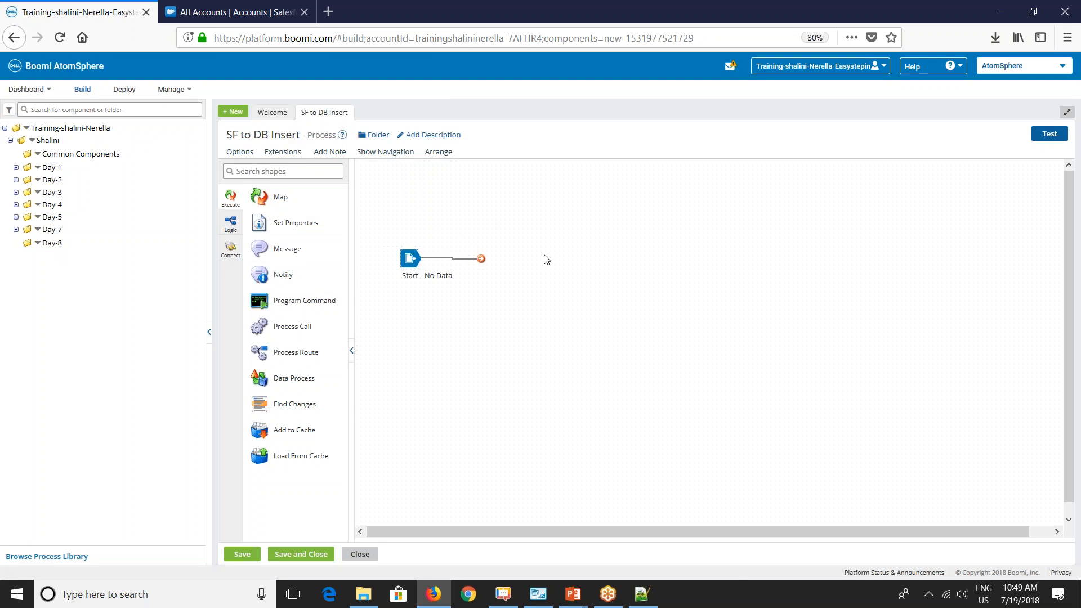
Step: Find the Salesforce connector shape and add it right after the Start shape on the canvas
click(326, 170)
text(sale)
drag(284, 196, 496, 266)
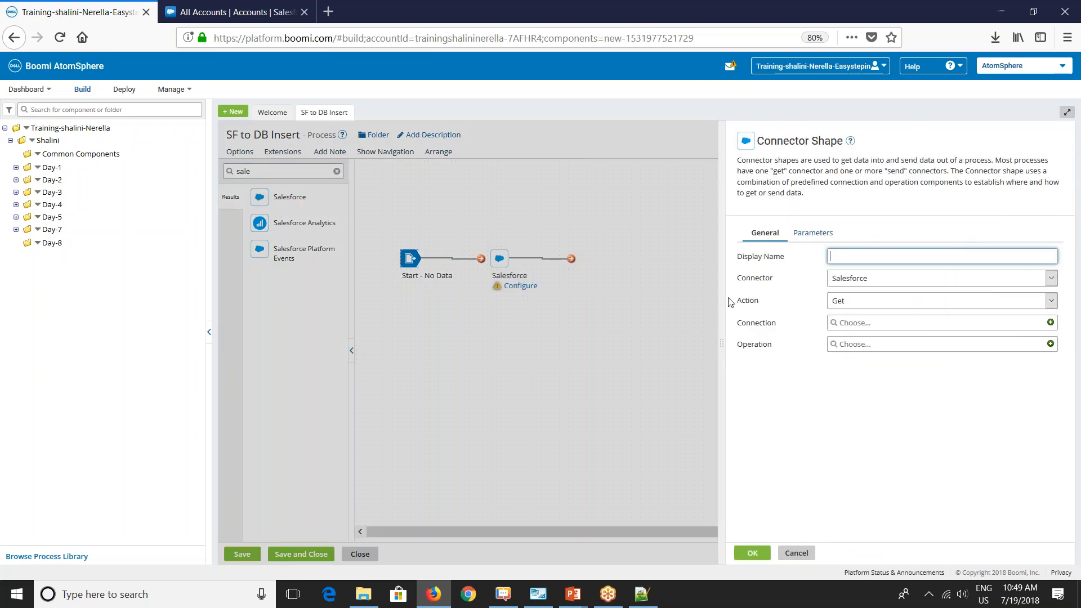
Step: Assign the existing Salesforce Connection from the Day-7 folder to the Salesforce connector
click(838, 327)
click(838, 371)
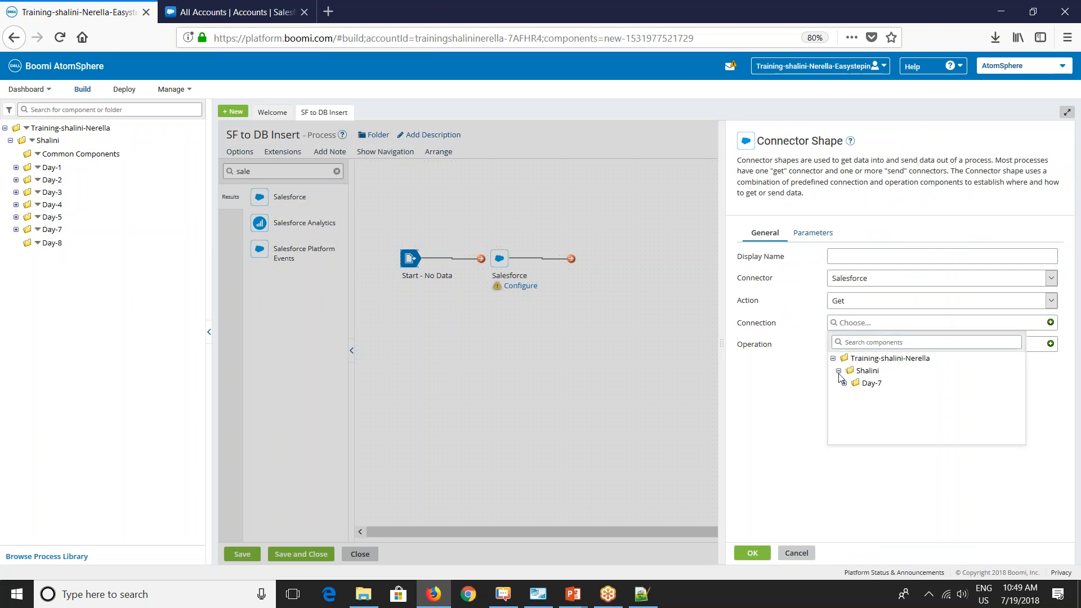
click(844, 384)
click(877, 397)
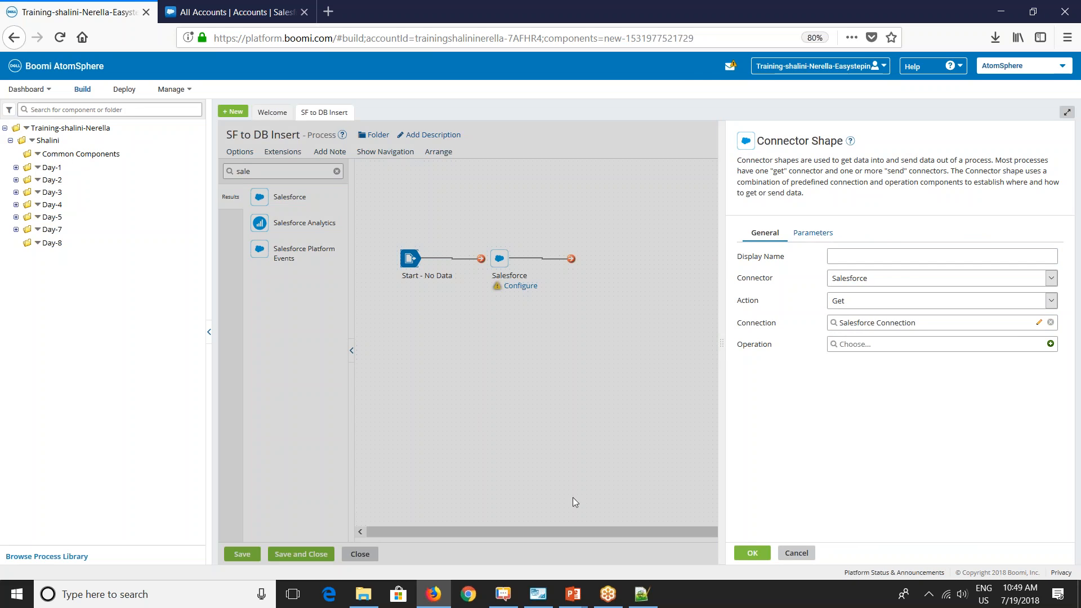
Step: Accept the Salesforce connector settings and move the Salesforce Connection component from the Day-7 folder into Common Components
click(753, 555)
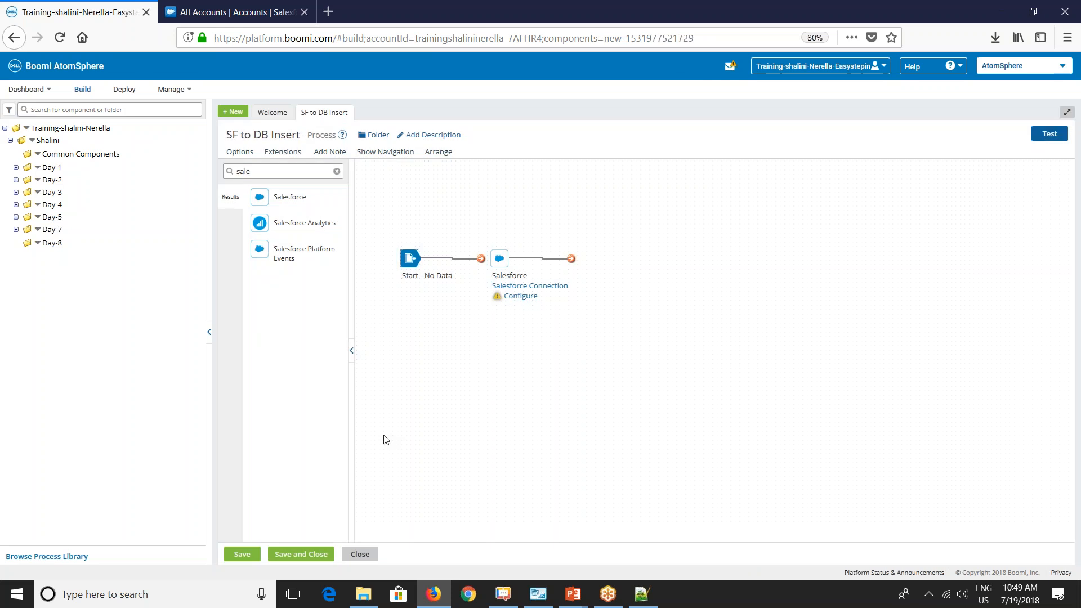
click(16, 230)
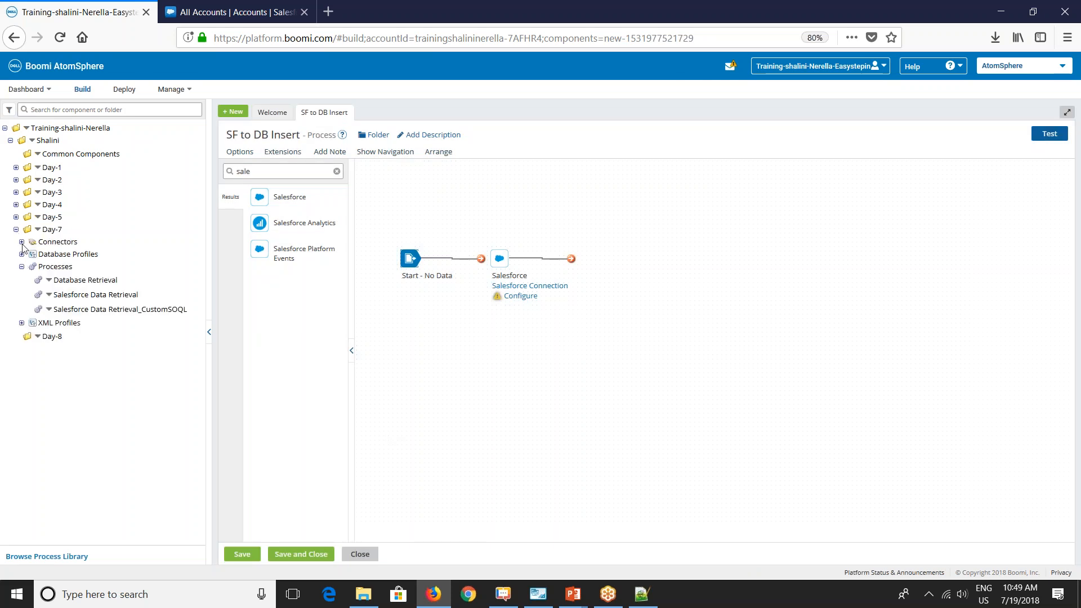
click(21, 242)
click(27, 266)
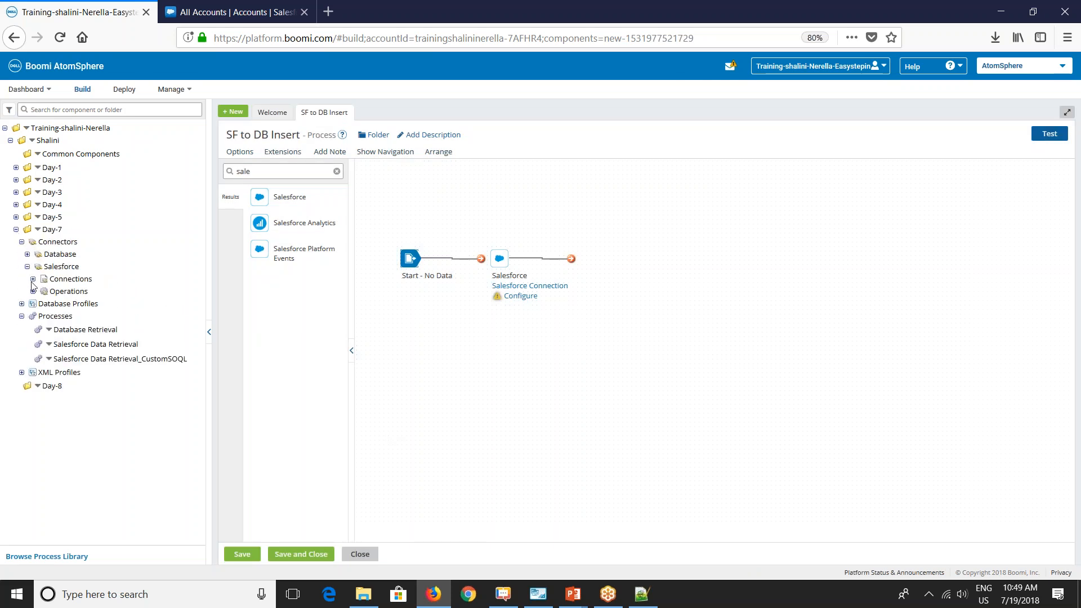
click(32, 279)
drag(104, 292, 99, 154)
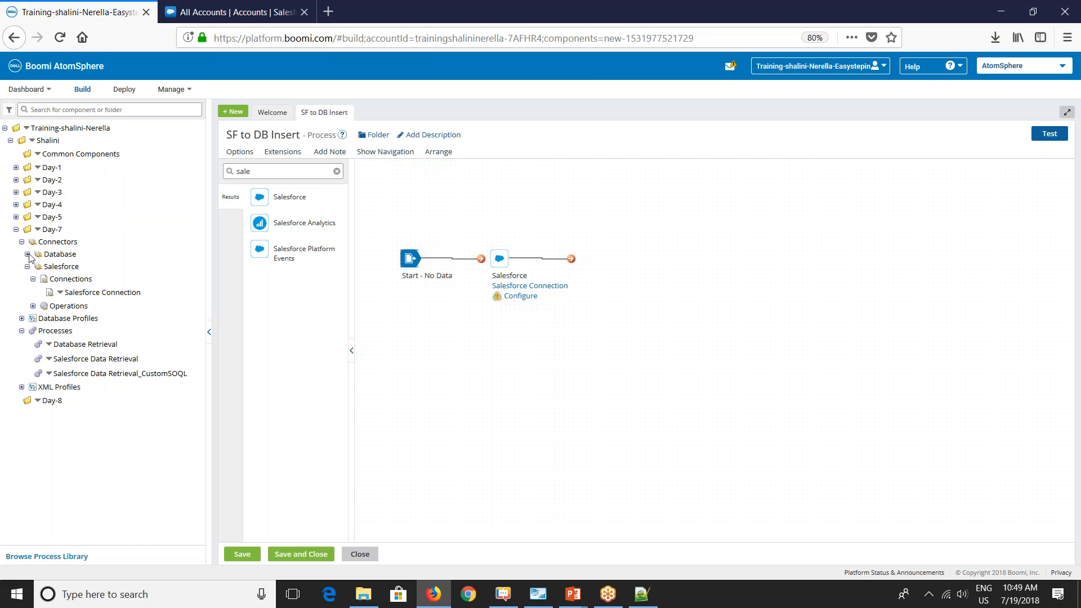
drag(81, 293, 115, 154)
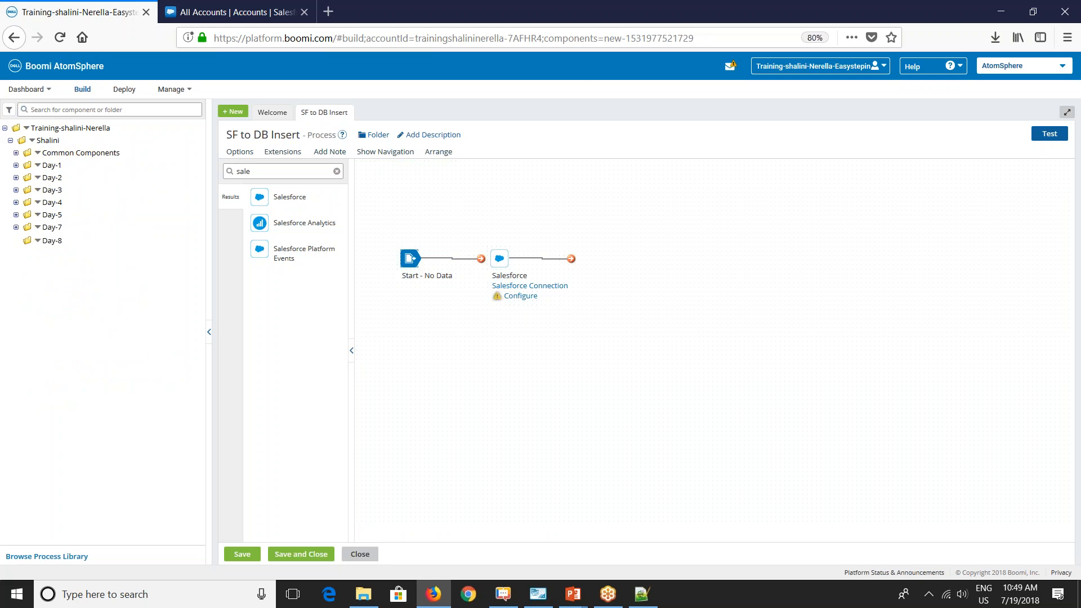
Step: Move the database connection component from the Day-7 folder into the Common Components folder
click(27, 252)
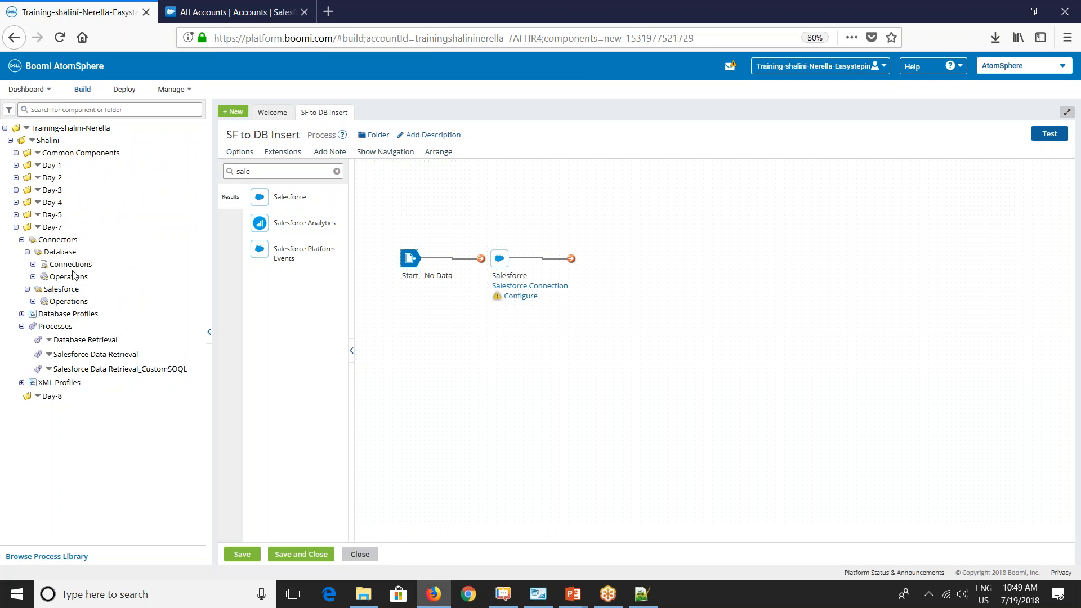
click(32, 264)
drag(87, 280, 114, 154)
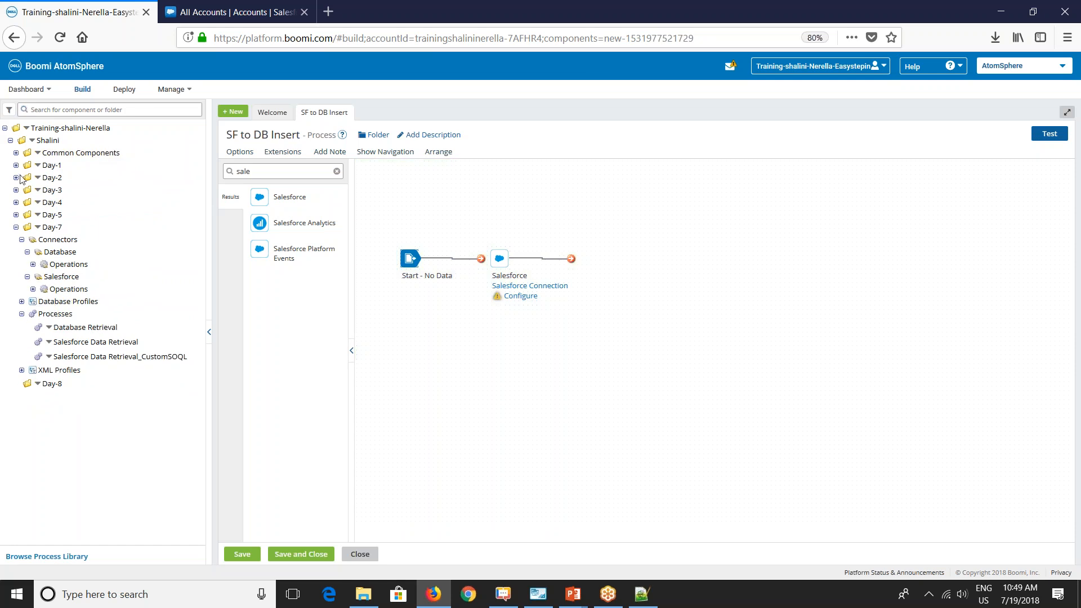
Step: Check the Database and Salesforce connections stored in the Common Components folder
click(16, 227)
click(16, 153)
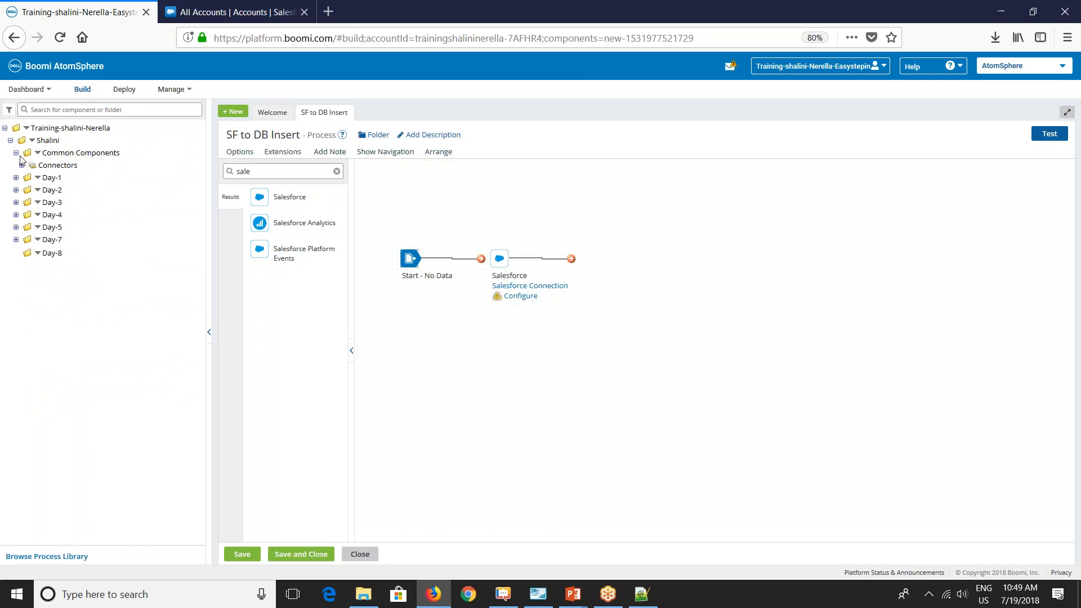
click(21, 164)
click(27, 177)
click(32, 190)
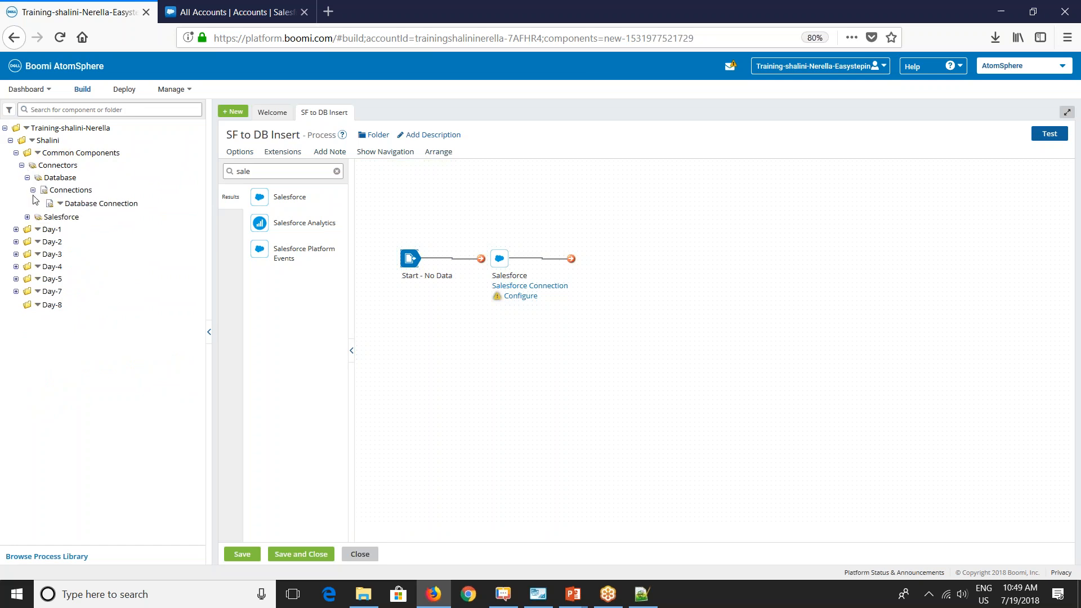
click(27, 217)
click(32, 229)
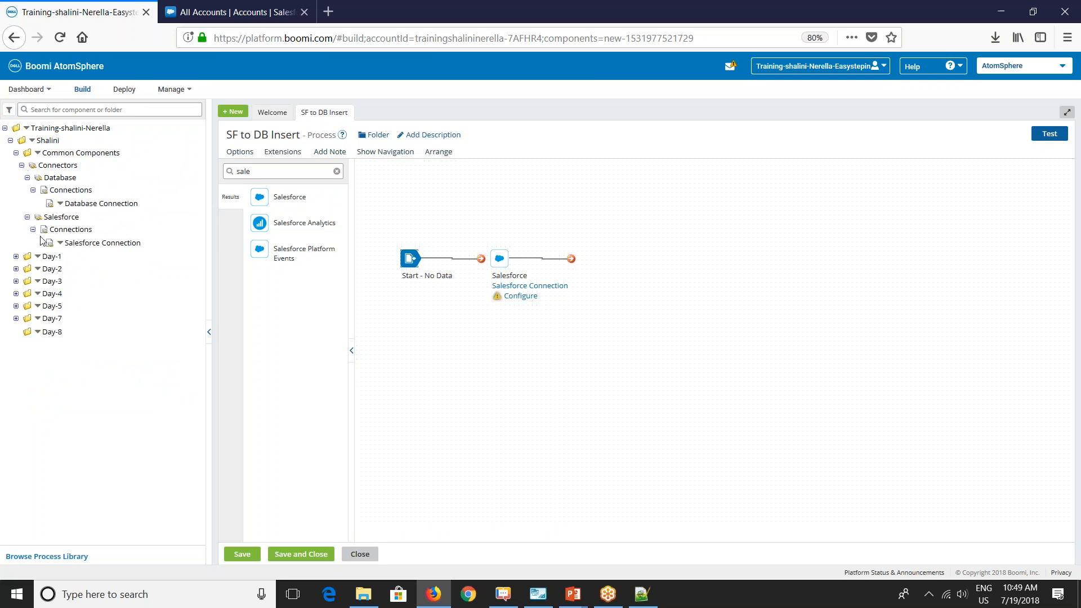
click(16, 153)
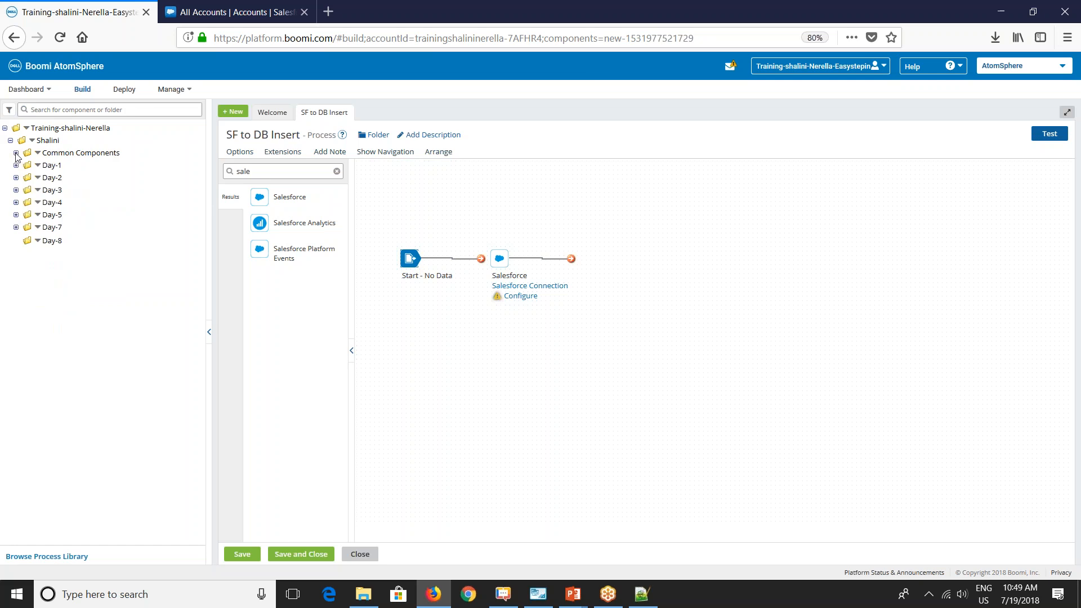
Step: Create a new Get operation for the Salesforce connector and name it "Account Salesforce Connector Operation"
click(499, 259)
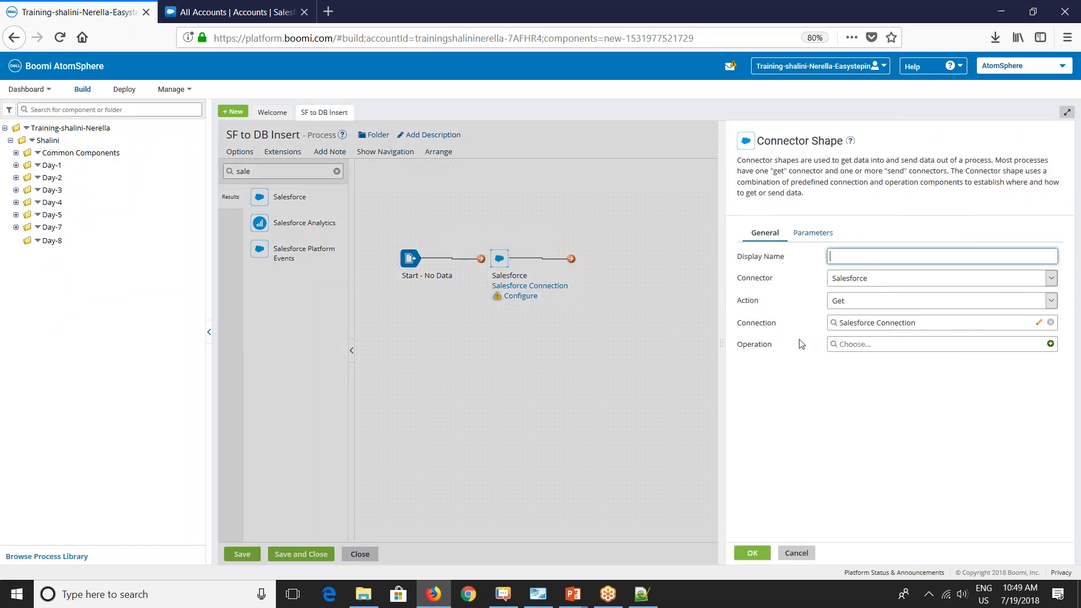
click(834, 323)
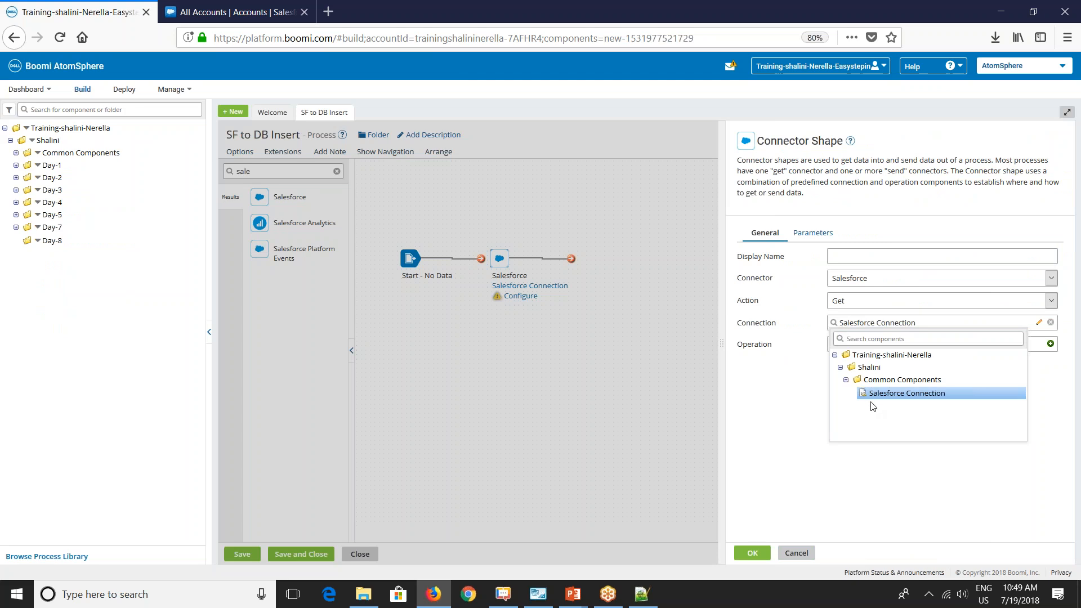
click(770, 464)
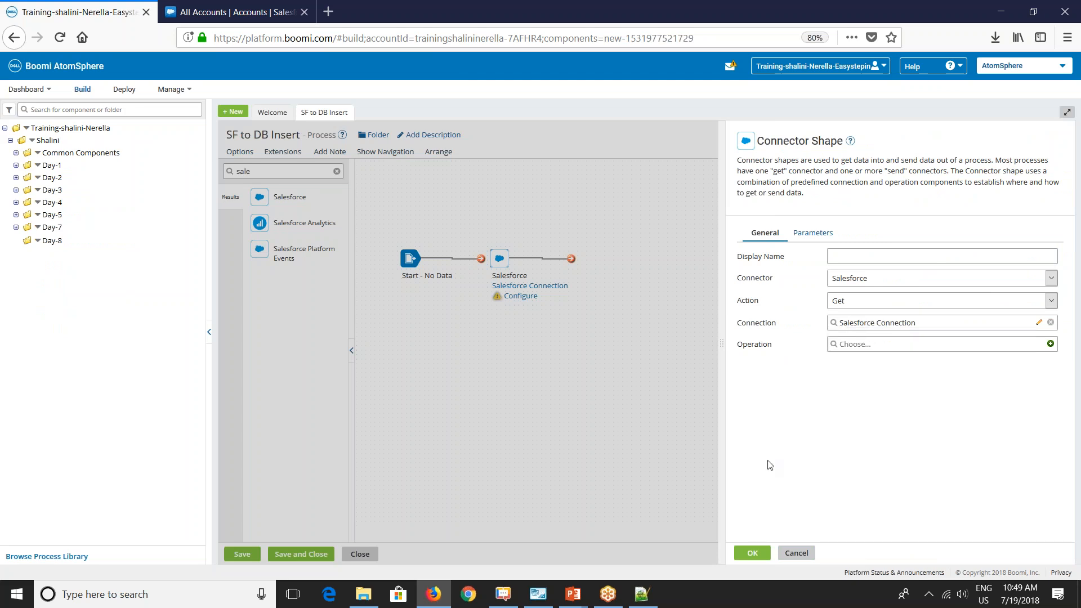
click(1050, 344)
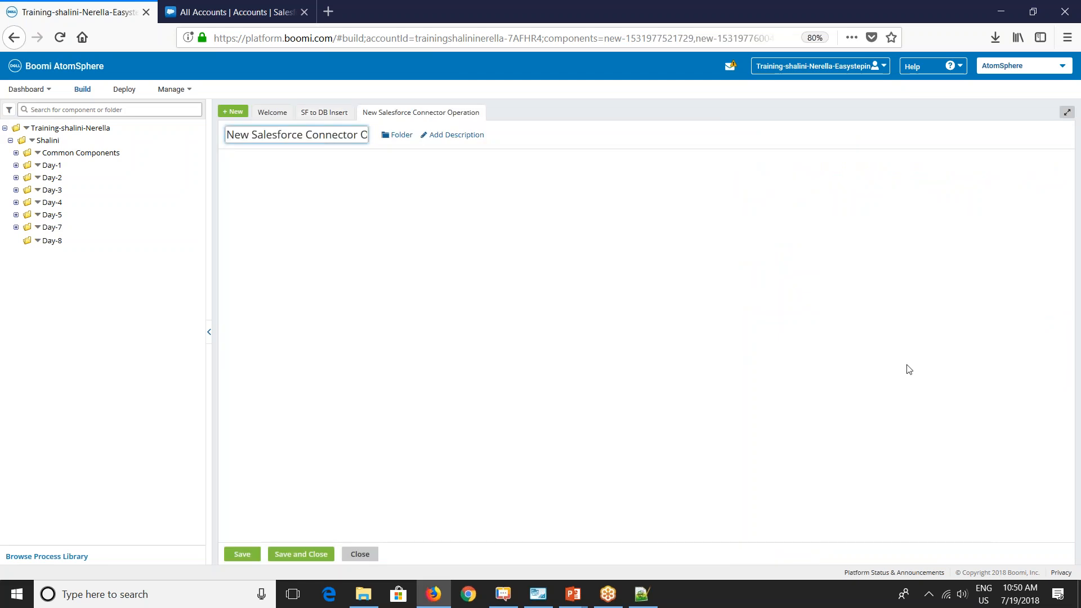
double_click(234, 136)
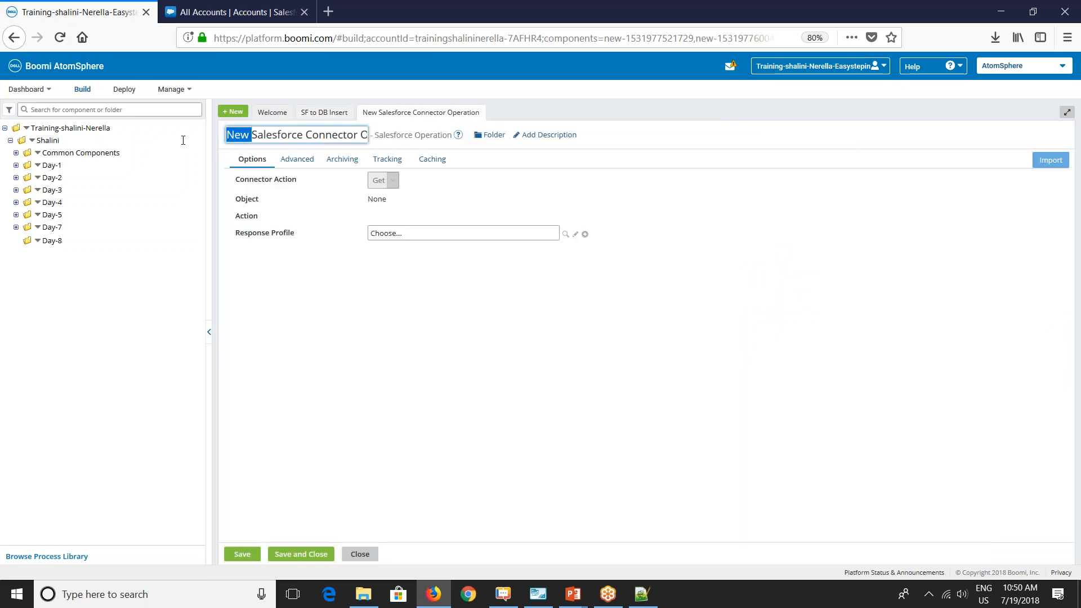
key(BackSpace)
text(Account)
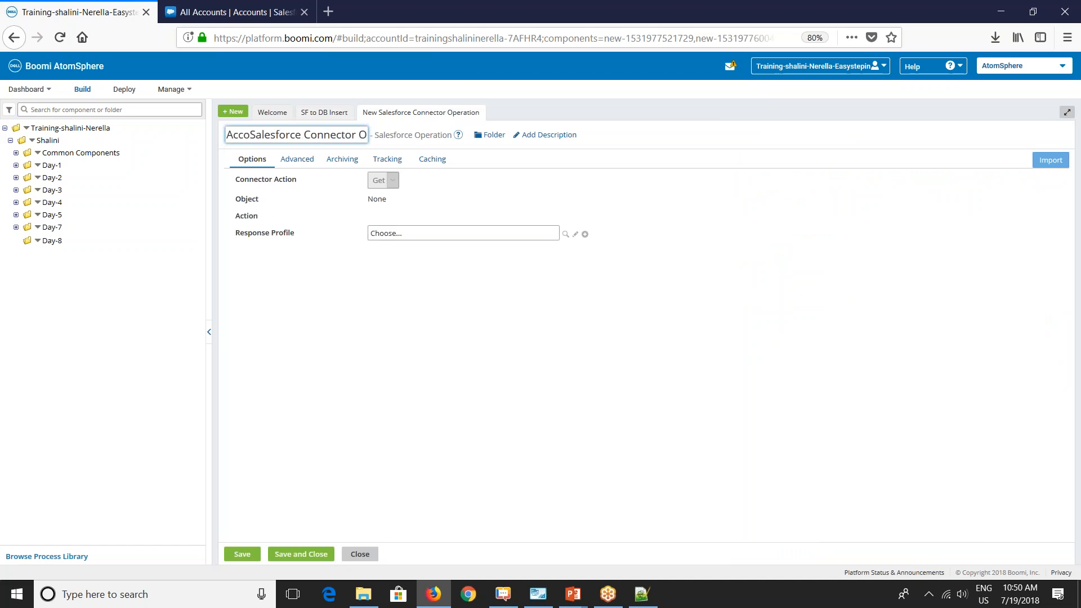
key(Return)
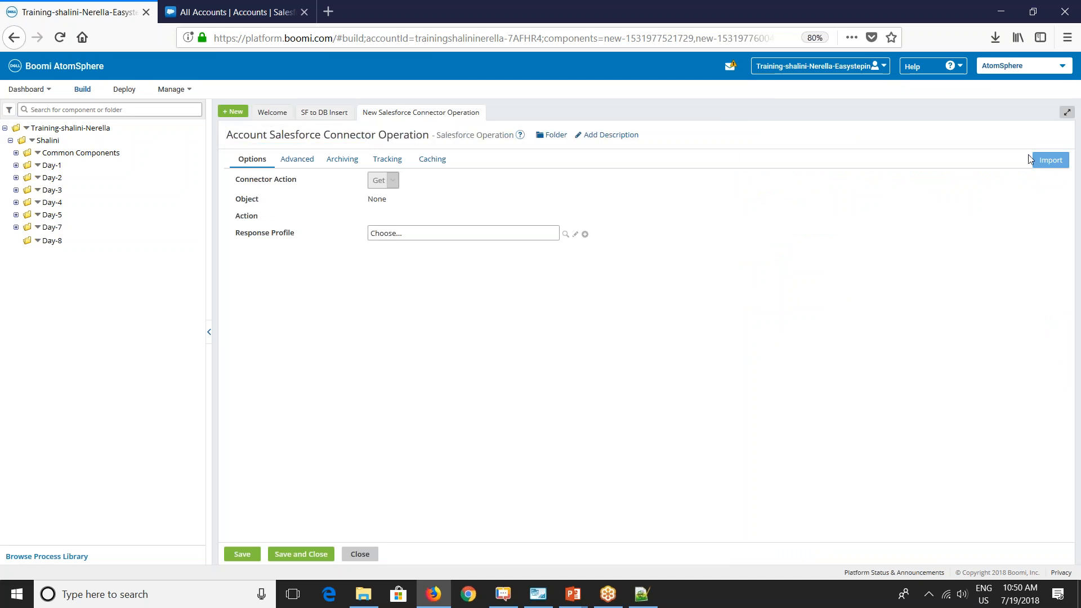
Step: Start the Salesforce import for the operation using the Salesforce Connection from Common Components
click(1049, 163)
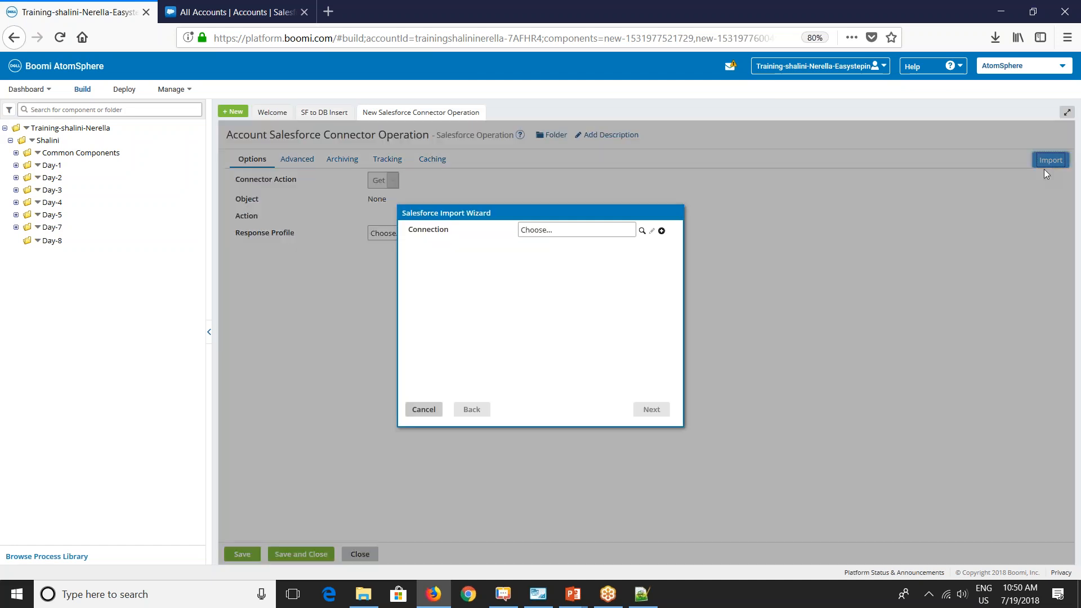
click(641, 231)
click(541, 269)
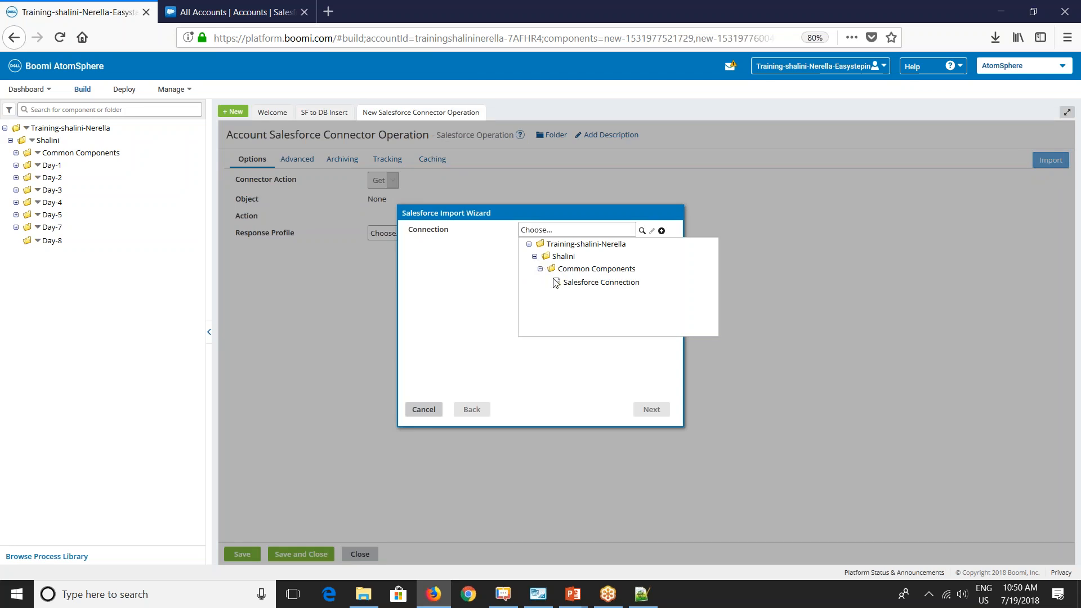
click(591, 280)
click(651, 411)
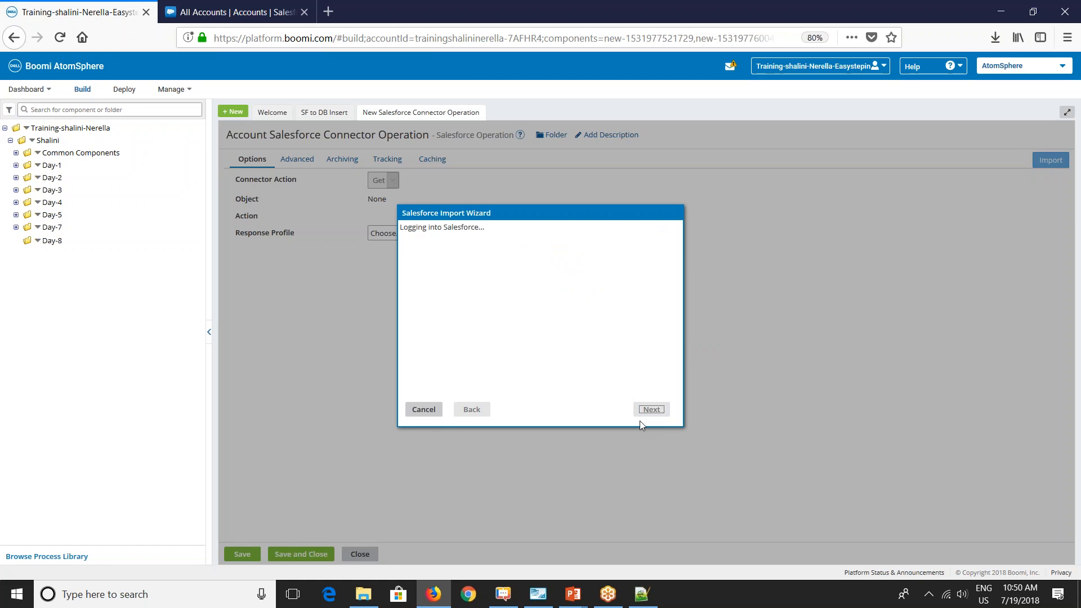
Step: Import the Account object with the Query action into the operation and complete the import wizard
click(513, 232)
click(501, 254)
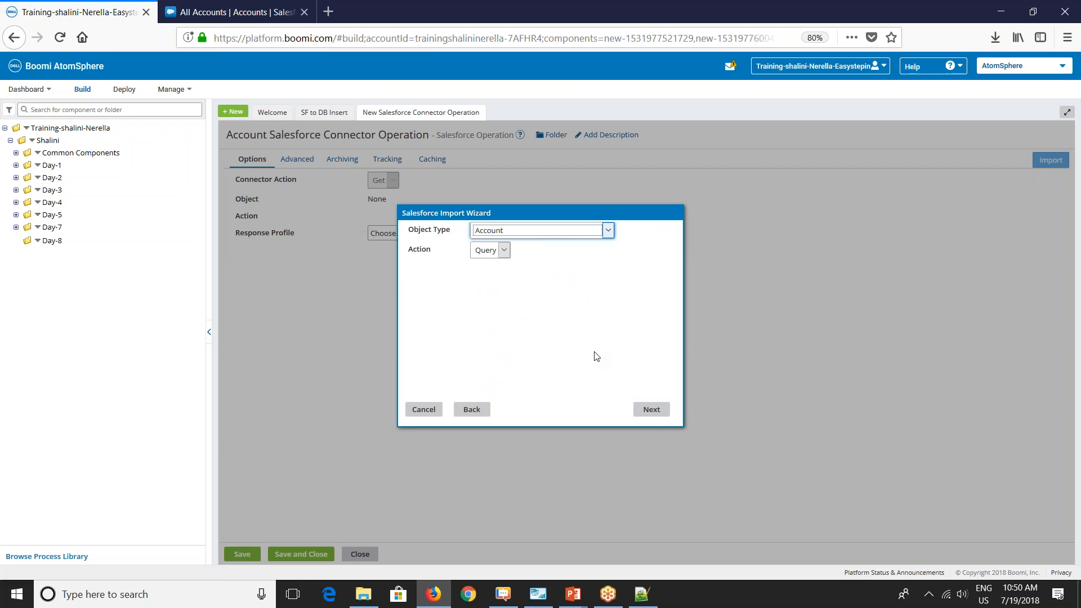
click(501, 250)
click(566, 303)
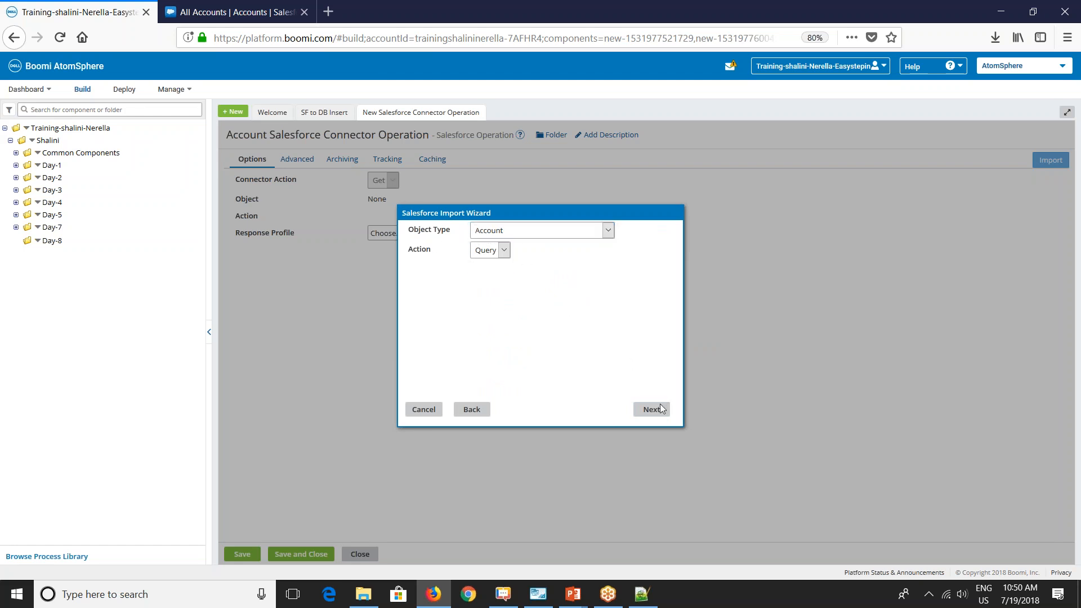
click(652, 409)
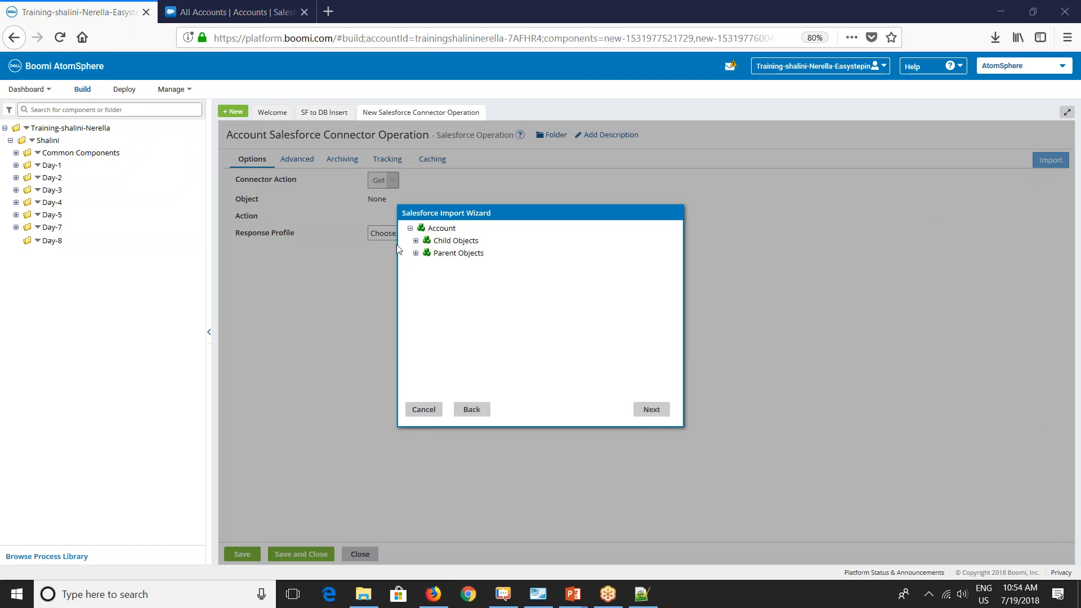
click(648, 412)
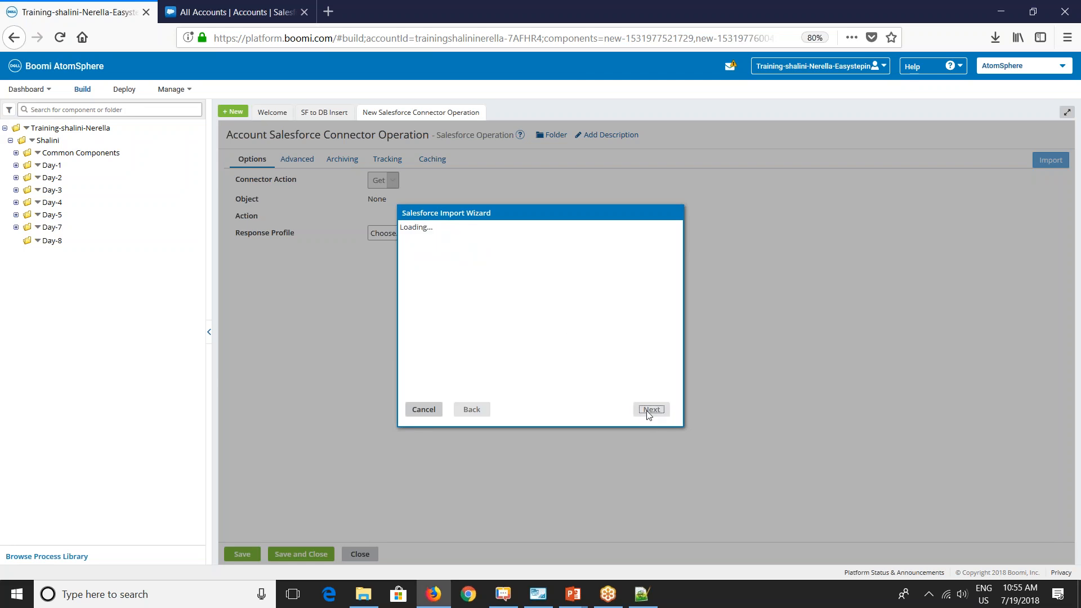
click(650, 410)
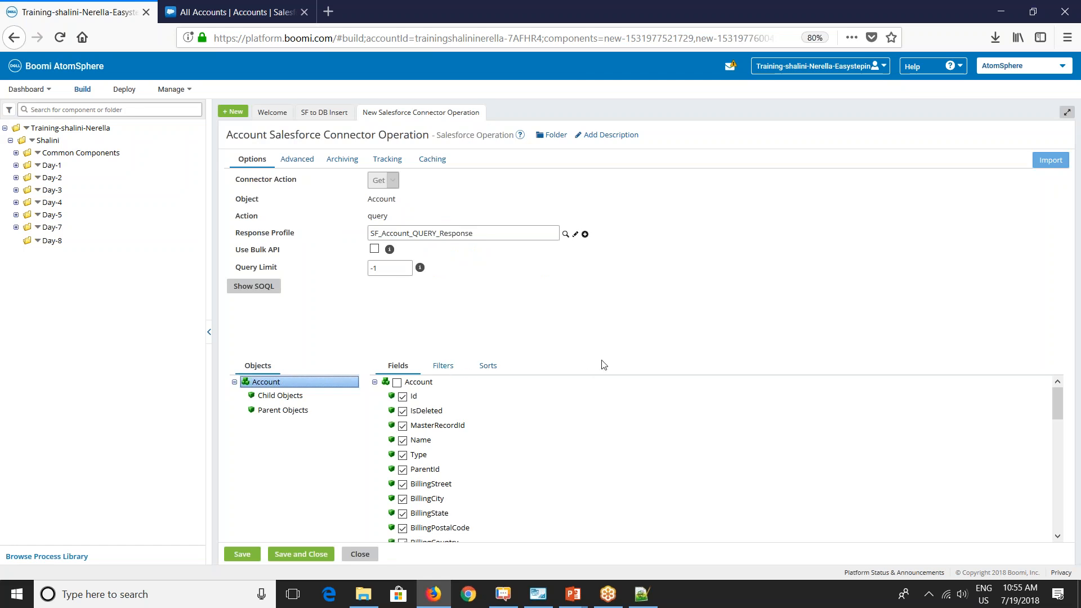
Step: Save the Account operation onto the Salesforce connector and link the Start shape to the Salesforce shape
click(291, 556)
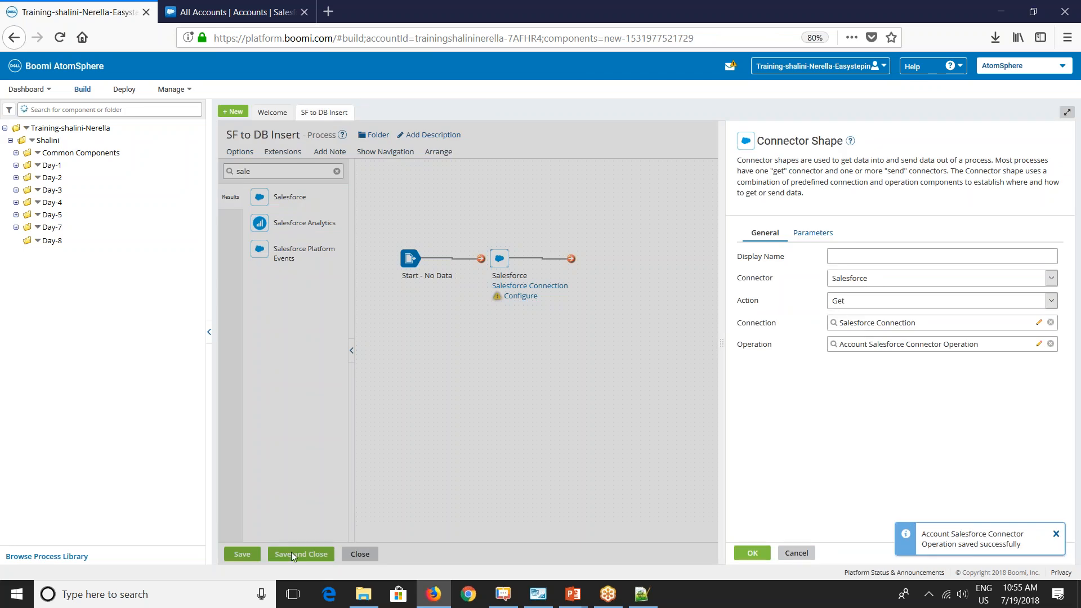
click(753, 554)
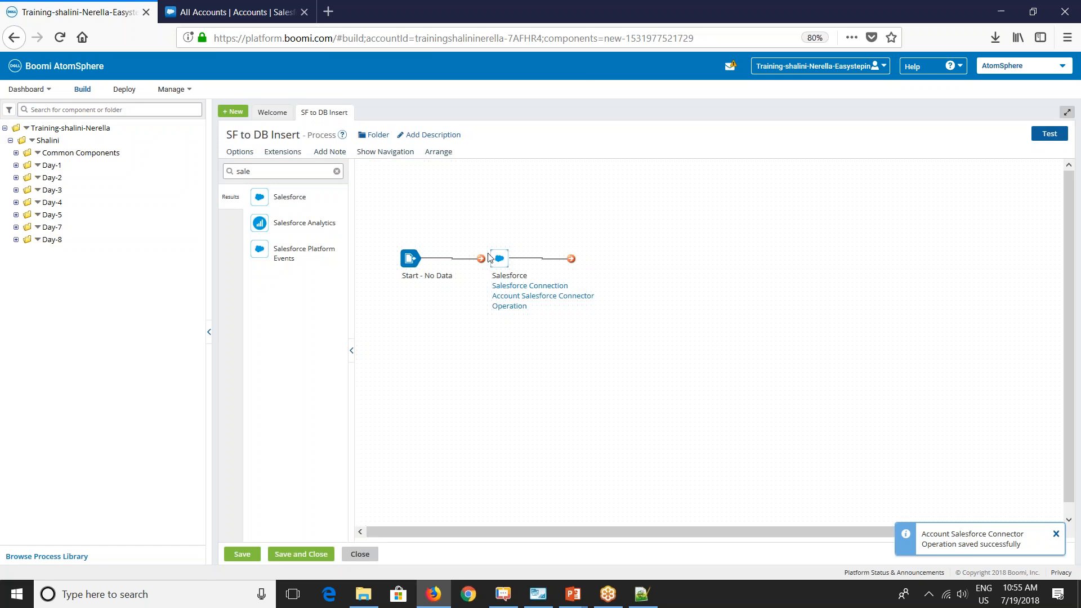
drag(480, 259, 497, 258)
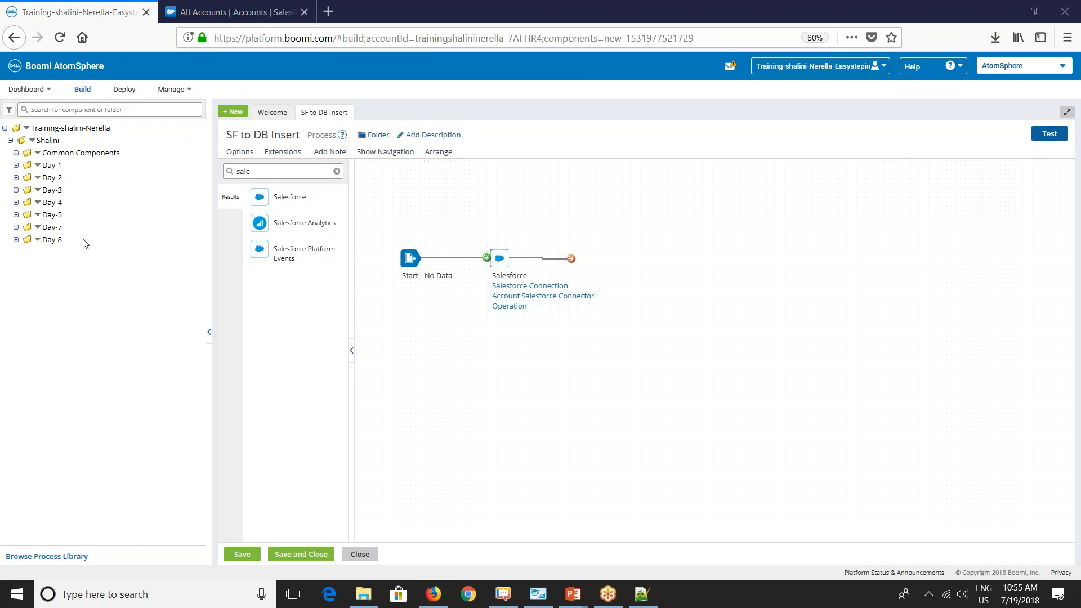
Step: Find the Database connector shape, add it to the canvas beyond the Salesforce shape and set its action to Send
click(229, 166)
key(ctrl+a)
text(dat)
drag(288, 222, 768, 263)
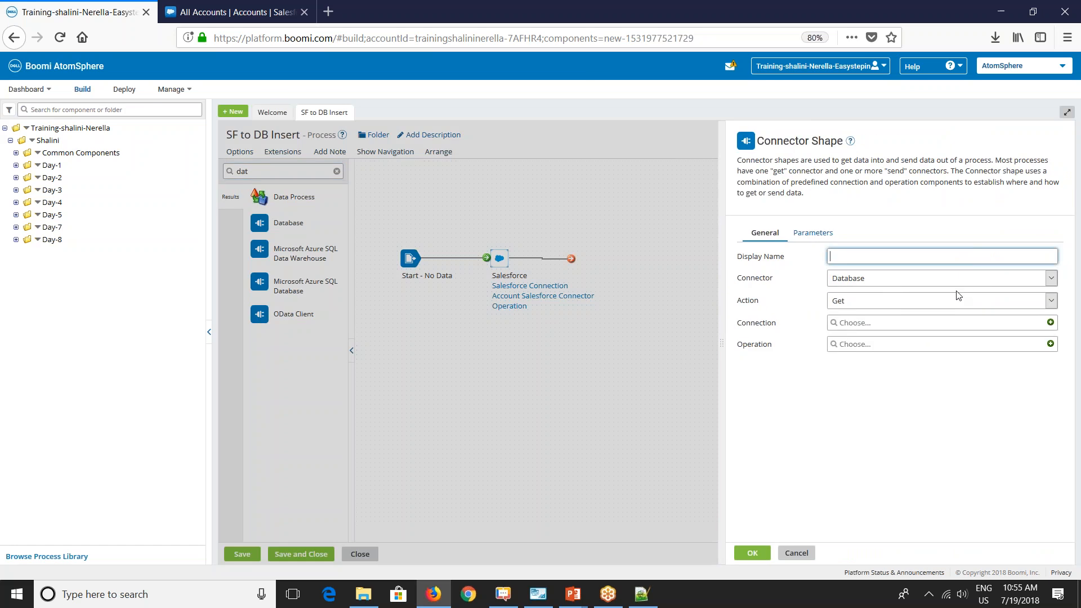
click(879, 300)
click(842, 329)
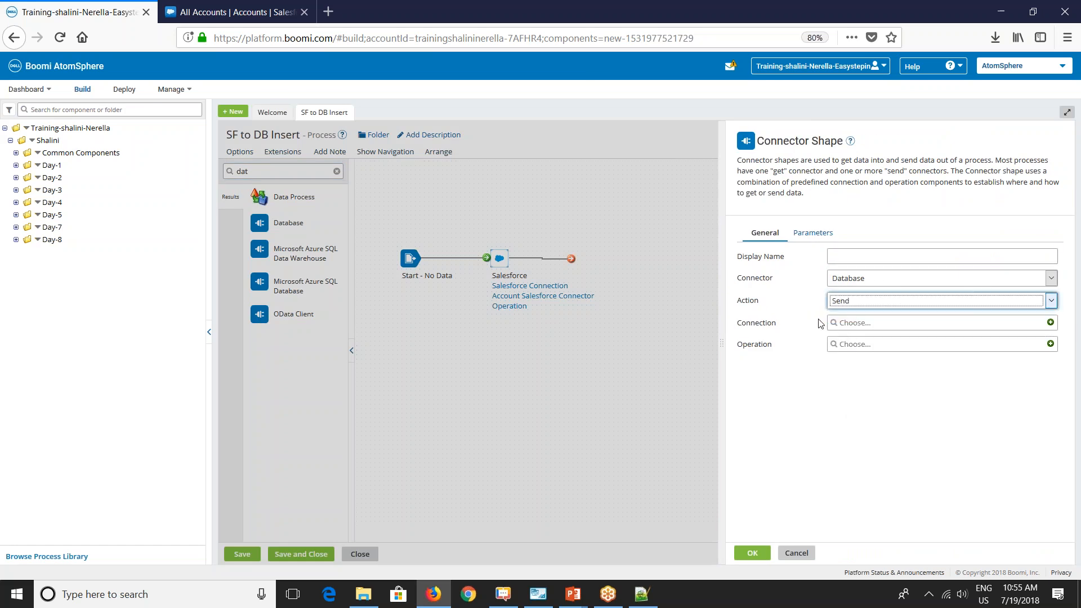
Step: Assign the existing Database Connection from Common Components to the Database connector
click(830, 324)
click(846, 380)
click(892, 394)
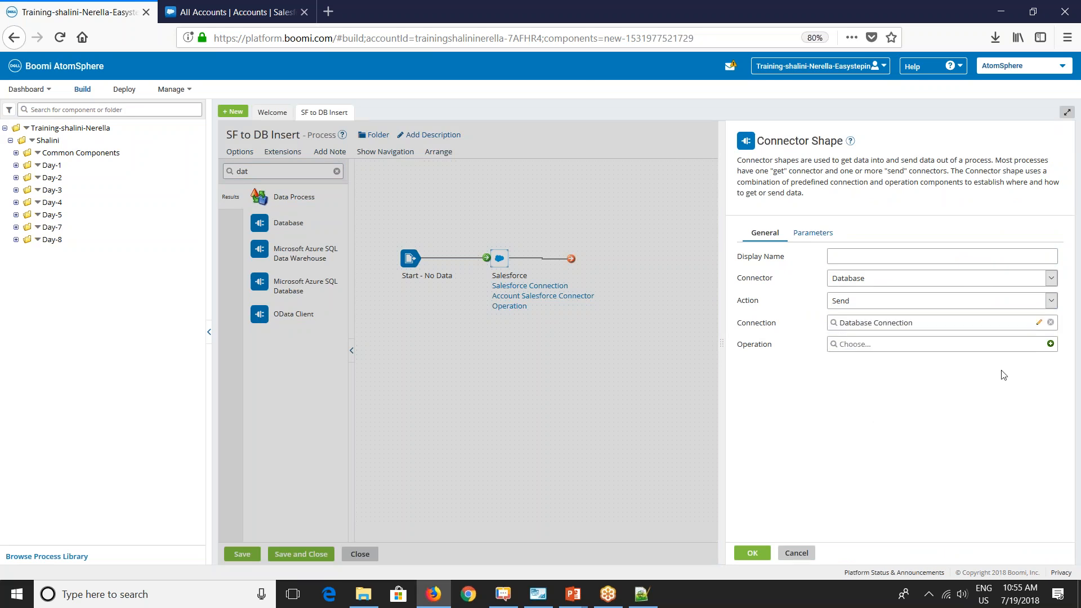
Step: Create a new Send operation for the Database connector and name it "Account Database Connector Operation"
click(1051, 344)
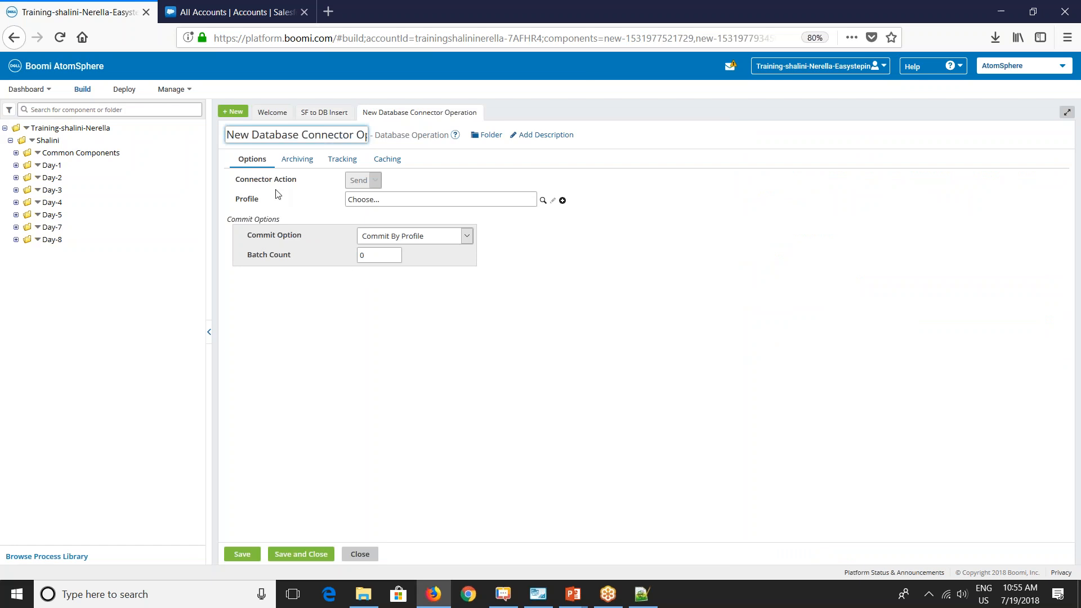
drag(250, 135, 214, 127)
text(Account)
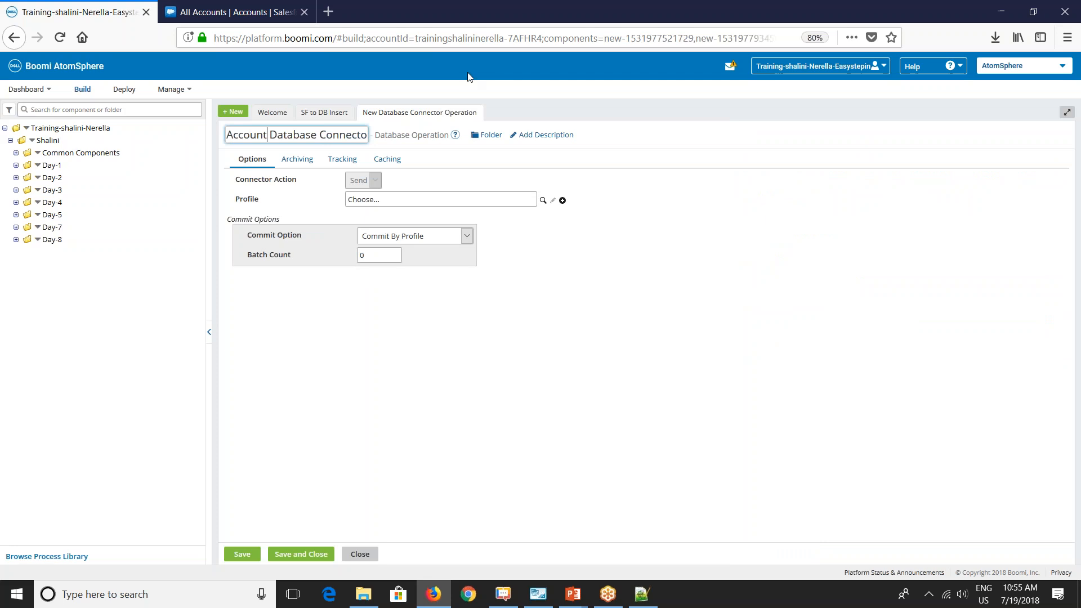
click(402, 373)
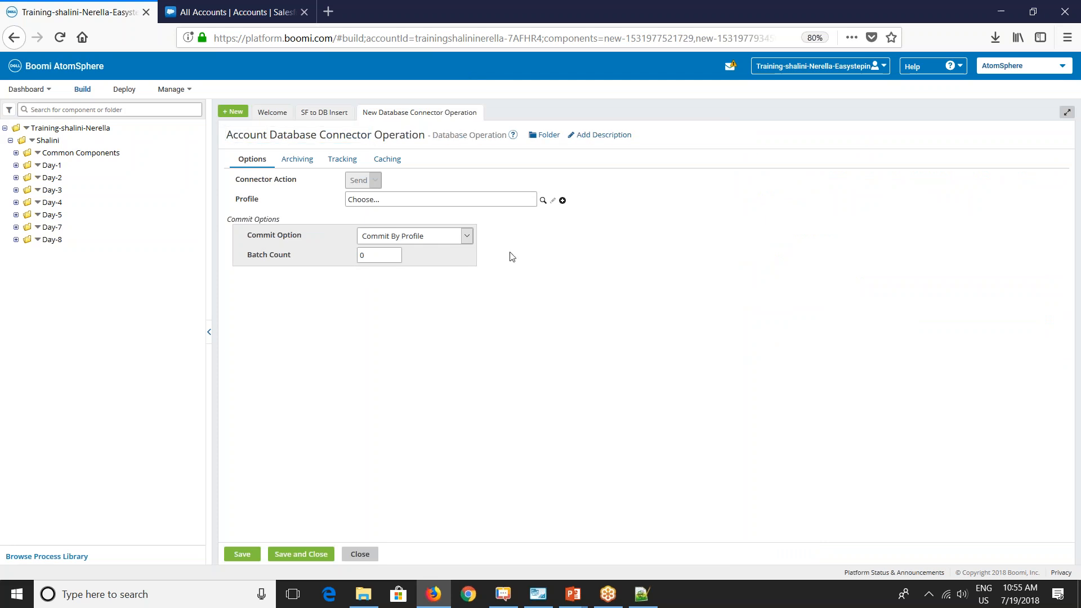
Step: Create a new database profile for the Send operation and name it "Account Database Profile"
click(563, 201)
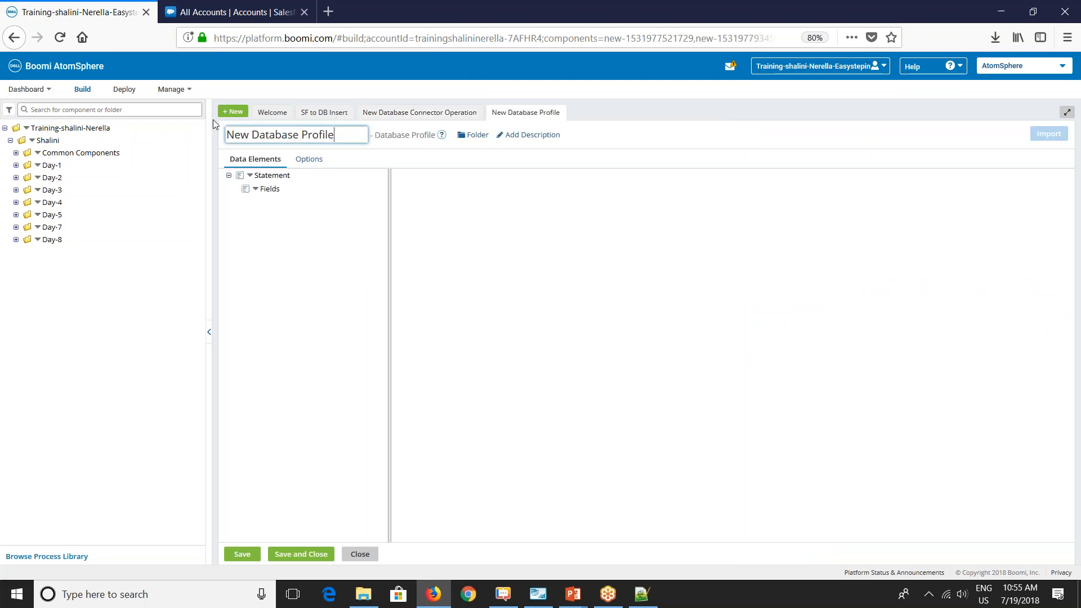
double_click(245, 135)
text(Account)
click(262, 280)
Step: Set the type of the profile's statement to Dynamic Insert
click(310, 175)
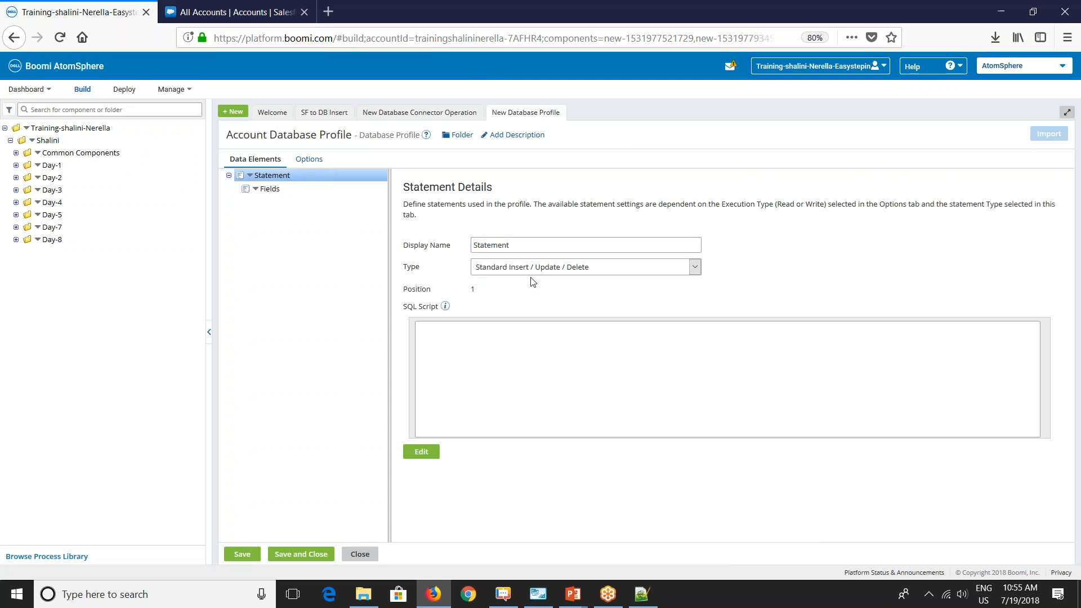
click(466, 357)
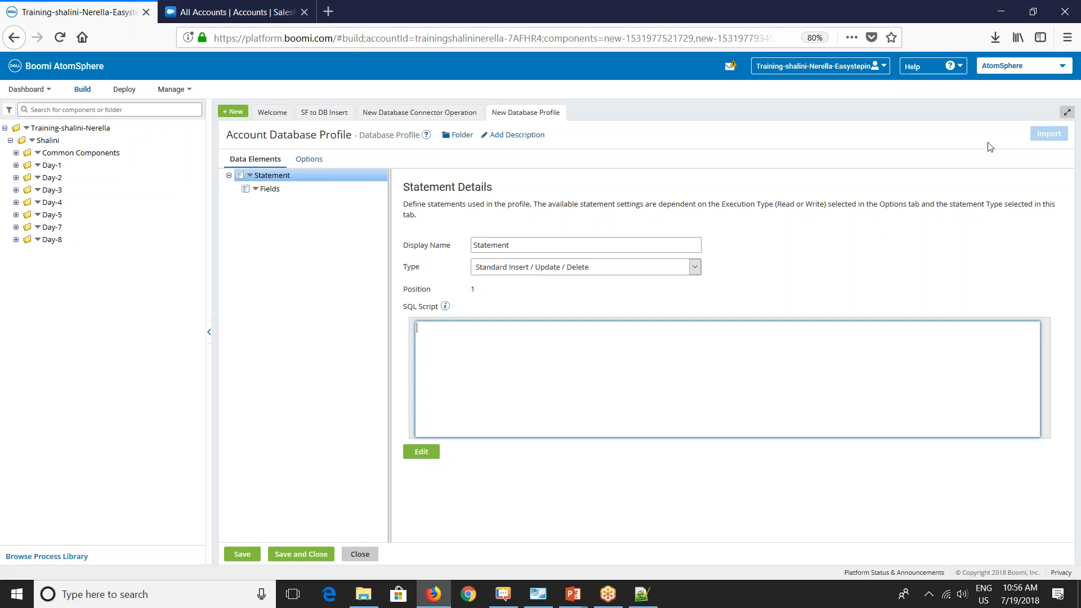
click(512, 267)
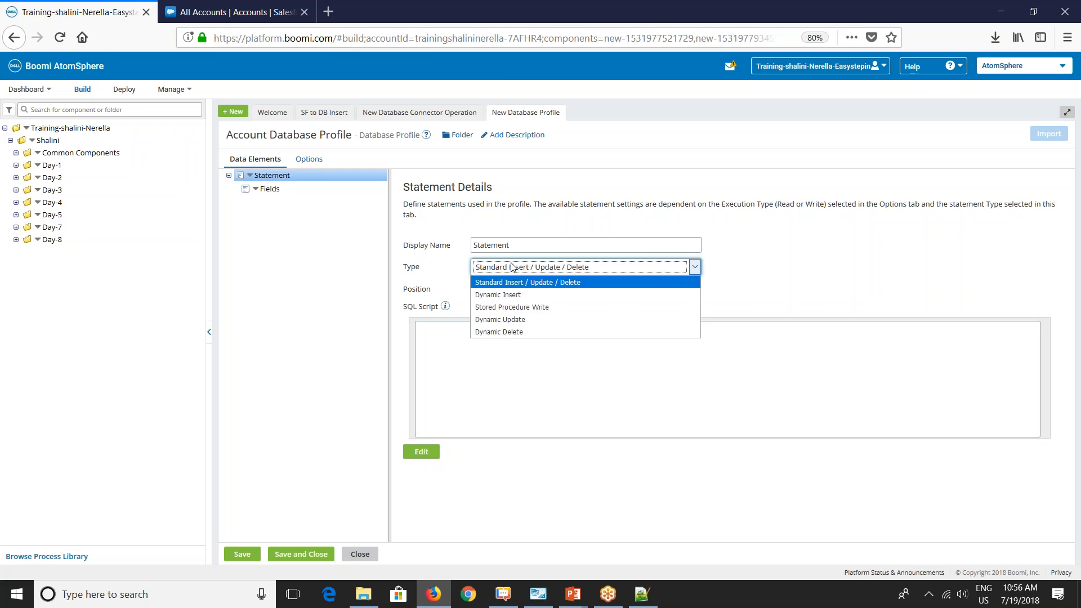
click(496, 298)
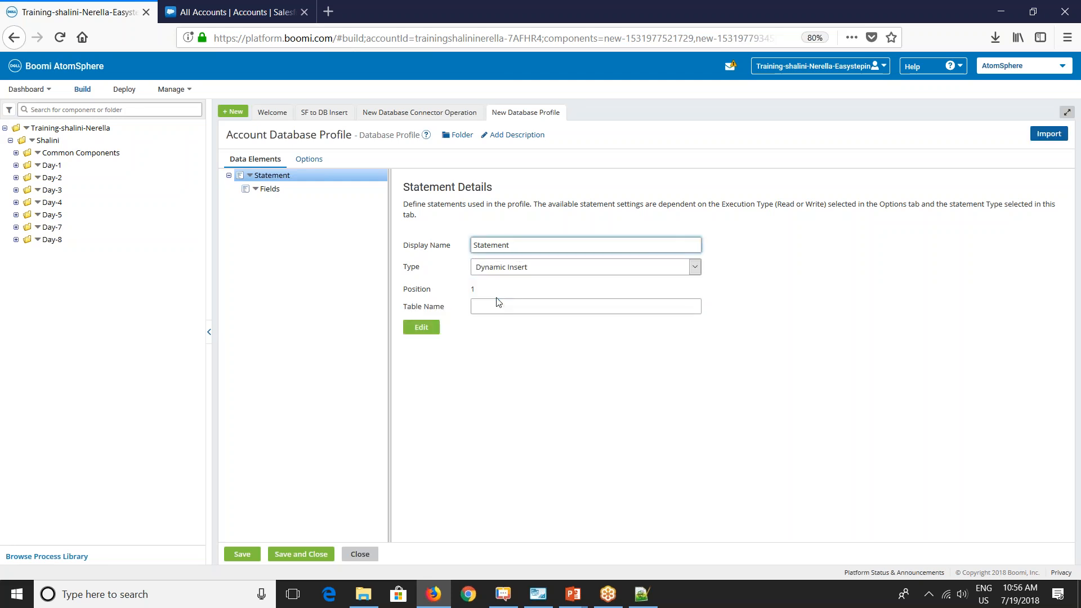
click(1044, 138)
click(506, 304)
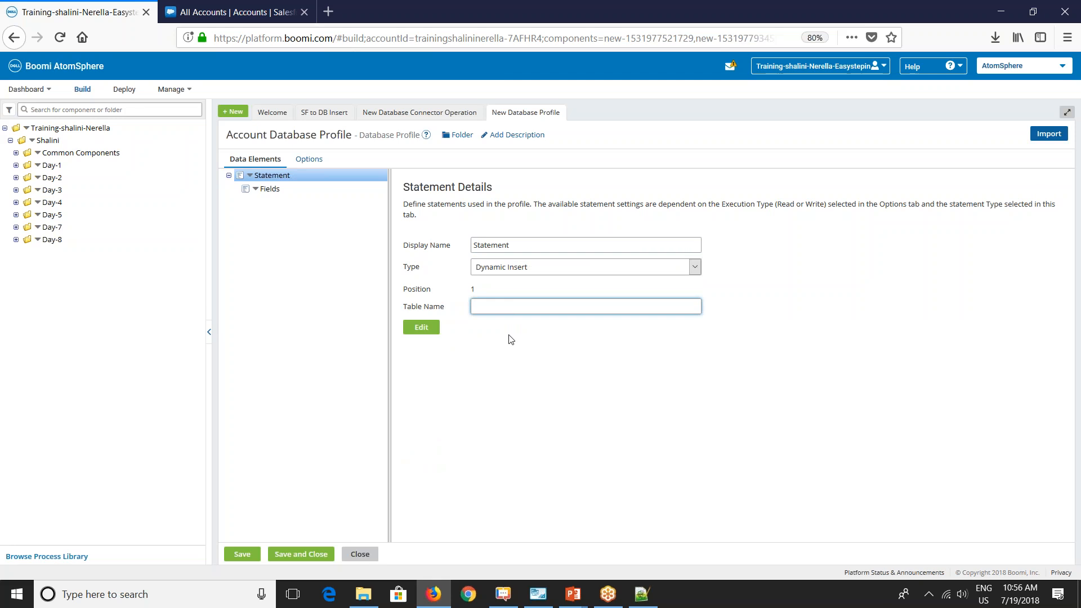
click(506, 269)
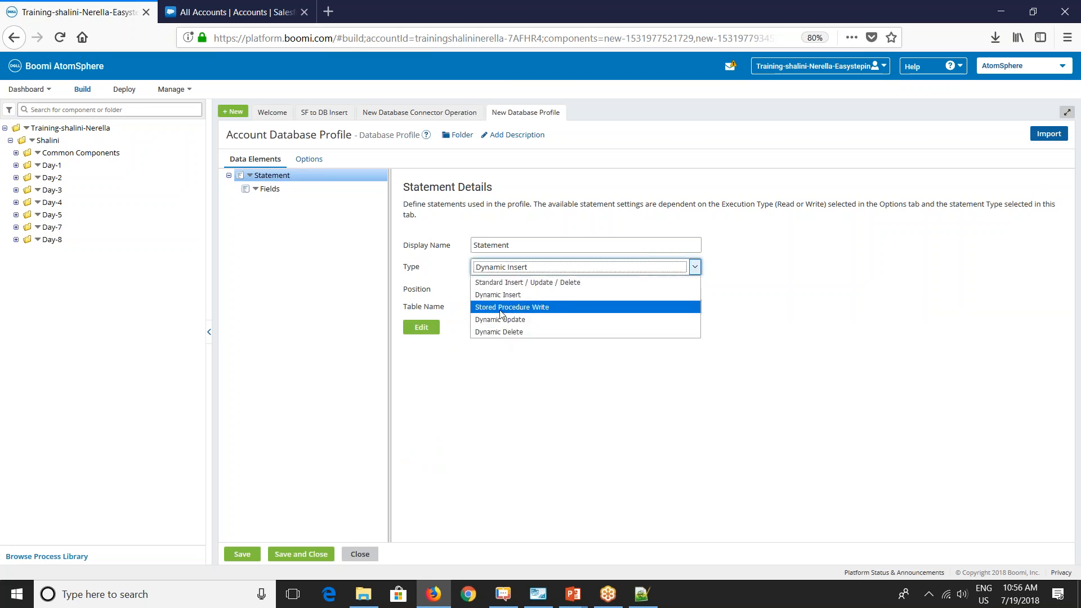
click(734, 326)
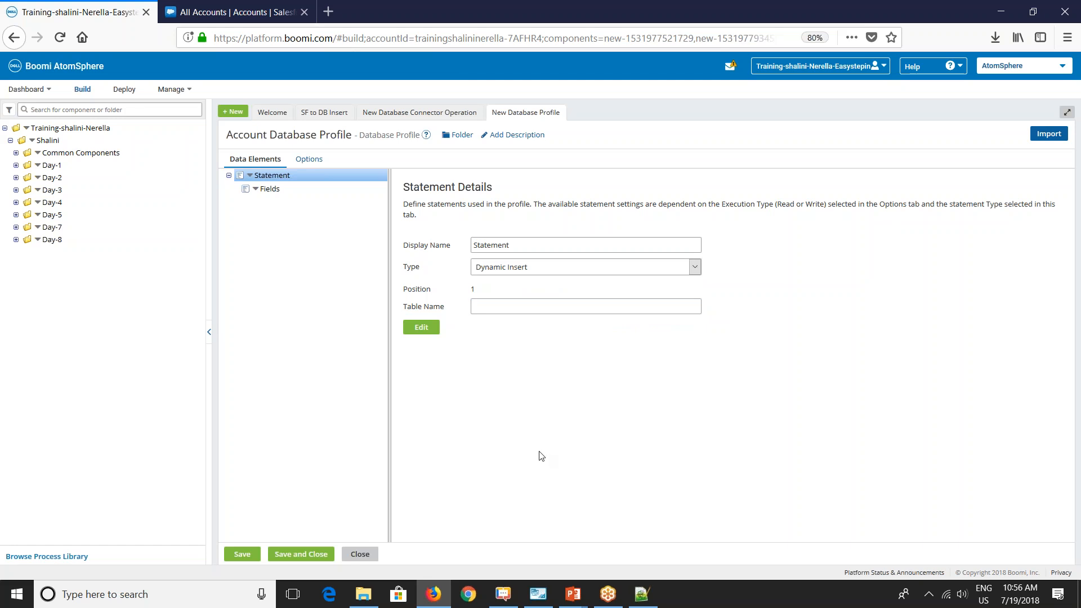
Step: Start a database import for the profile, browsing through the DEV Atom with the Database Connection from Common Components
click(1051, 137)
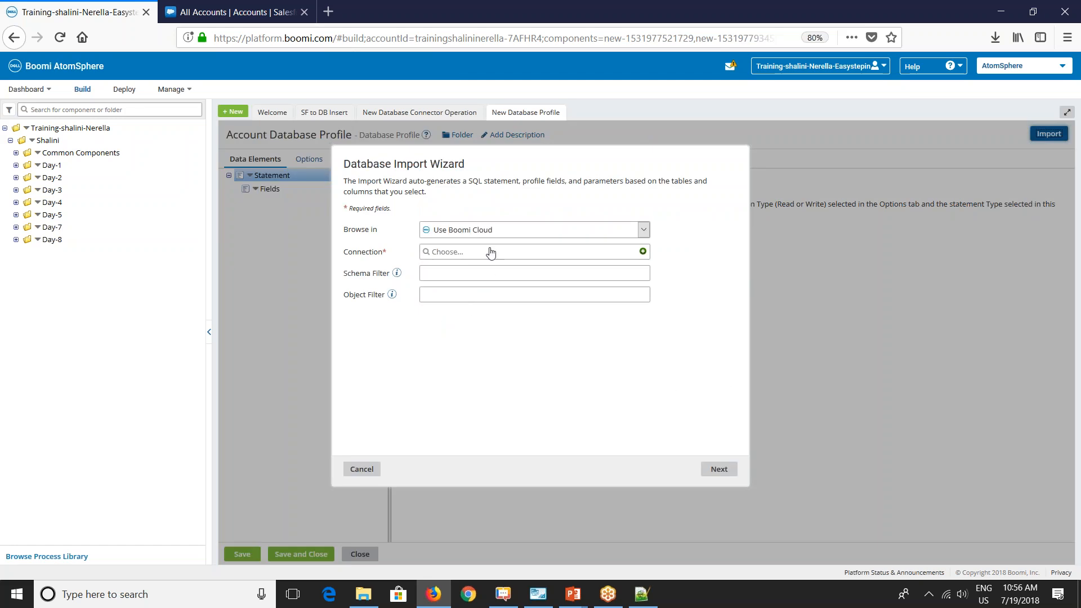
click(485, 231)
click(467, 298)
click(439, 254)
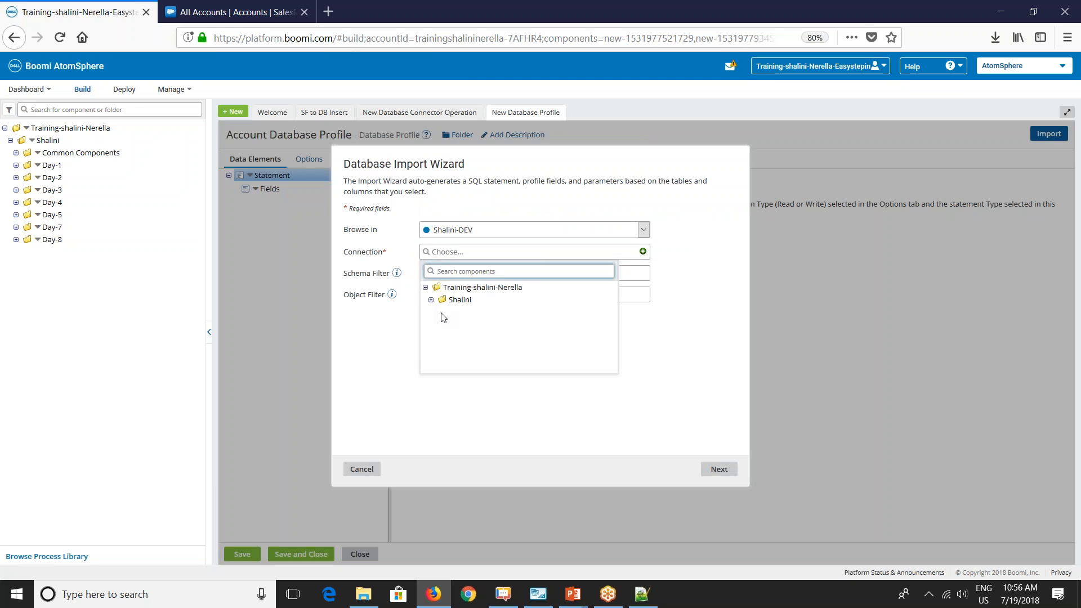
click(437, 311)
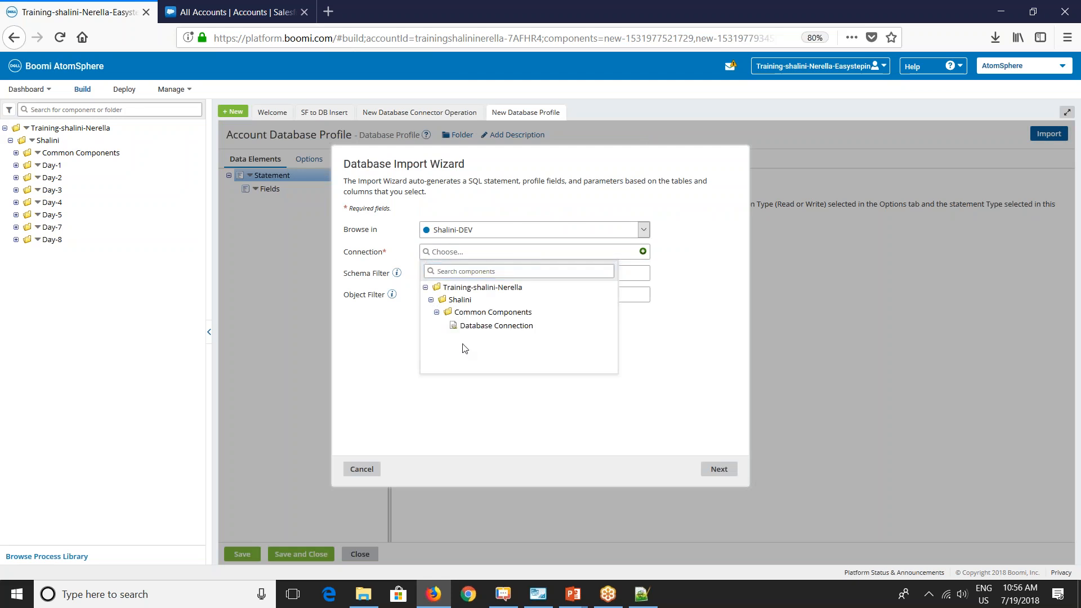
click(477, 325)
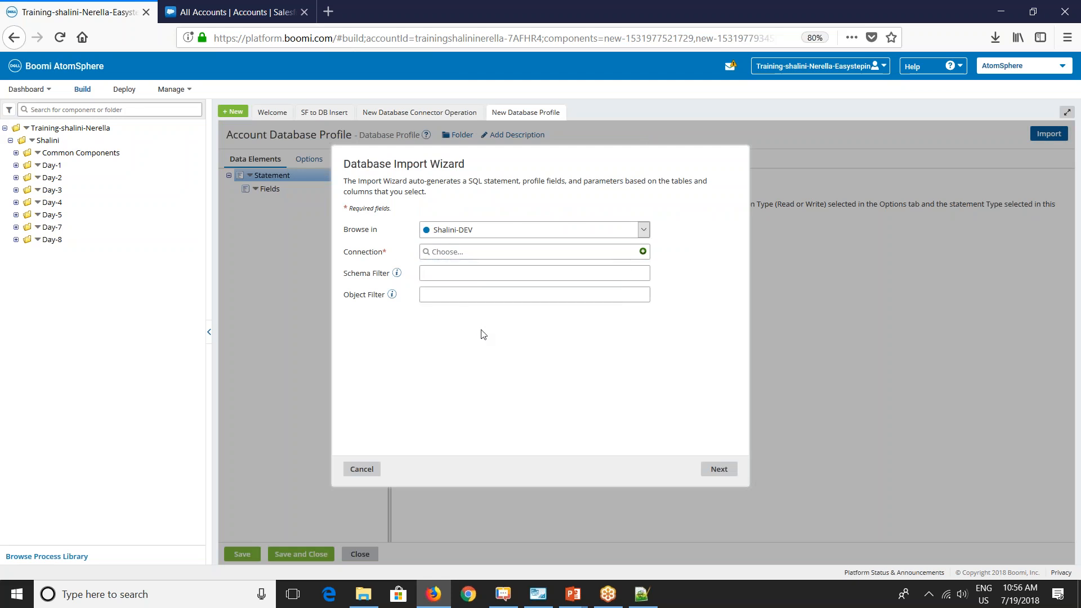
click(715, 475)
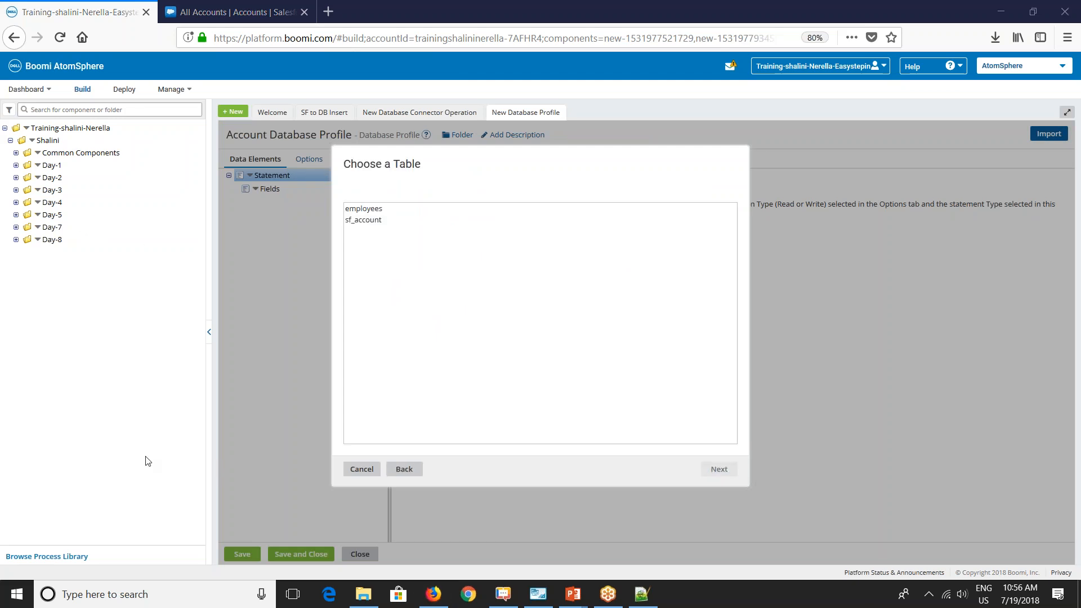
Step: Import all columns of the sf_account table into the database profile
click(356, 224)
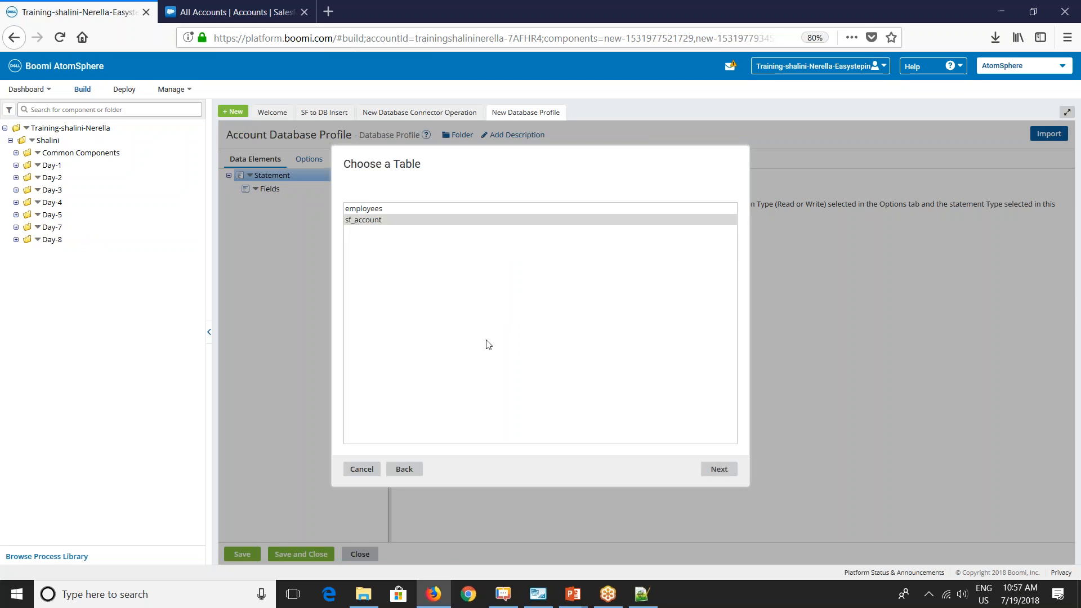
click(712, 470)
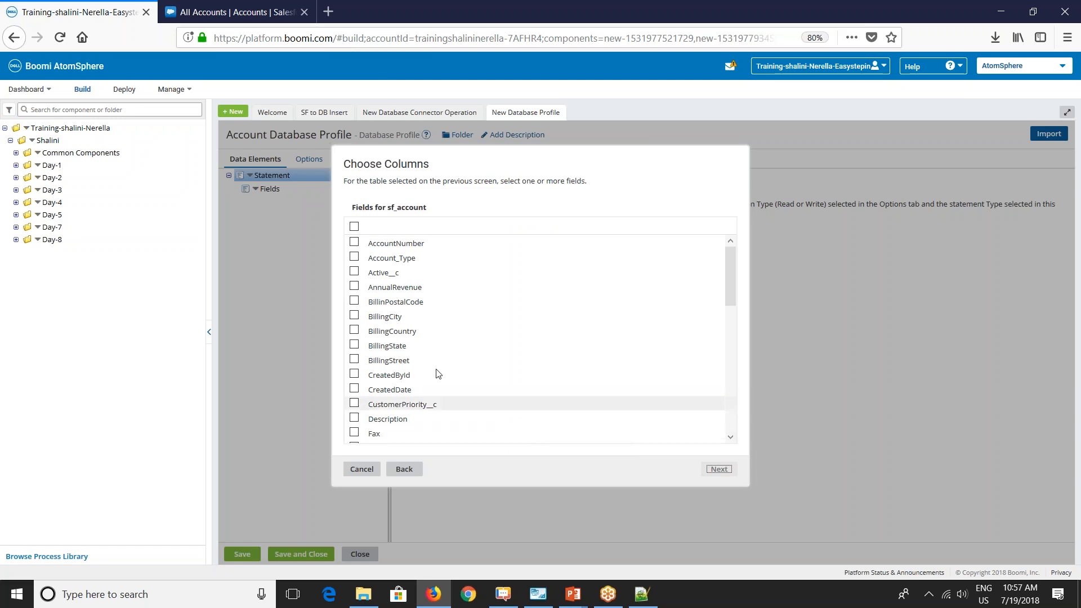
scroll(429, 366, down, 3)
scroll(428, 366, up, 3)
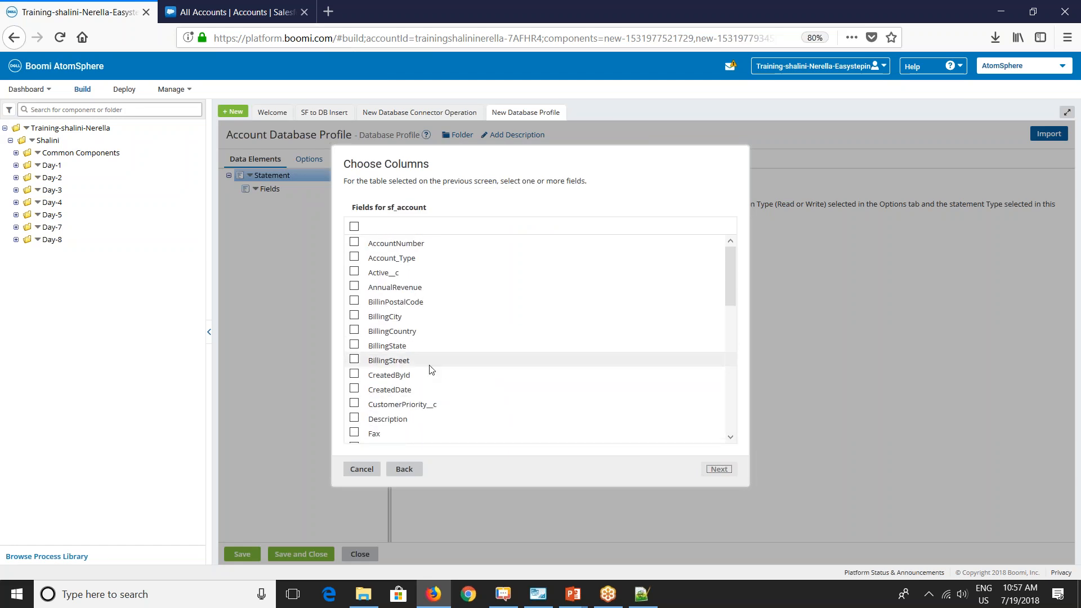
click(354, 226)
scroll(507, 406, down, 3)
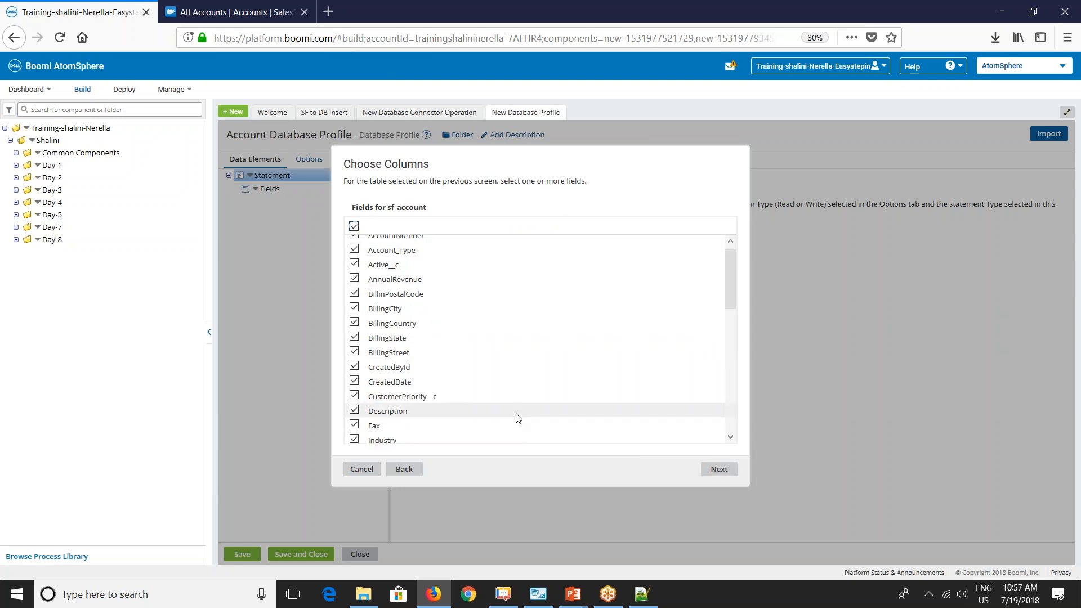
click(713, 469)
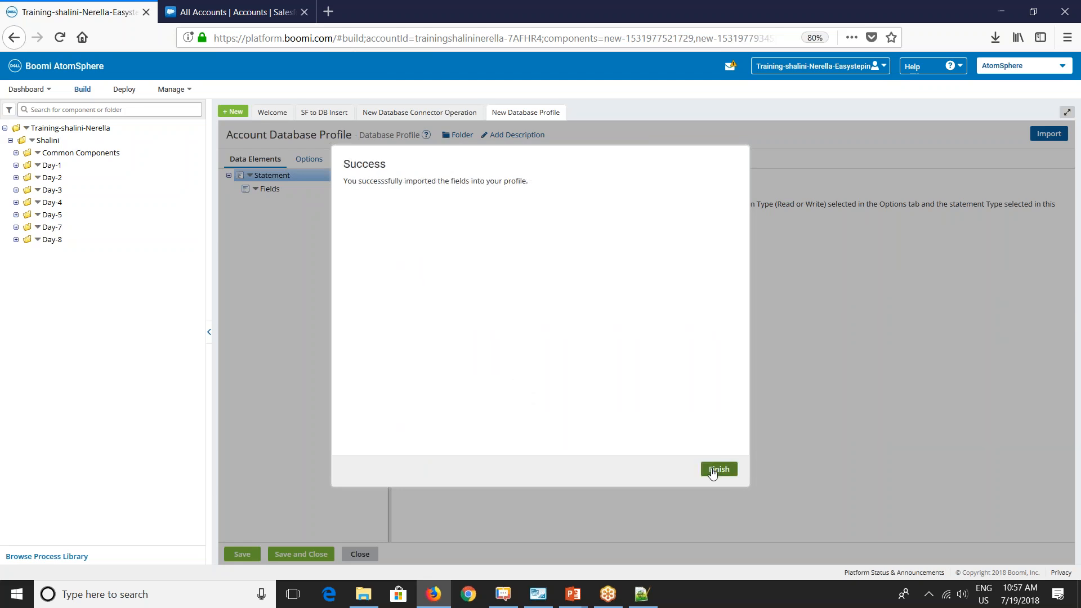
click(712, 472)
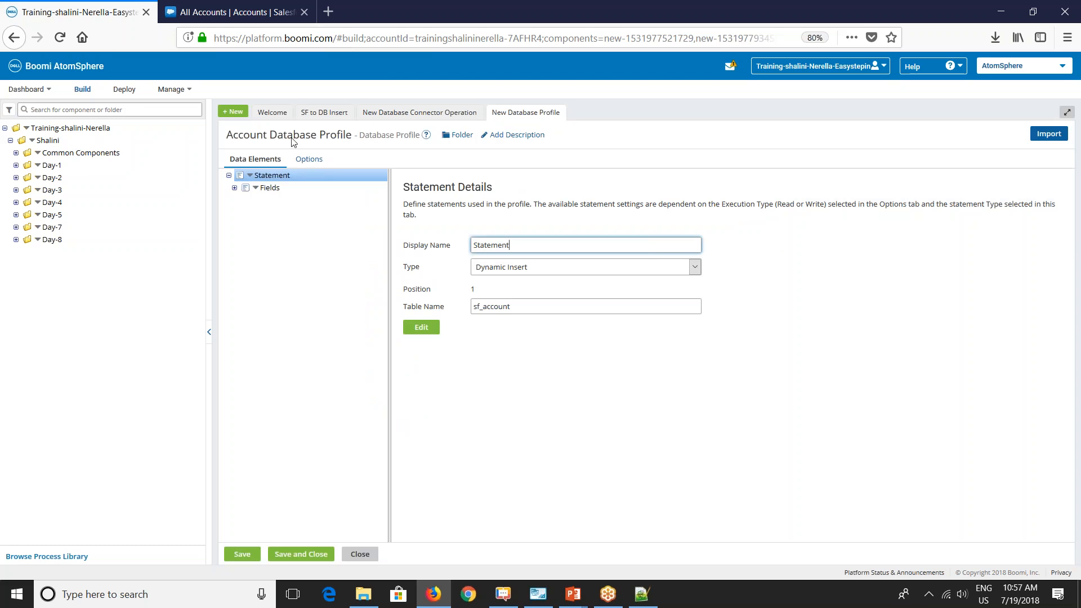
Step: Review the imported fields, save and close the profile and the Send operation, and accept the Database connector's settings
click(234, 188)
scroll(281, 354, down, 5)
scroll(286, 371, up, 5)
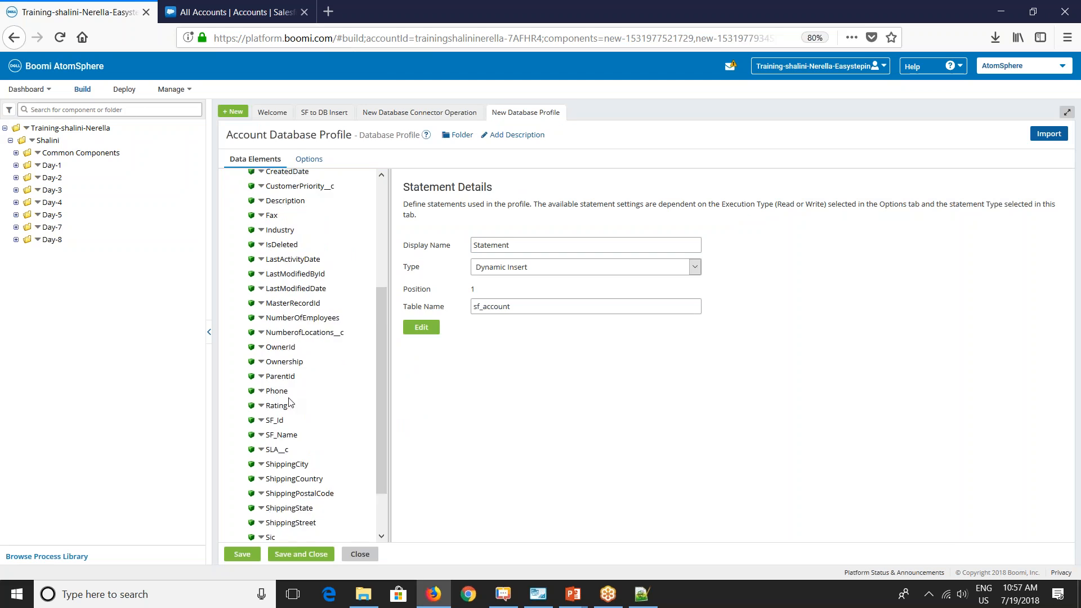
double_click(524, 306)
click(504, 427)
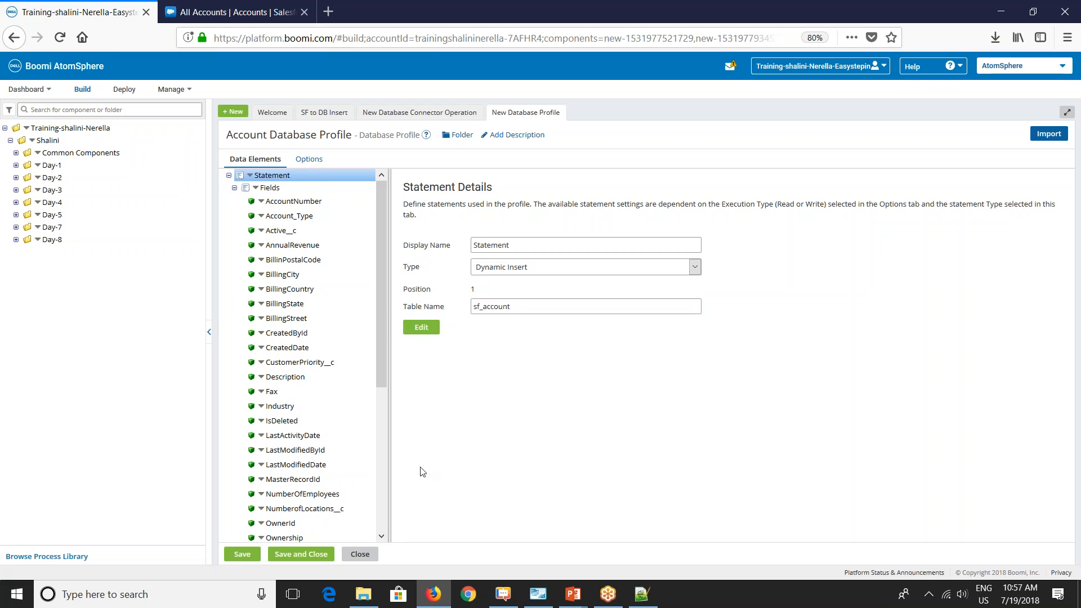
click(311, 554)
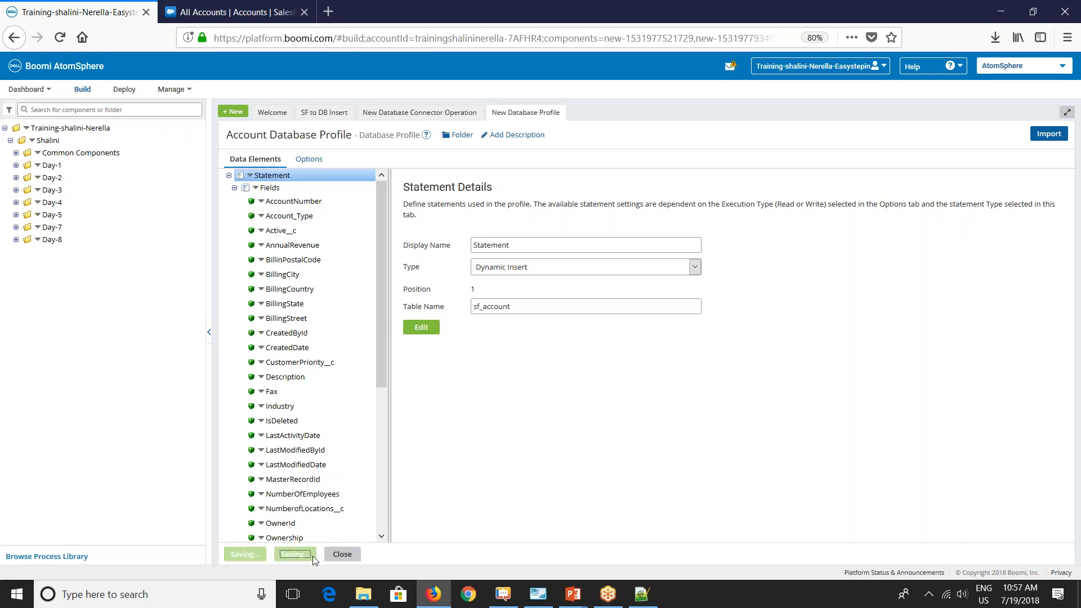
click(330, 554)
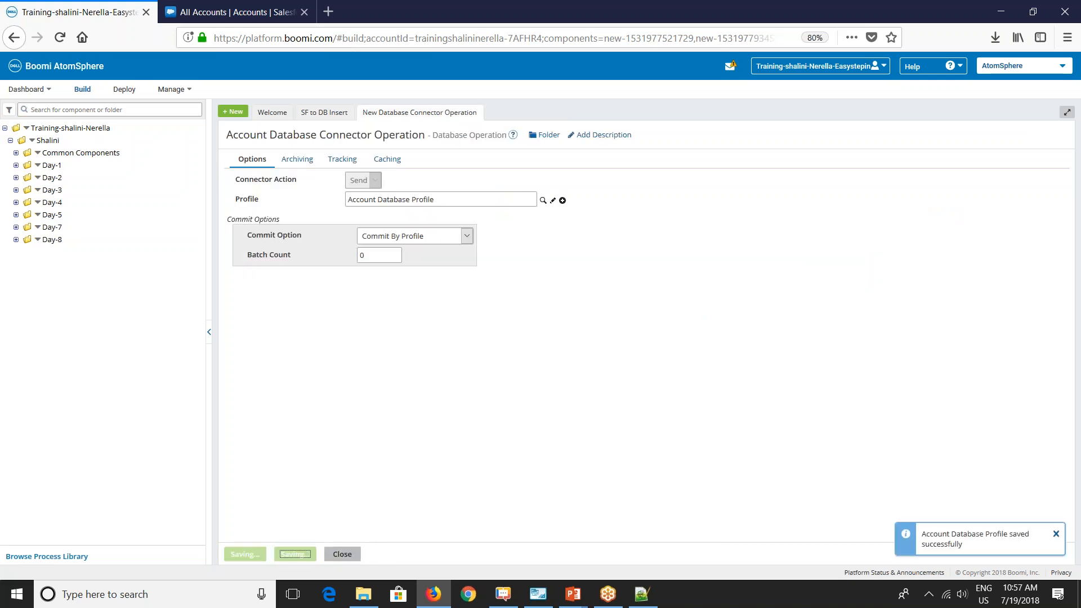
click(752, 553)
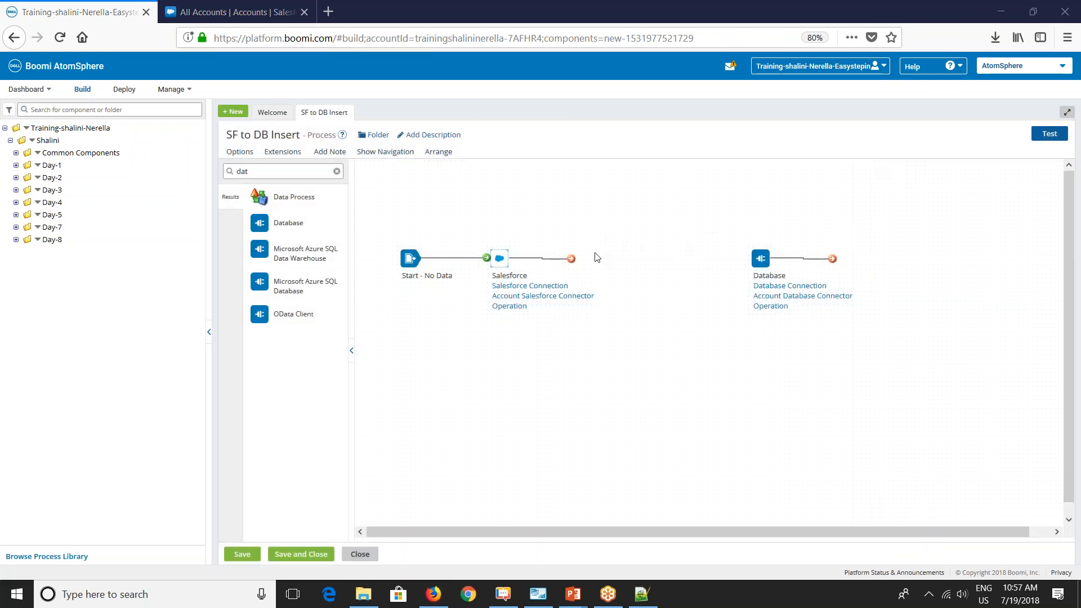
Step: Find the Map shape and add it to the canvas between the Salesforce and Database shapes
mouse_move(760, 258)
double_click(227, 164)
text(map)
drag(274, 204, 678, 275)
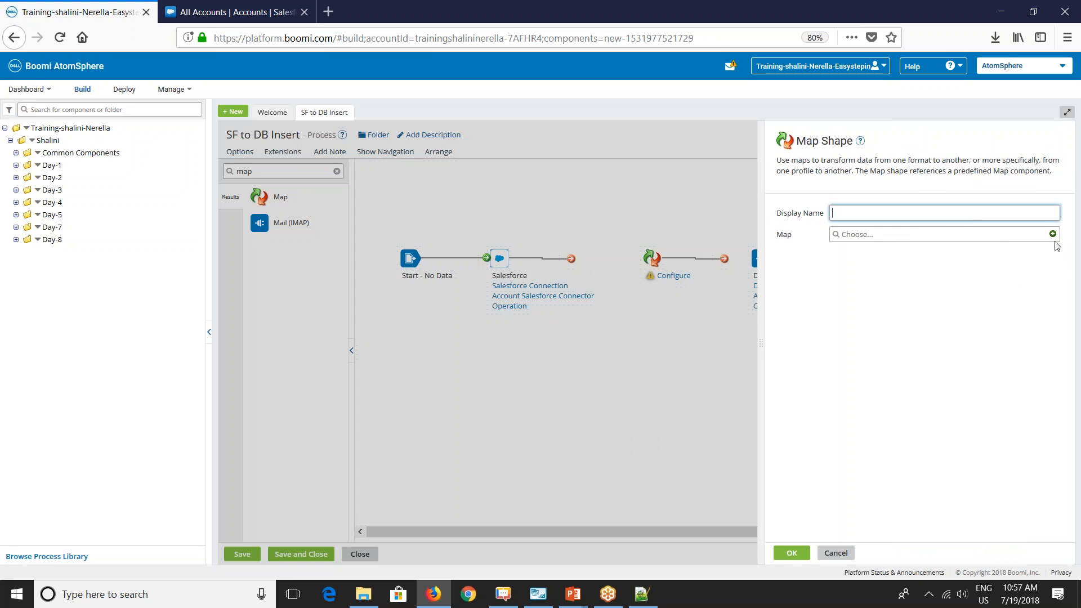
Step: Create a new map for the Map shape and name it "SF to DB Account Map"
click(1052, 234)
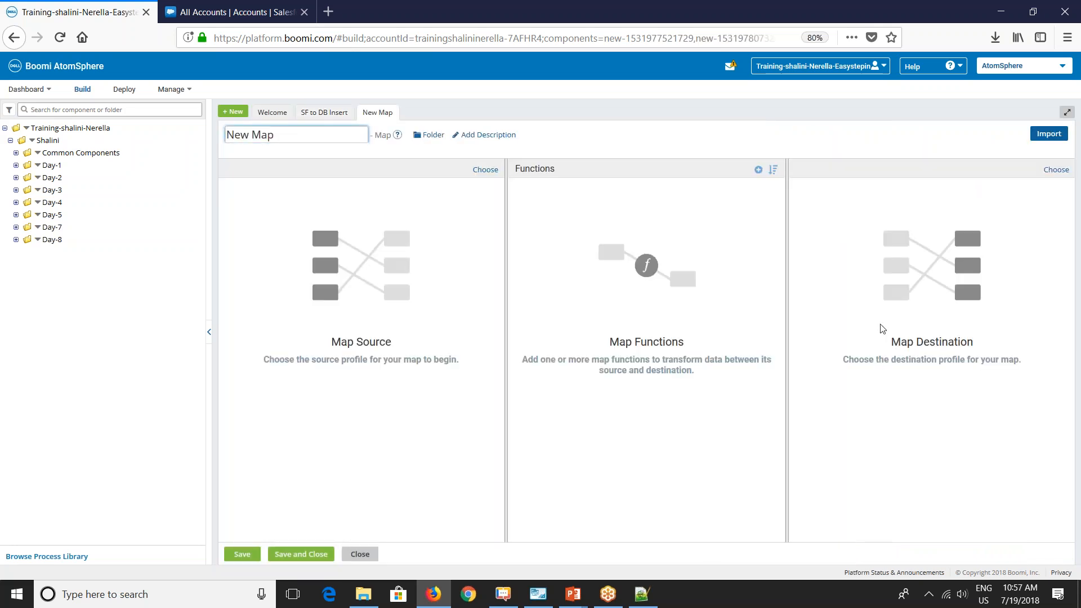
double_click(245, 131)
text(SF Account)
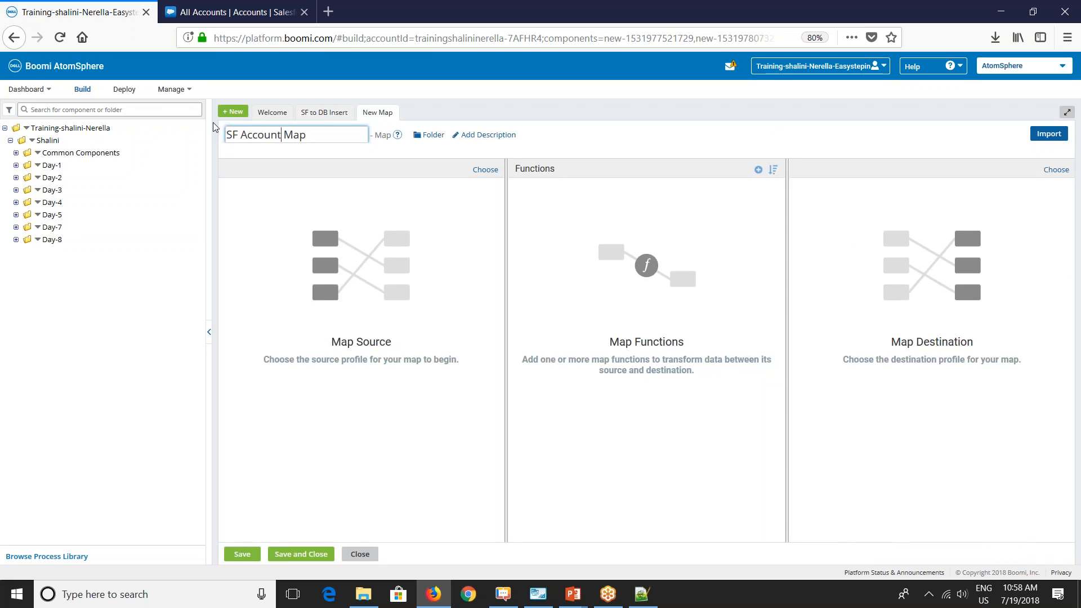
click(241, 135)
text(to DB)
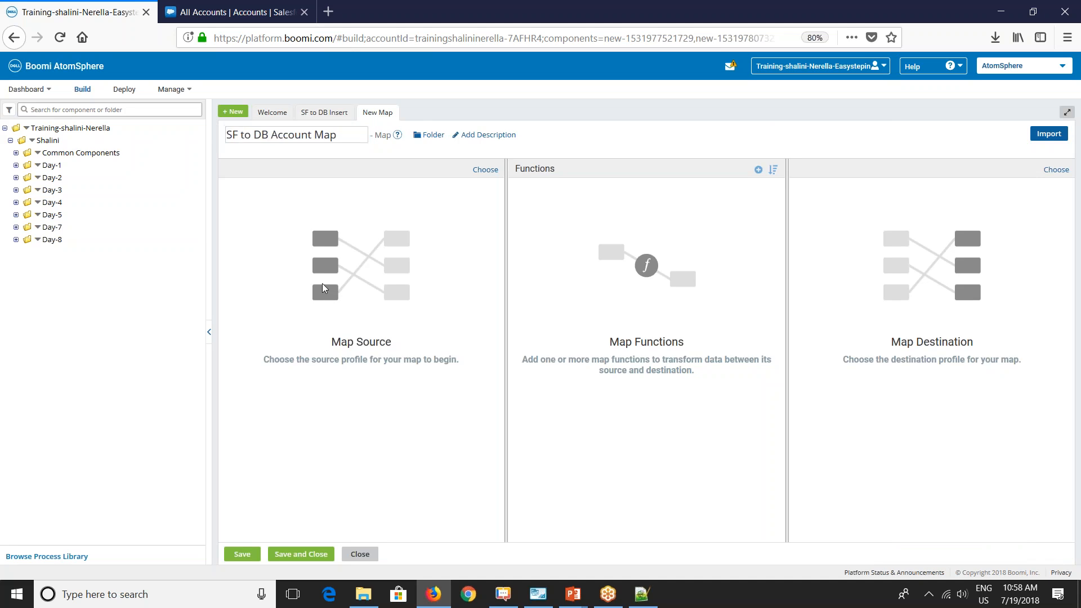
Step: Choose the XML profile SF_Account_QUERY_Response from the Day-8 folder as the map's source
click(486, 170)
click(472, 206)
click(460, 265)
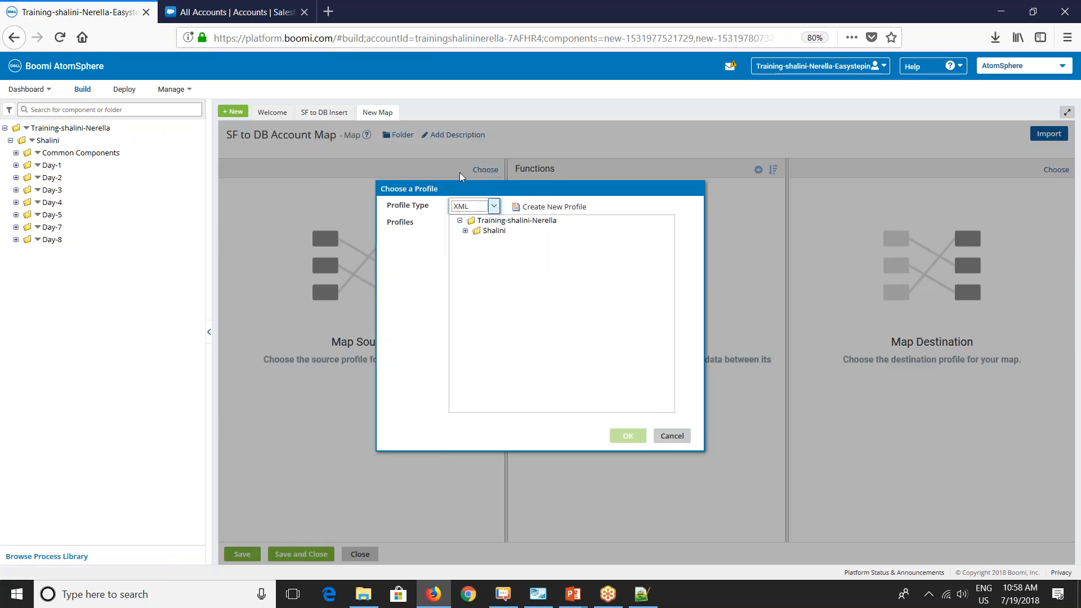
click(465, 231)
click(471, 282)
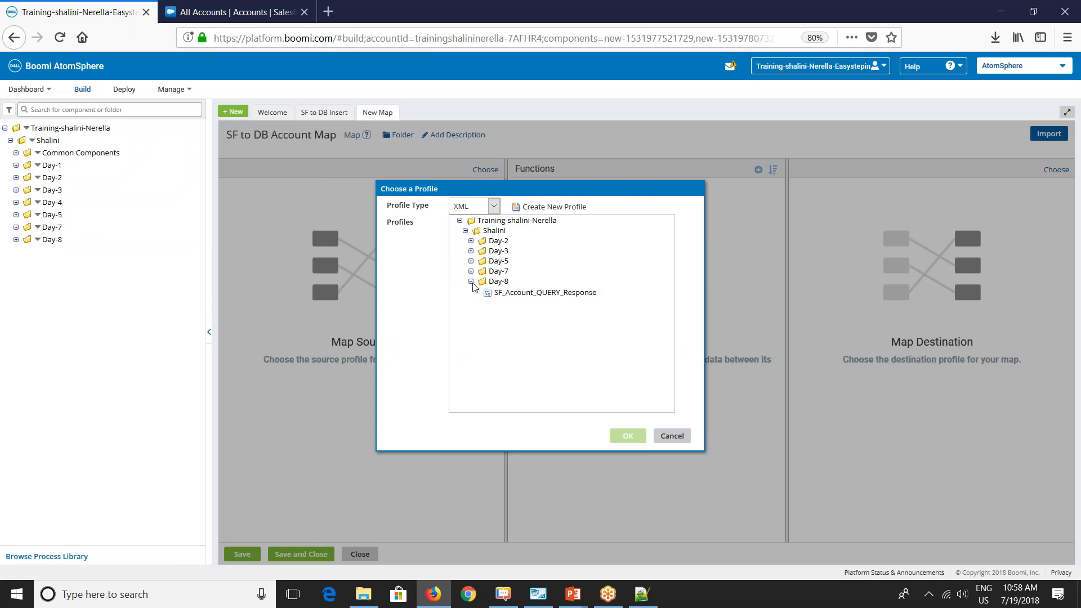
click(507, 294)
click(628, 435)
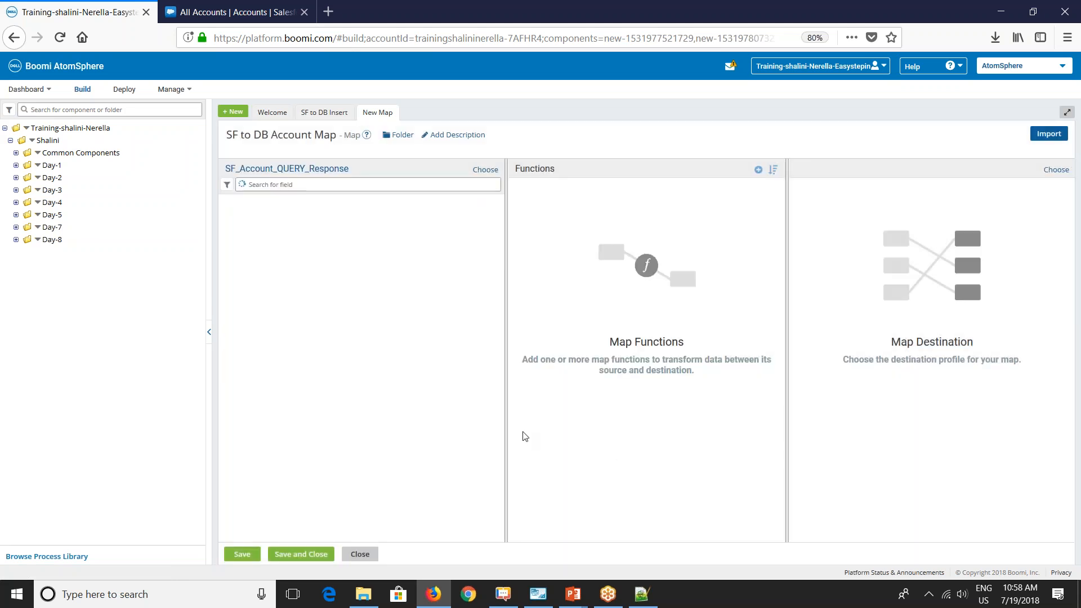
Step: Choose the Account Database Profile from the Day-8 folder as the map's destination and expand its fields
click(1056, 170)
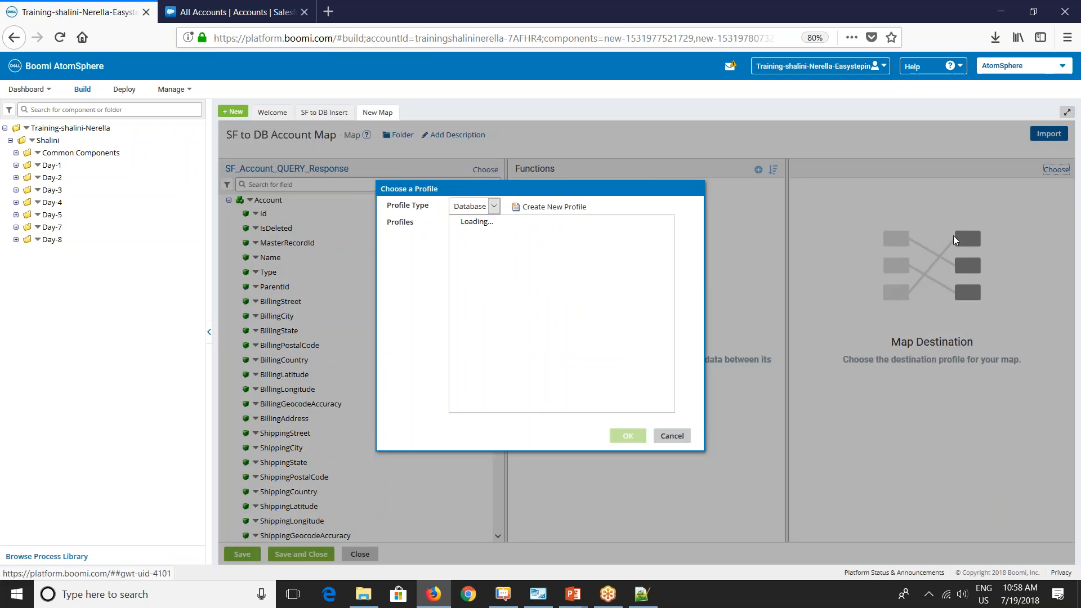
click(466, 231)
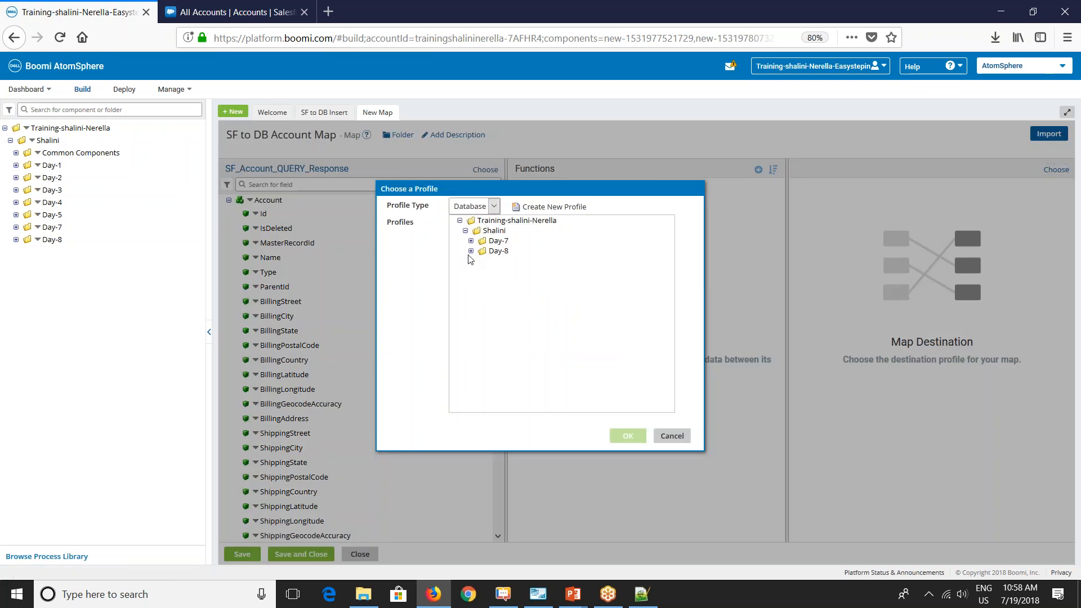
click(470, 251)
click(492, 262)
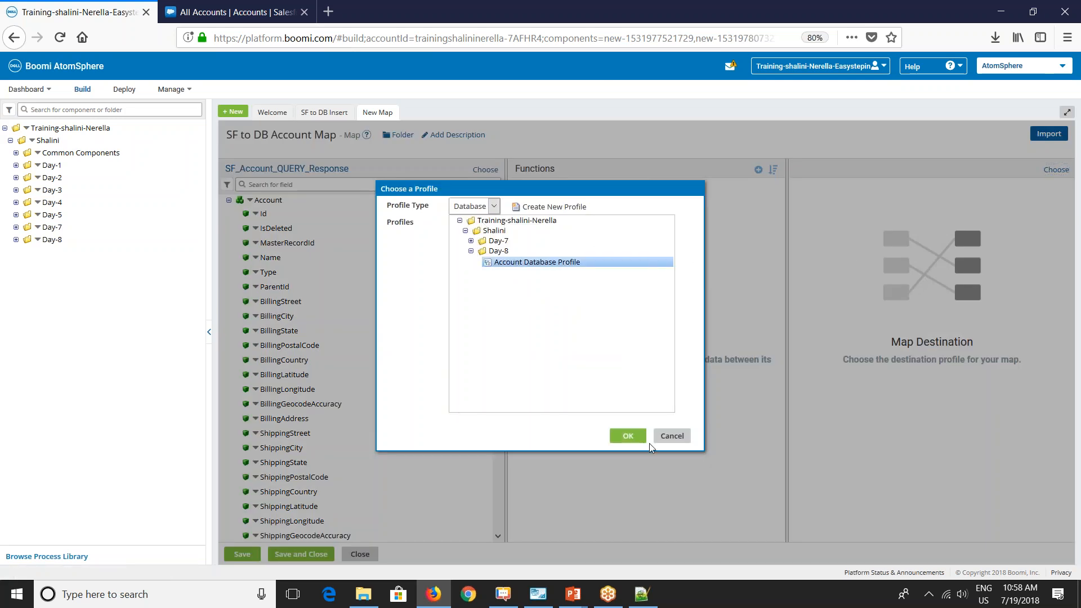
click(633, 434)
click(1058, 212)
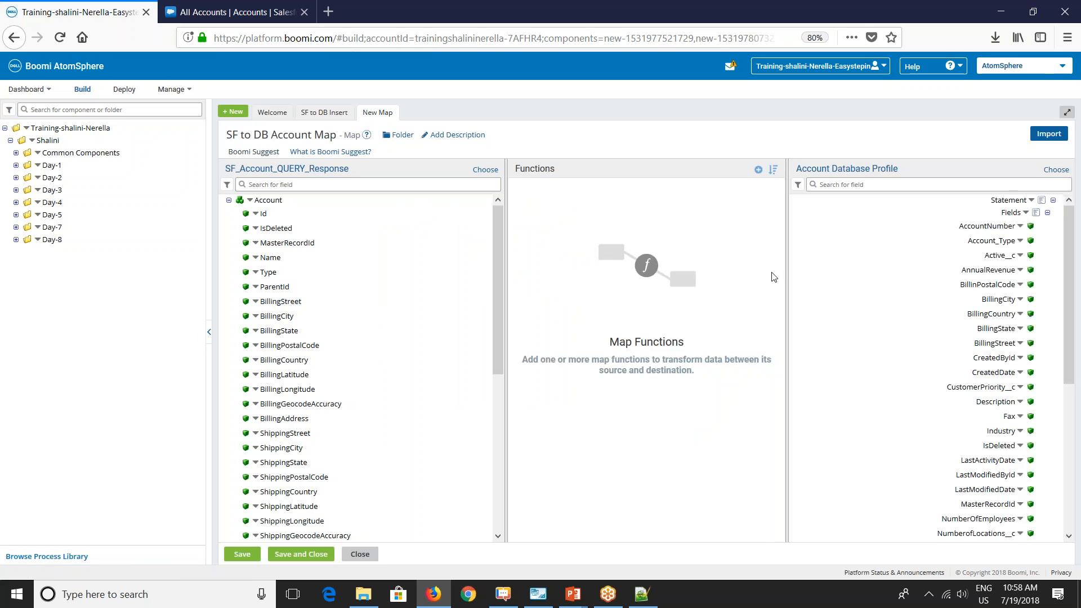
Step: Look through the source fields of SF_Account_QUERY_Response and the destination fields of the Account Database Profile
click(364, 336)
scroll(390, 352, down, 4)
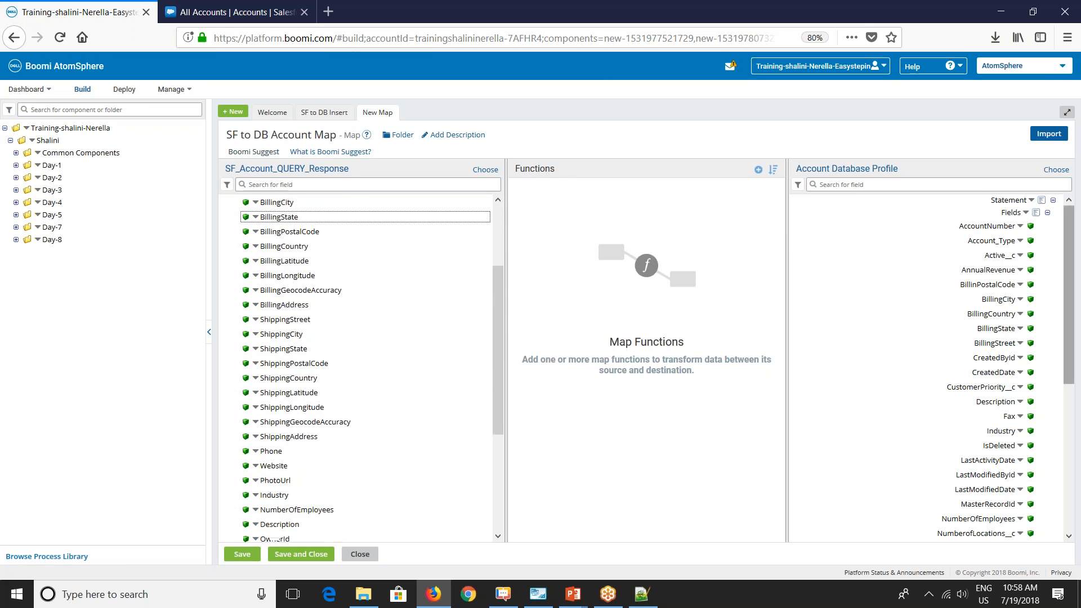
scroll(839, 360, down, 5)
scroll(436, 408, down, 3)
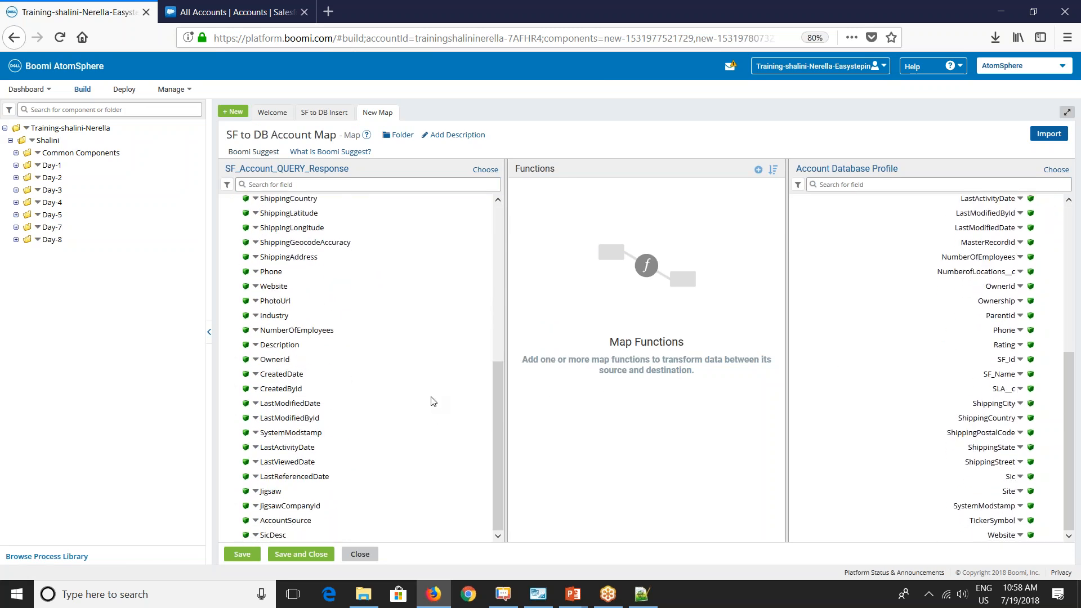
scroll(433, 383, up, 5)
scroll(906, 396, up, 2)
scroll(906, 397, up, 3)
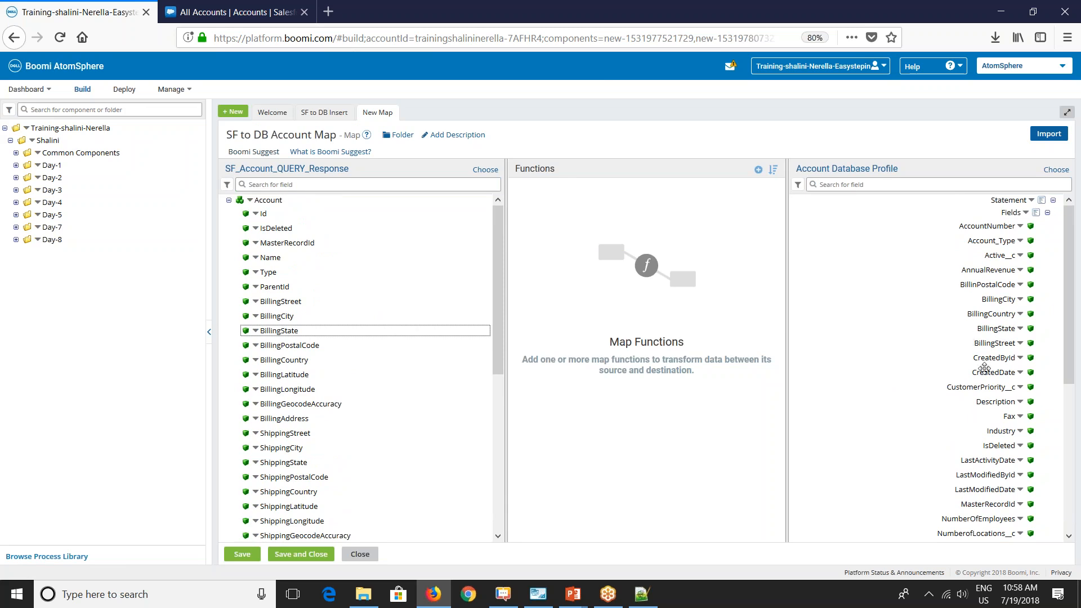
Step: Apply all high- and medium-confidence mappings proposed by Boomi Suggest, and move the Get Current Date function lower in the map
click(253, 152)
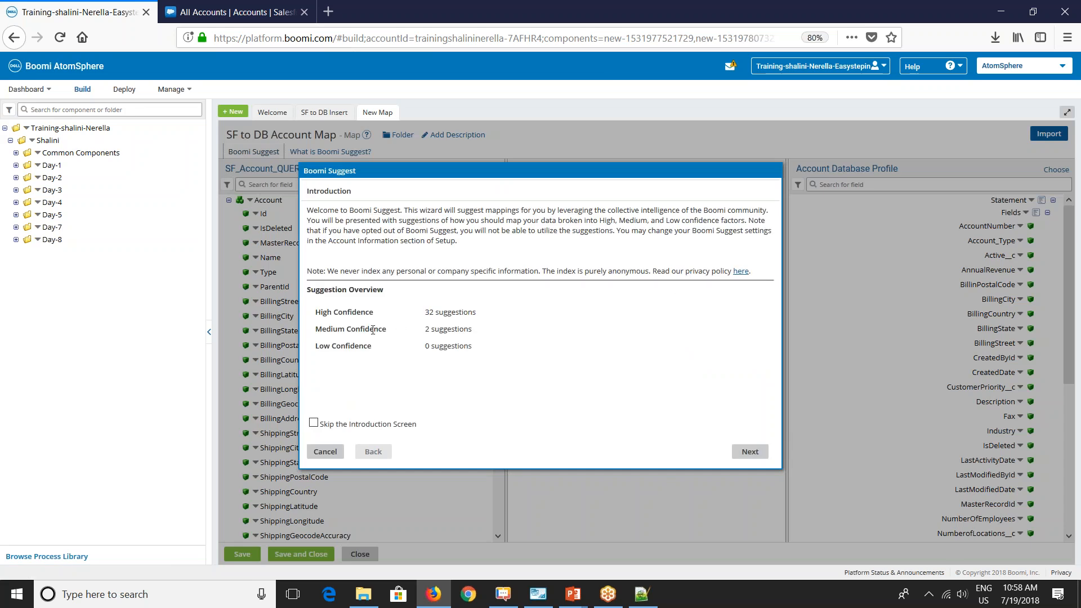
drag(327, 315, 485, 318)
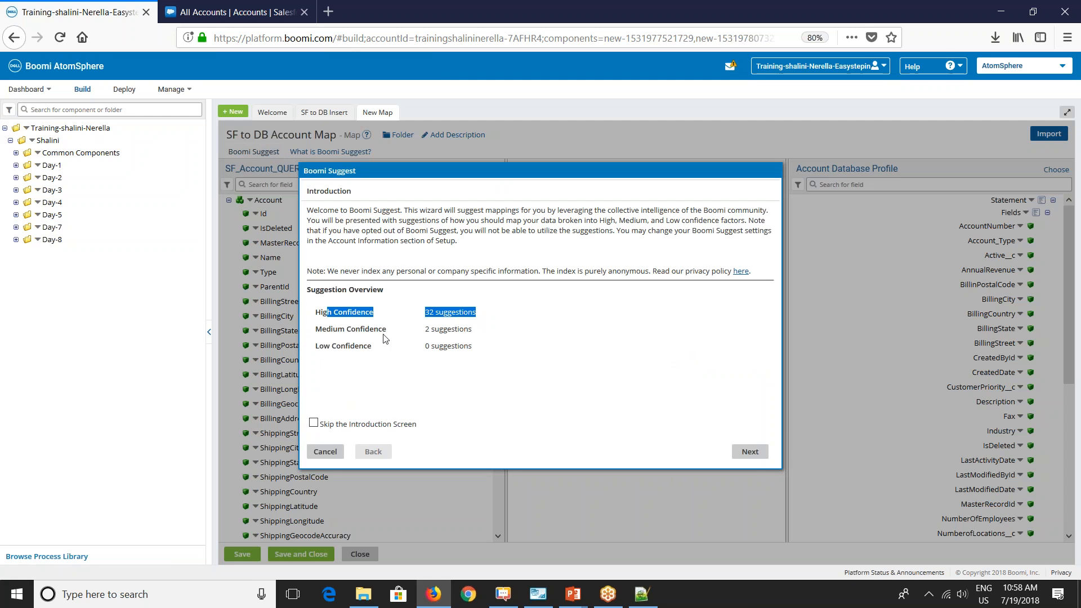
click(750, 452)
scroll(563, 394, down, 5)
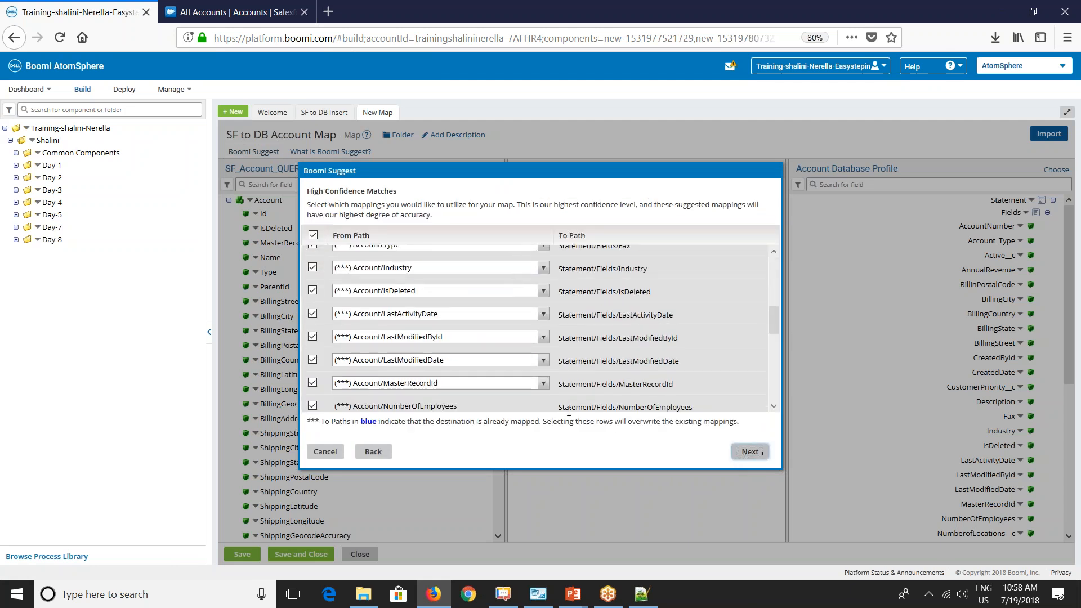
scroll(603, 383, down, 5)
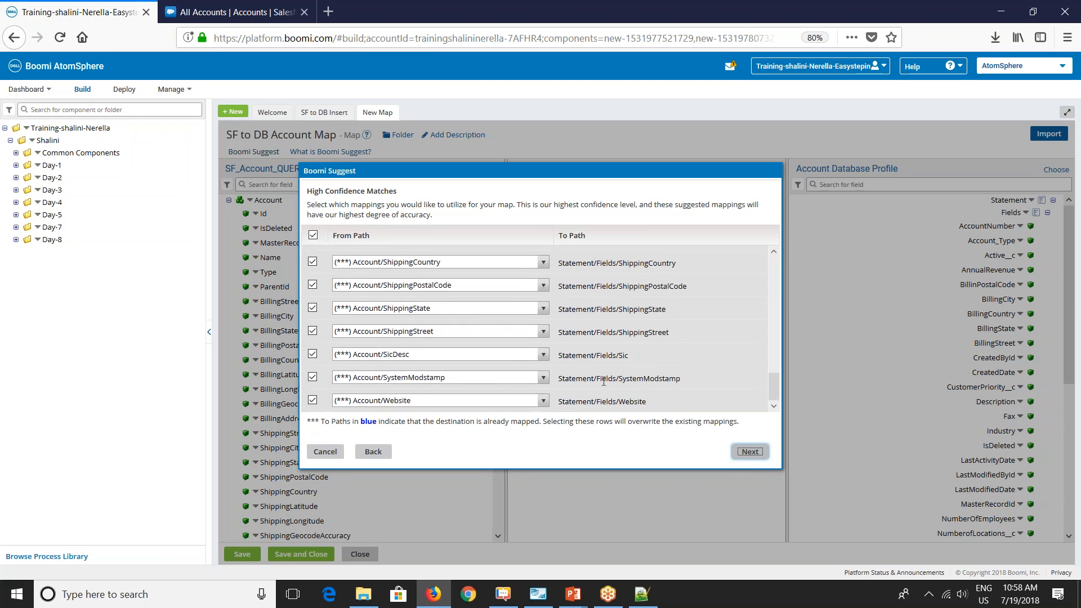
scroll(603, 382, up, 10)
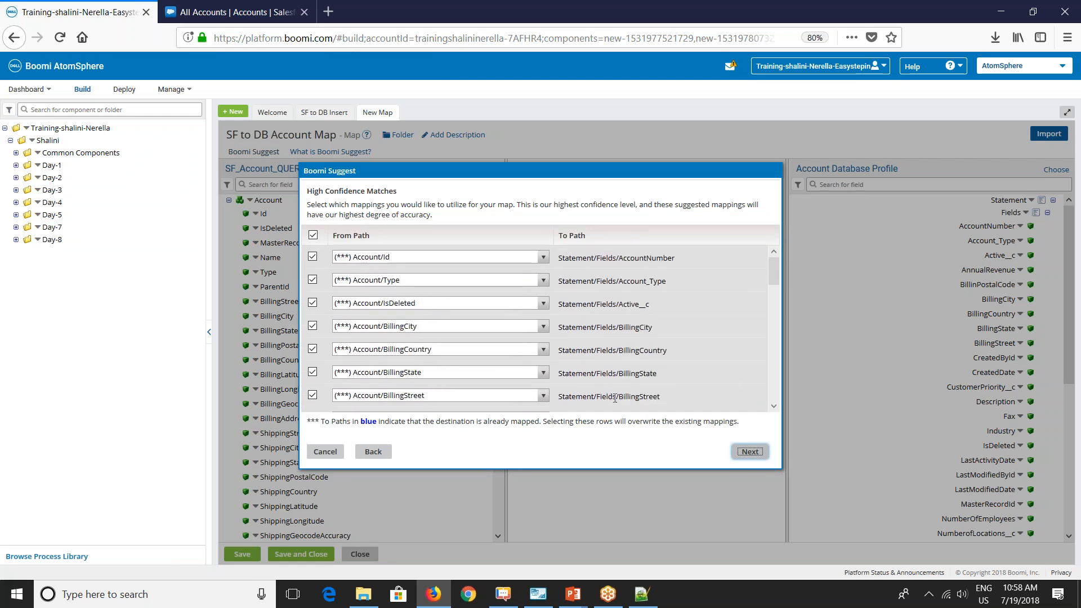
click(749, 453)
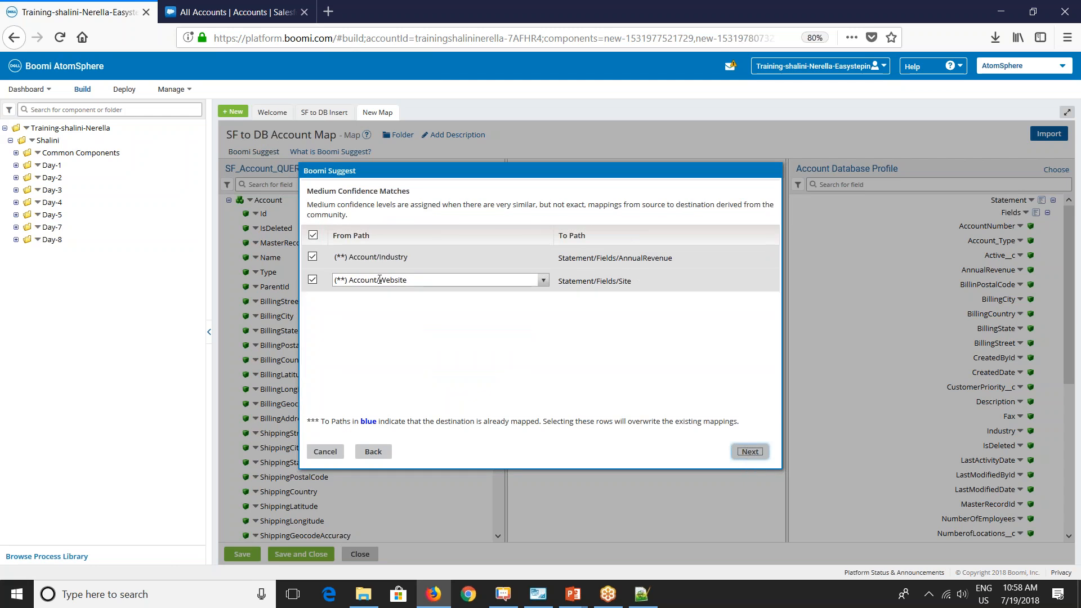
click(751, 452)
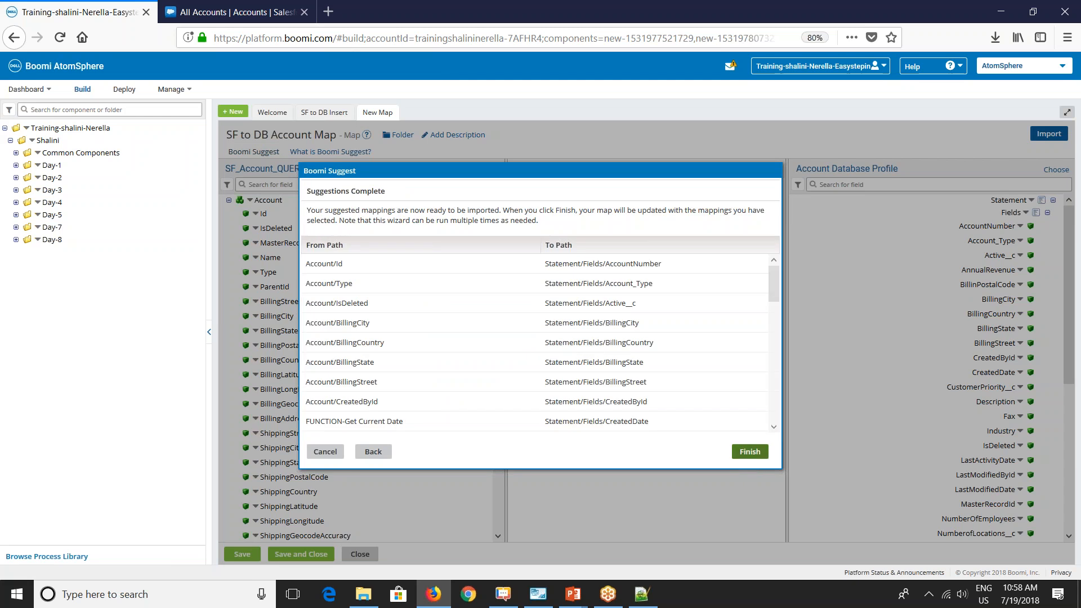
click(750, 452)
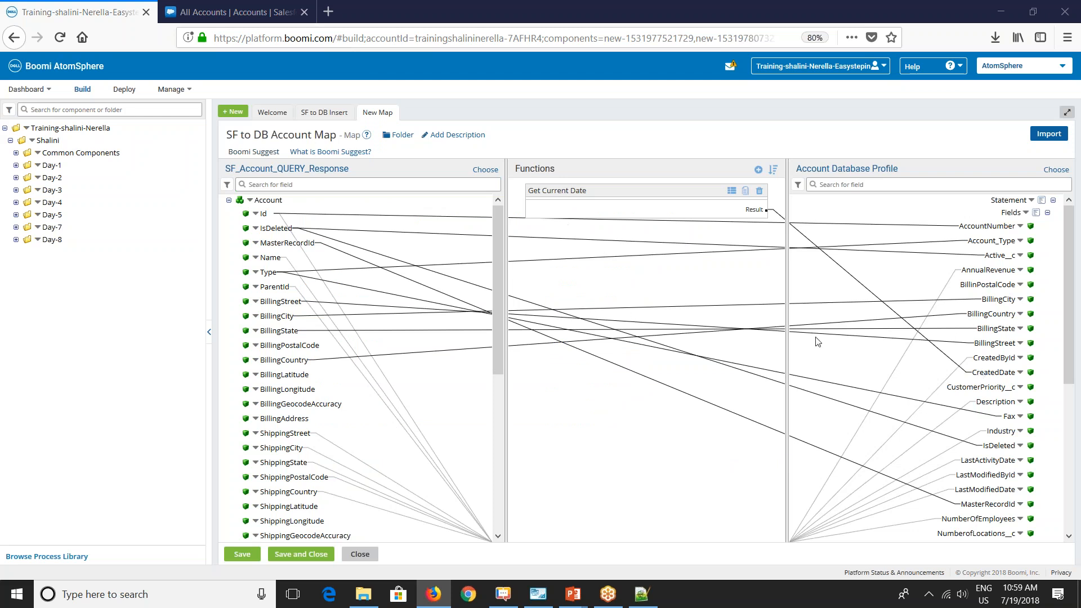
drag(570, 190, 571, 266)
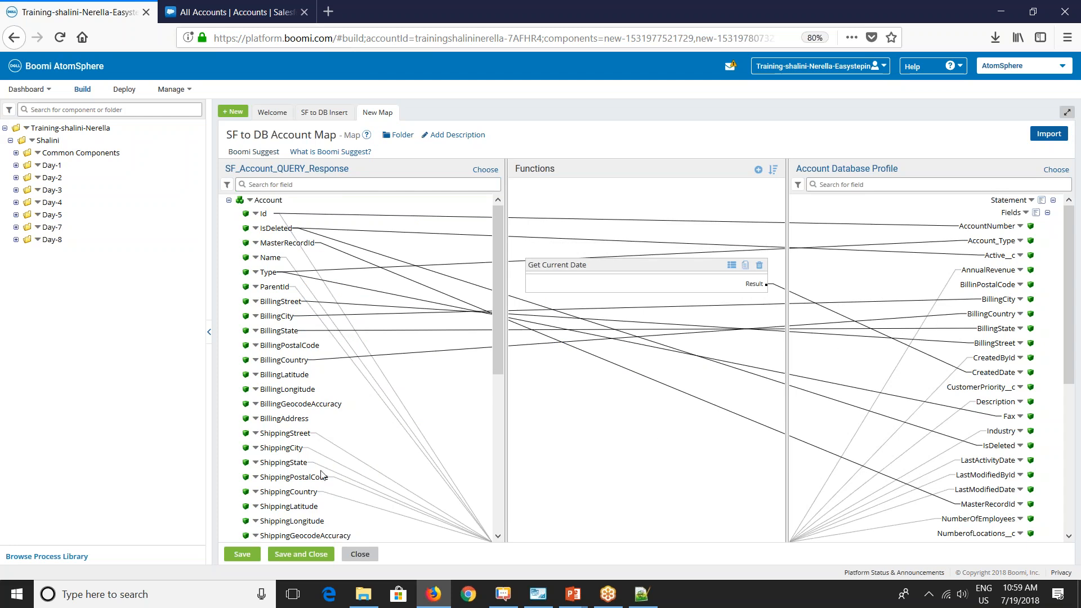
Step: Save and close the map, and connect its shape between the Salesforce and Database shapes
click(301, 554)
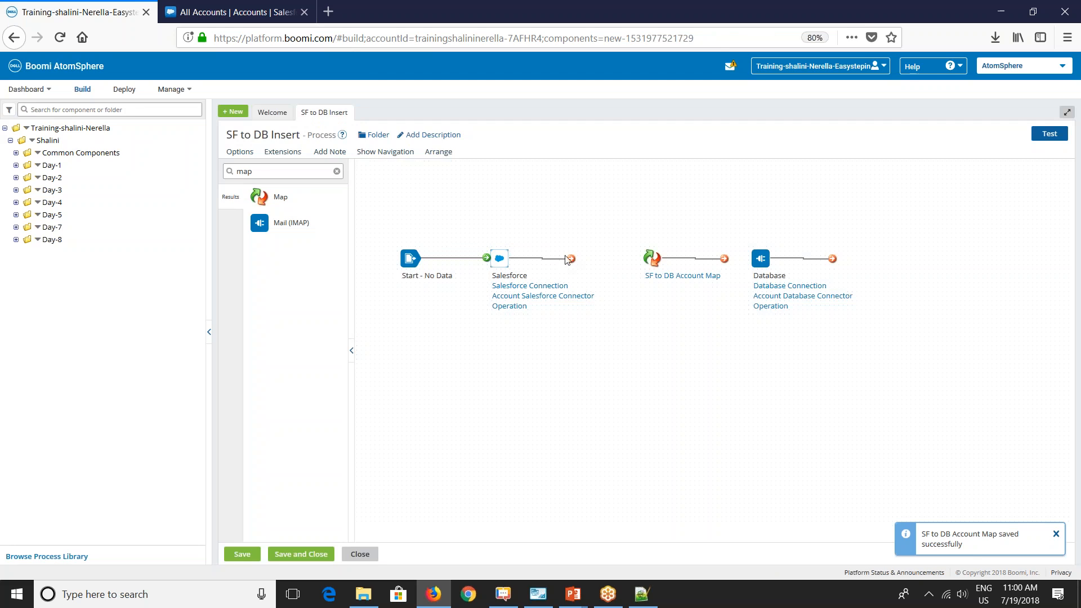
drag(570, 259, 655, 266)
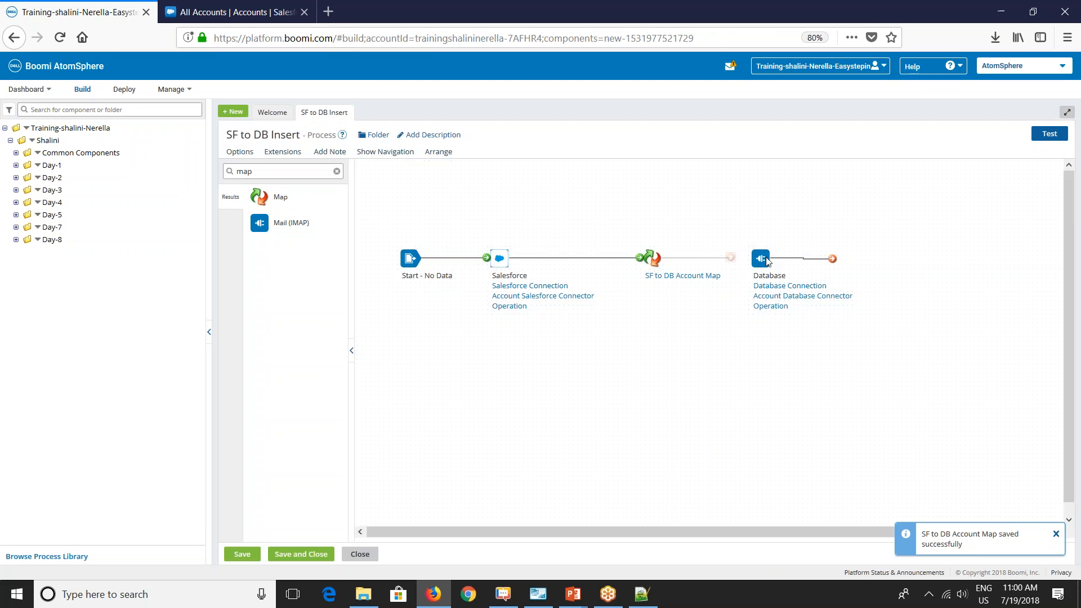
drag(724, 258, 759, 258)
Step: Add a Stop shape with its default options at the end of the process and connect the Database shape to it
double_click(295, 170)
text(stop)
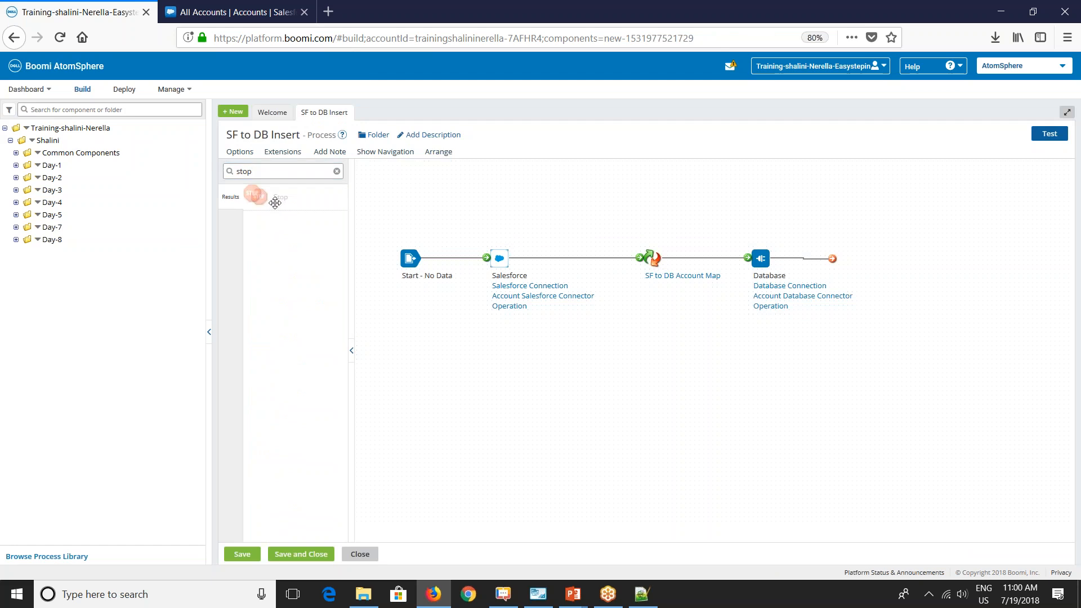
drag(259, 196, 908, 272)
click(786, 551)
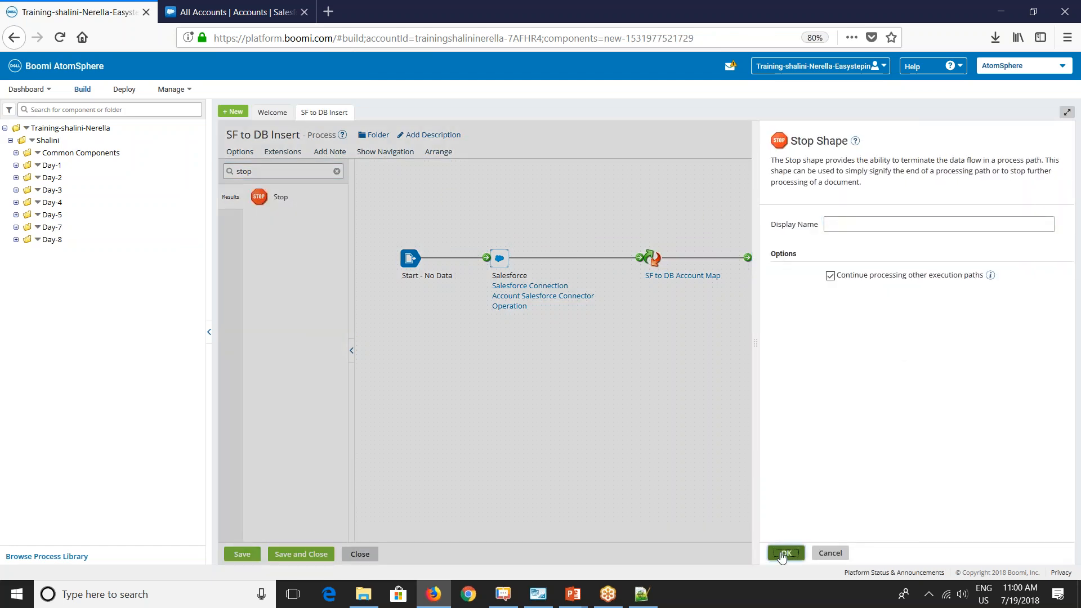
drag(832, 259, 894, 258)
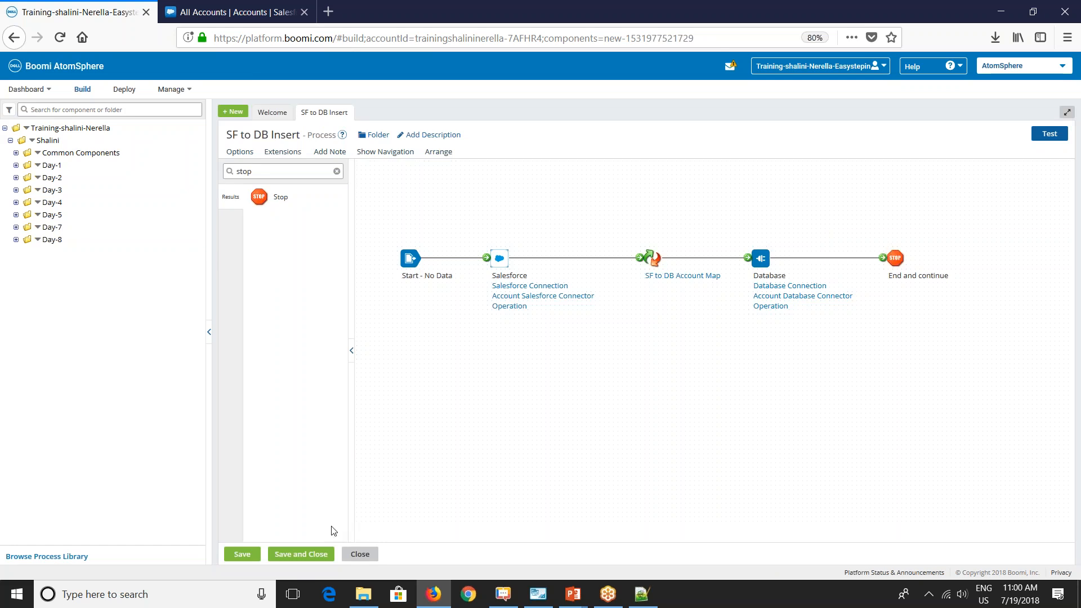
Step: Save the process and run a test of it on the DEV atom in the Test environment
click(242, 554)
click(1049, 133)
click(673, 187)
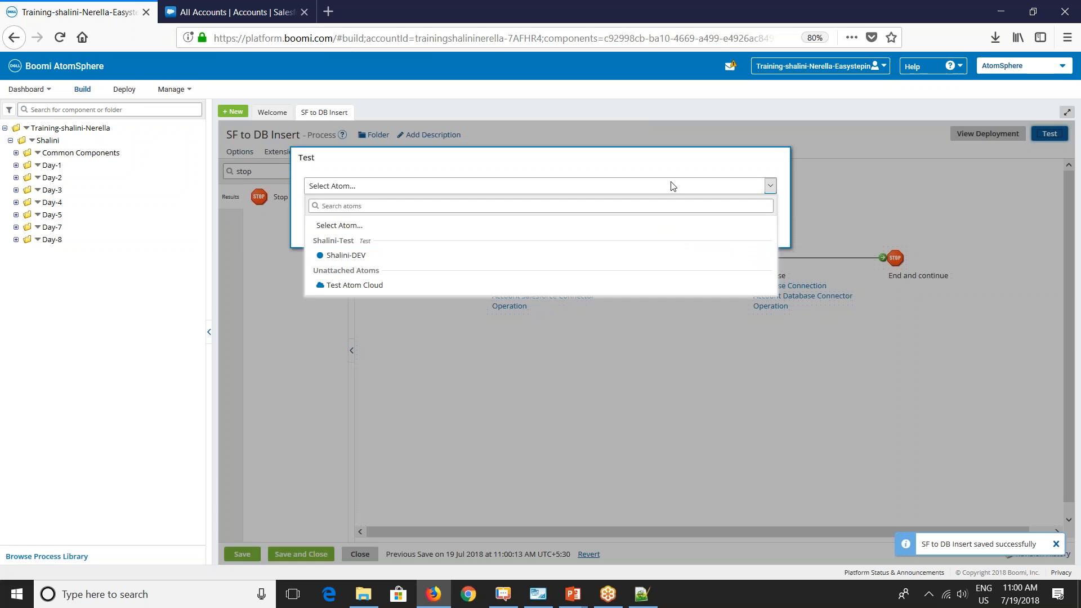
drag(621, 290, 608, 259)
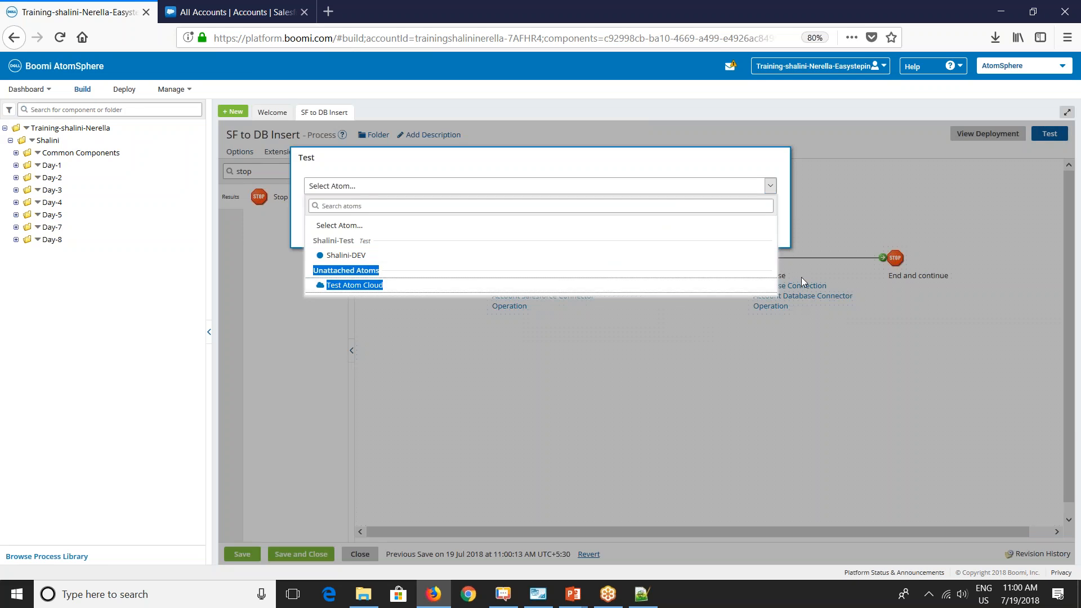
click(436, 255)
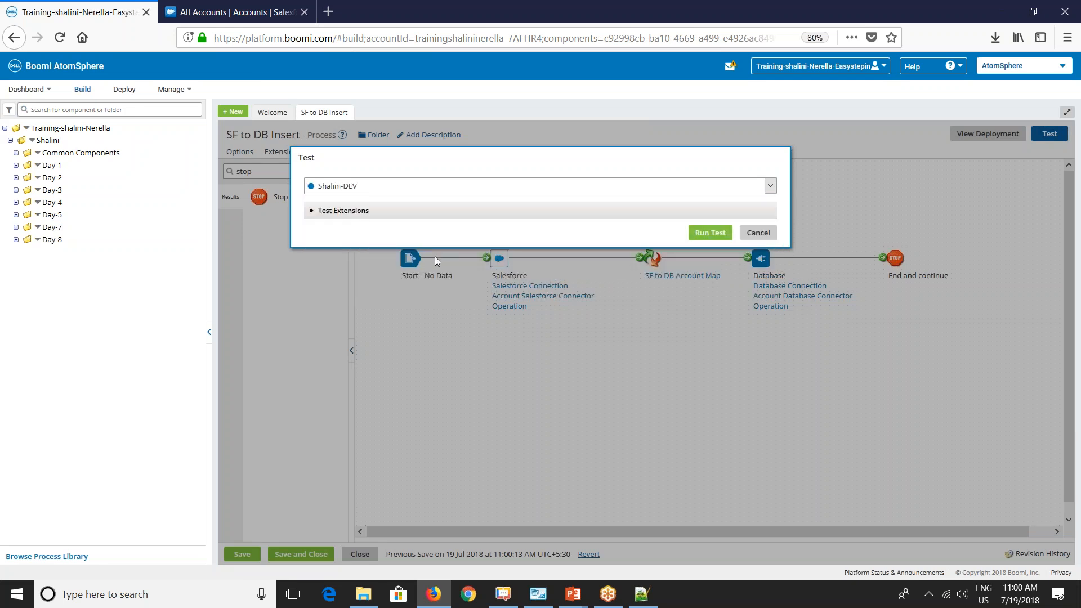
click(710, 233)
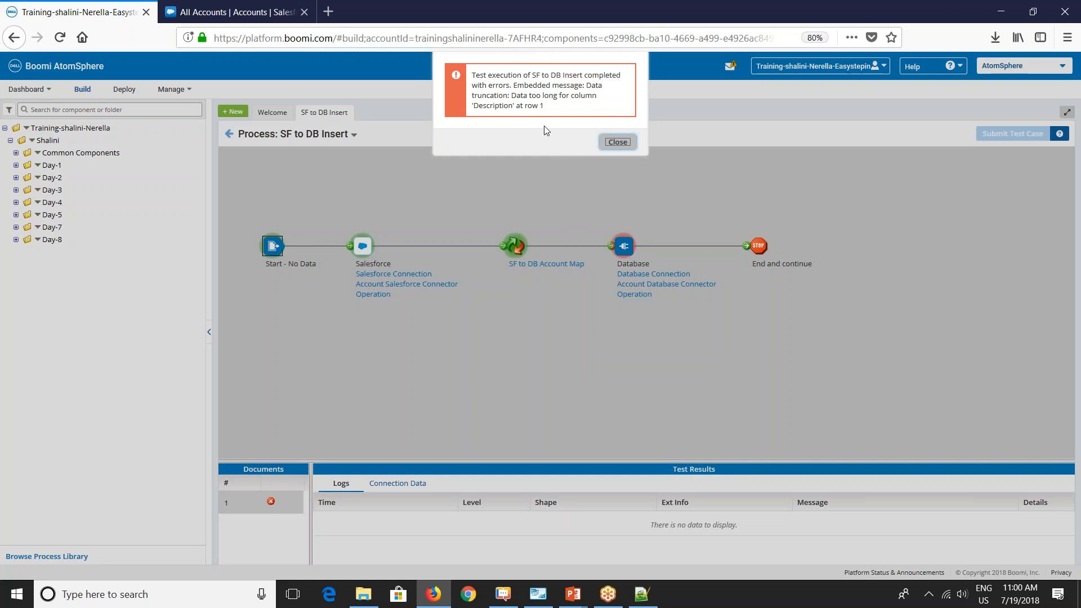
Step: Read the test error message and view the first source document of the Database shape
drag(511, 100, 534, 105)
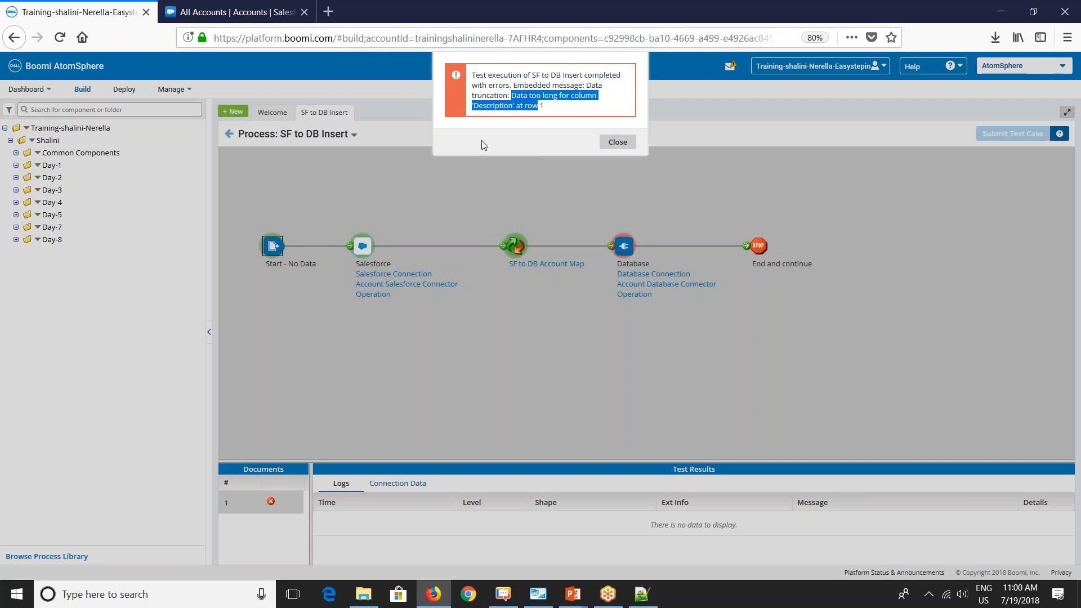
click(616, 145)
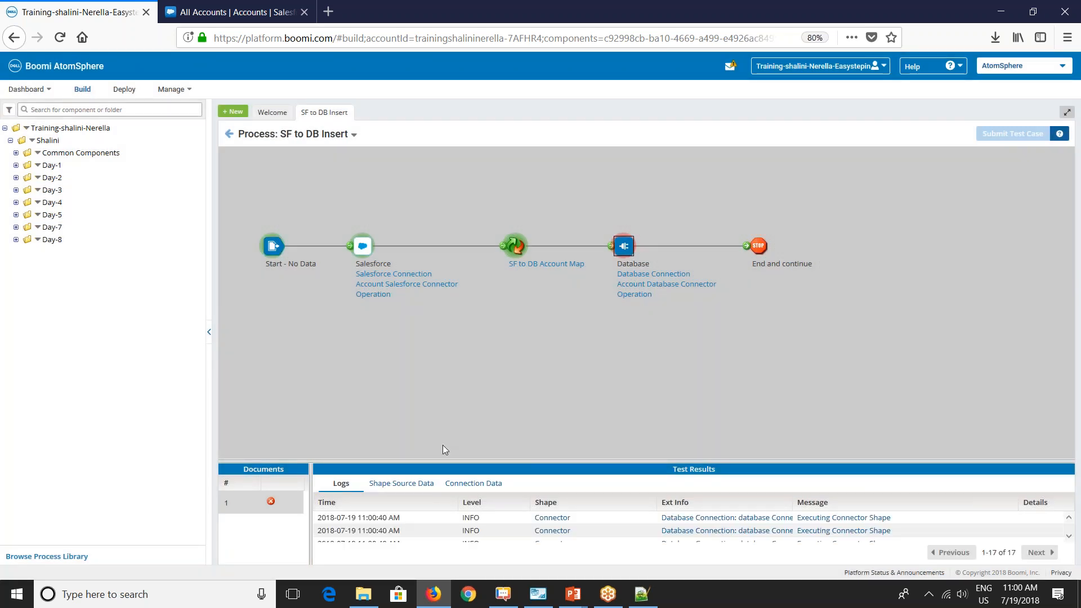
click(419, 485)
click(322, 522)
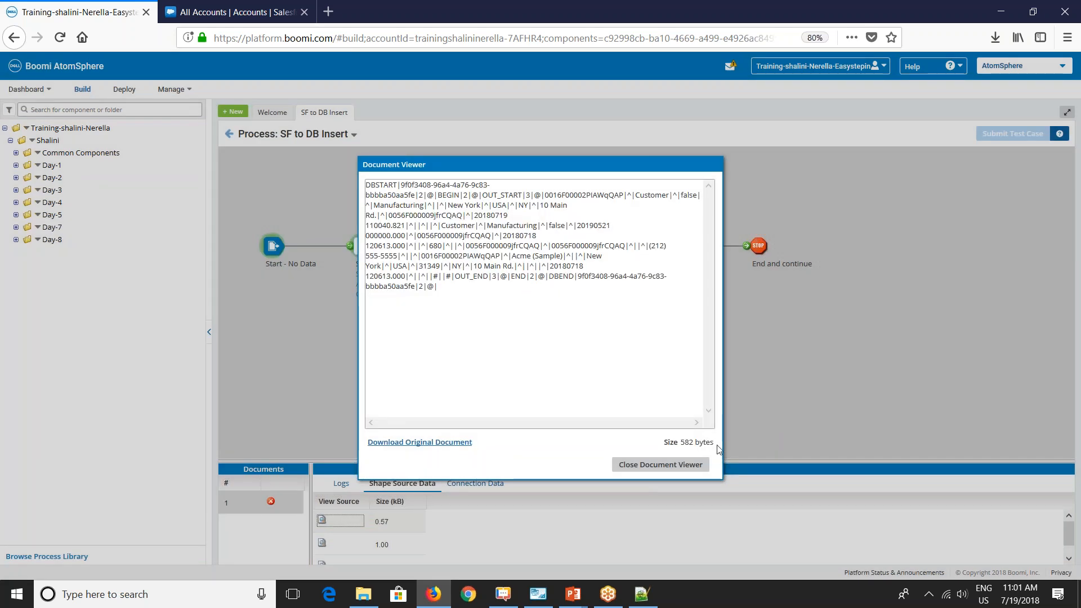
click(642, 466)
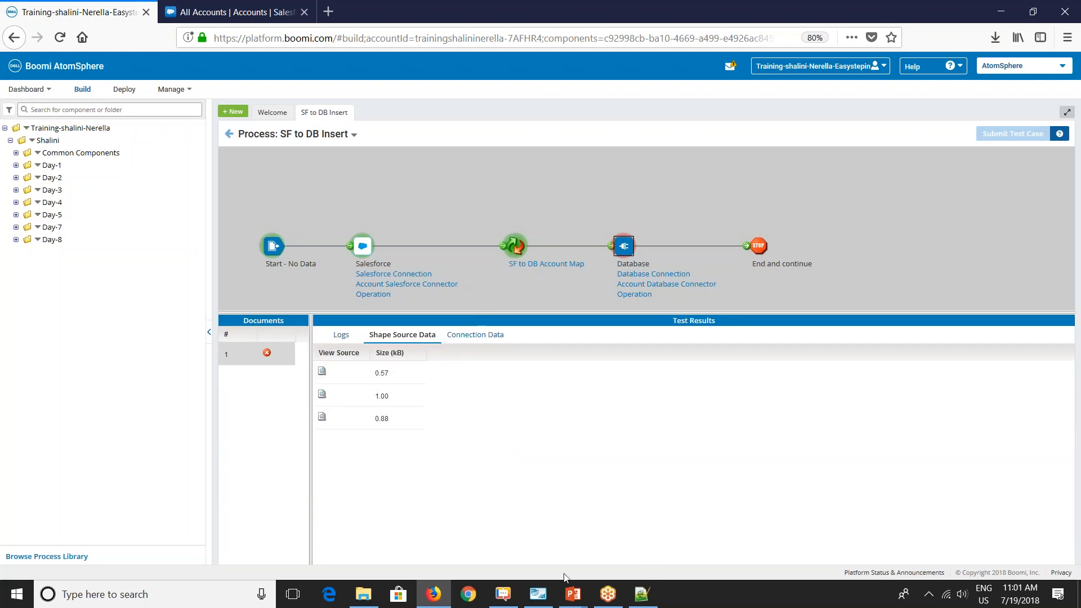
Step: Switch to MySQL Workbench and check the varchar length of the Description column in the SF_Account create table statement
click(539, 594)
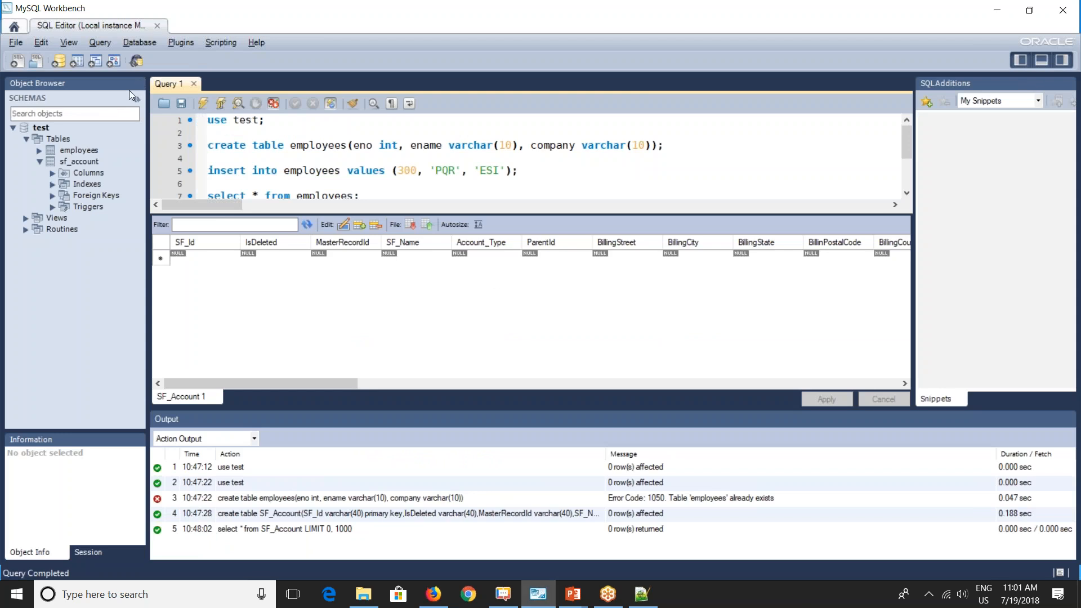
scroll(525, 156, down, 2)
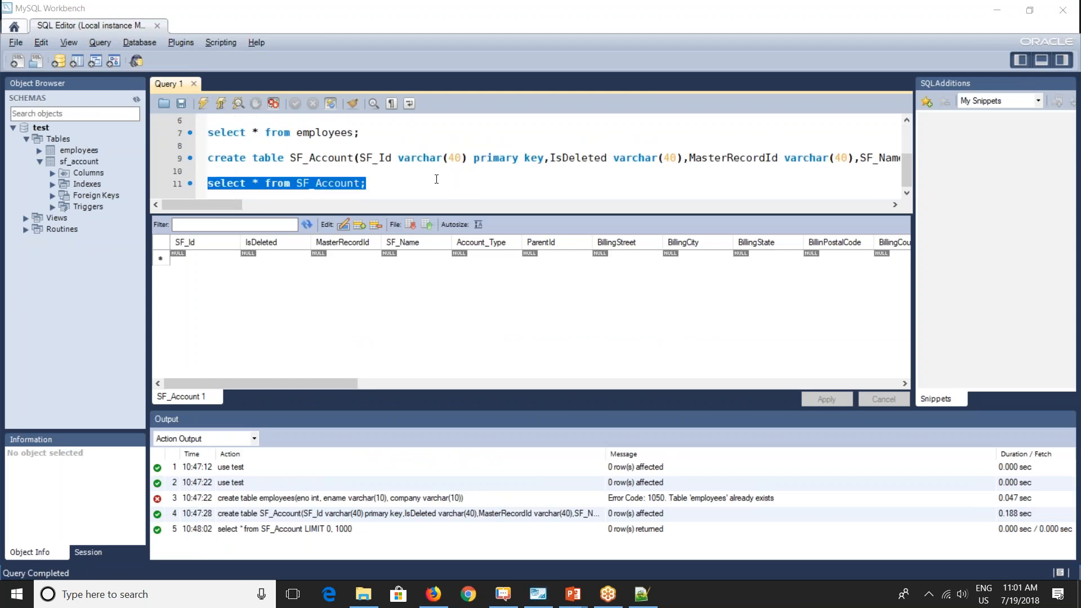
drag(220, 205, 662, 200)
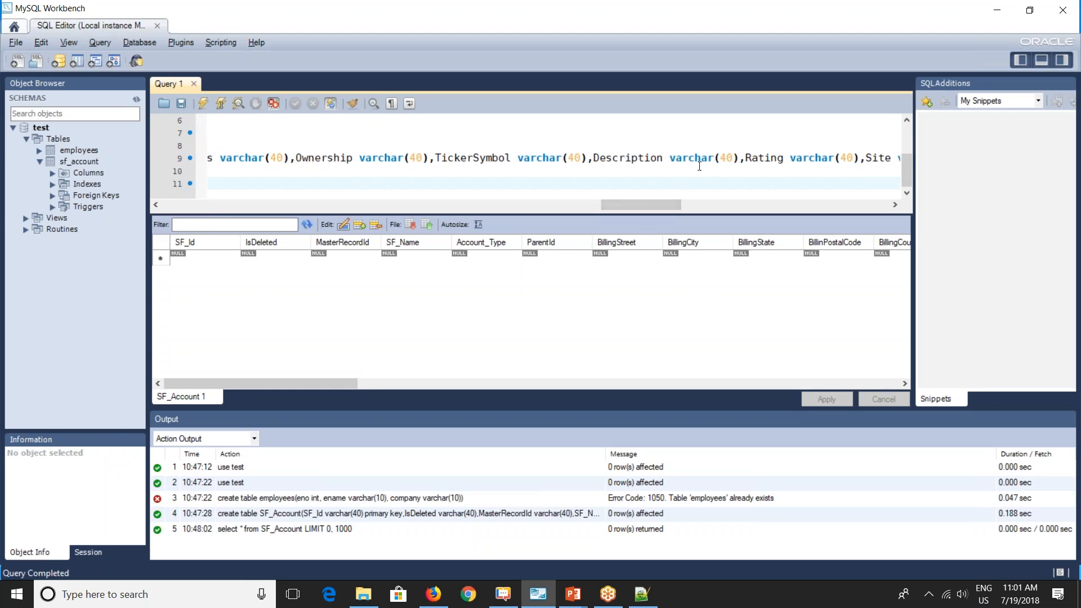
double_click(726, 157)
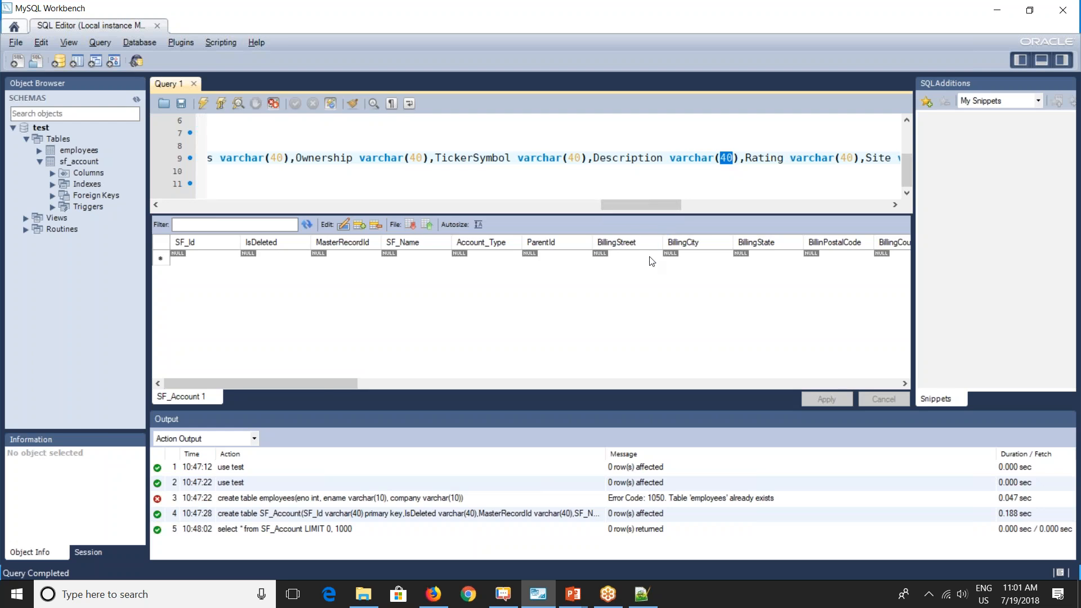
Step: Switch back to Boomi AtomSphere, leave the test view, open the SF to DB Account Map and expand its destination fields
click(432, 595)
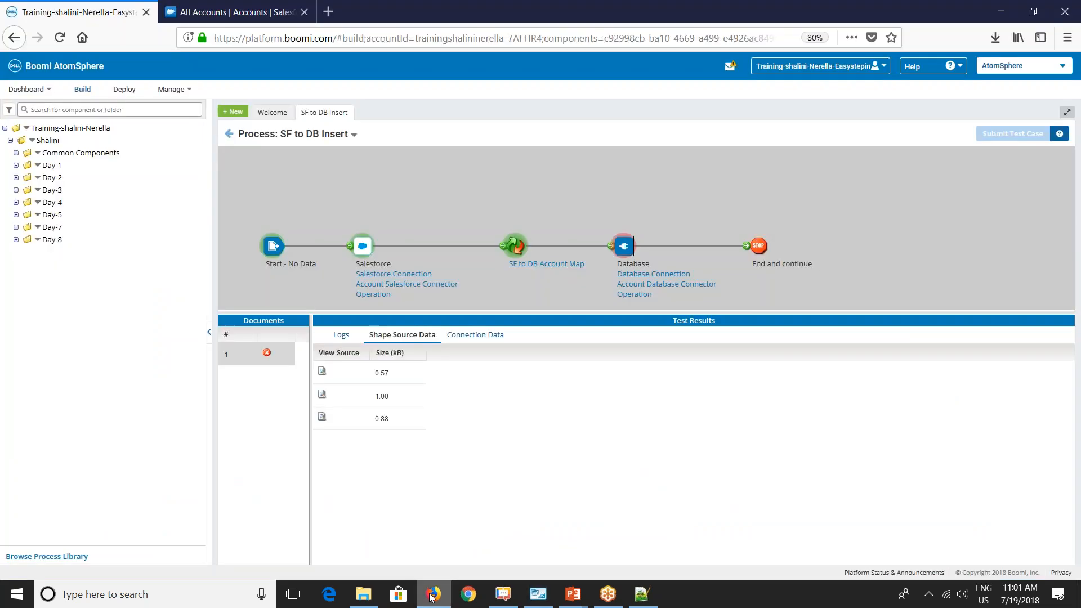
click(228, 139)
click(664, 280)
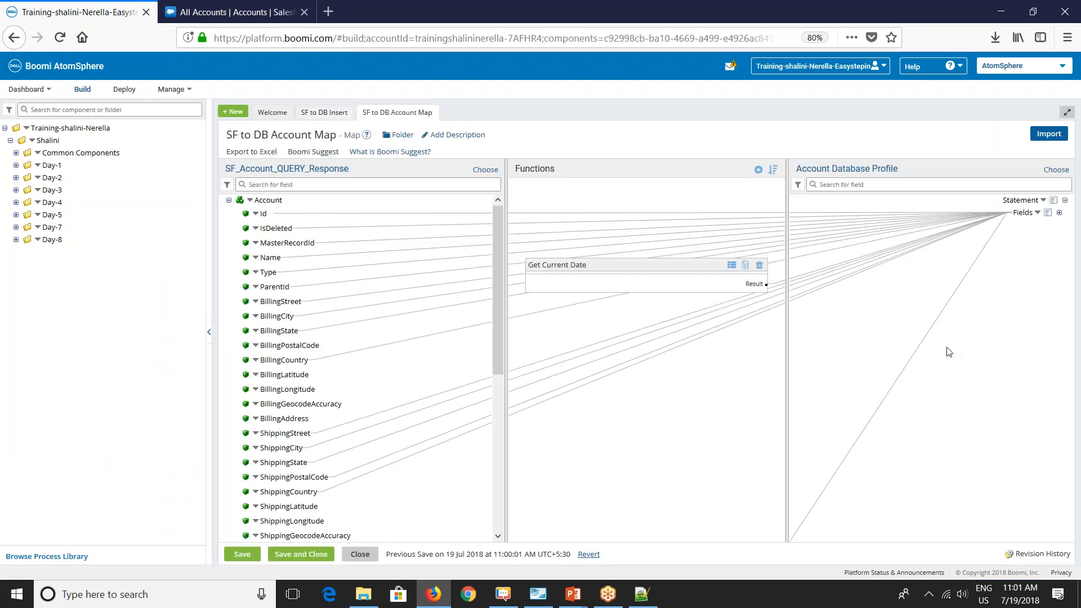
click(1059, 213)
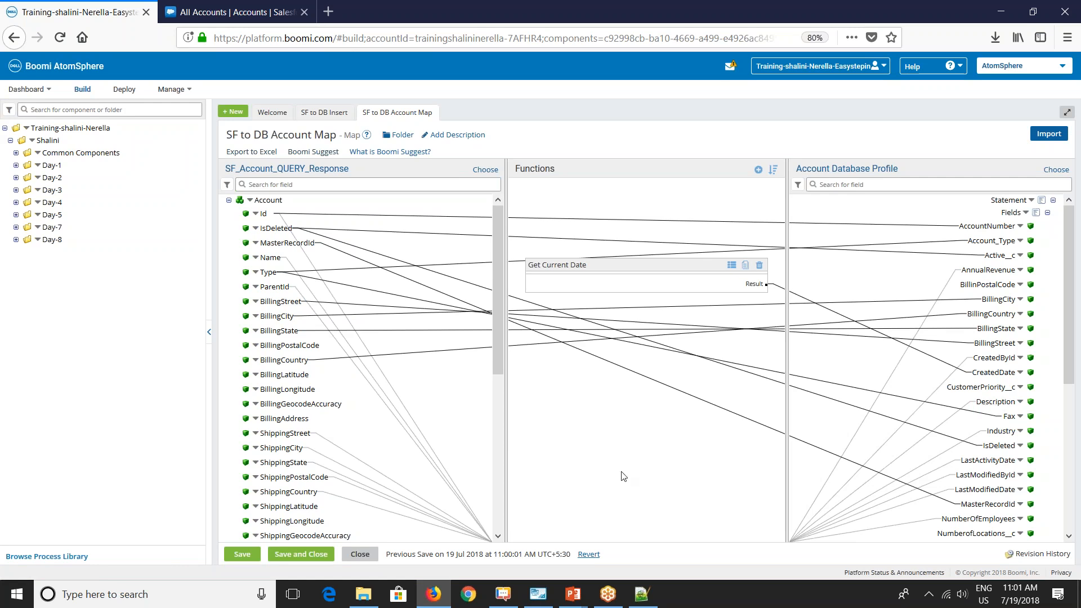
Step: Show the existing mapping of the destination field Description in the map
scroll(355, 456, down, 1)
scroll(355, 455, down, 5)
scroll(353, 456, up, 6)
click(1019, 401)
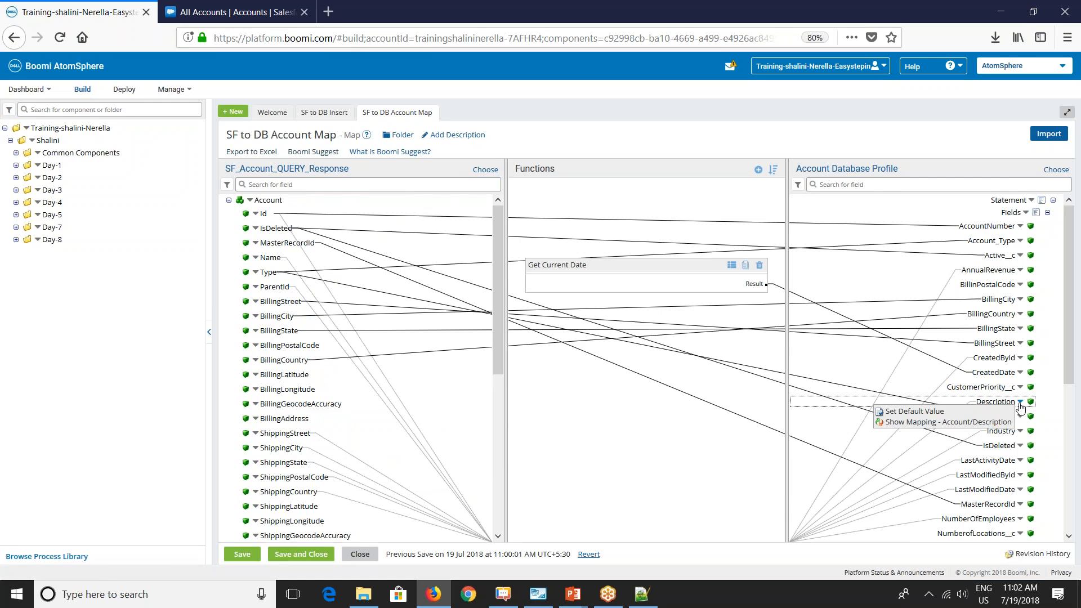
click(946, 422)
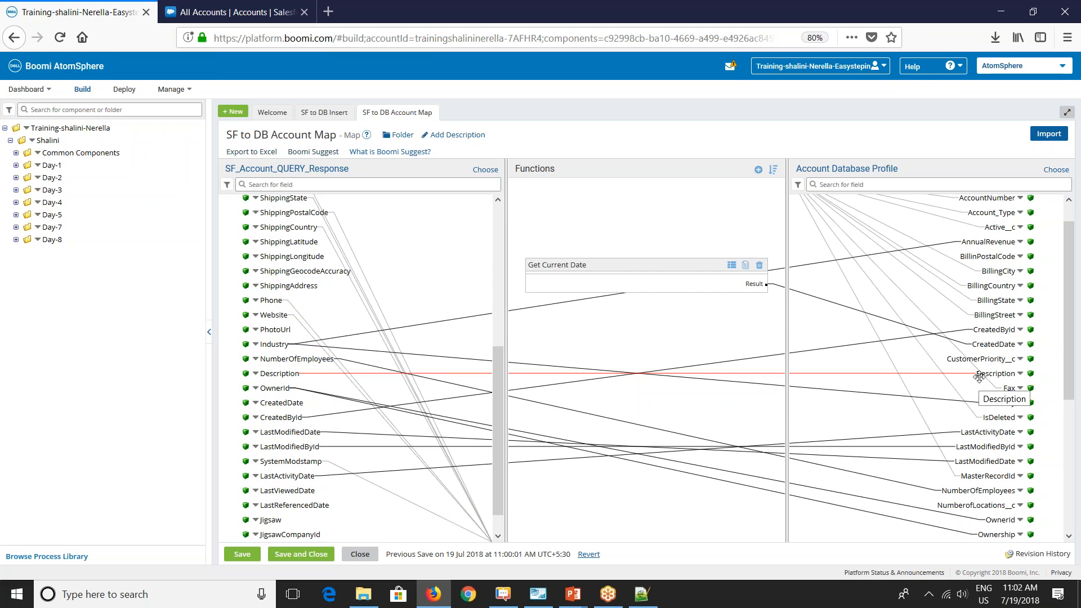
Step: Add a Right Character Trim string function to the map with Fix to Length set to 40
click(759, 170)
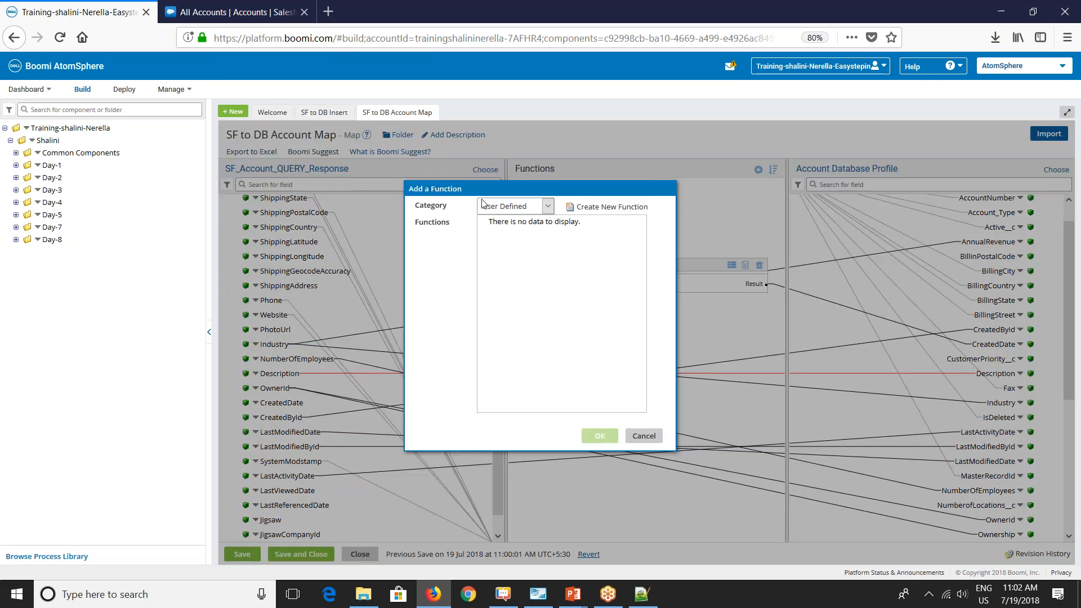
click(511, 206)
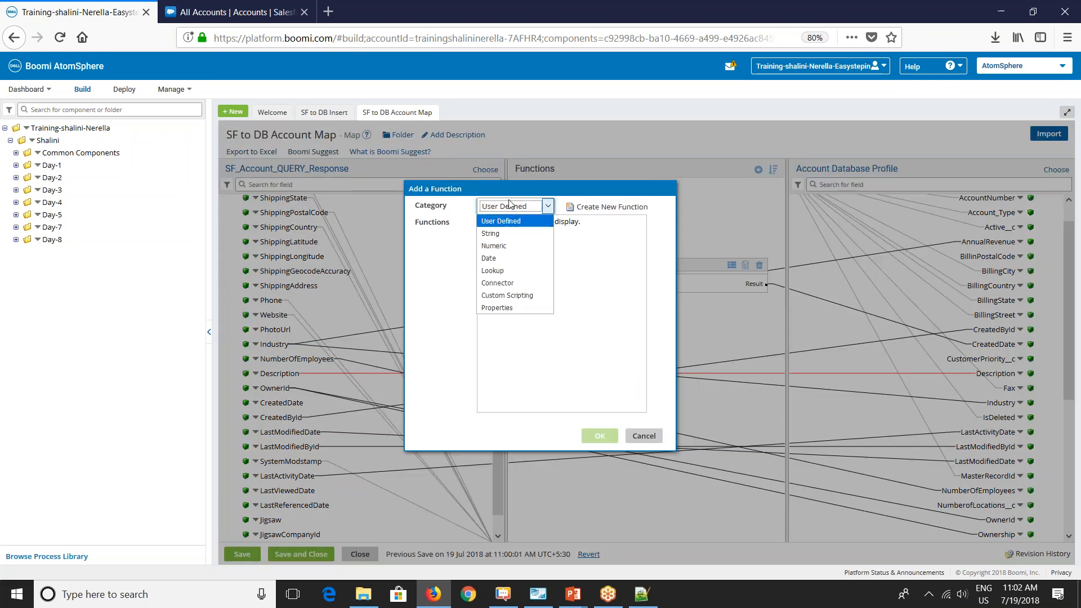
click(501, 233)
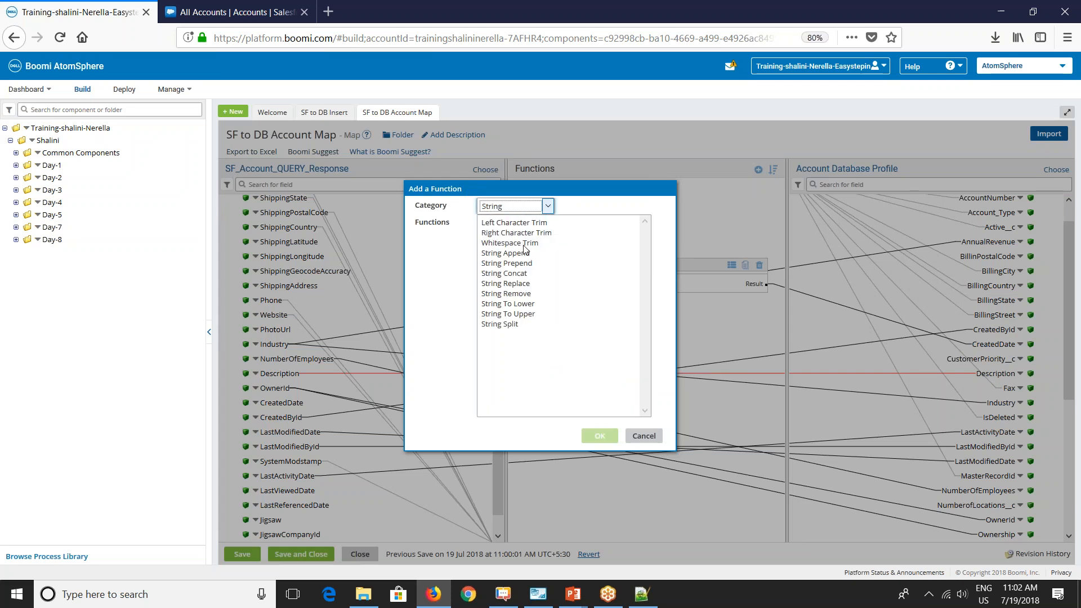
click(510, 233)
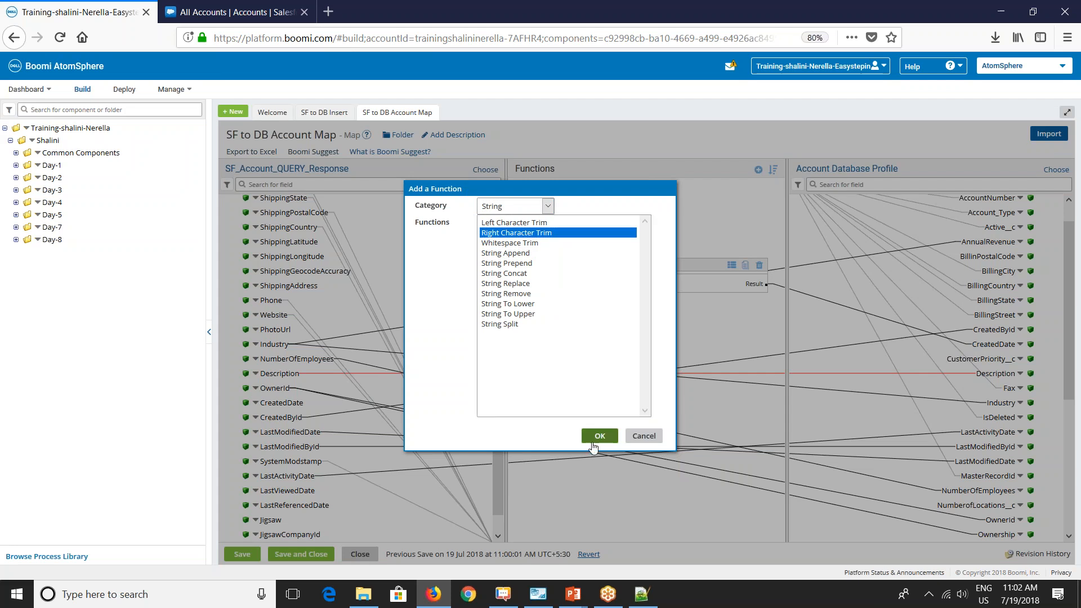
click(592, 437)
click(557, 287)
text(40)
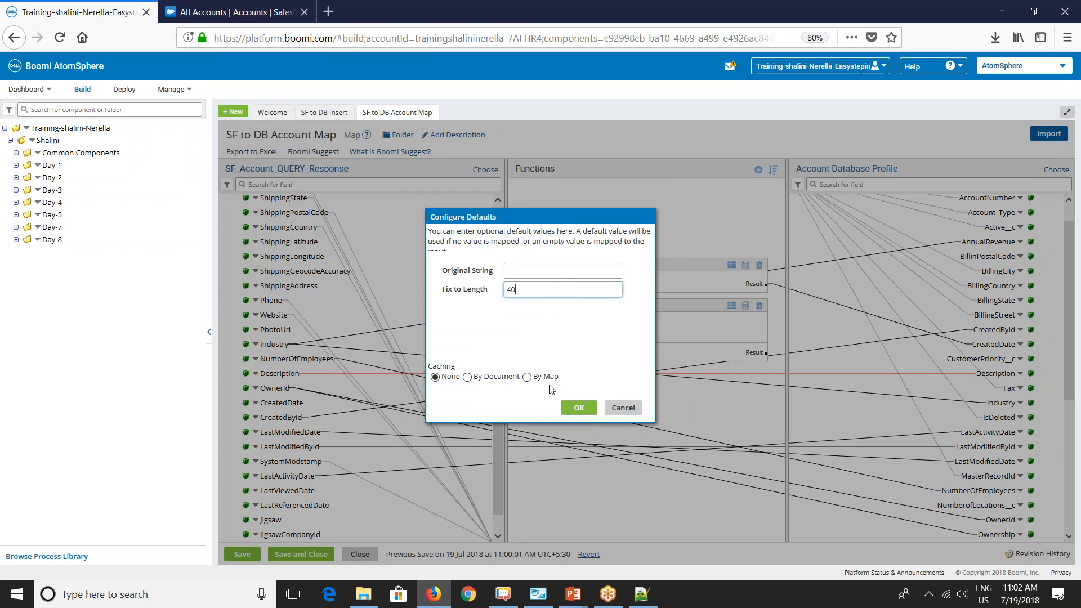
click(570, 417)
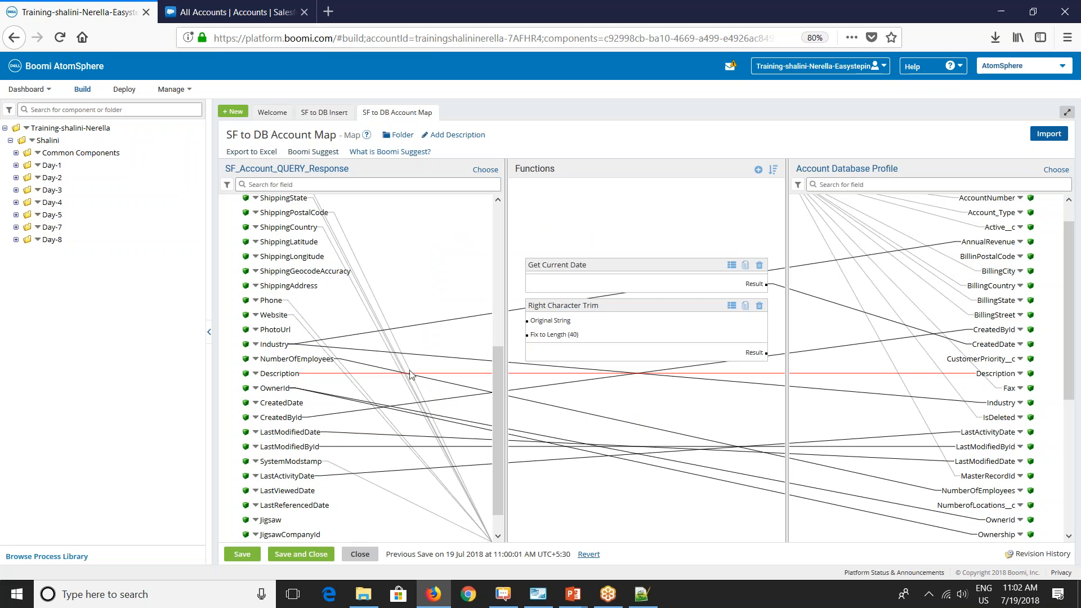
Step: Route the source Description through the trim function's Original String to the destination Description, then save and close the map
click(980, 374)
drag(980, 375, 550, 321)
drag(766, 353, 986, 376)
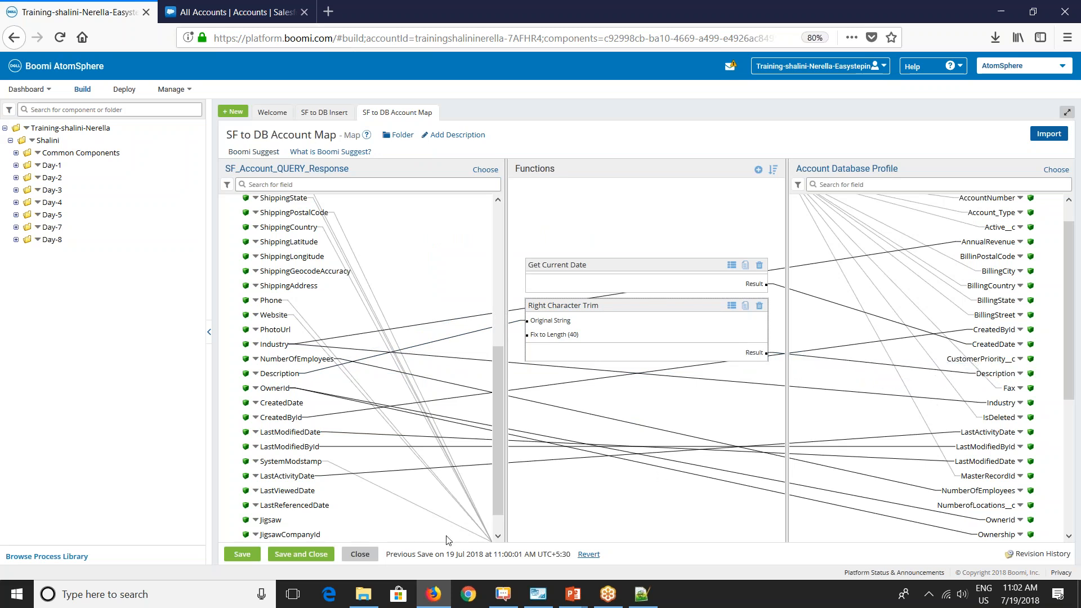
click(310, 553)
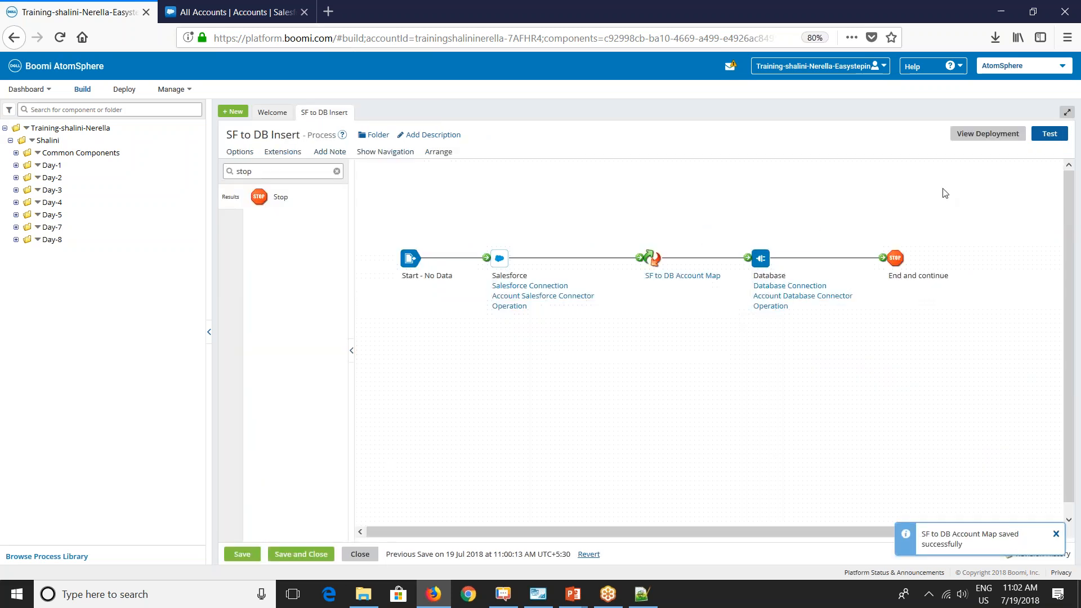
Step: Save the SF to DB Insert process, run a new test of it on the DEV Atom and dismiss the result message
click(1050, 135)
click(567, 344)
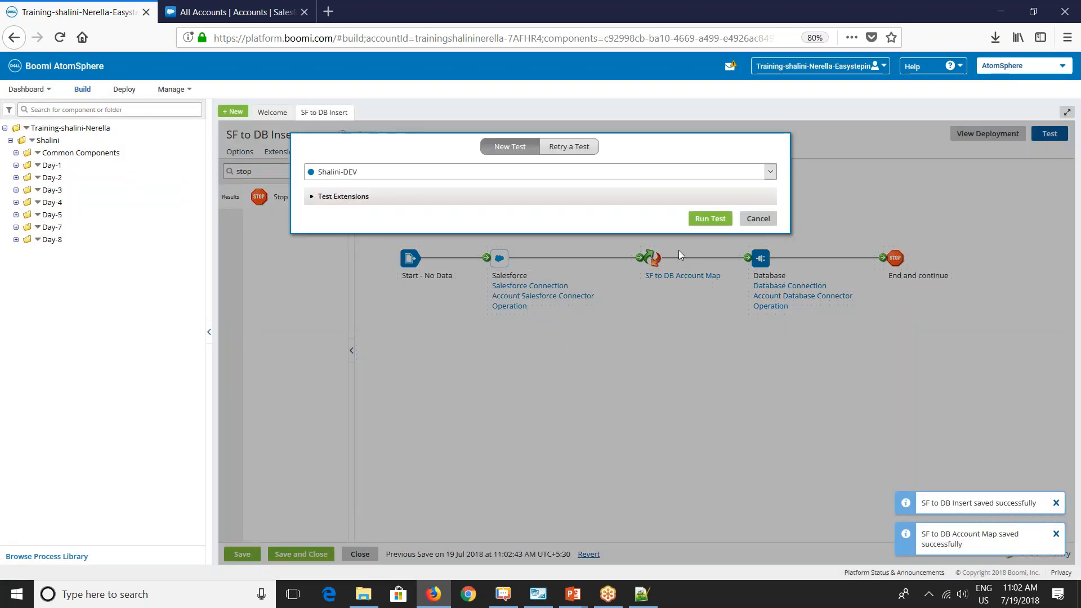
click(707, 219)
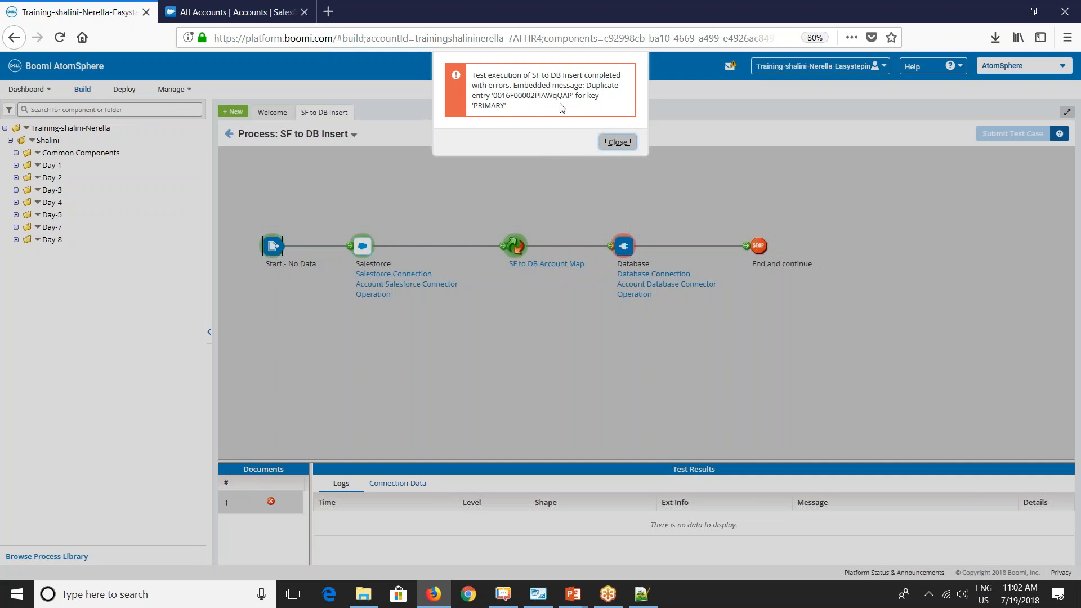
click(617, 142)
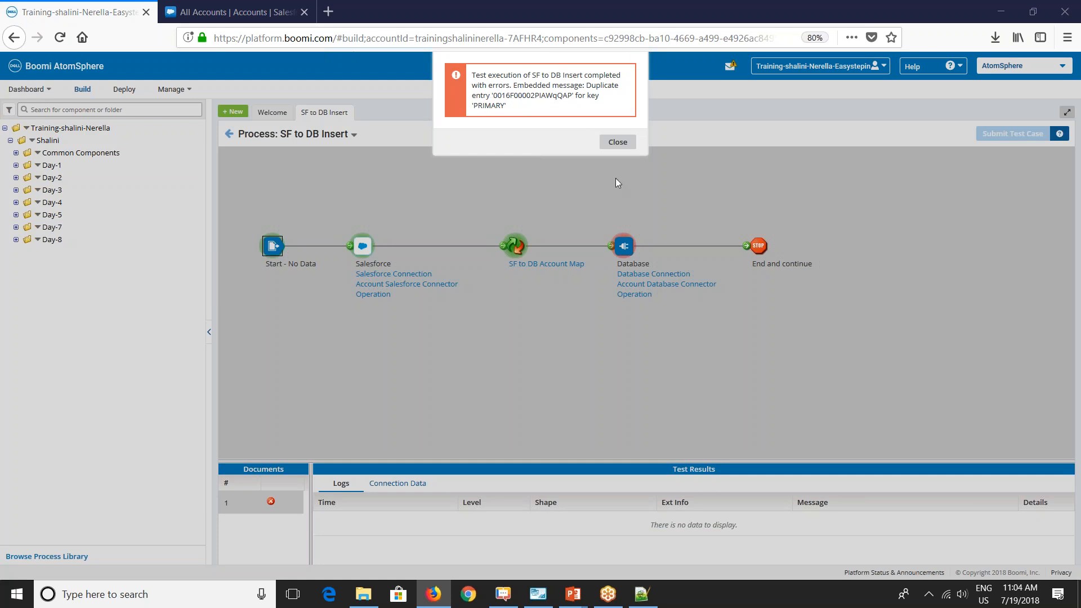
click(616, 143)
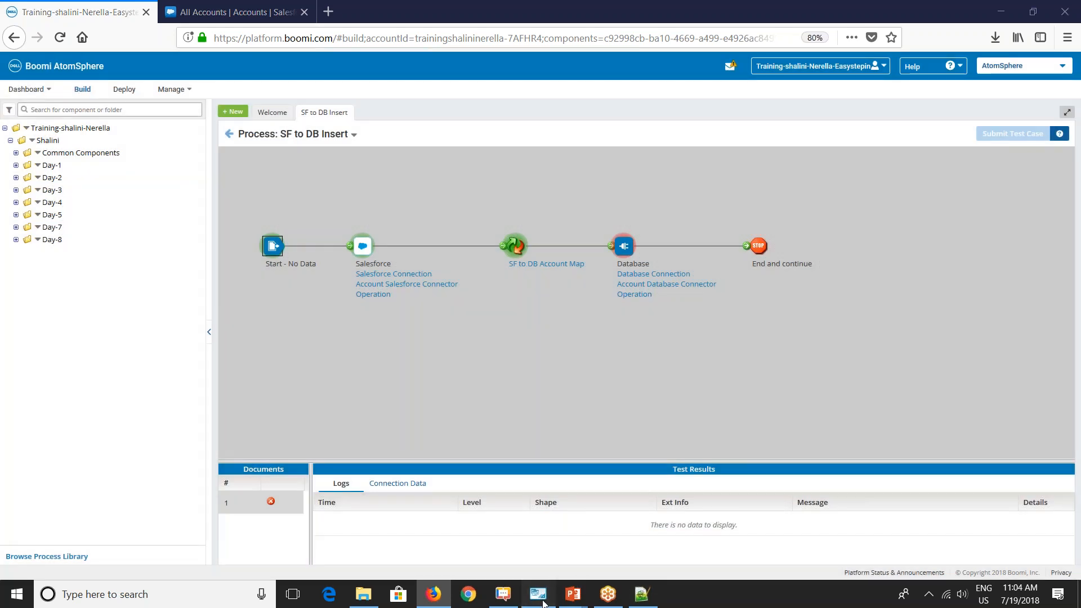
Step: Switch to MySQL Workbench, run the select * from SF_Account query and enlarge the result grid
click(537, 594)
mouse_move(376, 238)
mouse_down()
mouse_move(309, 247)
mouse_move(367, 247)
mouse_up()
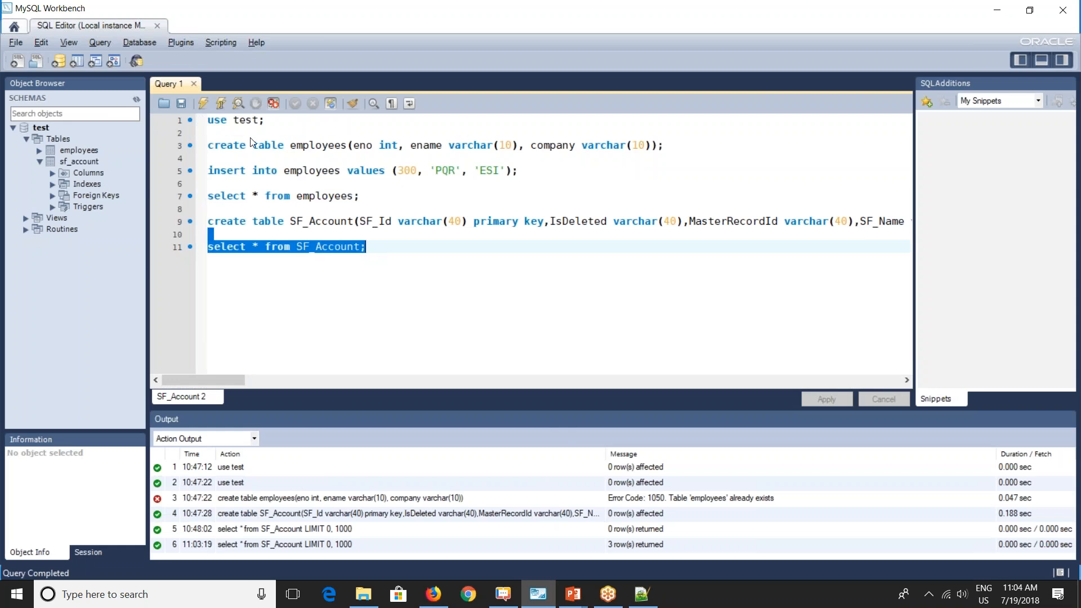
click(202, 103)
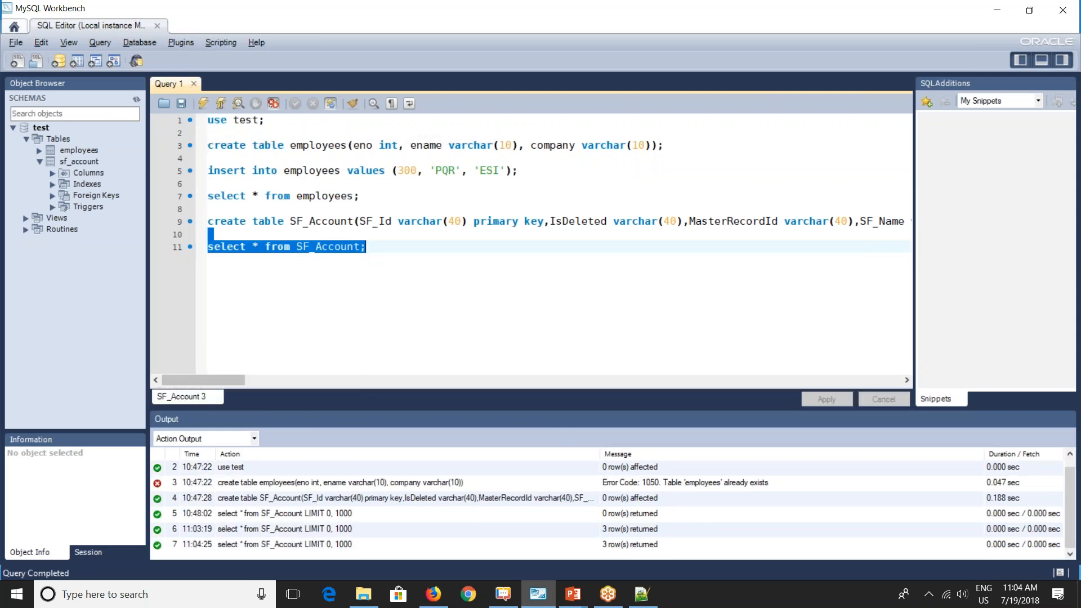
drag(371, 388, 371, 279)
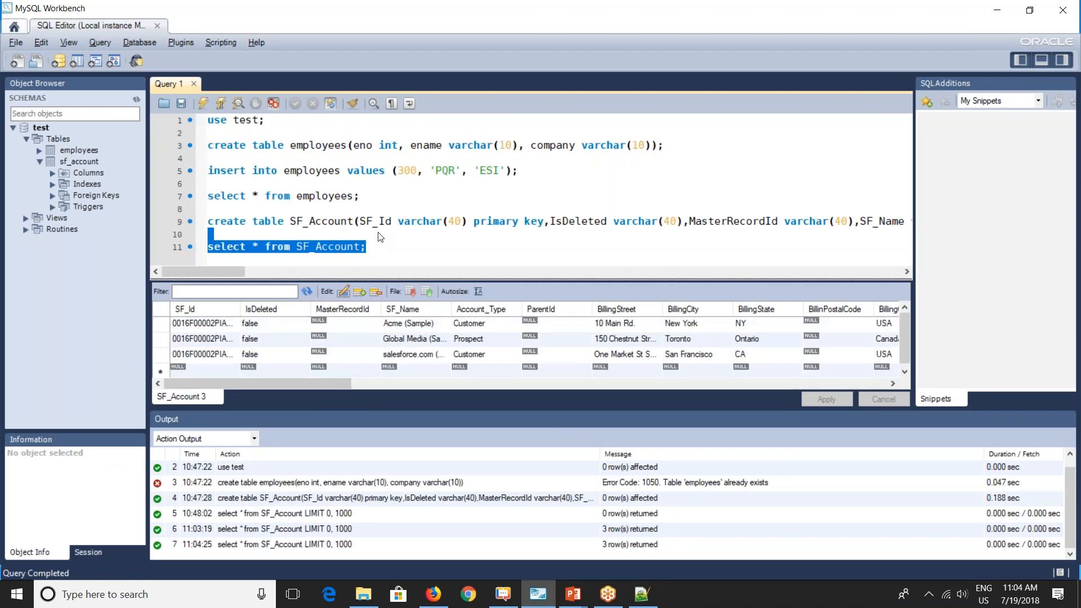
Step: Try to empty the table with a delete from SF_Account; statement below the select query
click(363, 253)
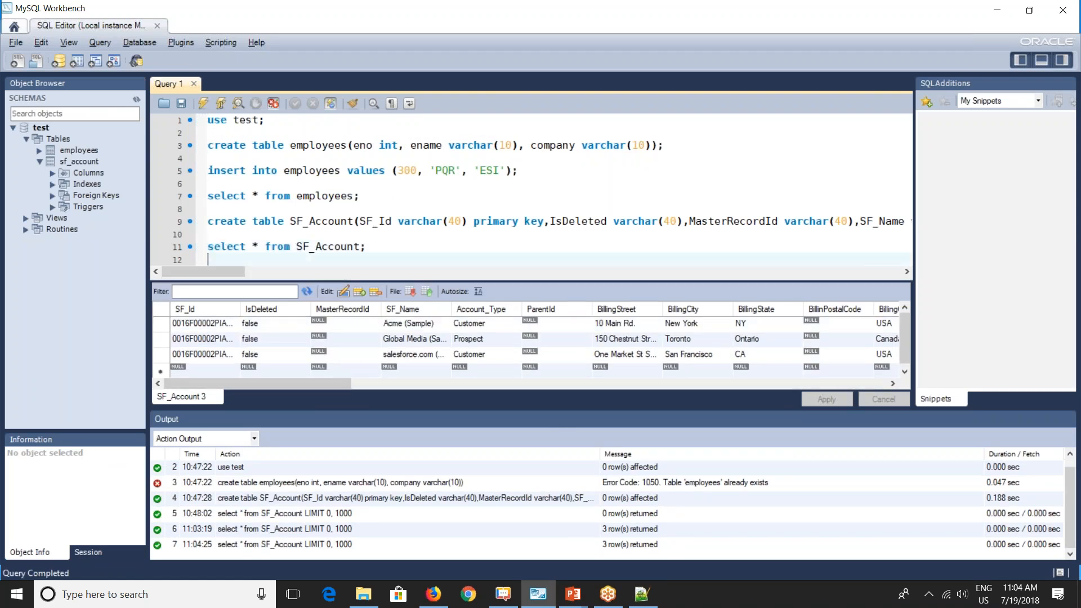
key(Return)
key(Return)
text(delete)
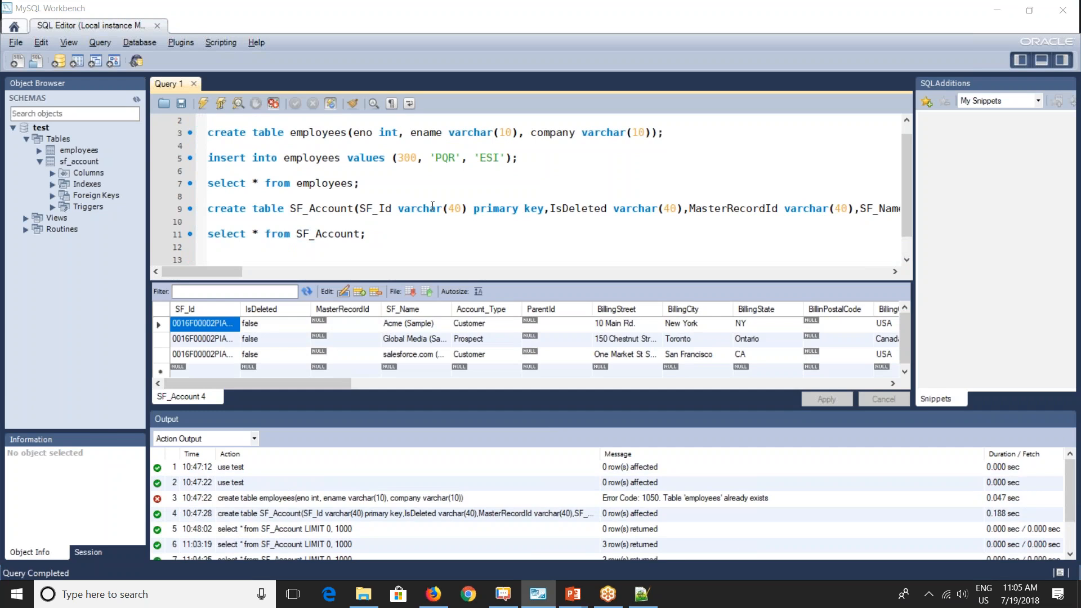
Step: Write the statement delete from SF_Account where SF_Id in () directly below the select query
click(238, 252)
key(Return)
text(delete fro)
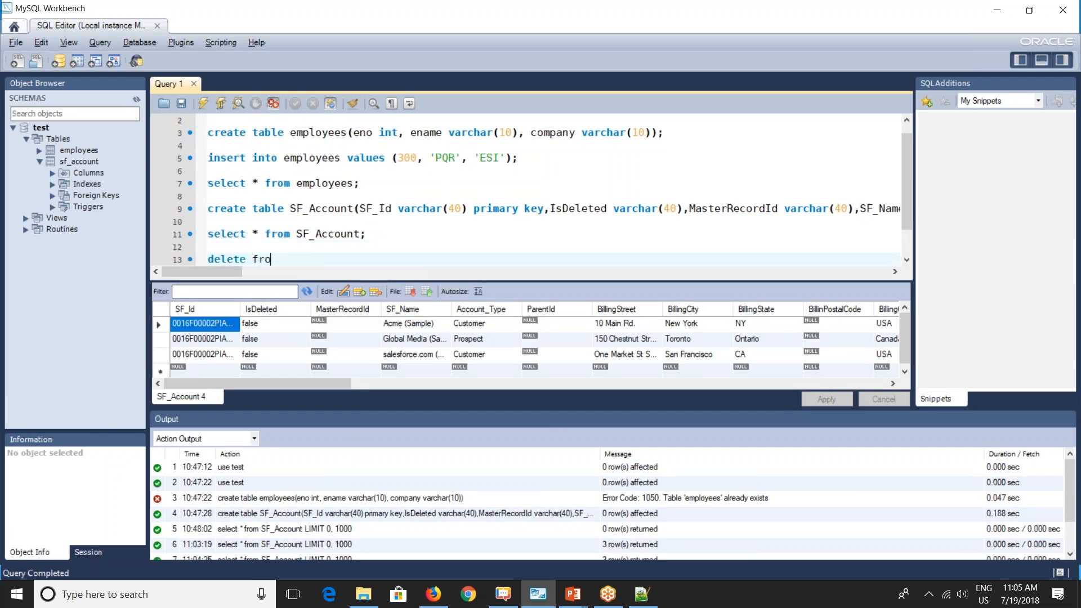
text(m SF_Account where SF_Id in ())
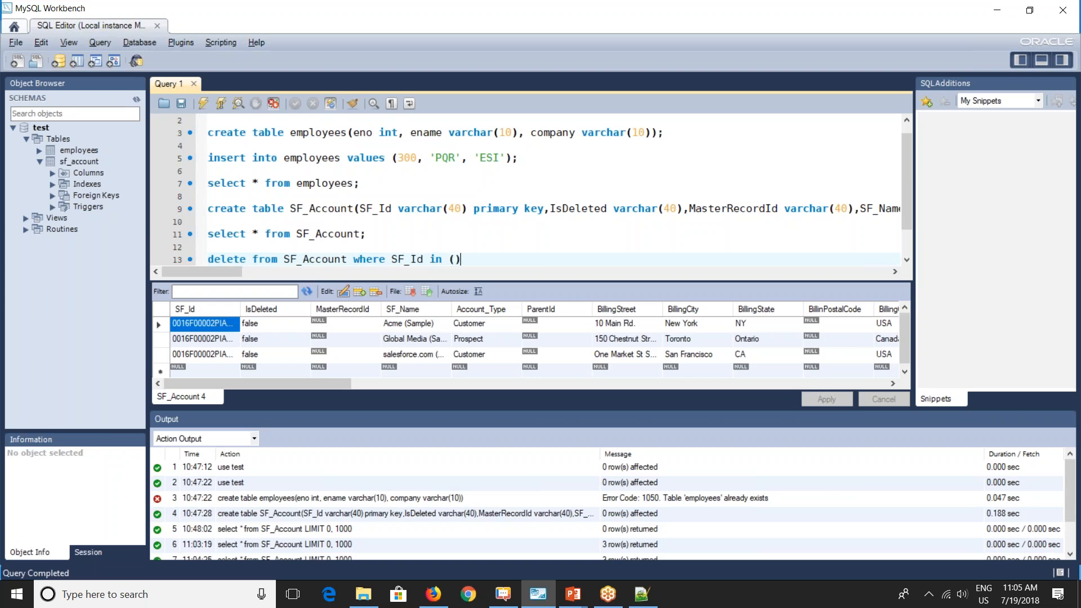
Step: Copy the SF_Id of the first result row into the delete statement's parentheses as a quoted value followed by a comma
double_click(193, 321)
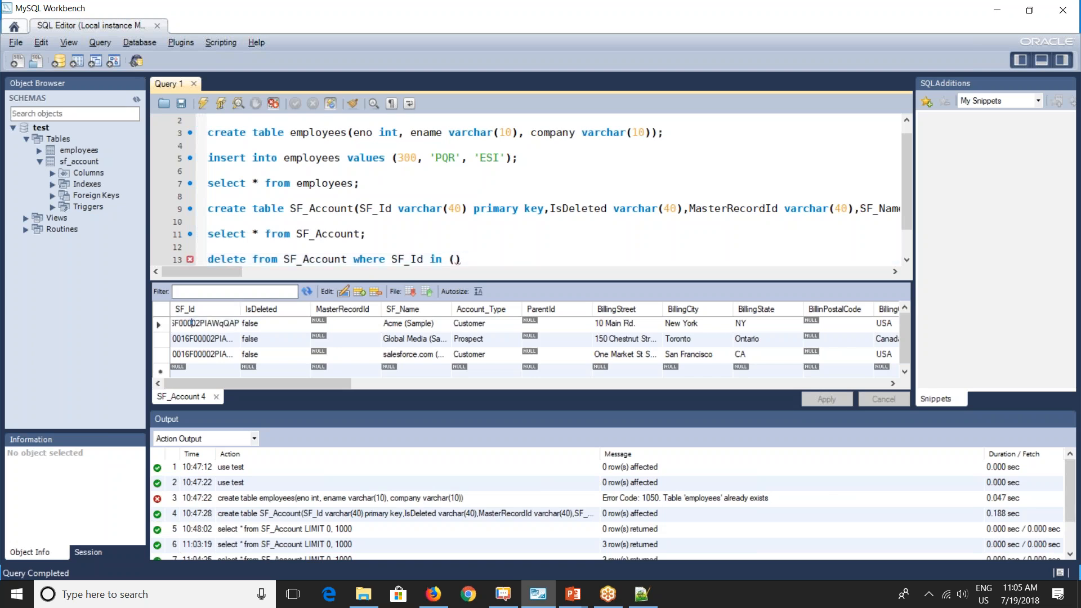
key(ctrl+a)
key(ctrl+c)
click(458, 260)
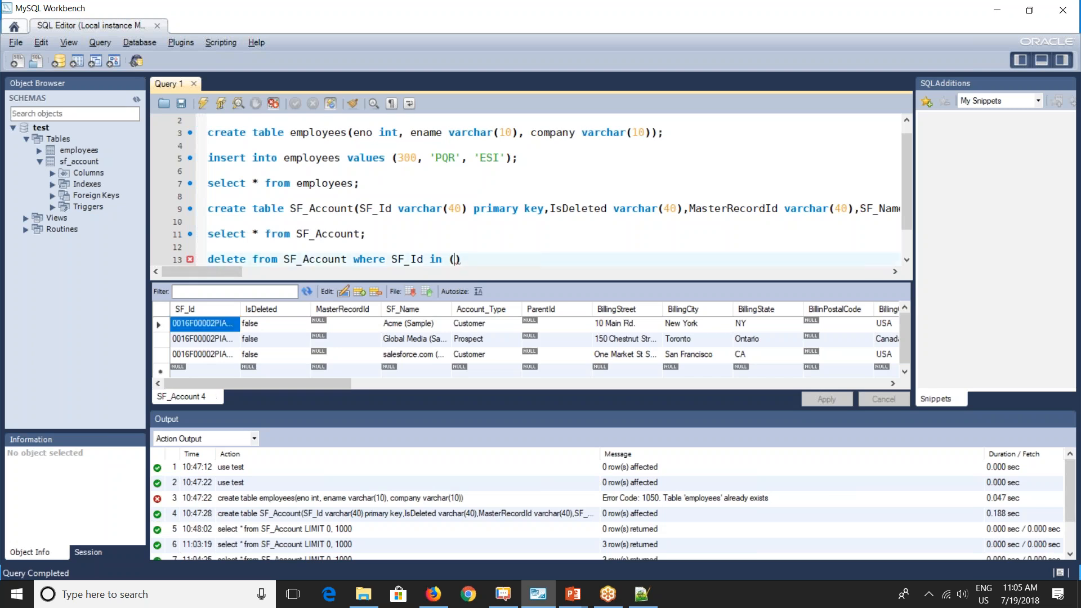
key(ctrl+v)
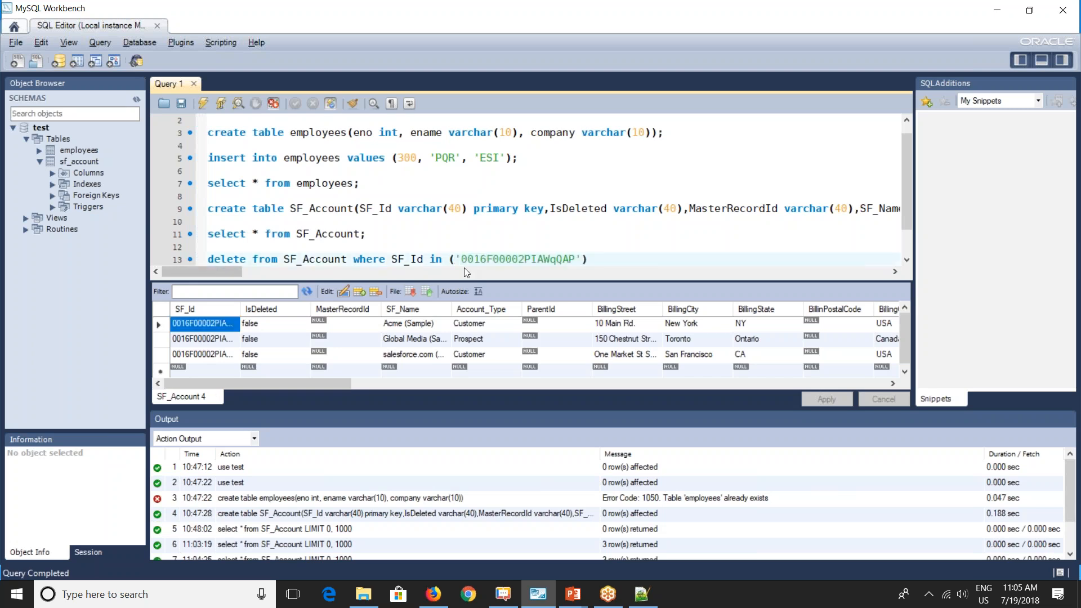
text(,)
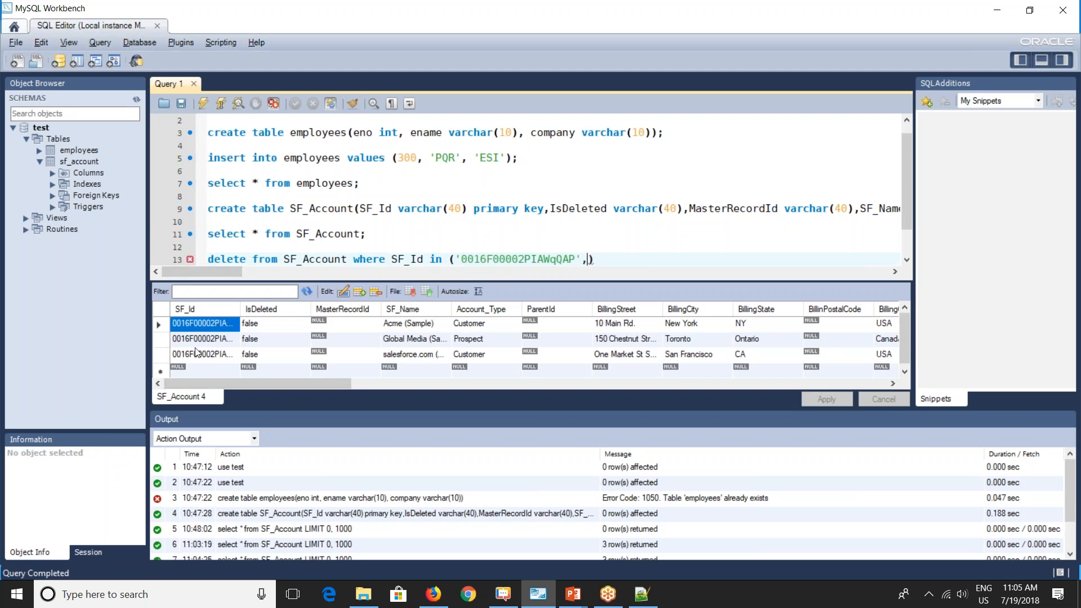
Step: Add the SF_Id of the second result row as the next quoted value in the delete statement's list
double_click(197, 341)
key(ctrl+c)
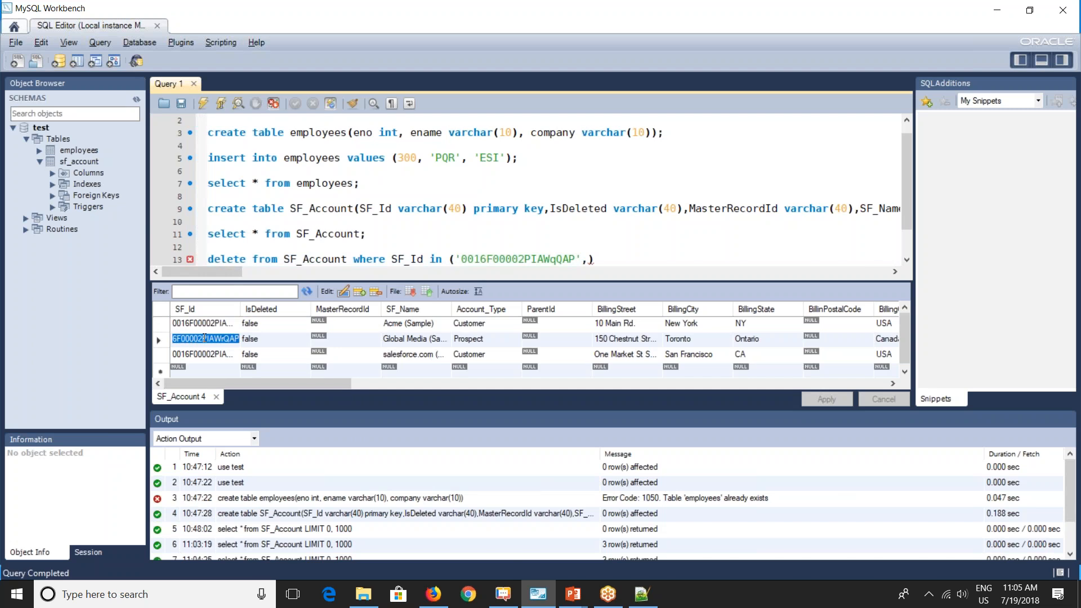
click(590, 260)
text(')
key(ctrl+v)
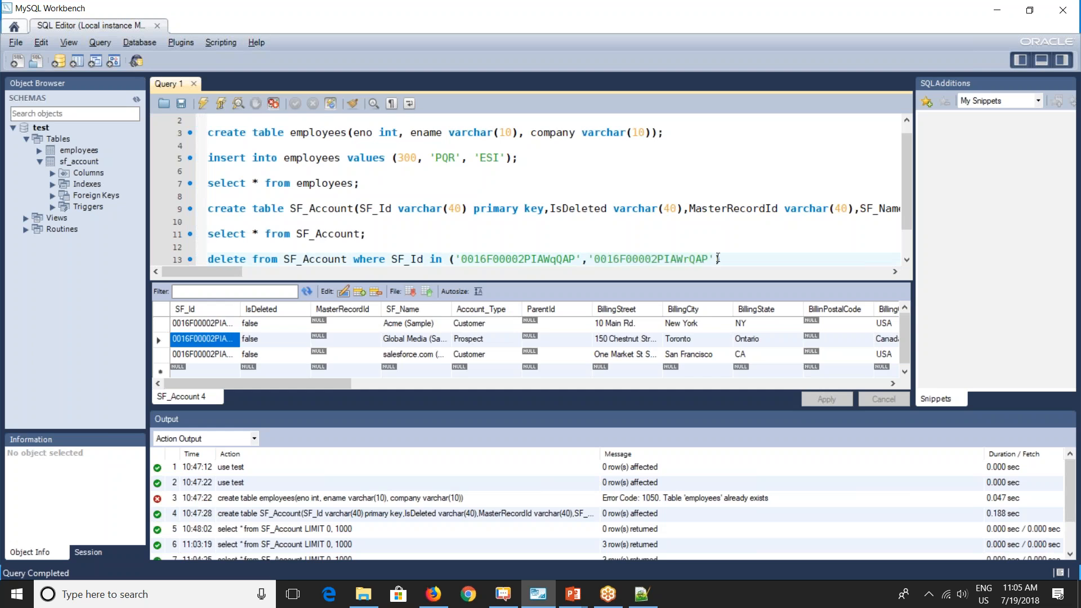
text(')
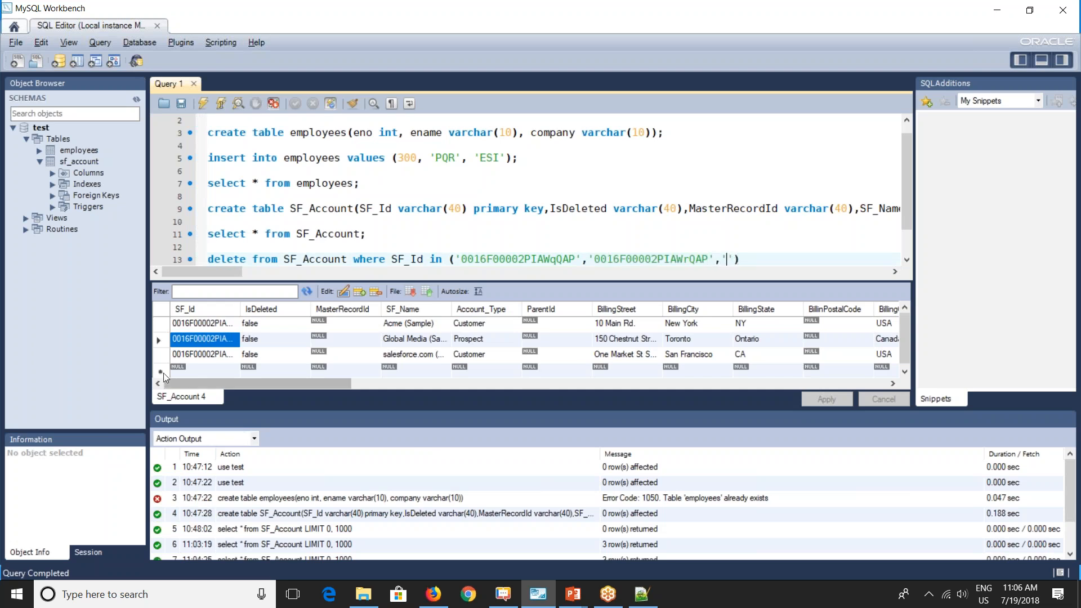
Step: Add the SF_Id of the third result row to the delete statement's list and end the statement with a semicolon
click(199, 355)
click(198, 354)
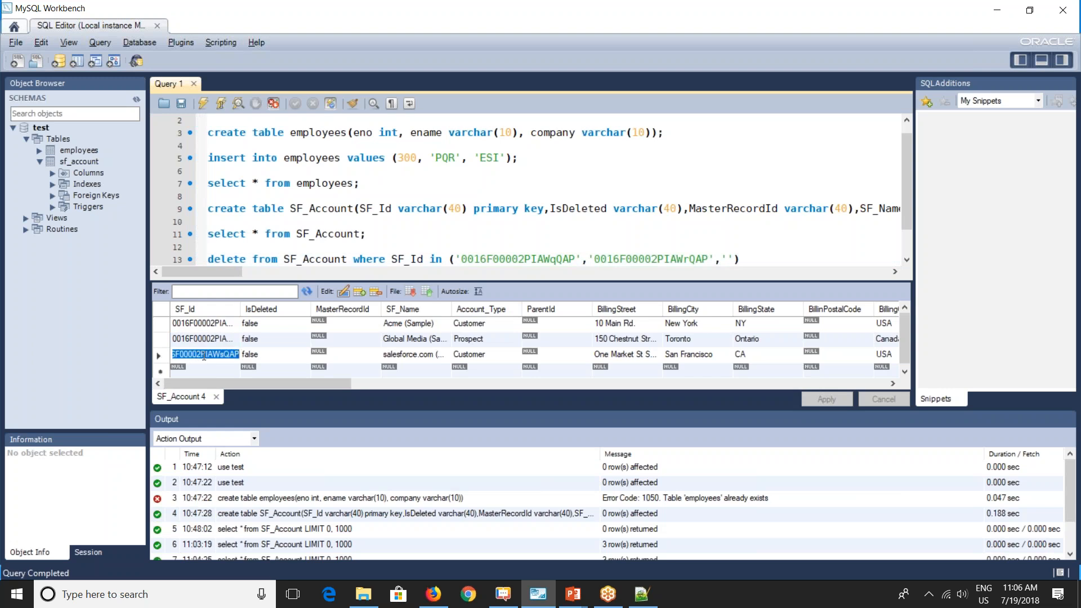
key(ctrl+c)
click(727, 260)
key(ctrl+v)
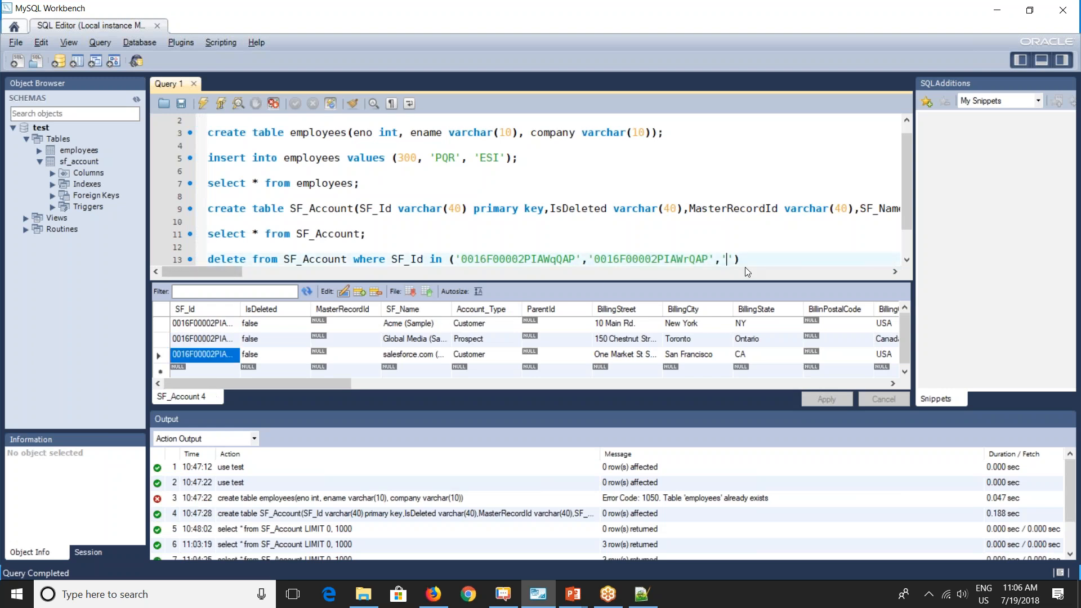
click(855, 258)
text(;)
Step: Select only the delete statement with the three SF_Id values and execute it
scroll(861, 254, down, 1)
drag(860, 221, 203, 228)
scroll(270, 244, up, 2)
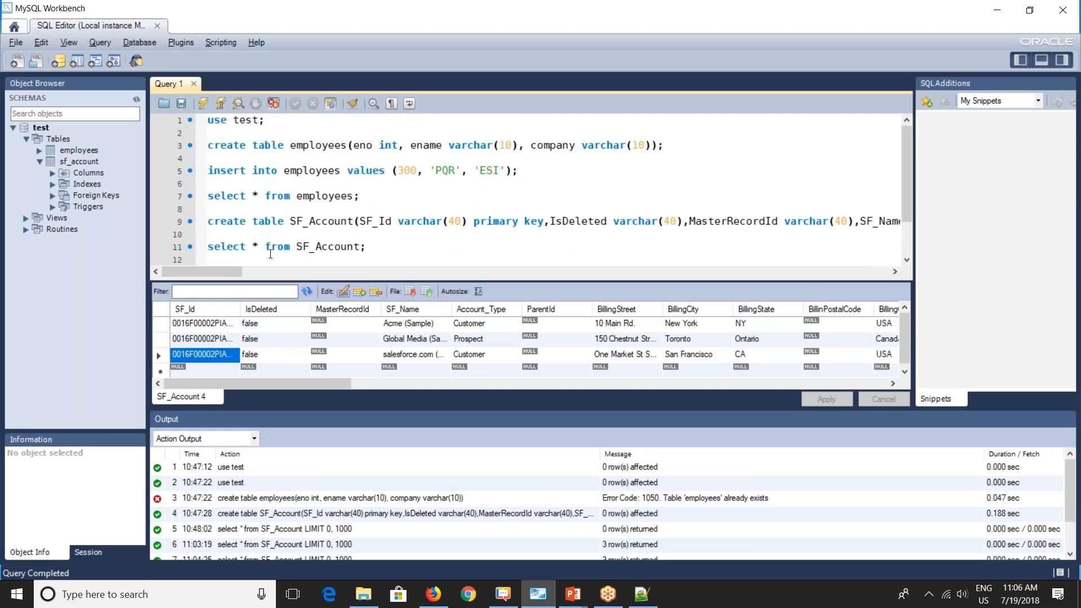
scroll(270, 236, down, 1)
click(202, 106)
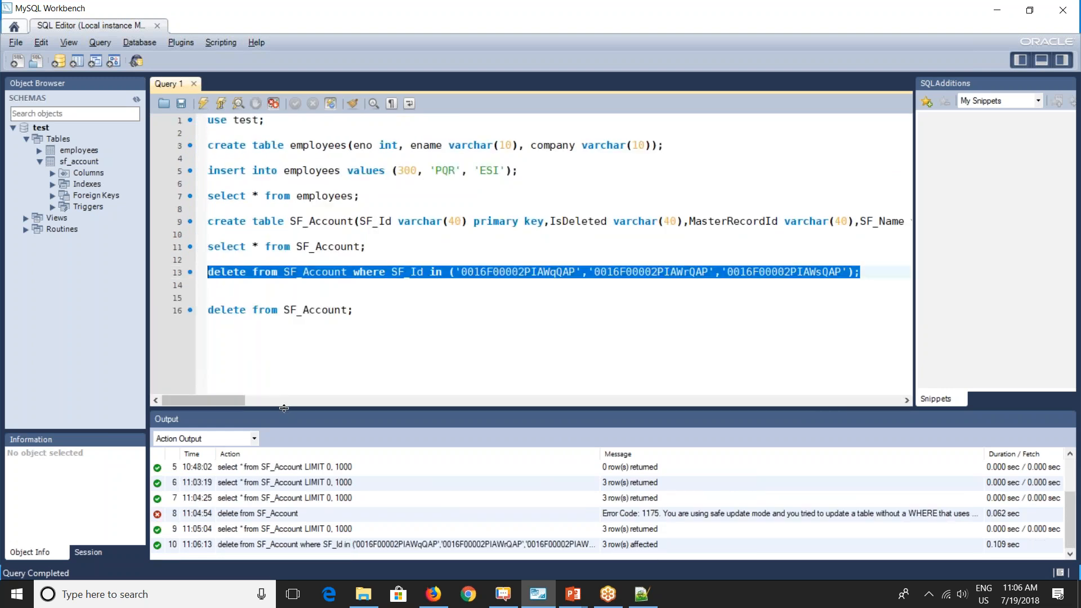
Step: Enlarge the output area and run select * from SF_Account again to check the table's contents
drag(284, 408, 278, 336)
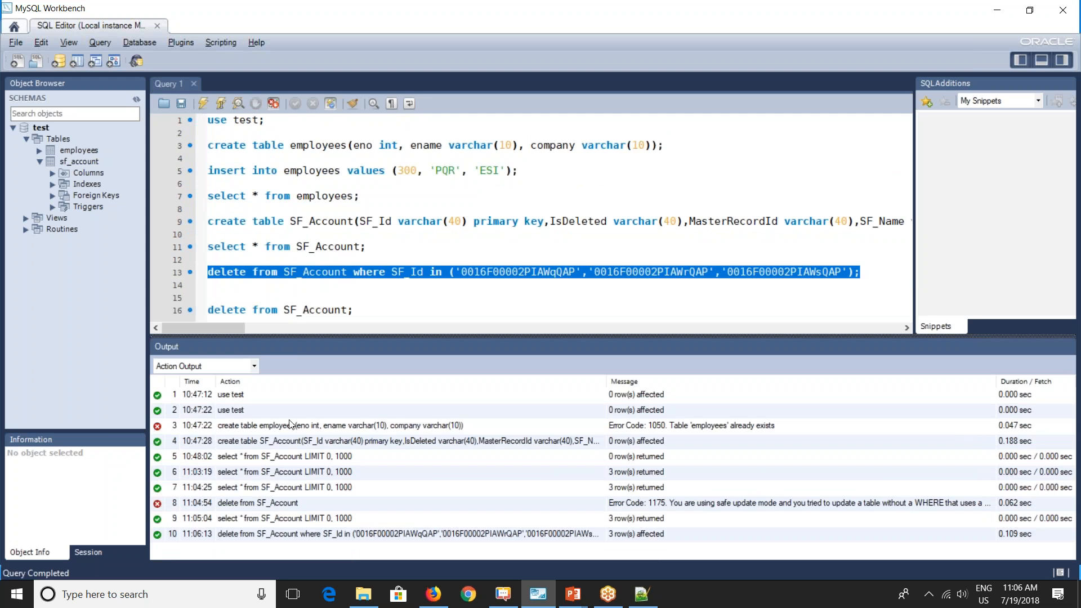
drag(371, 243, 204, 247)
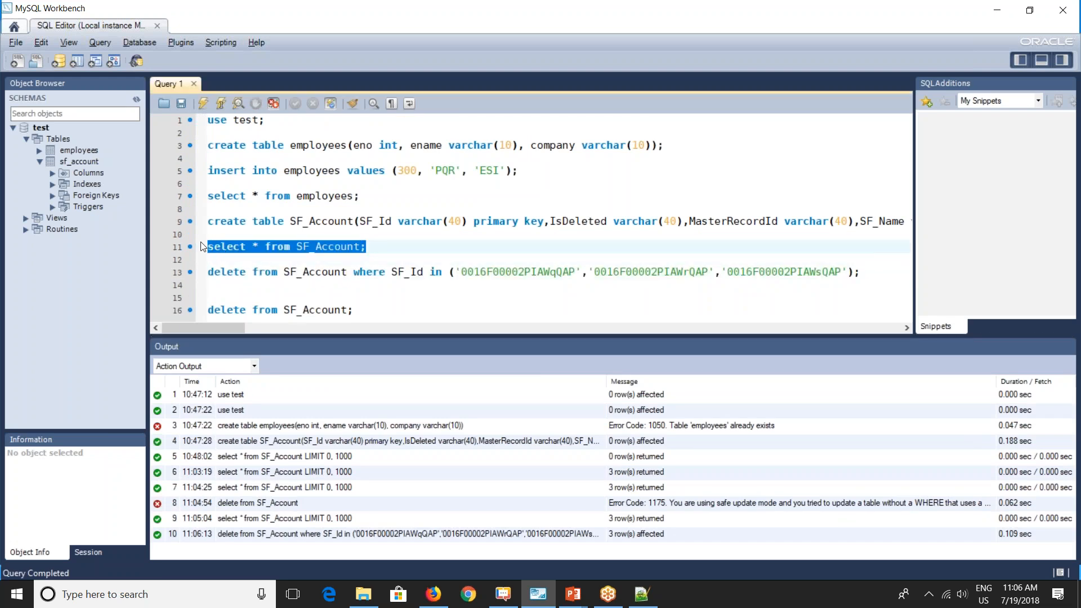
click(202, 102)
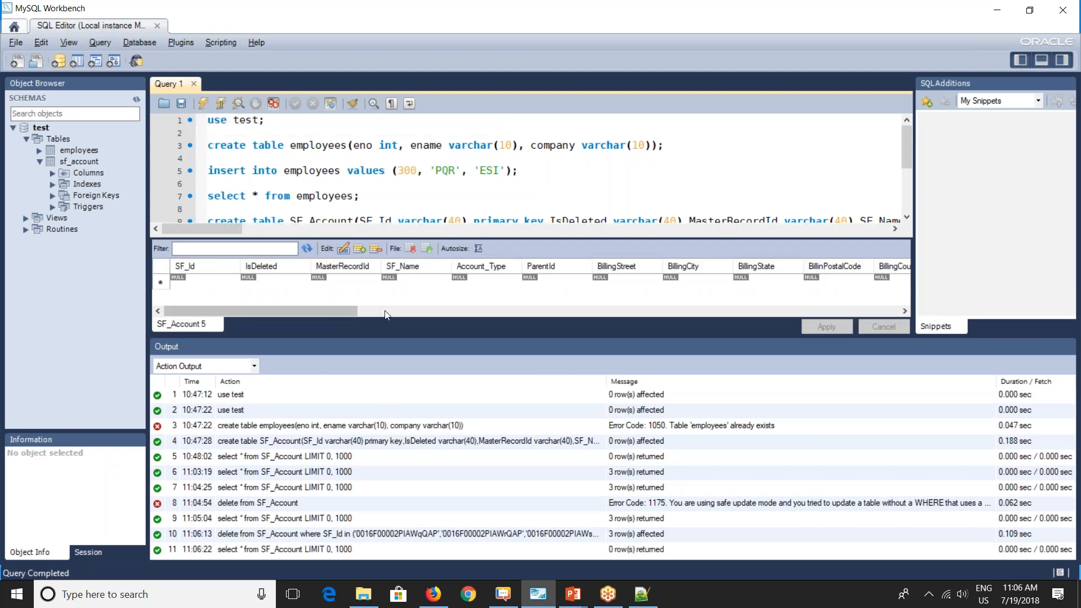
Step: Switch to Boomi AtomSphere, leave the previous test results and run a new test of the SF to DB Insert process
click(433, 594)
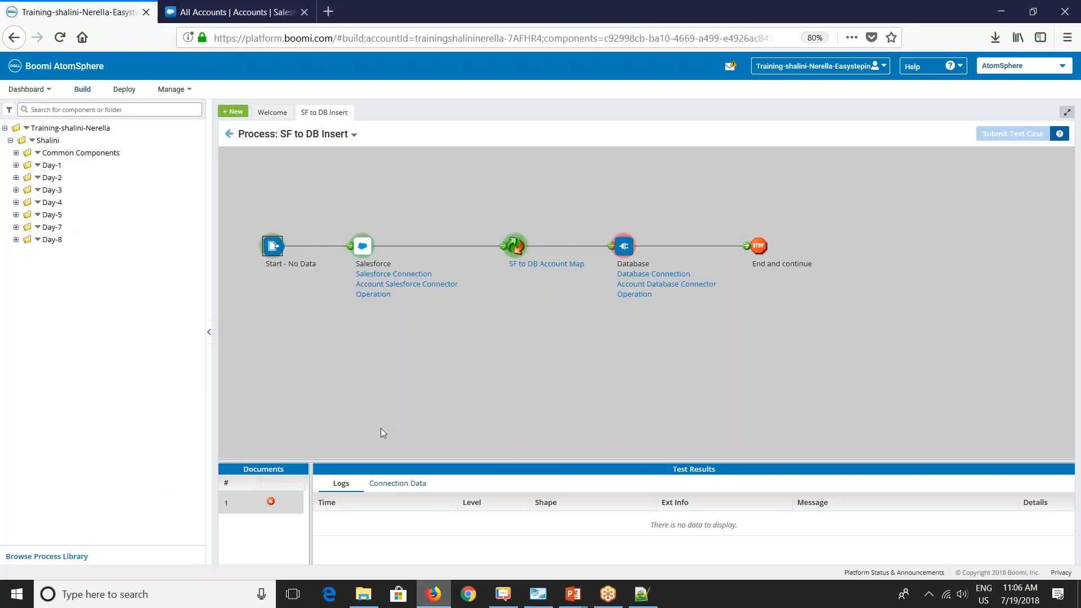
click(228, 133)
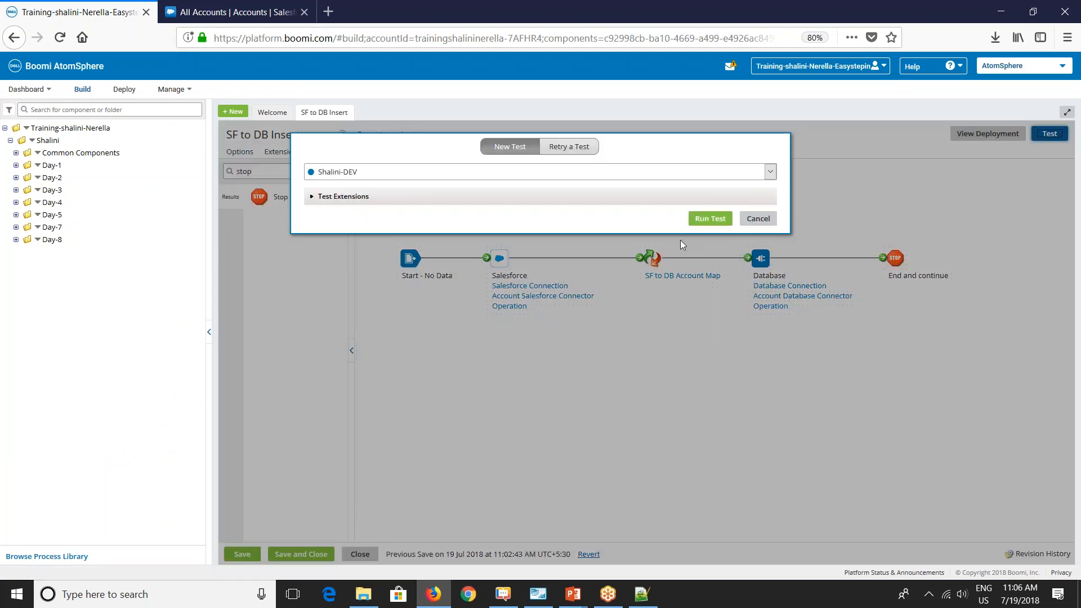
click(710, 217)
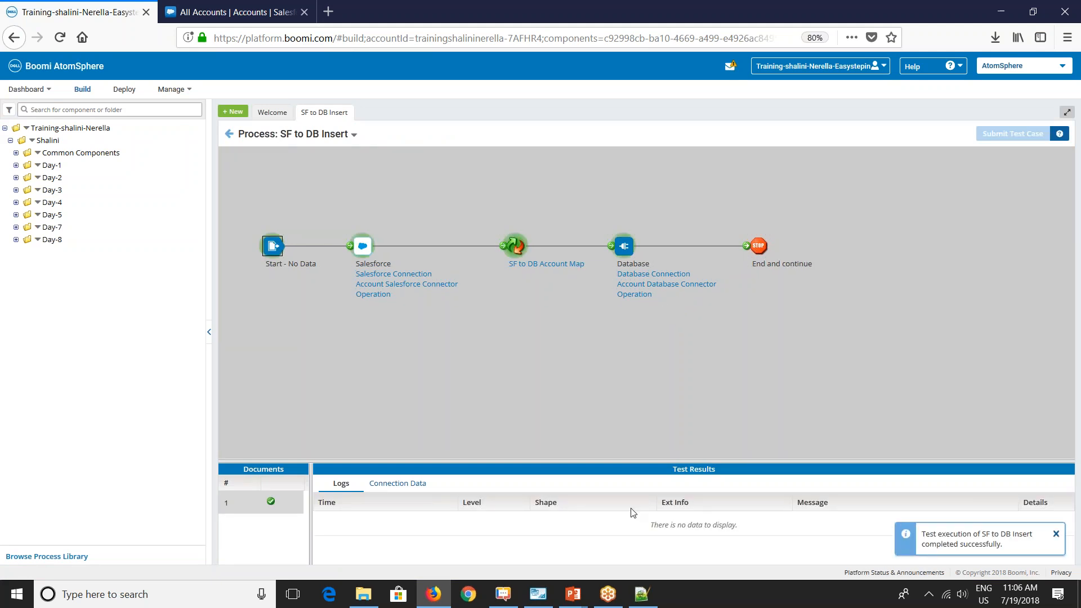
Step: Switch to MySQL Workbench, run select * from employees and enlarge the result area
key(alt+Tab)
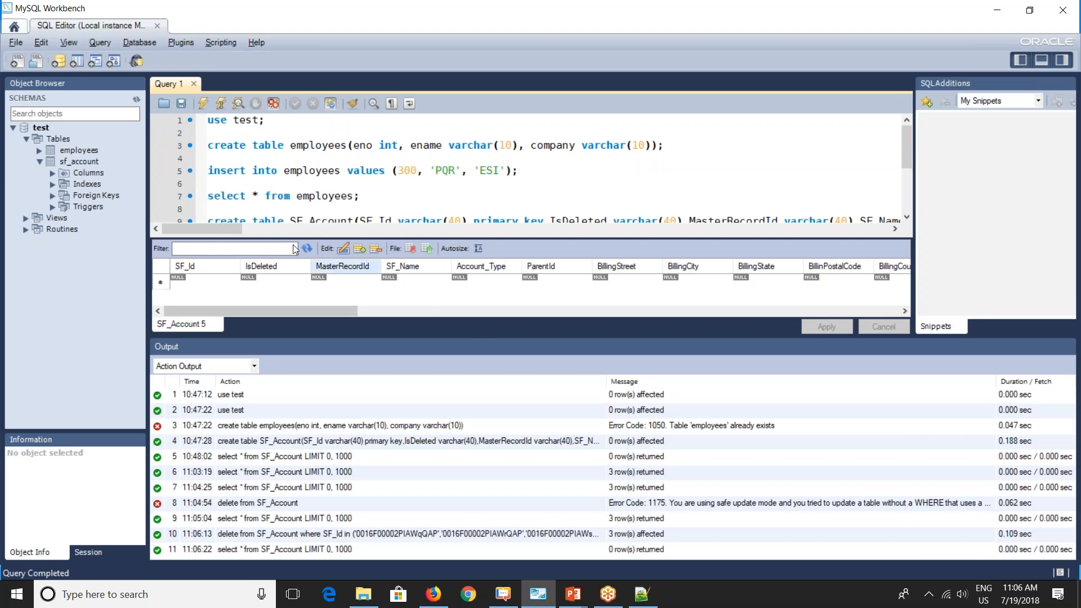
drag(369, 195, 187, 199)
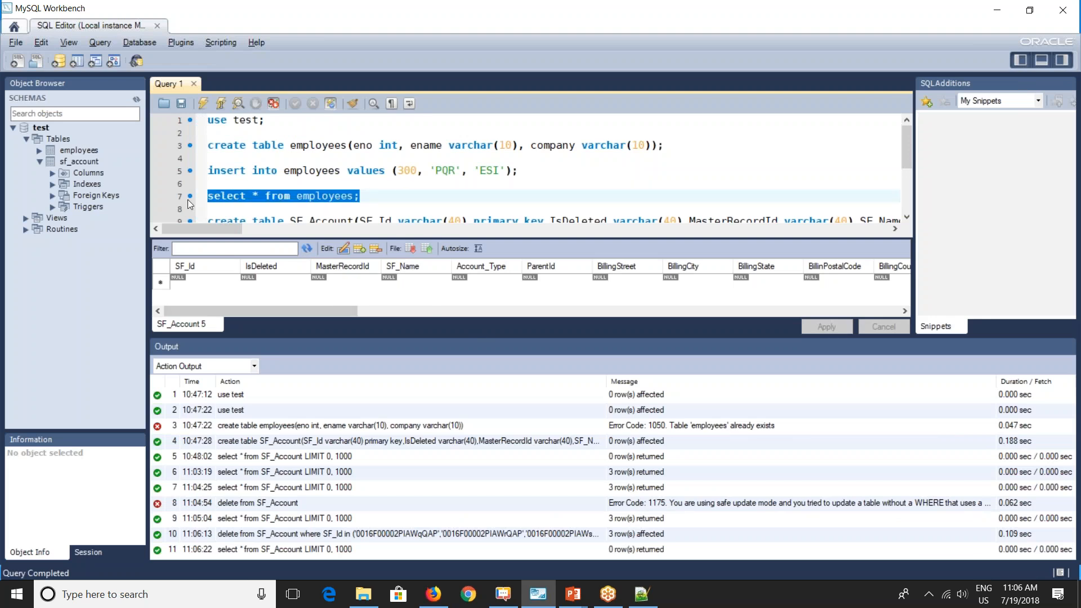
click(201, 104)
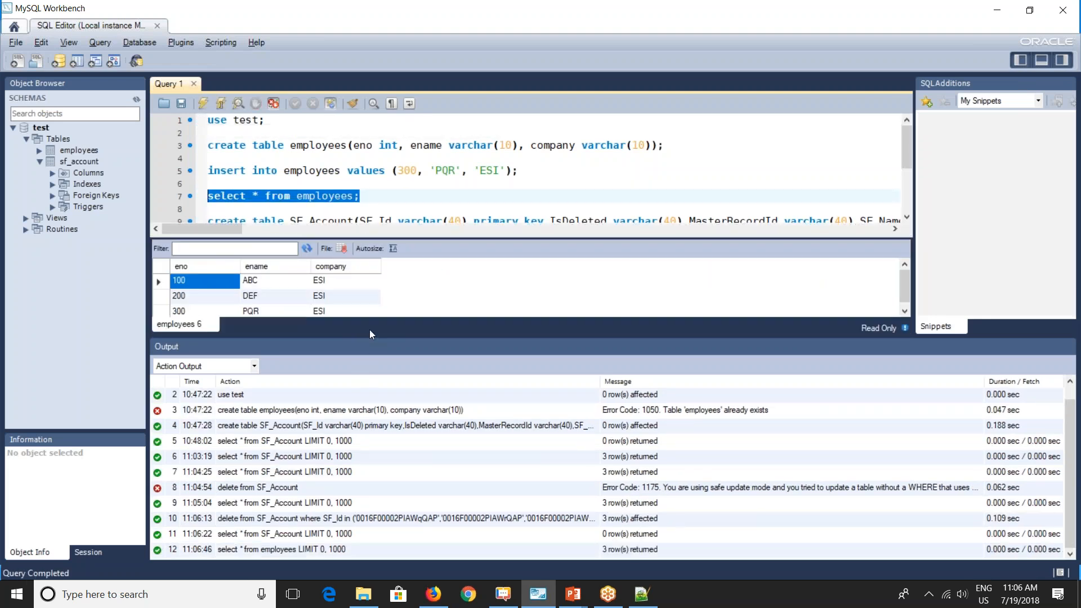
drag(368, 336, 367, 398)
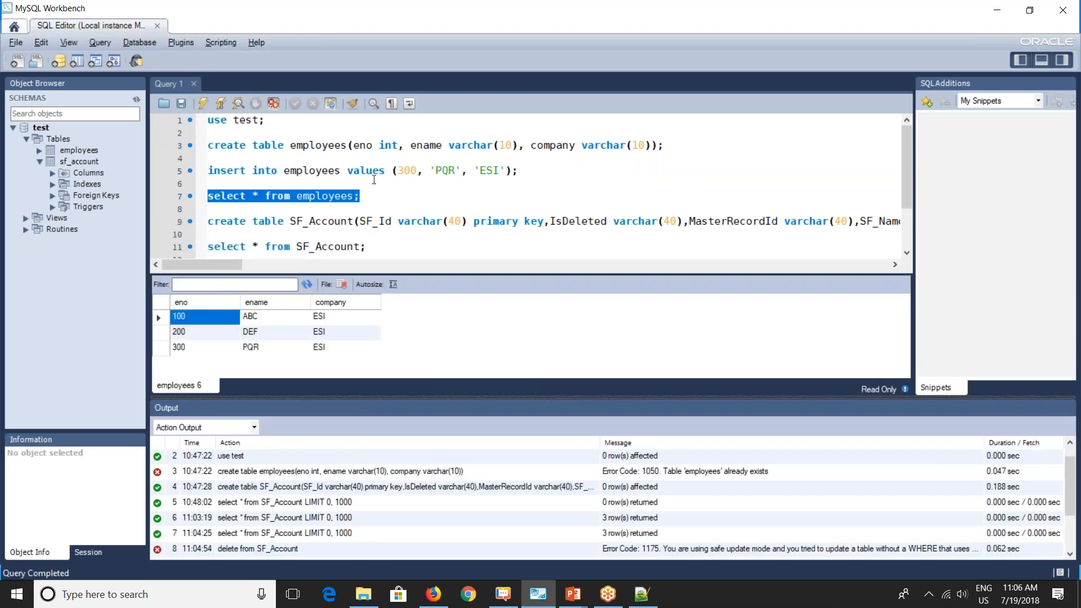
Step: Run select * from SF_Account, enlarge the result grid and check the SF_Name values of the inserted accounts
scroll(368, 200, down, 1)
drag(373, 215, 208, 196)
click(200, 106)
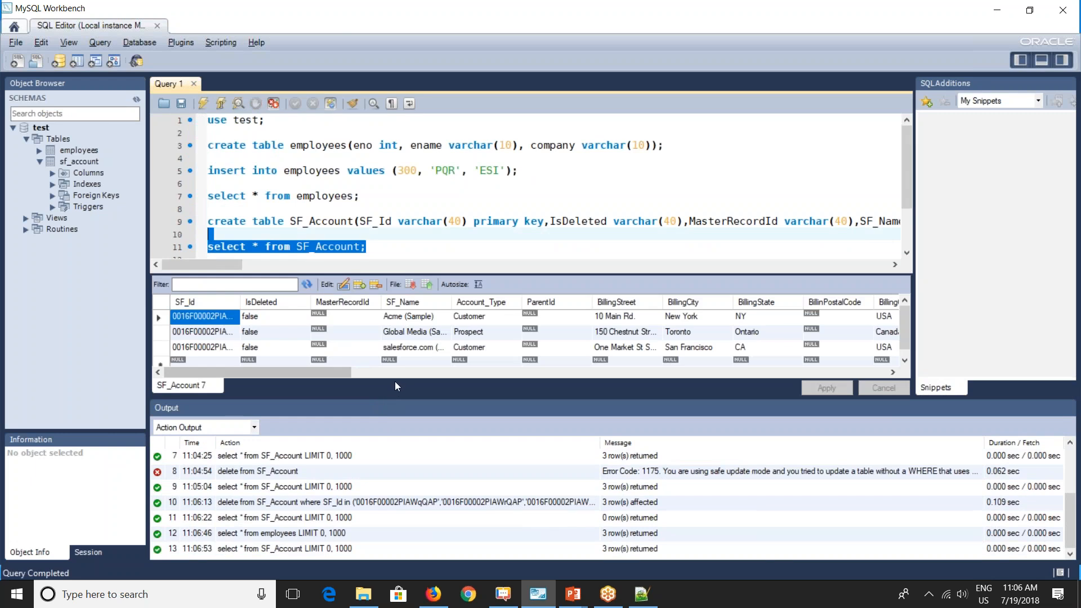
drag(398, 399, 399, 440)
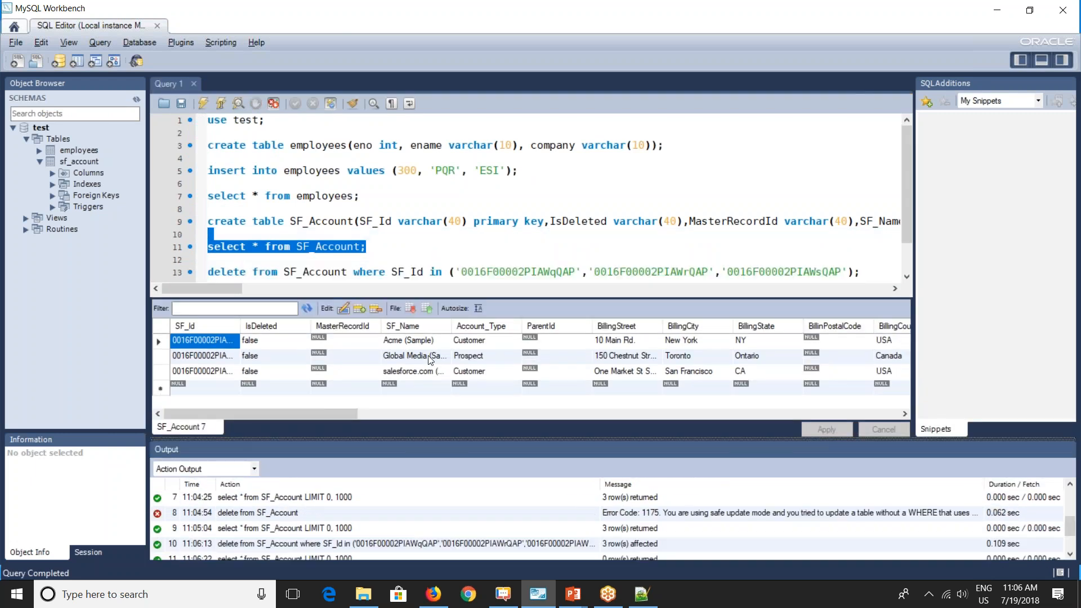
click(410, 357)
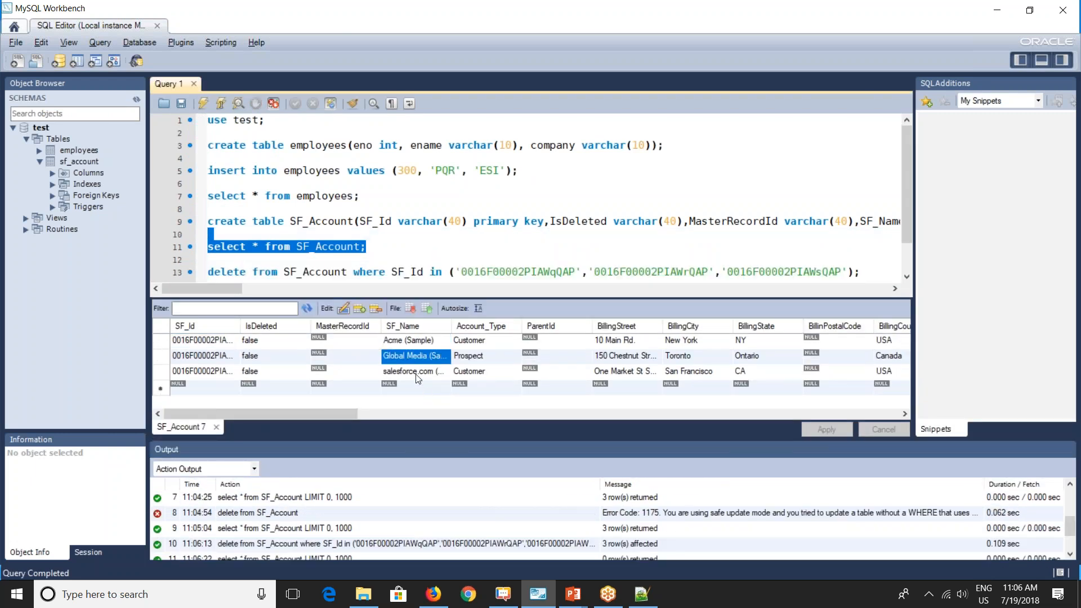
click(416, 375)
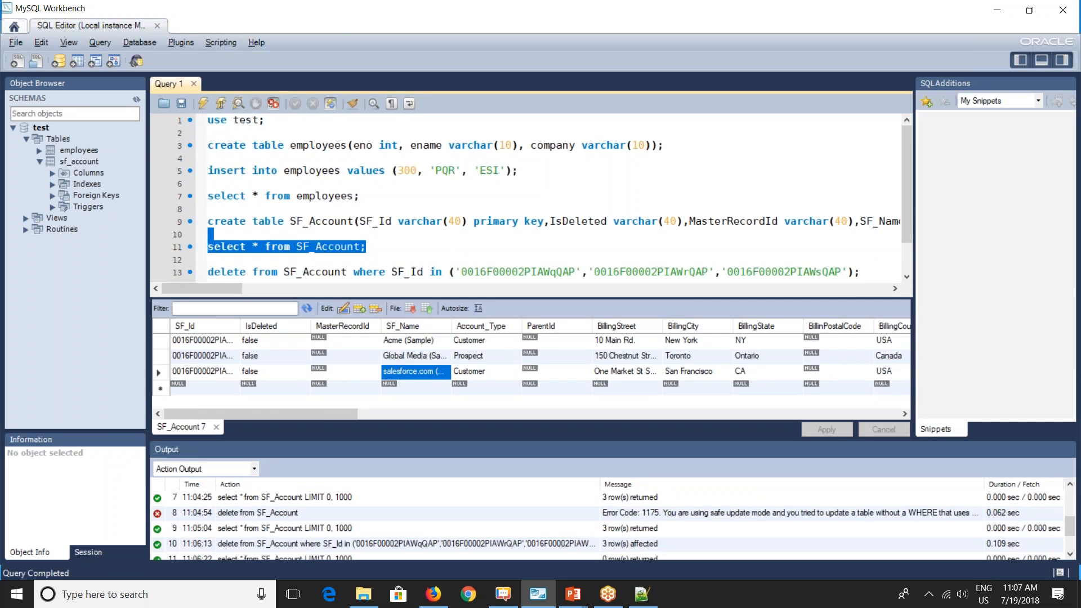
Step: Switch to Salesforce in the browser and open the Acme (Sample) account for editing
key(alt+Tab)
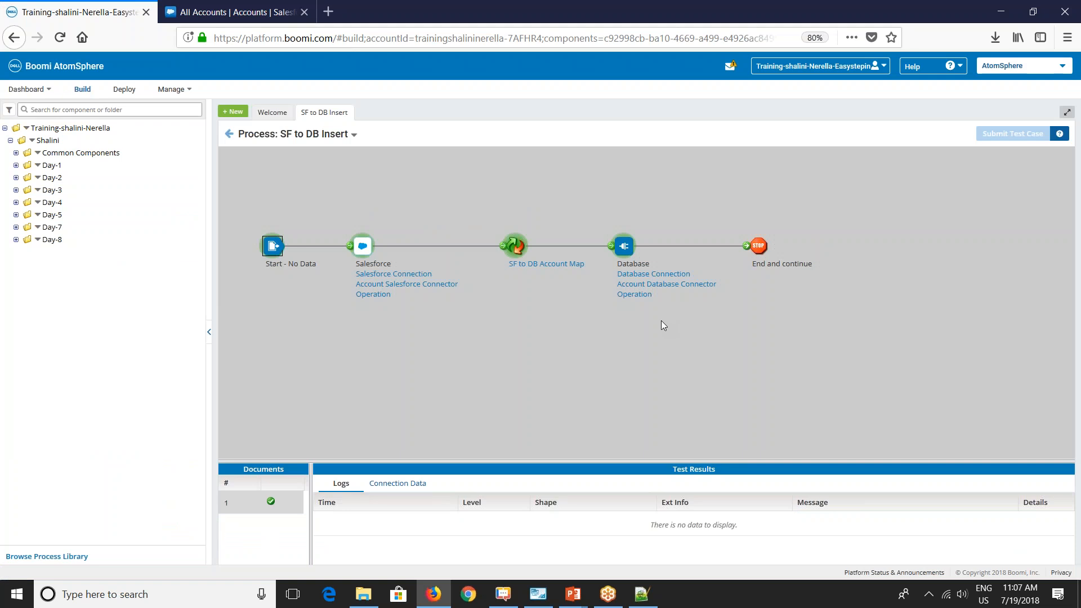
click(225, 8)
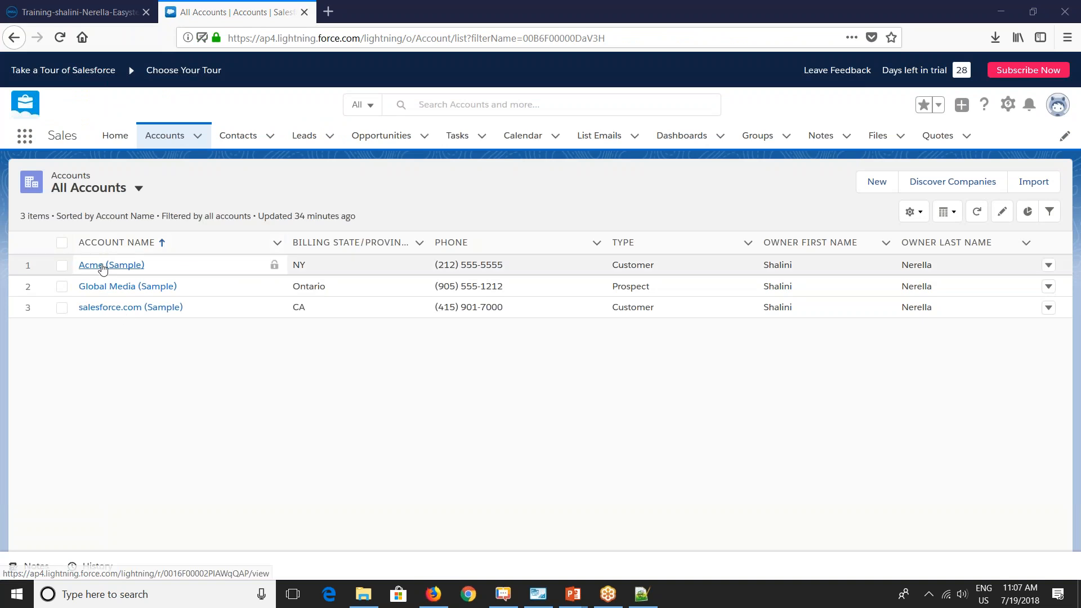
click(136, 263)
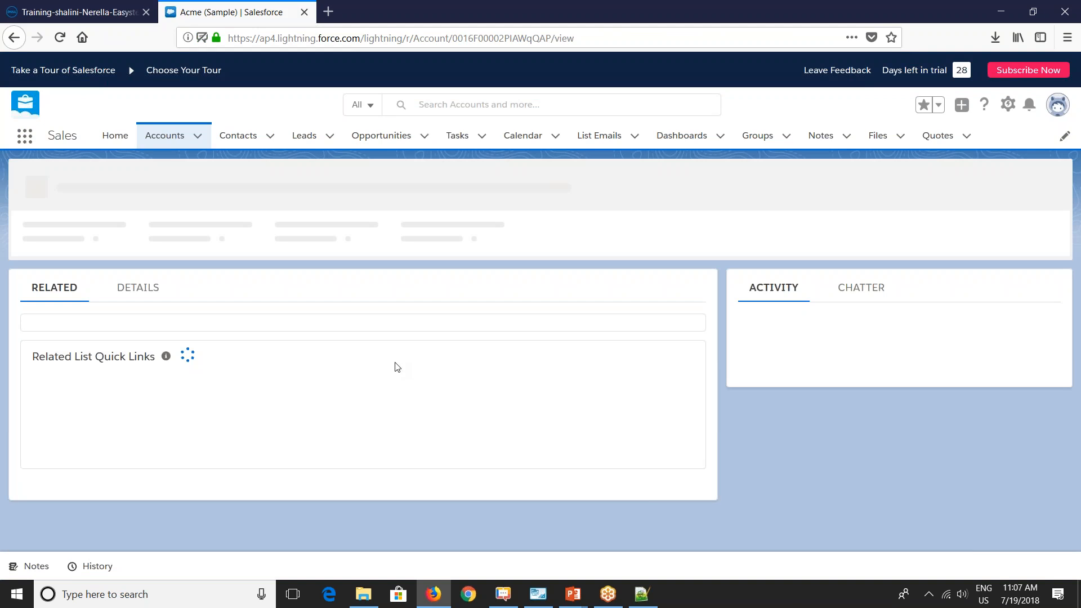
scroll(431, 316, down, 1)
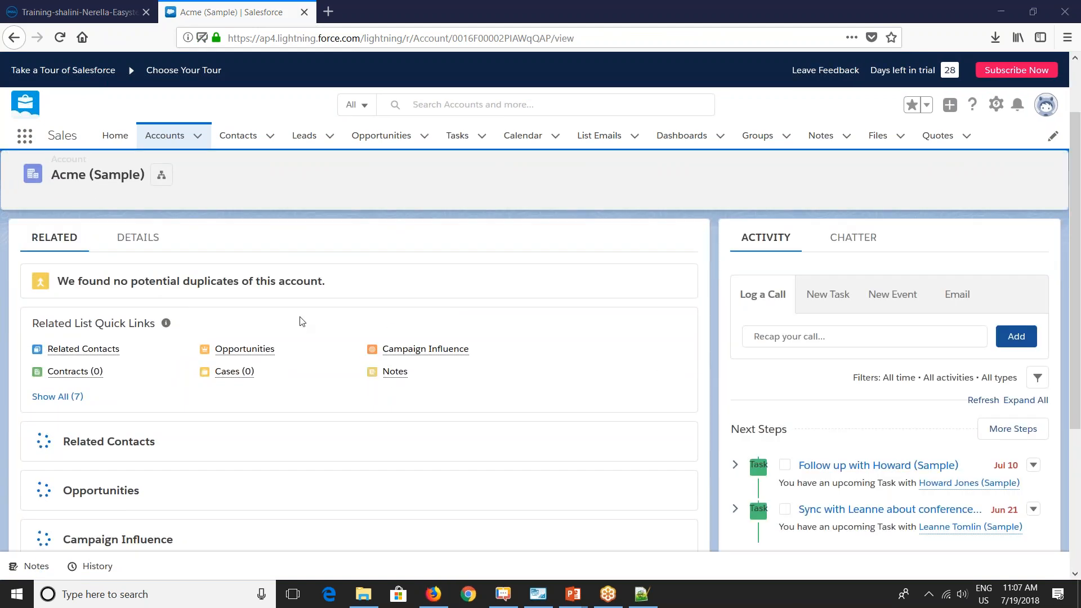
scroll(275, 353, up, 1)
scroll(274, 356, down, 1)
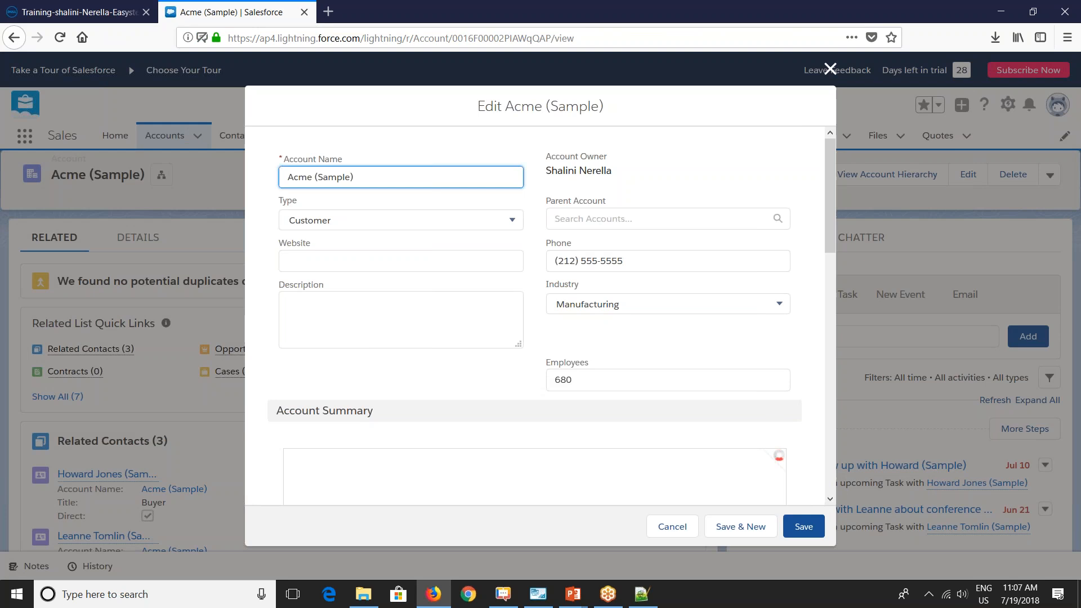
Step: Set the Type of Acme (Sample) to Prospect, save the account and close the blank new-account form
click(334, 225)
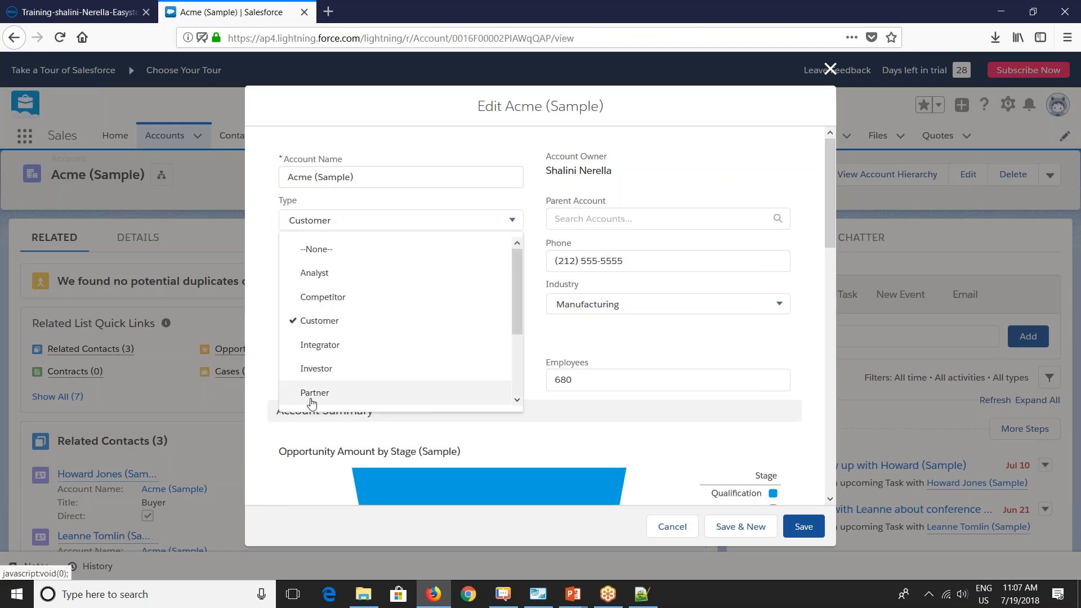
scroll(346, 364, down, 1)
scroll(347, 359, down, 1)
click(338, 349)
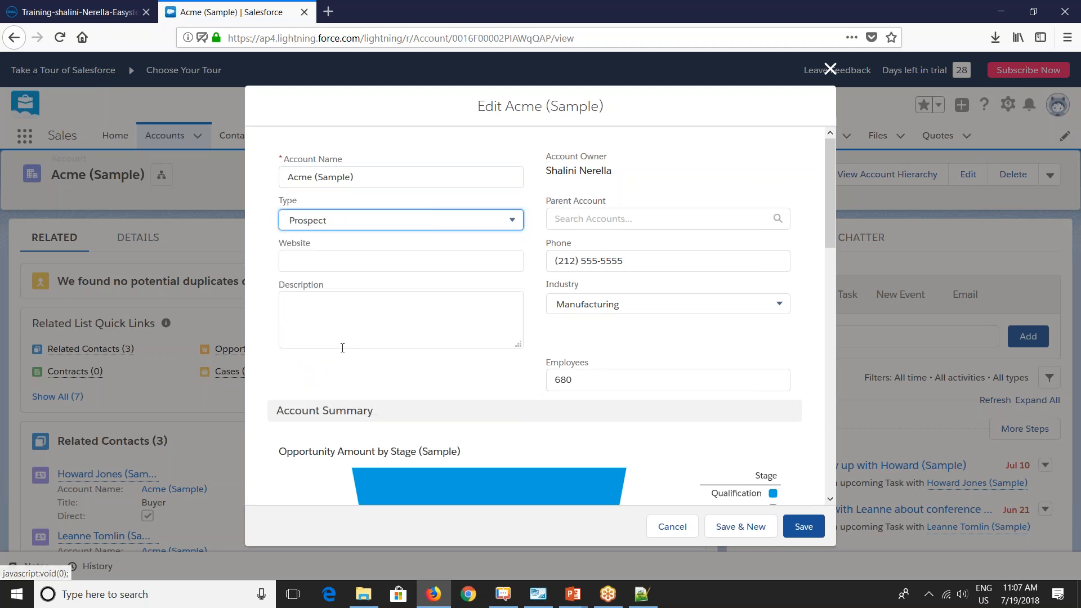
scroll(602, 434, down, 1)
click(717, 527)
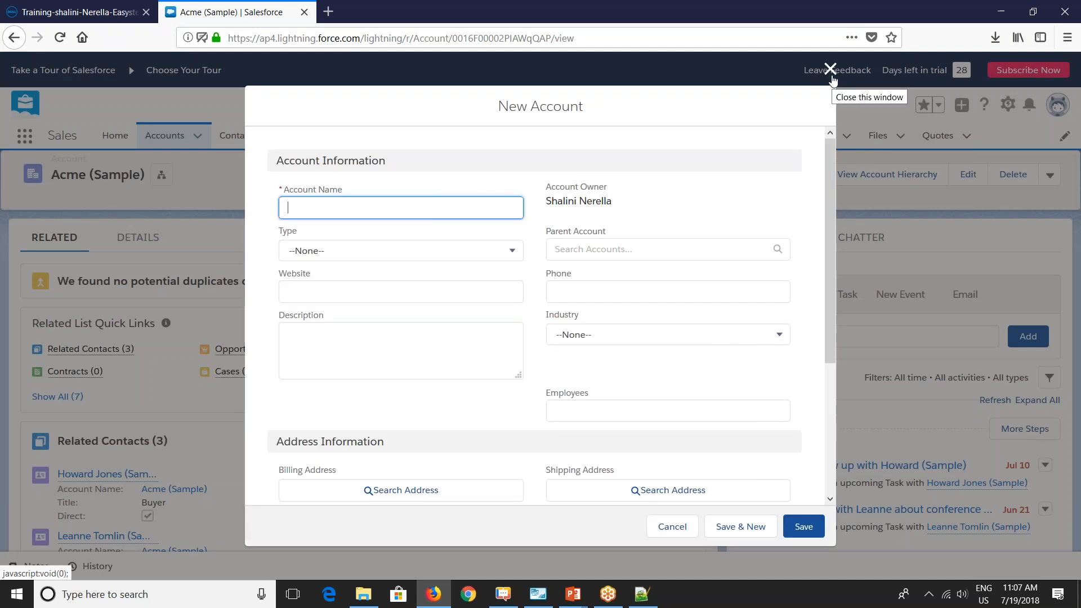
click(830, 69)
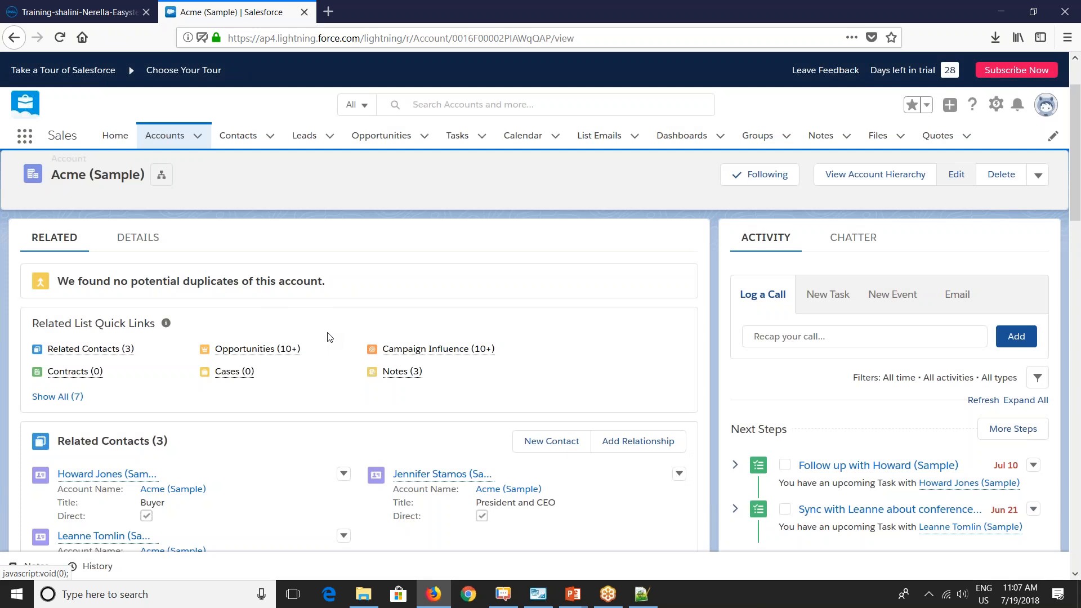
Step: Switch to MySQL Workbench and inspect the Account_Type of the Acme (Sample) row in the SF_Account results
click(537, 594)
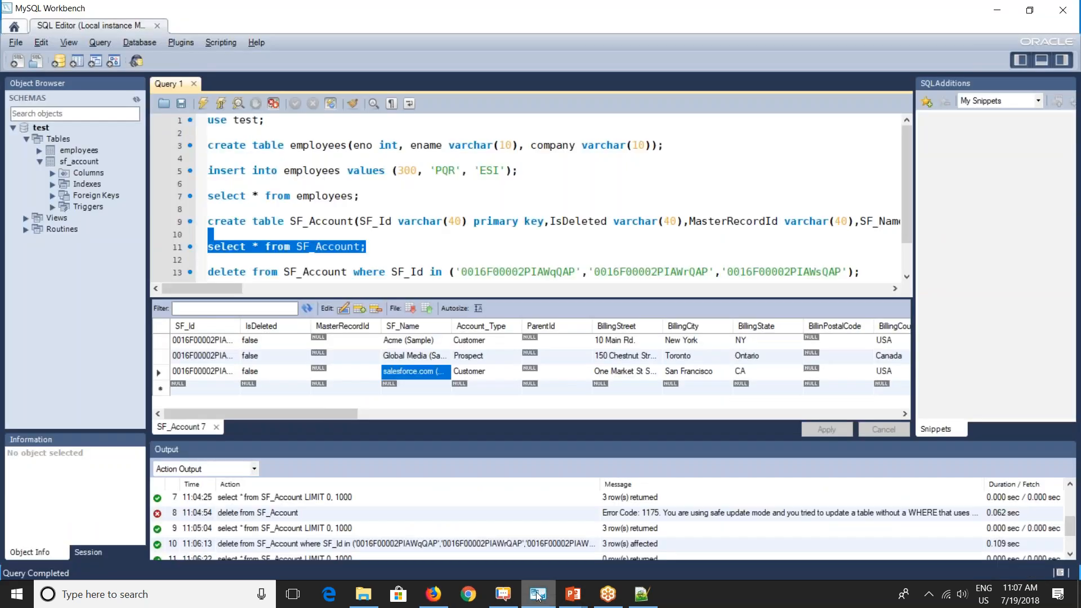
drag(329, 410, 349, 424)
click(401, 340)
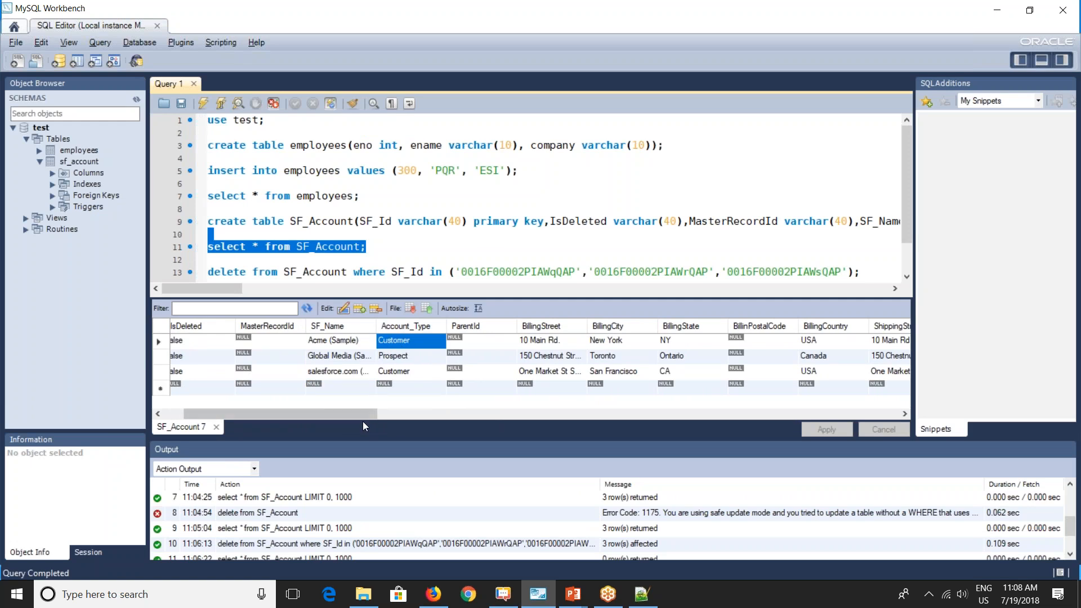
drag(323, 413, 303, 413)
Step: Switch back to Boomi AtomSphere and create a Process component named SF to DB Update in the Day-8 folder
click(432, 594)
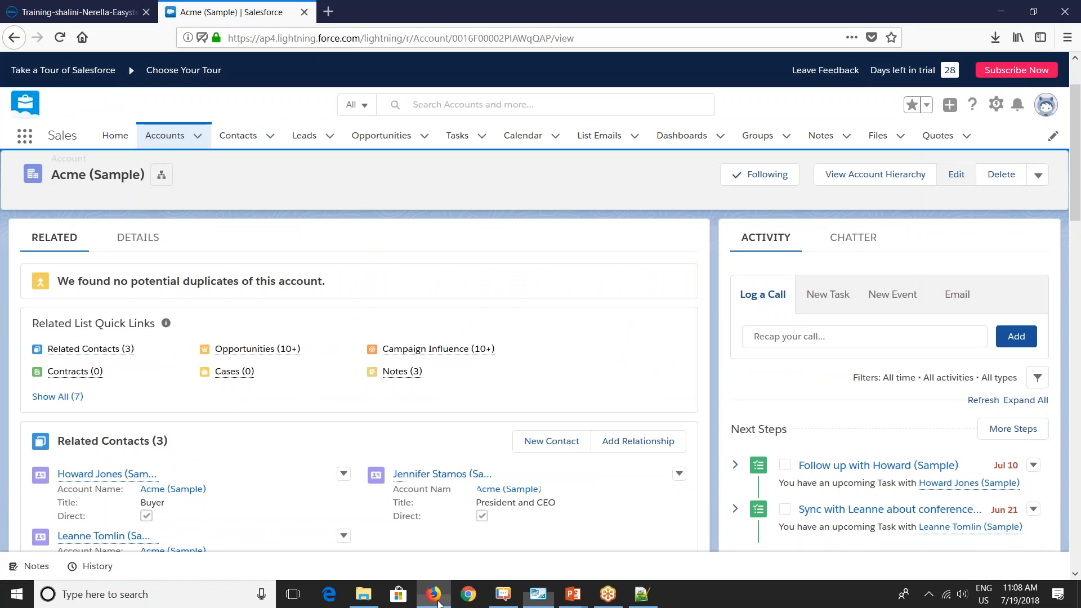
click(85, 12)
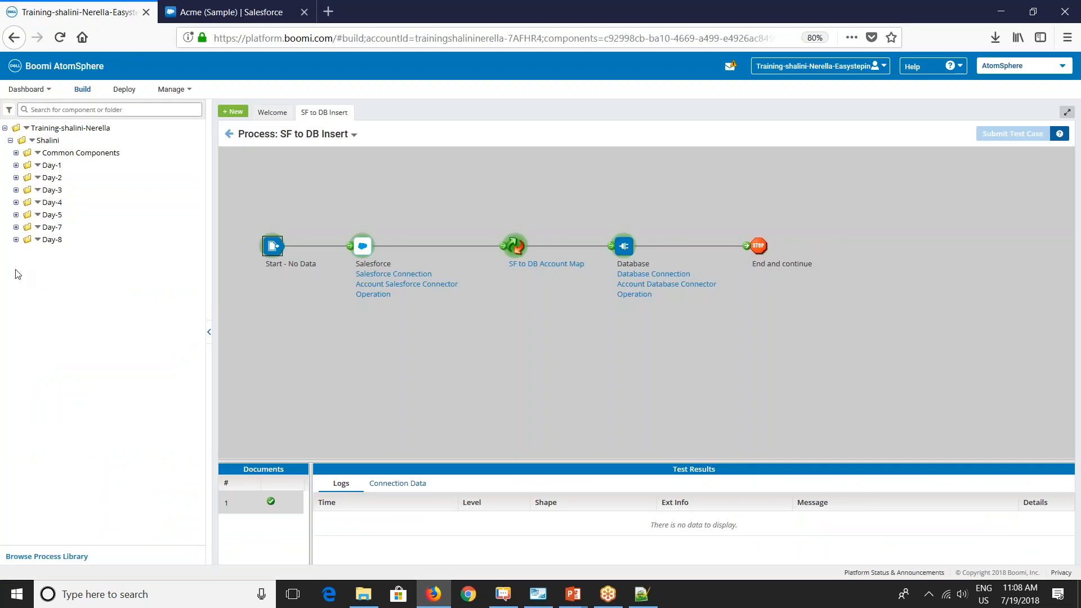
click(16, 240)
click(22, 290)
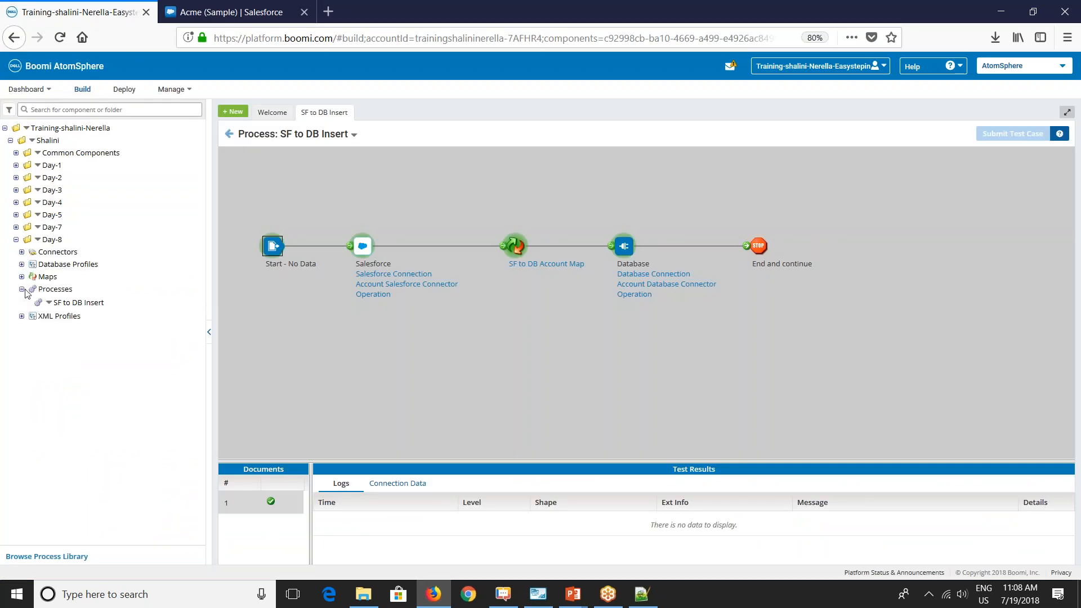
click(37, 239)
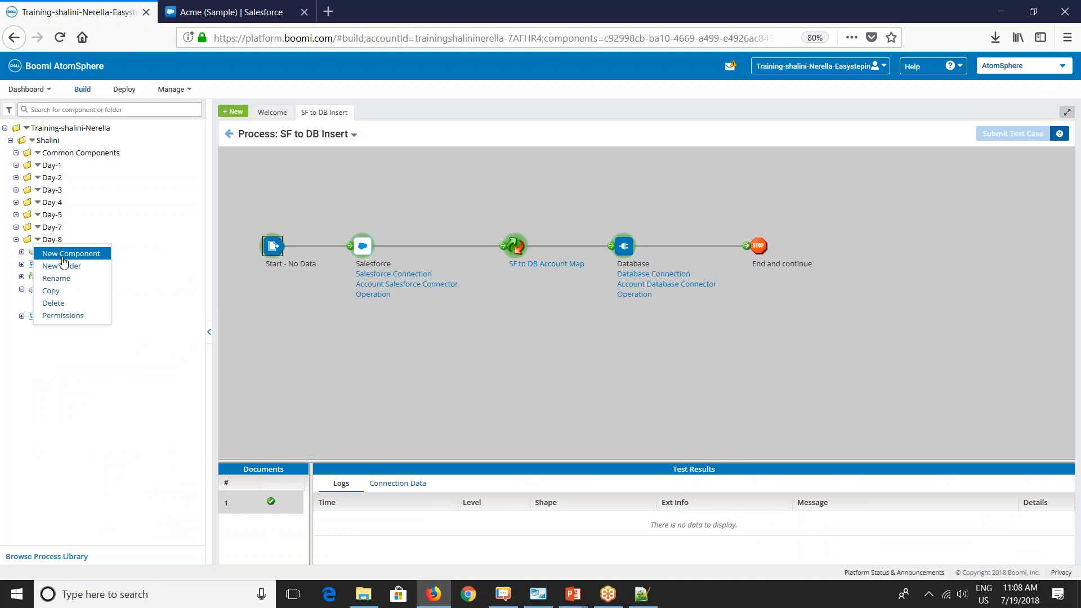
click(63, 255)
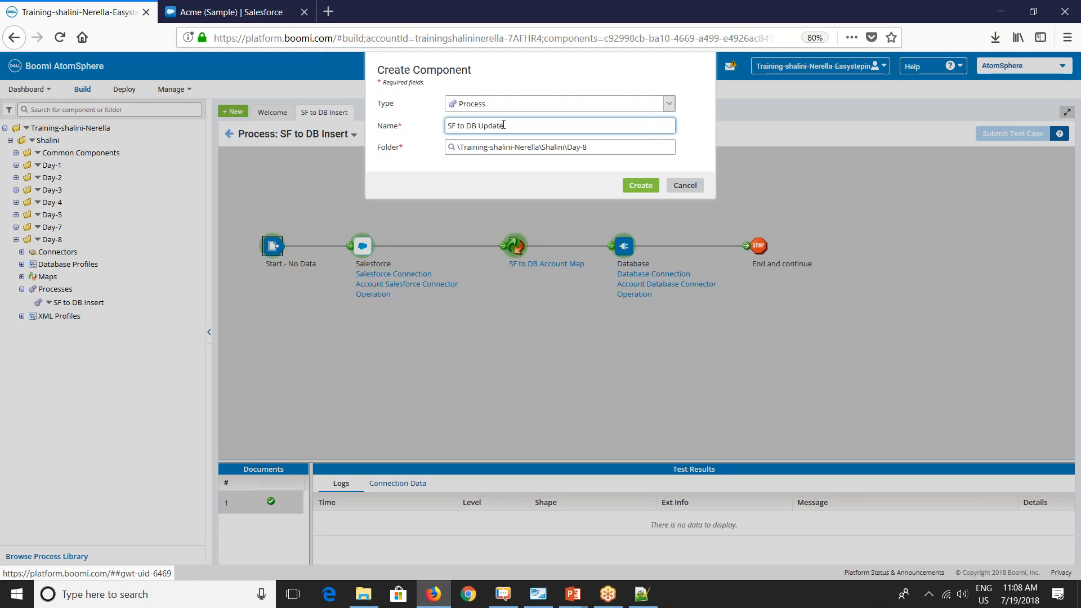
click(635, 189)
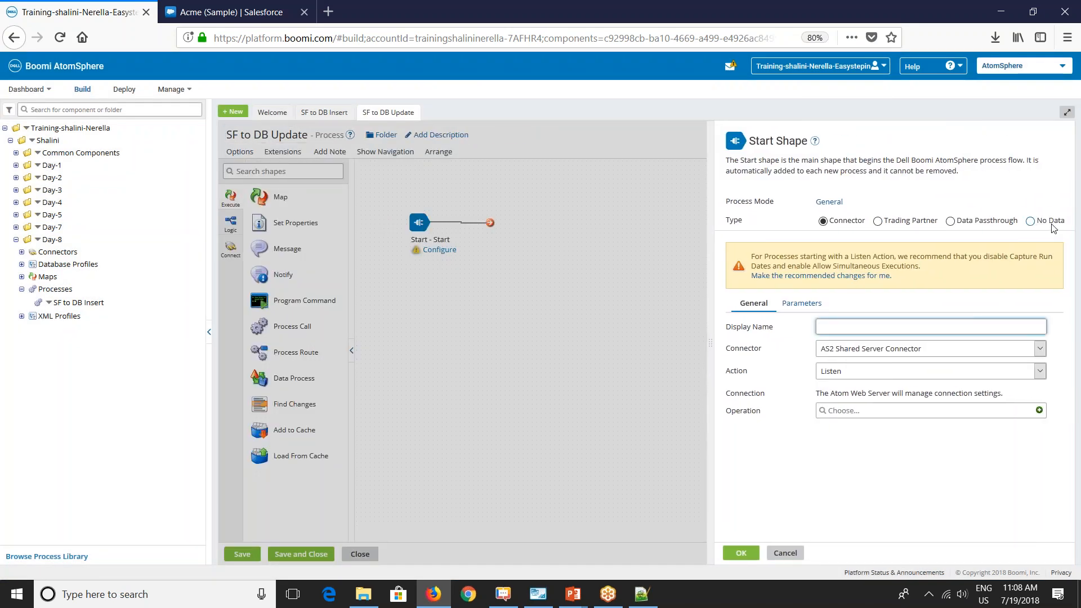
Step: Set the Start shape to No Data and add a Salesforce connector shape connected after it
click(1050, 223)
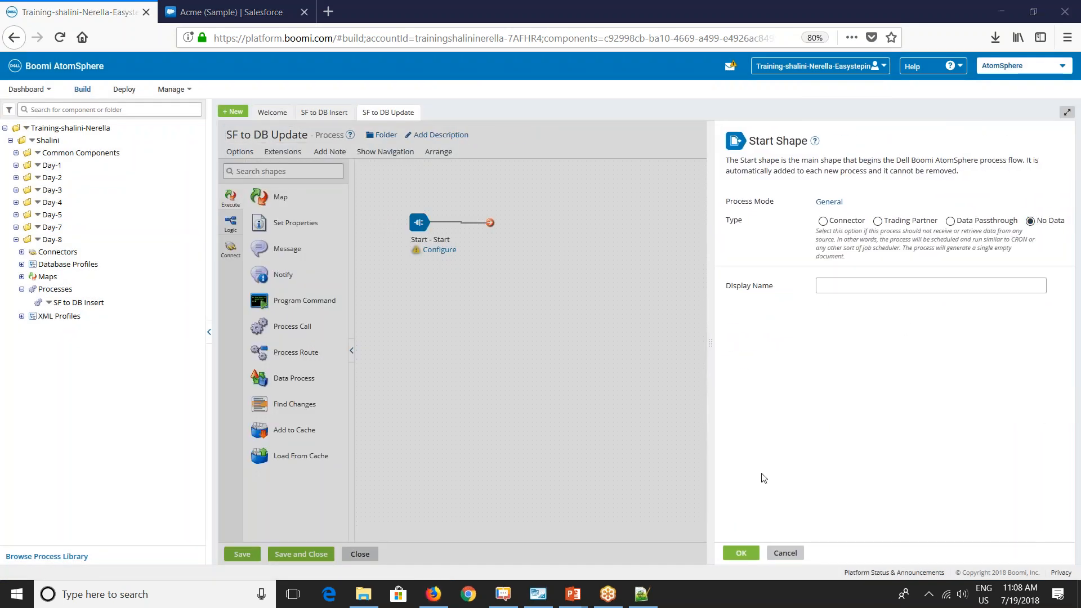
click(741, 553)
click(310, 171)
text(sales)
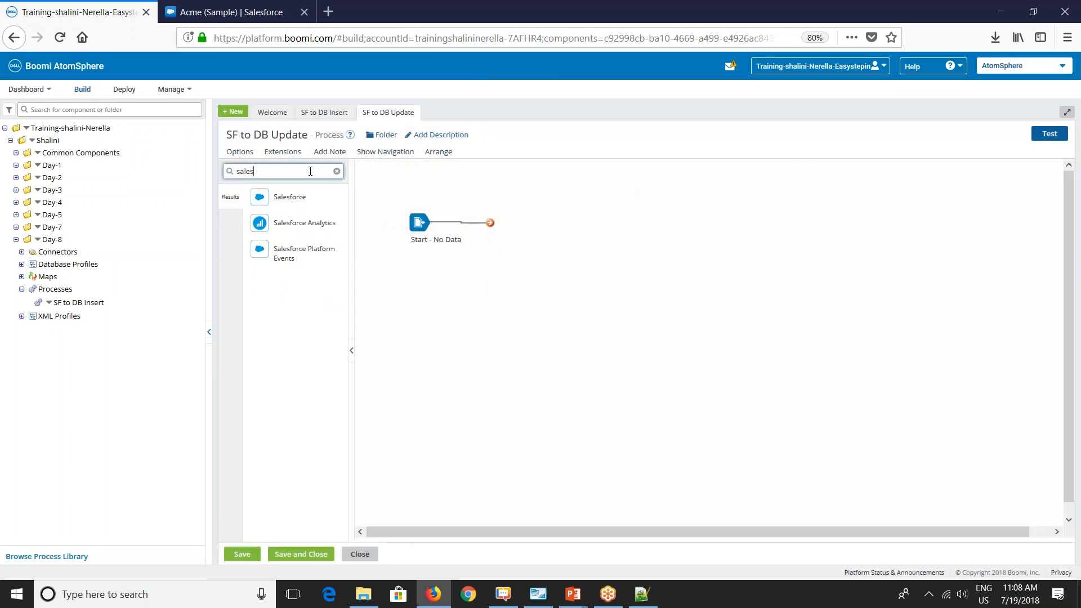
drag(282, 197, 518, 261)
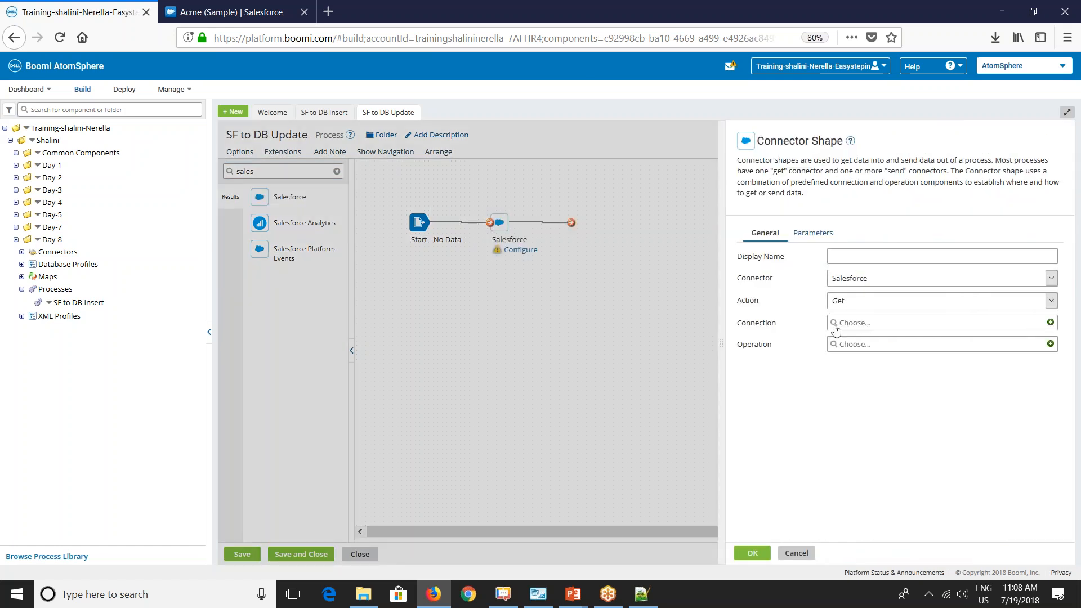
Step: Assign Salesforce Connection and the Day-8 Account Salesforce Connector Operation to the Salesforce shape, keeping the Get action
click(835, 327)
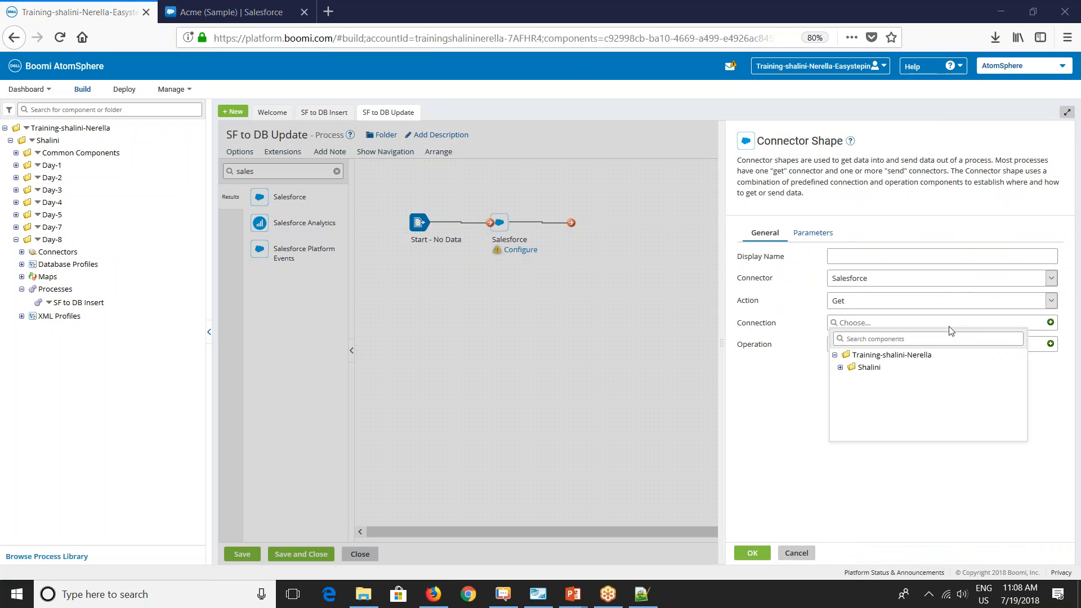
click(839, 367)
click(846, 380)
click(881, 393)
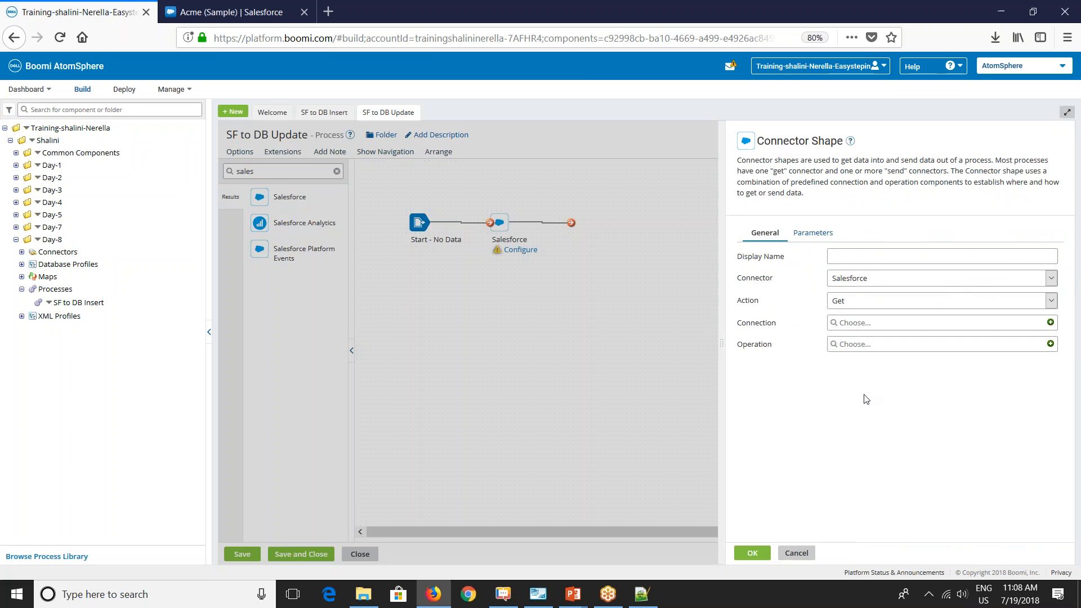
click(839, 392)
click(844, 417)
click(888, 432)
click(753, 553)
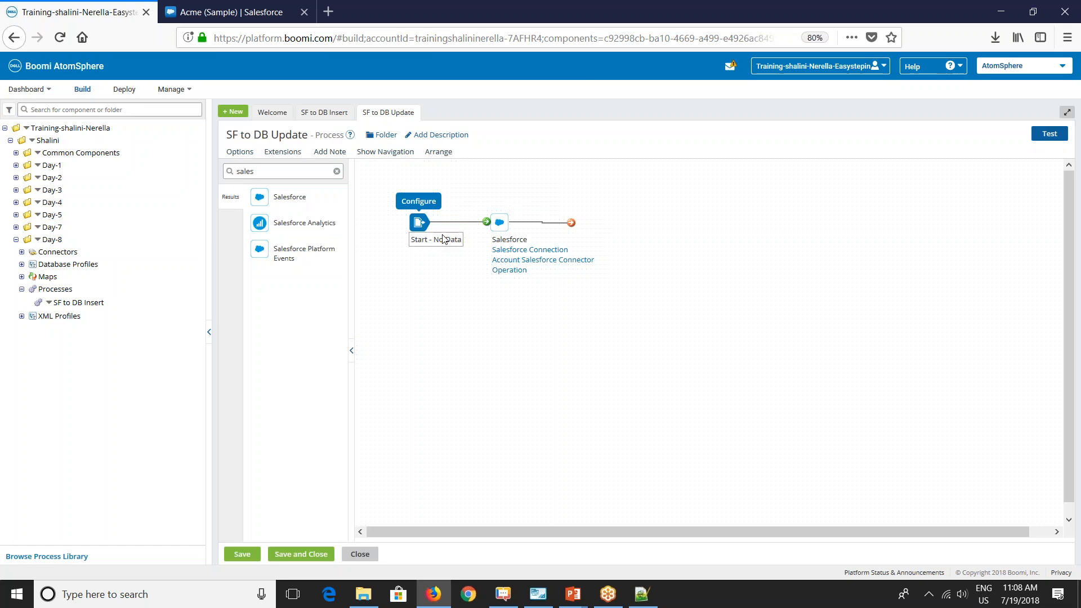
Step: Move the Start and Salesforce shapes lower on the canvas and space them farther apart
drag(419, 222, 428, 258)
click(503, 243)
drag(504, 243, 567, 279)
Step: Add a Database connector shape to the canvas beyond the Salesforce shape
drag(256, 165, 232, 168)
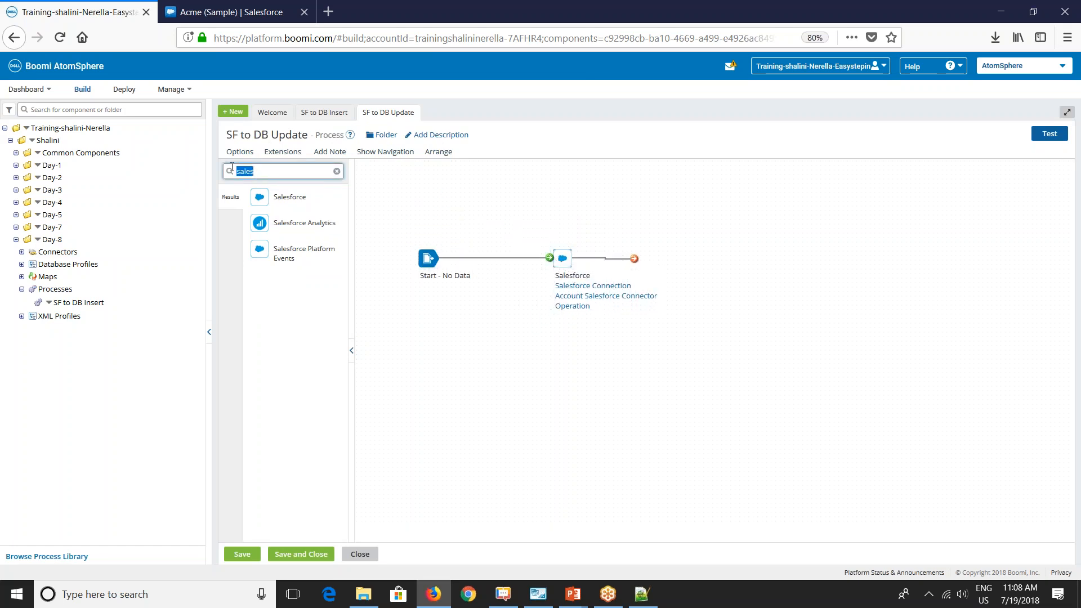
text(data)
drag(304, 223, 881, 262)
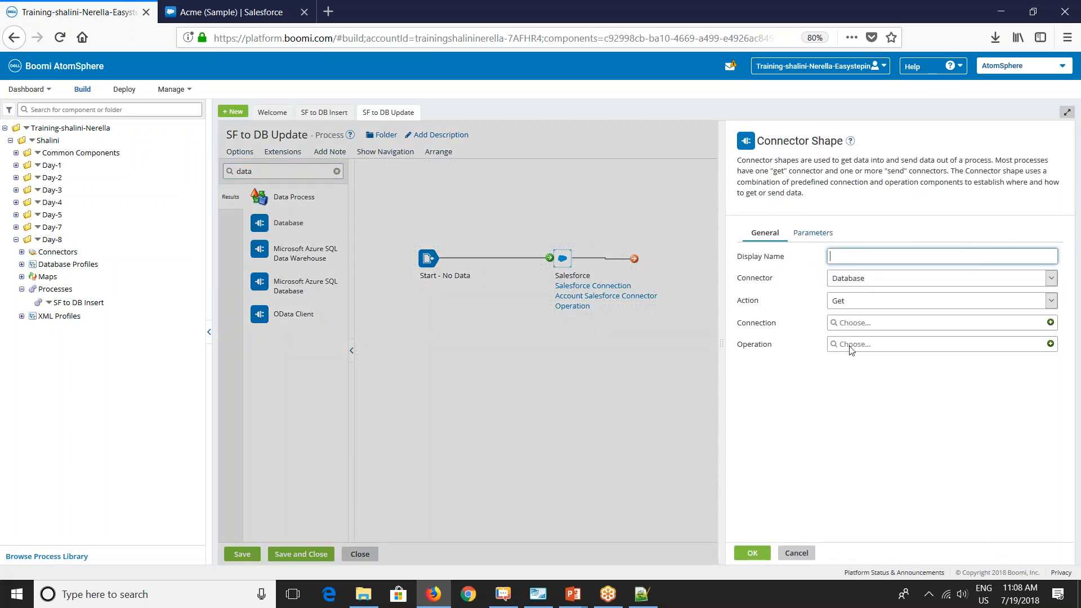
Step: Set the Database shape's action to Send and assign the Database Connection from Common Components
click(847, 299)
click(833, 327)
click(838, 331)
click(842, 372)
click(845, 385)
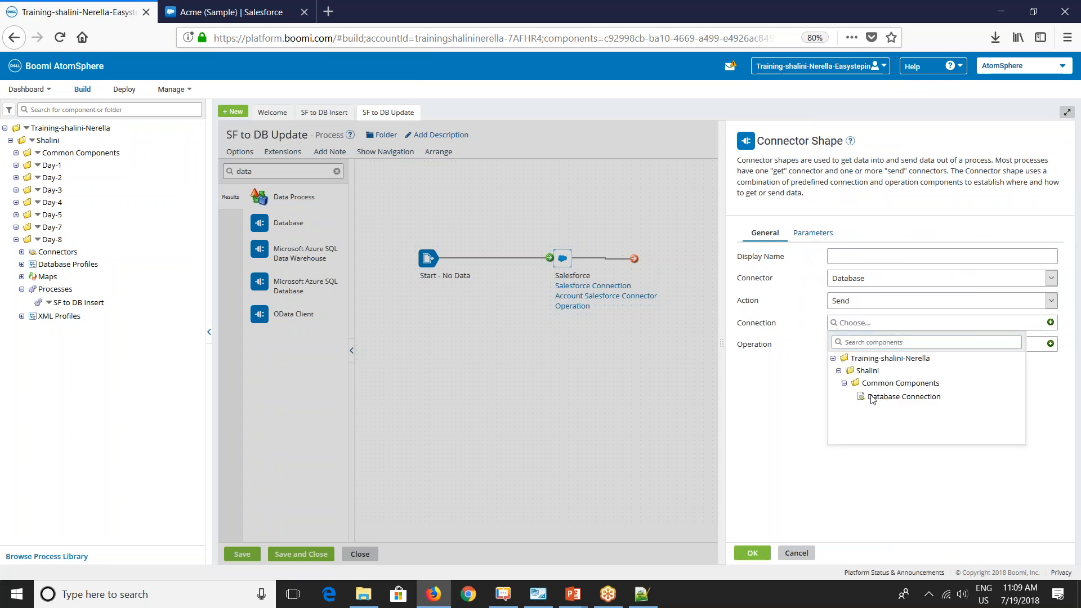
click(873, 398)
Step: Create a new operation for the Database shape and name it Account Update Database Connector Operation
click(1050, 344)
drag(248, 137, 208, 117)
text(Account Upd)
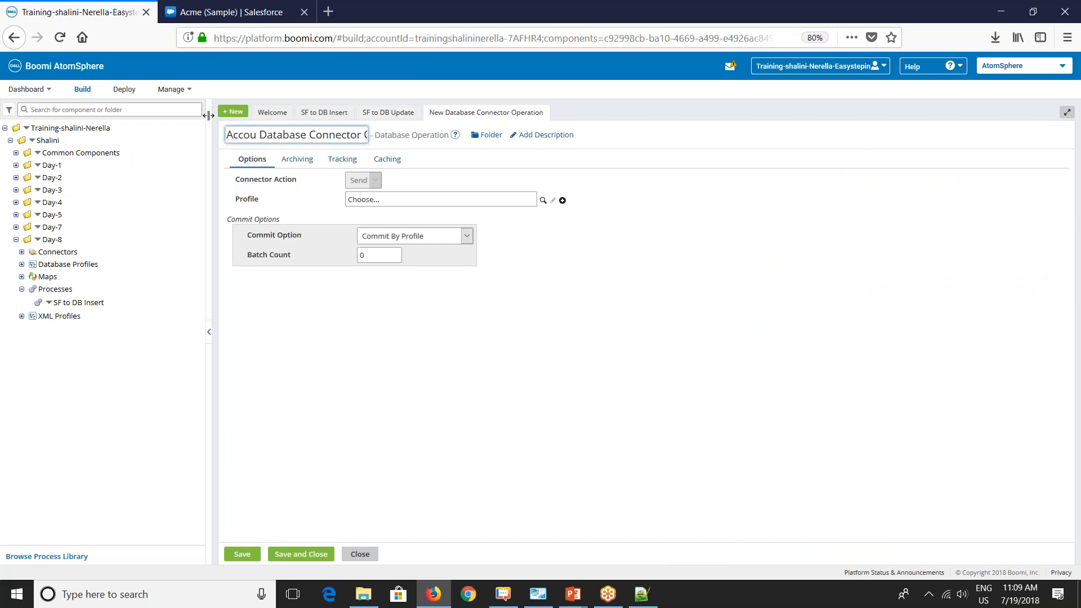
text(ate)
click(393, 387)
Step: Create a new database profile for the operation and name it Account Database Profile
click(562, 201)
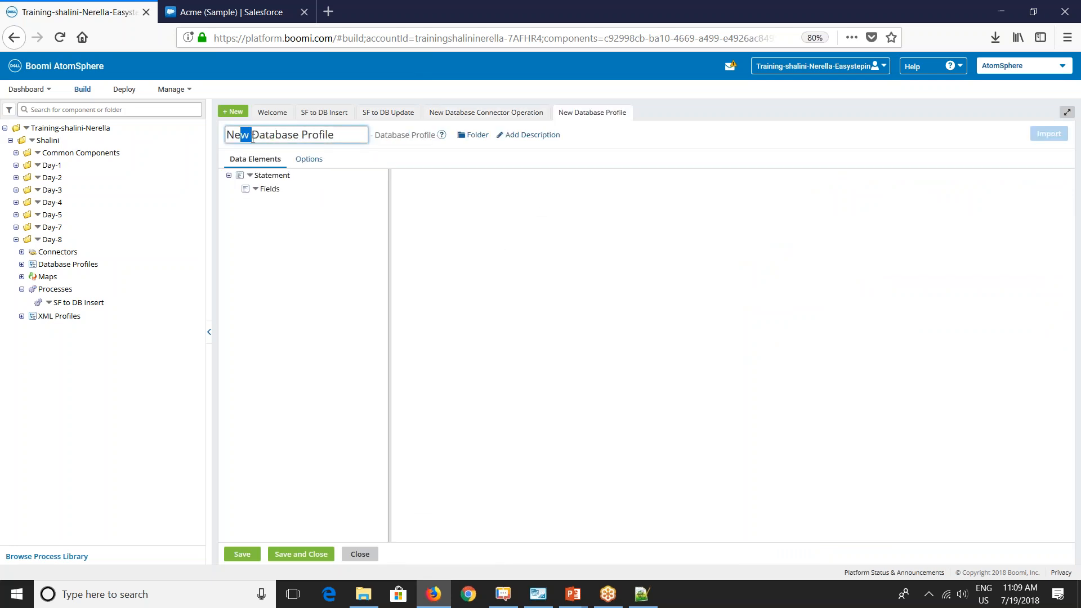
drag(251, 134, 226, 125)
text(Account)
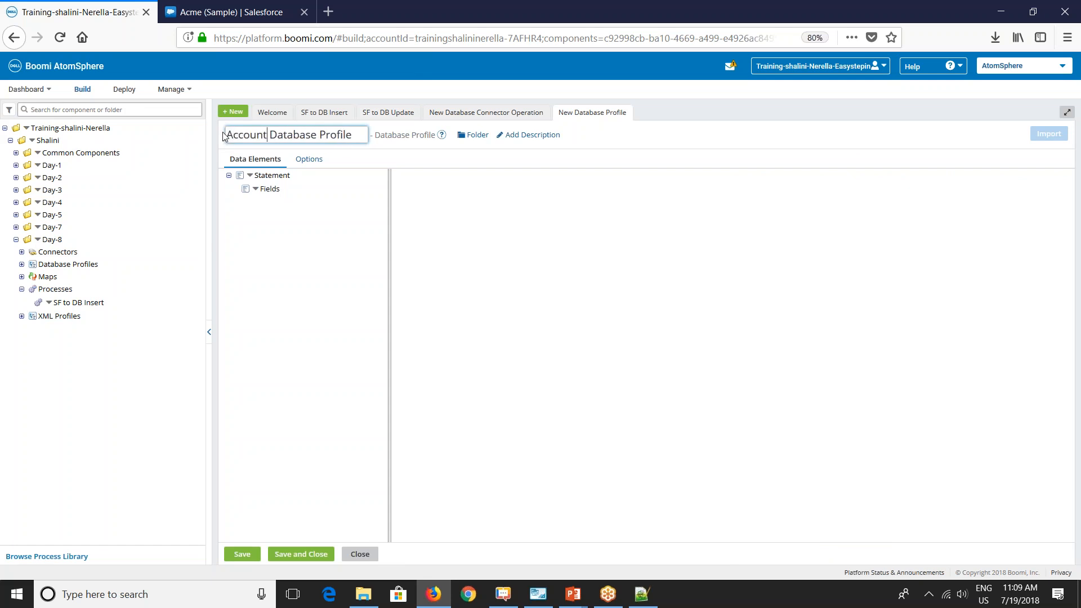
click(324, 243)
Step: Set the type of the profile's statement to Dynamic Update
click(298, 175)
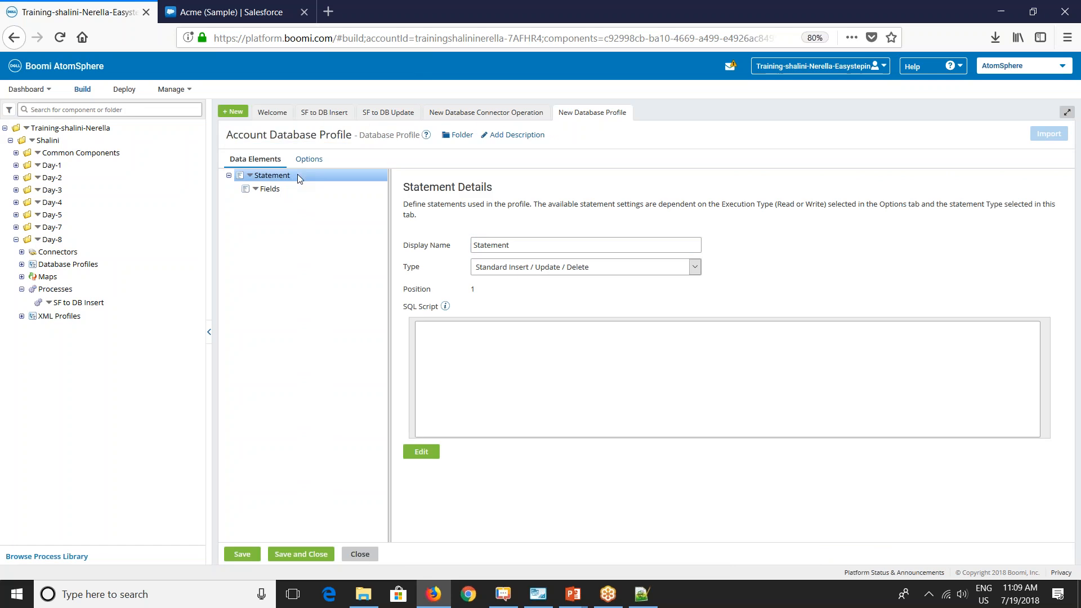
click(607, 268)
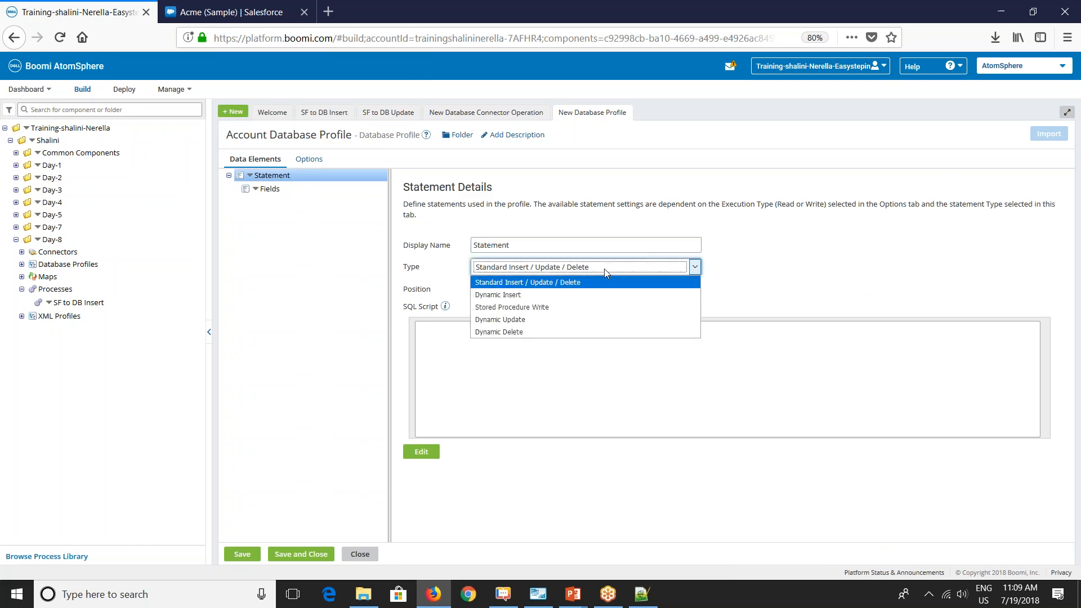
click(494, 319)
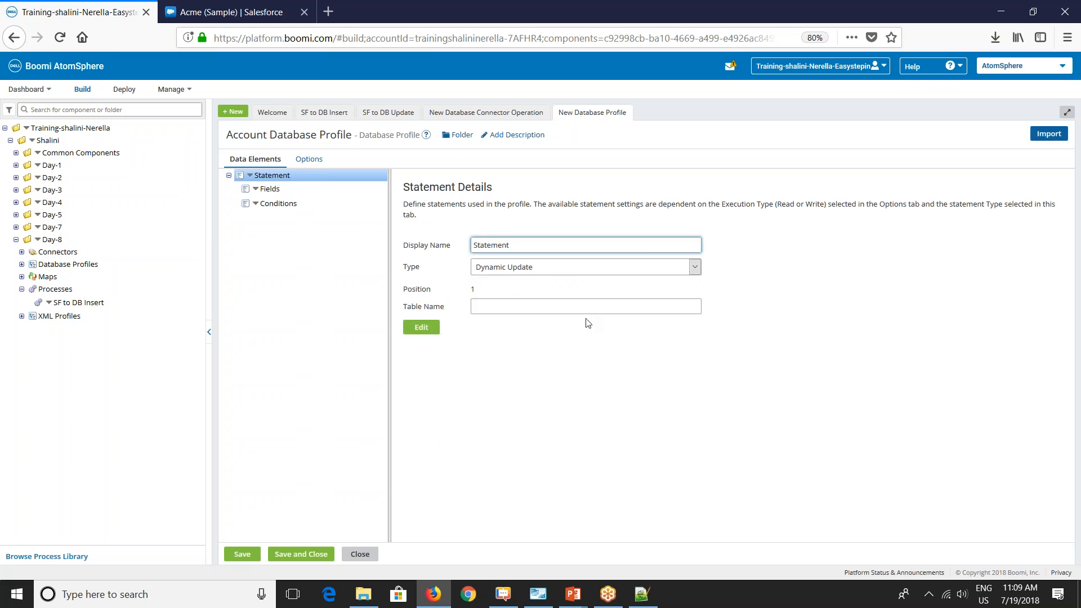
Step: Start the profile's database import, browsing in the DEV atom through the Database Connection
click(1048, 134)
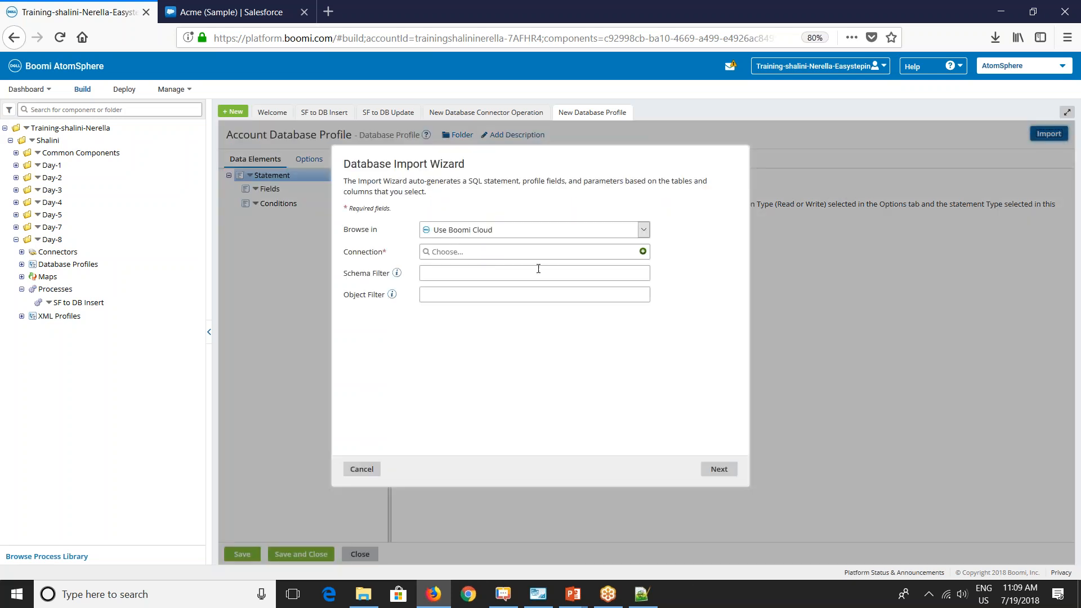
click(483, 233)
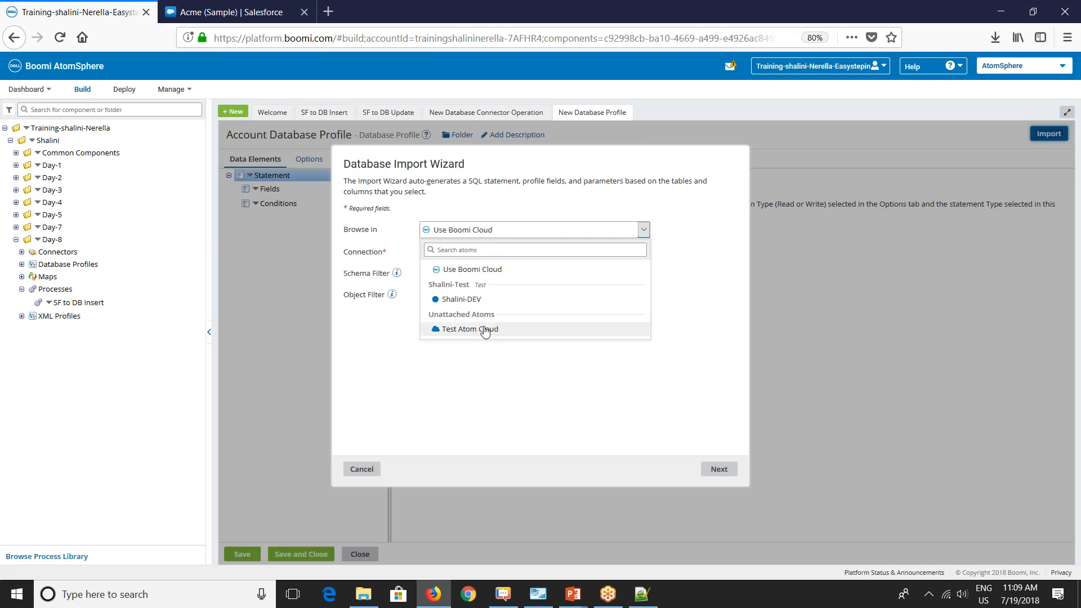
click(479, 300)
click(438, 252)
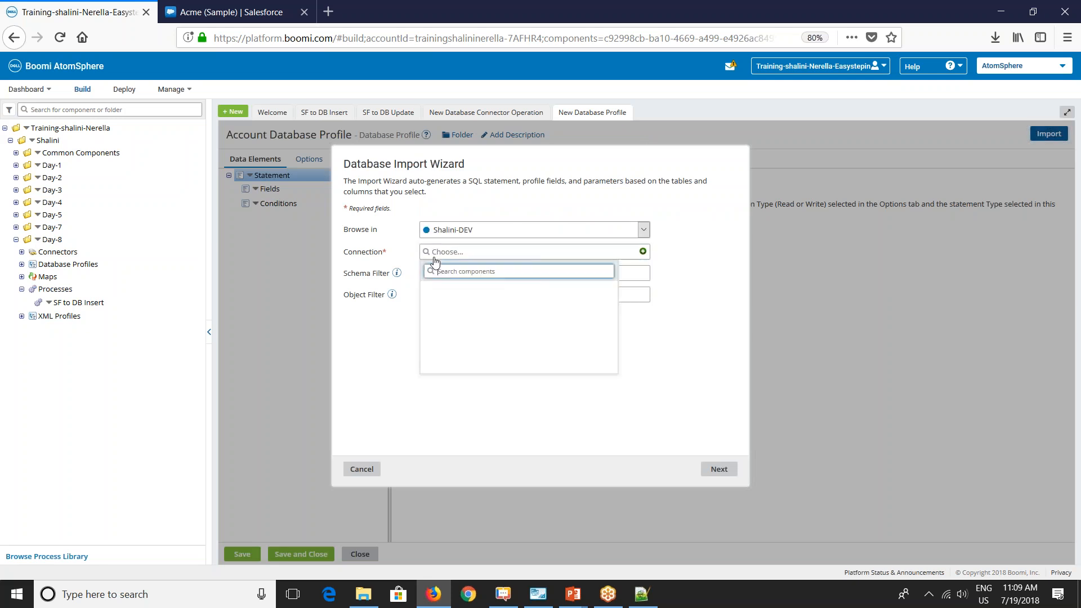
click(432, 300)
click(437, 312)
click(496, 326)
click(726, 470)
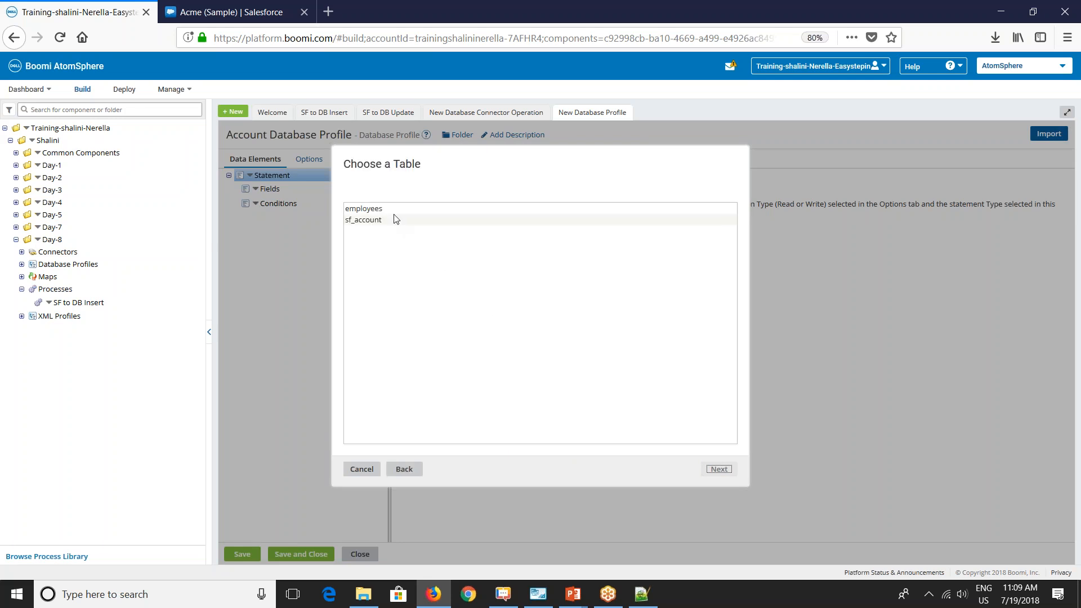
Step: Choose the sf_account table and include all of its columns in the import
click(363, 221)
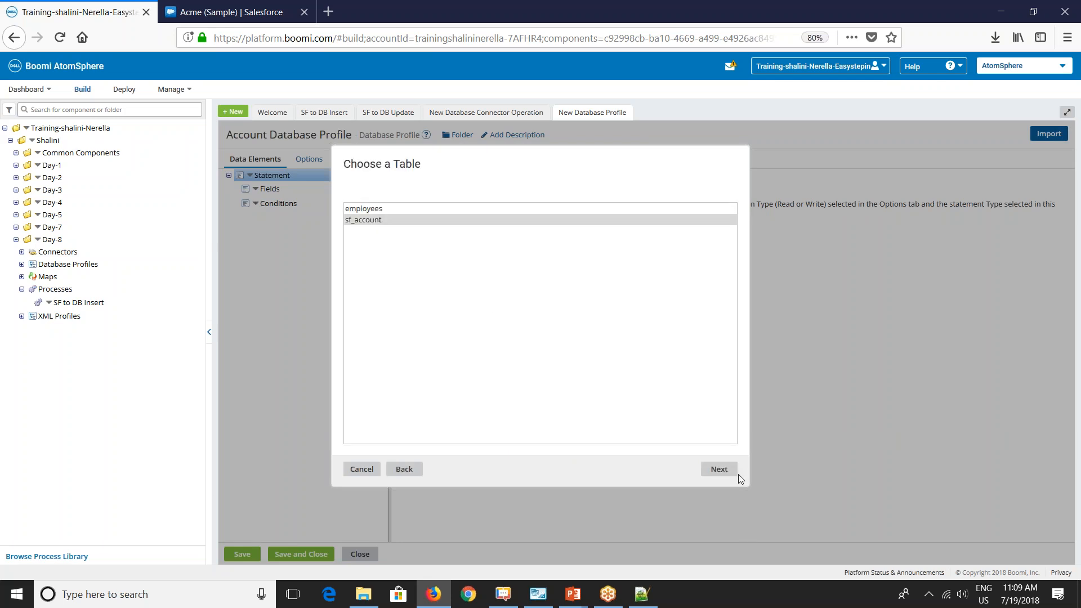
click(719, 472)
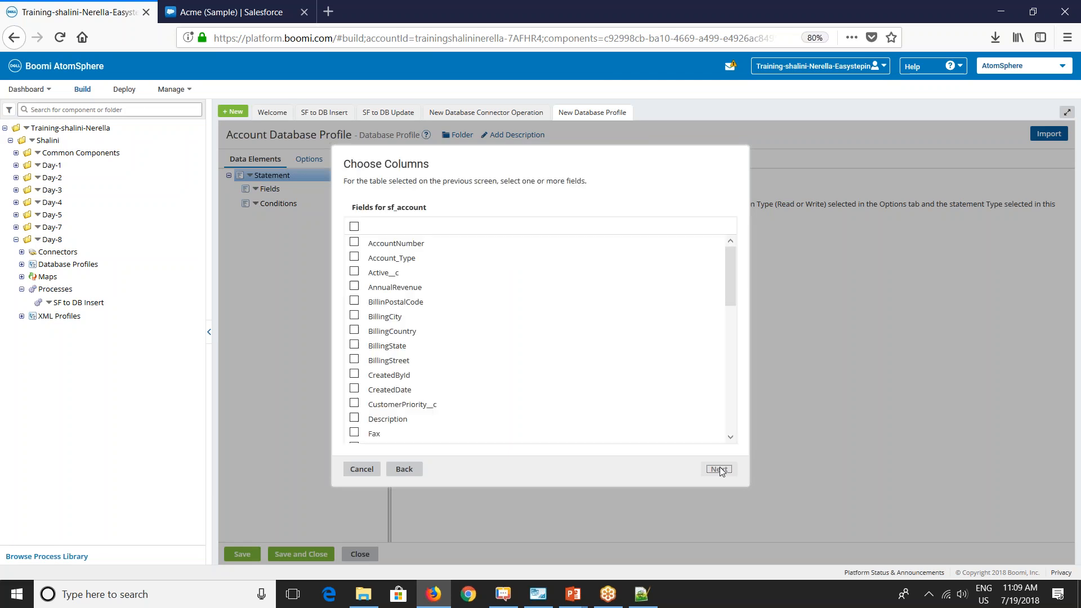
click(354, 227)
click(719, 474)
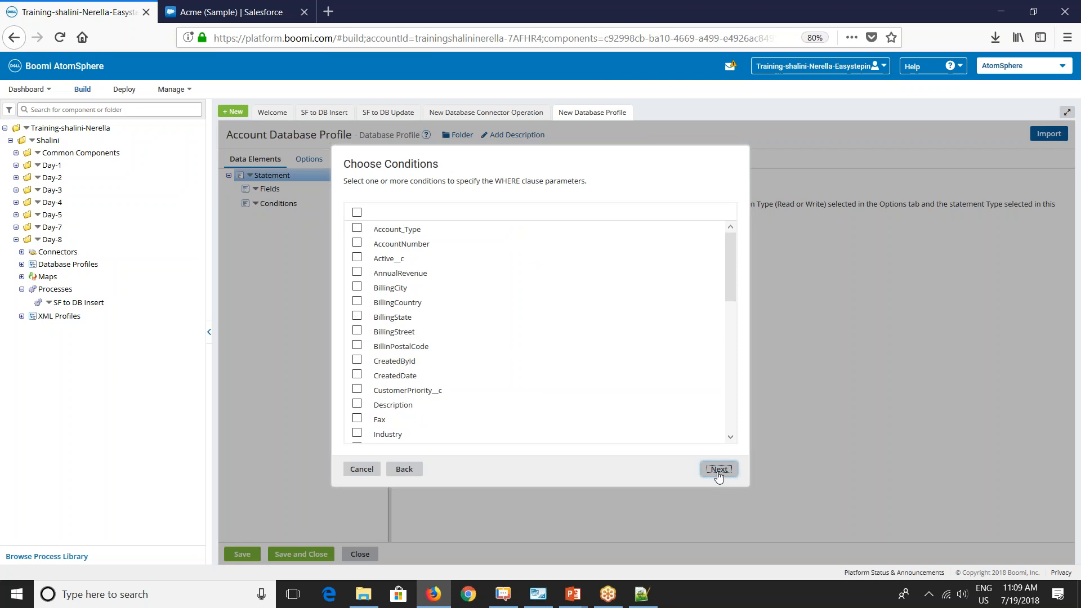
click(357, 212)
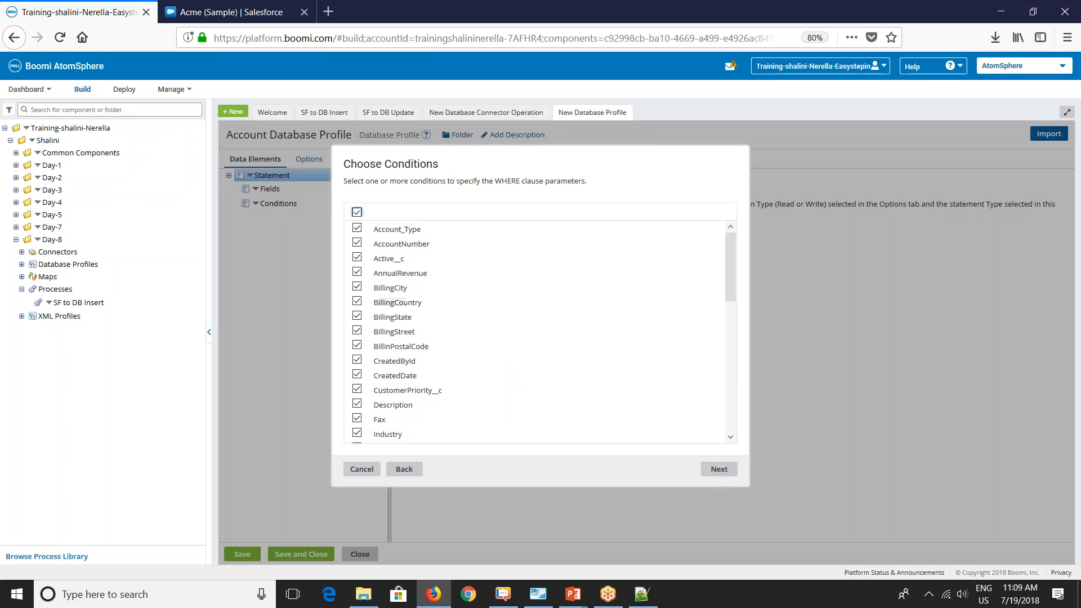
drag(375, 180, 511, 181)
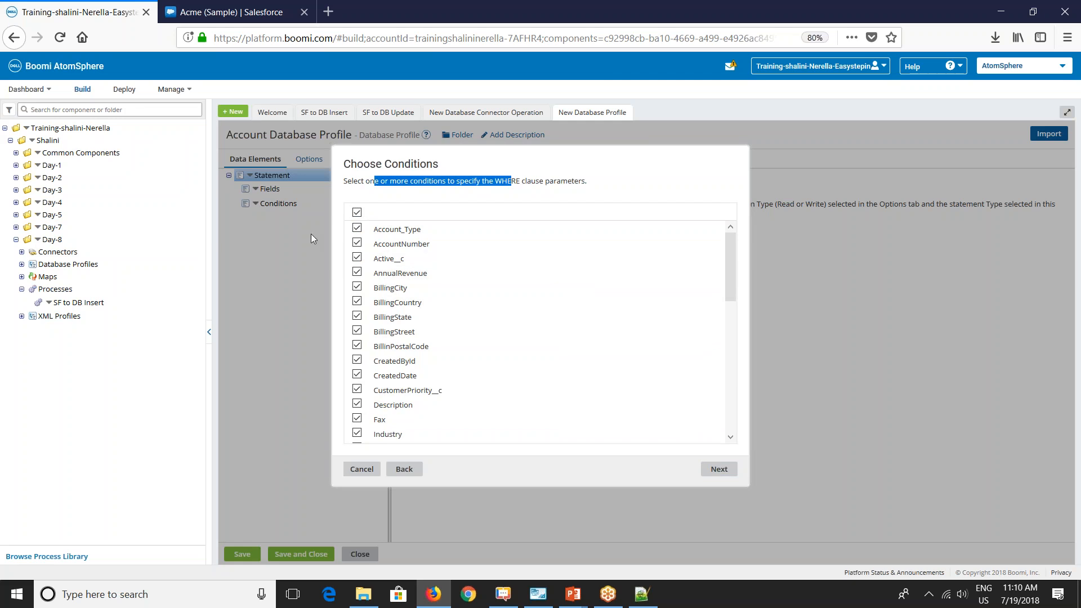
click(357, 213)
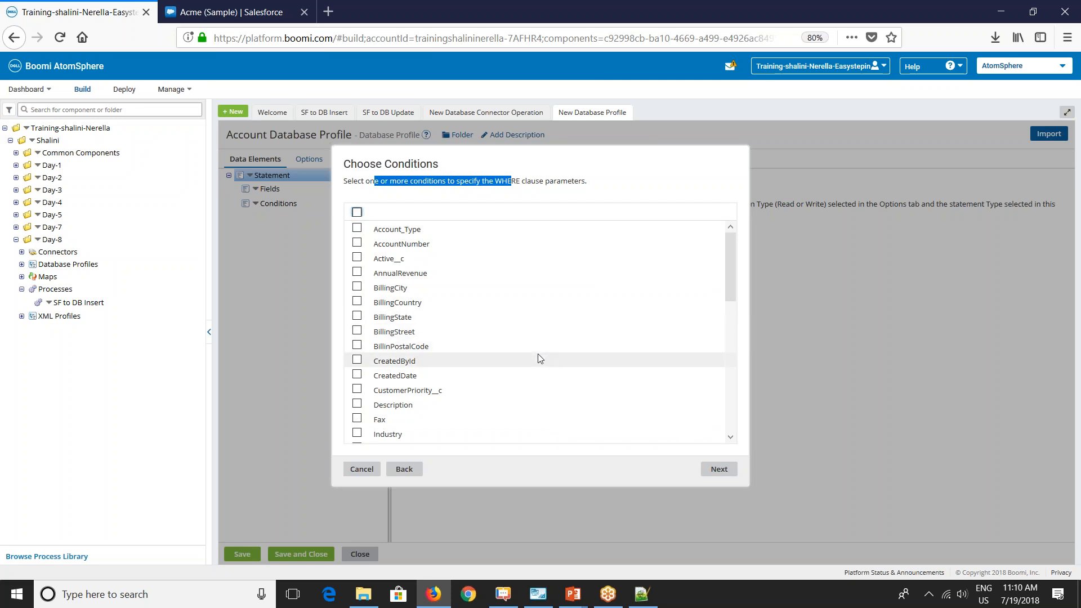
Step: Finish the import with SF_Id as the only WHERE clause condition, and inspect the profile's imported fields and conditions
scroll(538, 356, down, 5)
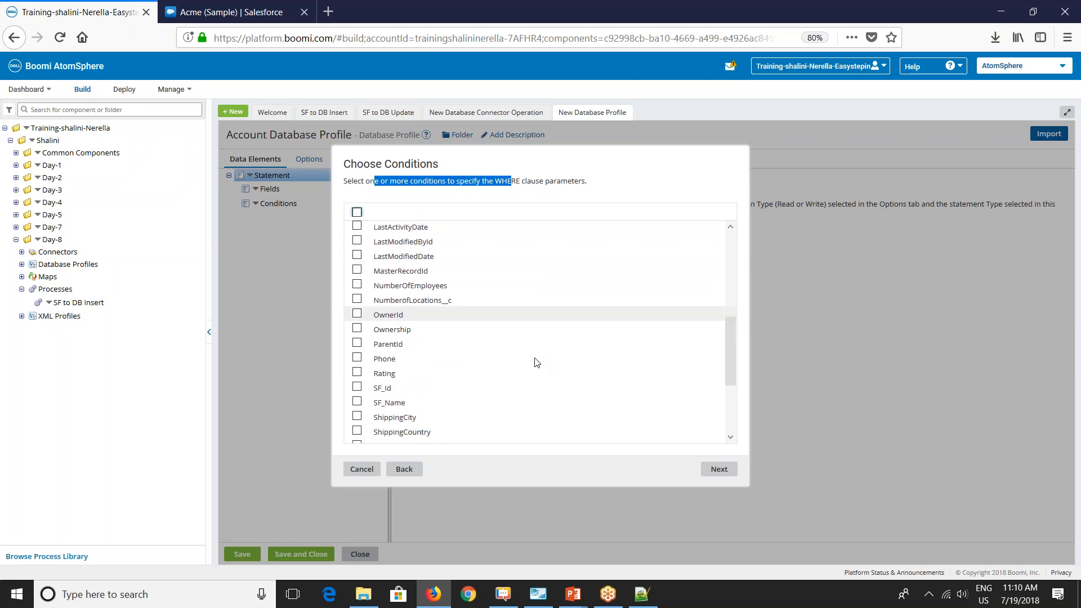
scroll(532, 378, down, 2)
click(356, 319)
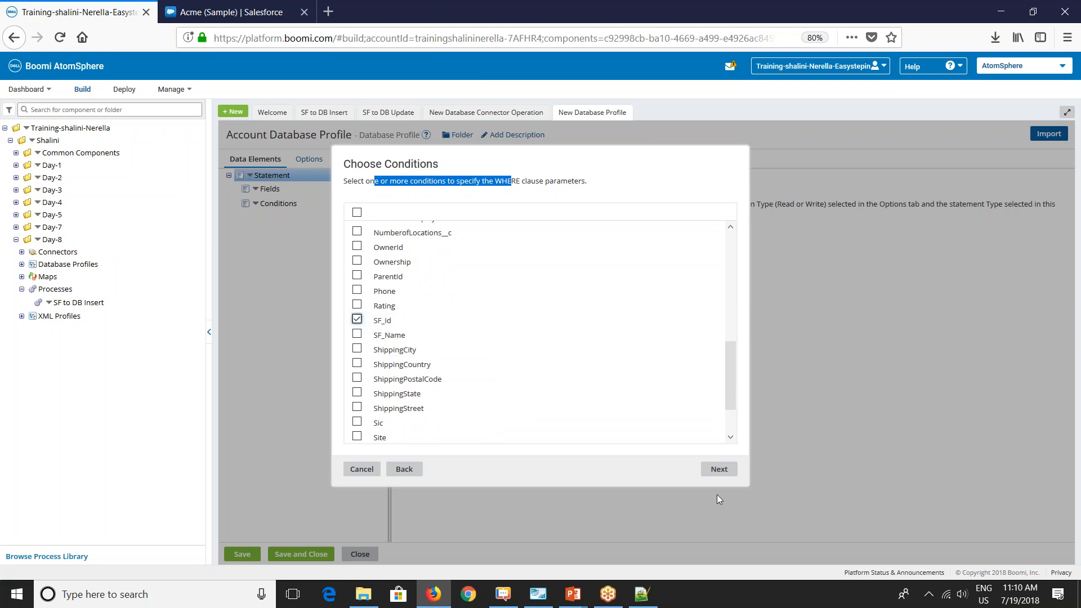
click(720, 470)
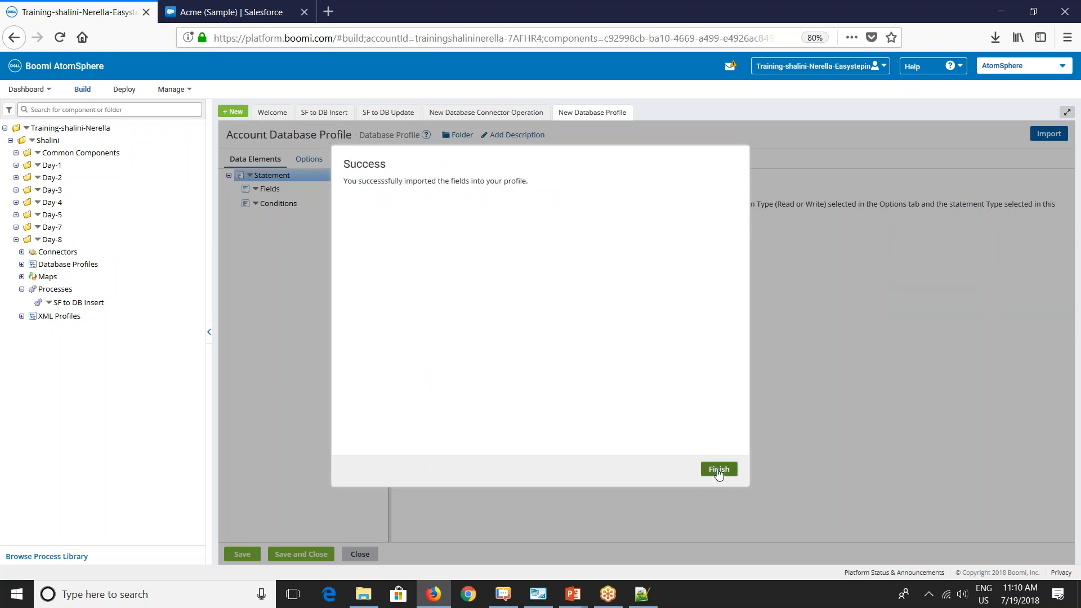
click(718, 470)
click(235, 188)
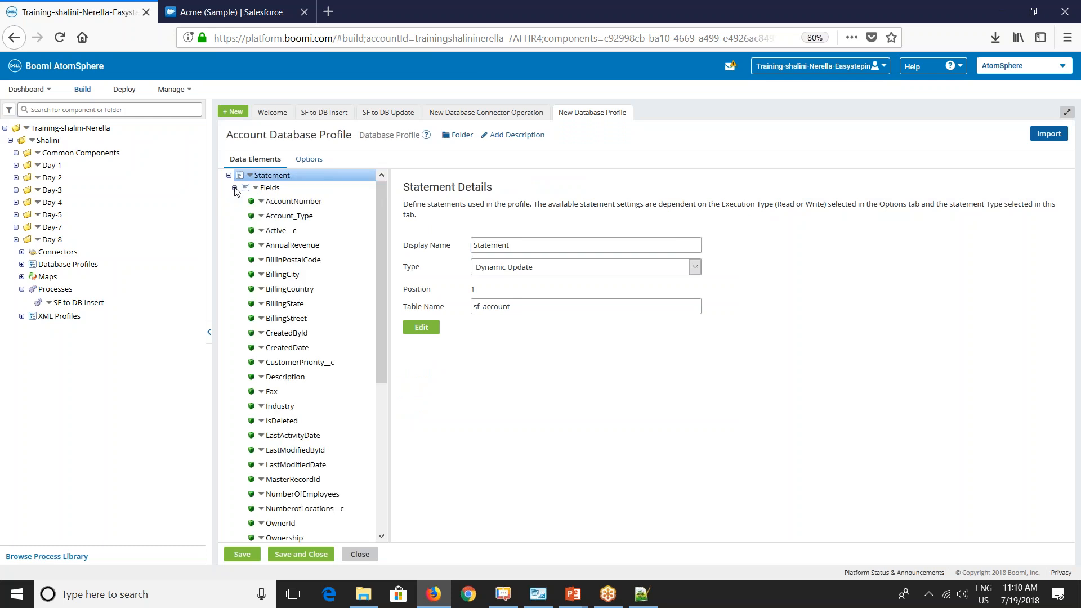
scroll(367, 335, down, 5)
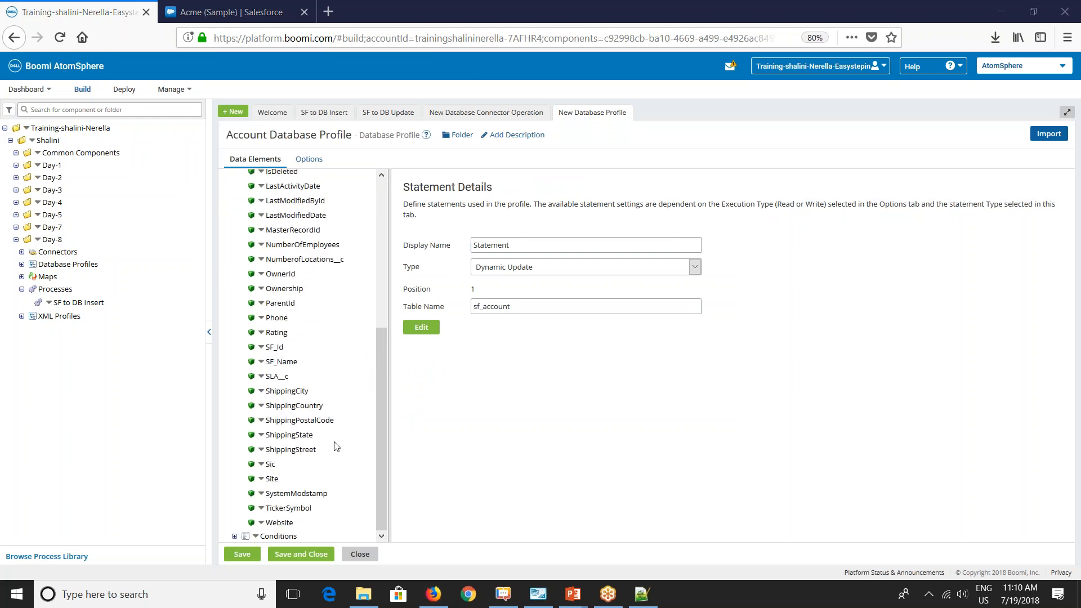
click(234, 535)
click(234, 535)
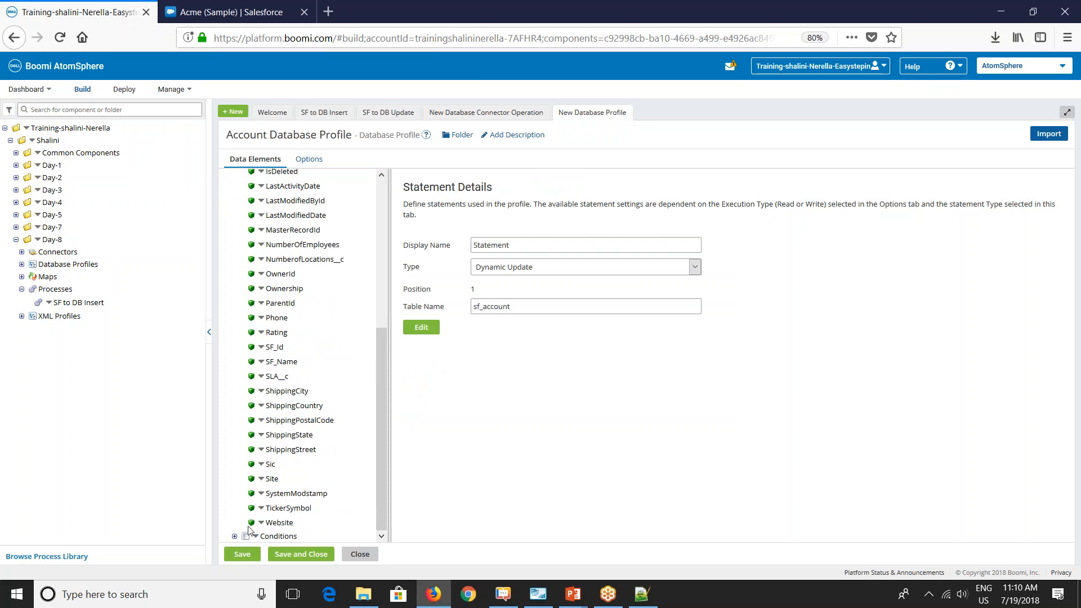
Step: Check the fields under Conditions in the new Dynamic Update database profile, and save and close the profile
click(234, 536)
scroll(275, 521, down, 1)
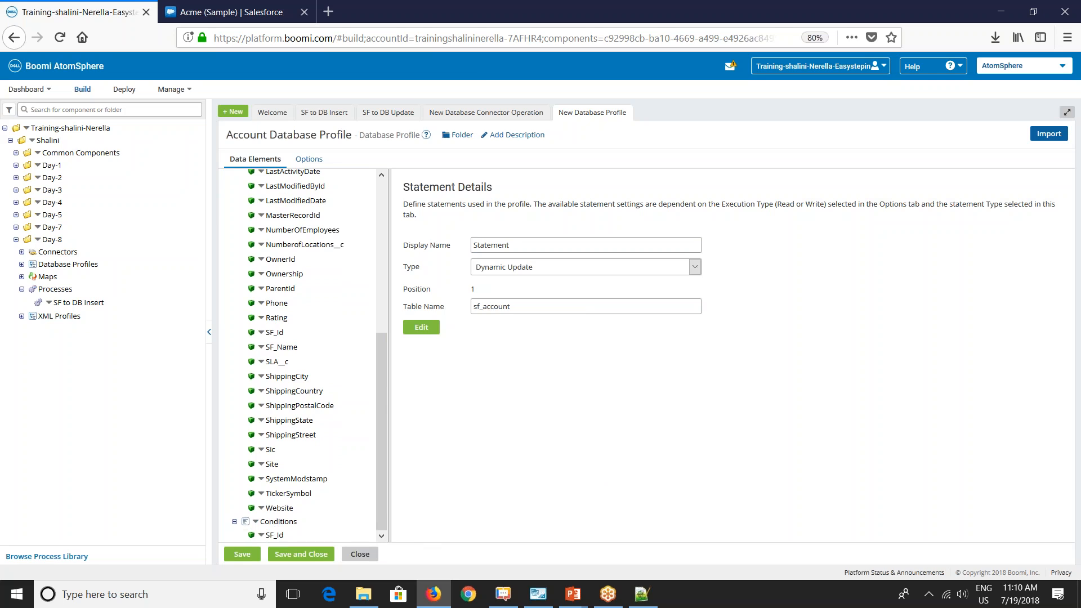
click(317, 554)
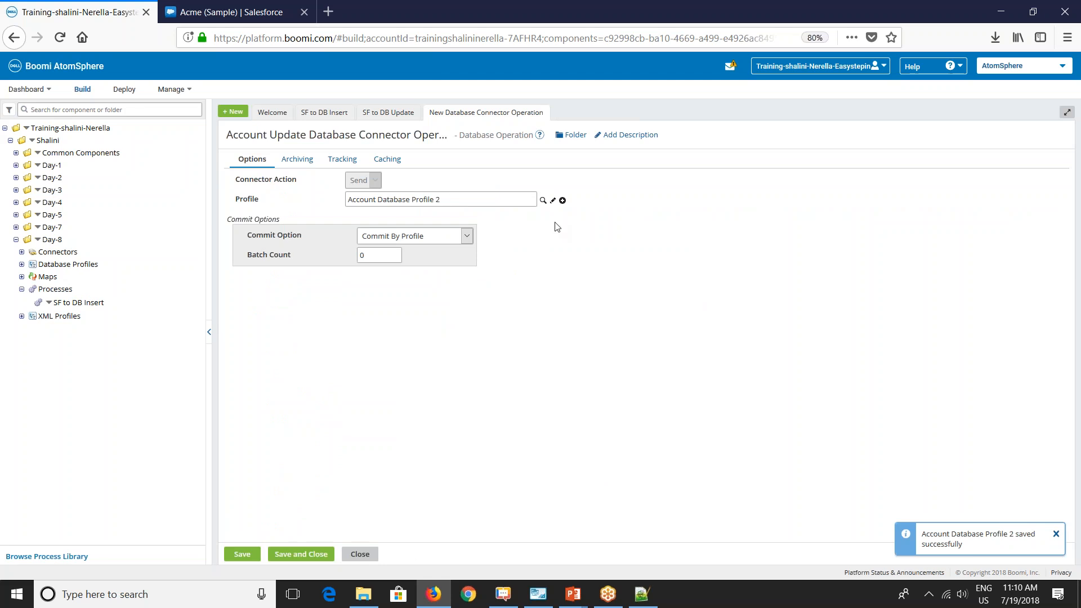
Step: Rename the operation's profile to "Account Update Database Profile", and save and close both the profile and the update connector operation
click(552, 201)
click(266, 137)
click(271, 136)
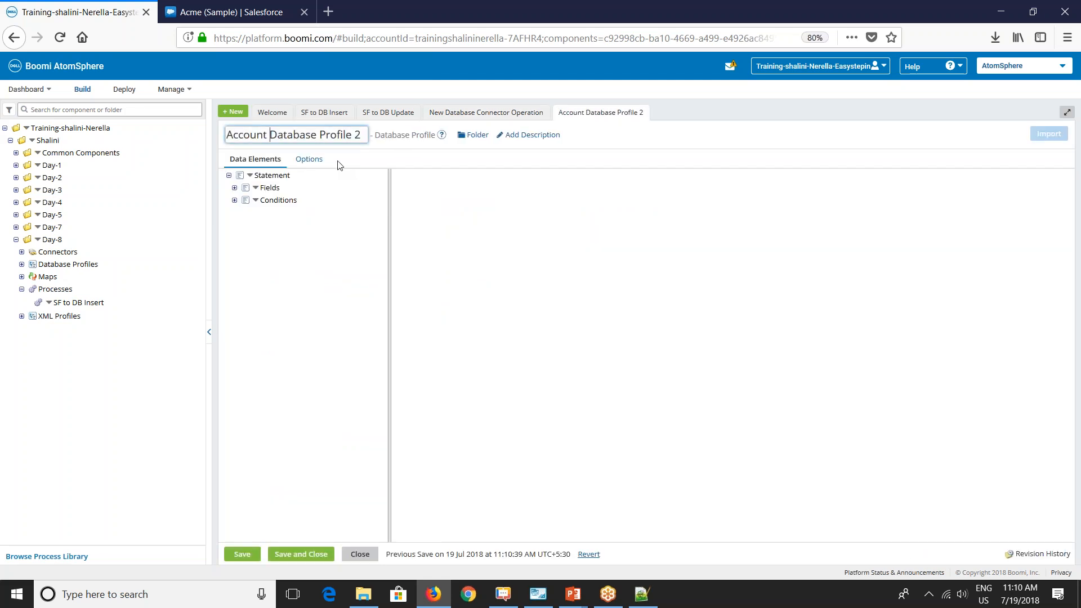
text(Update)
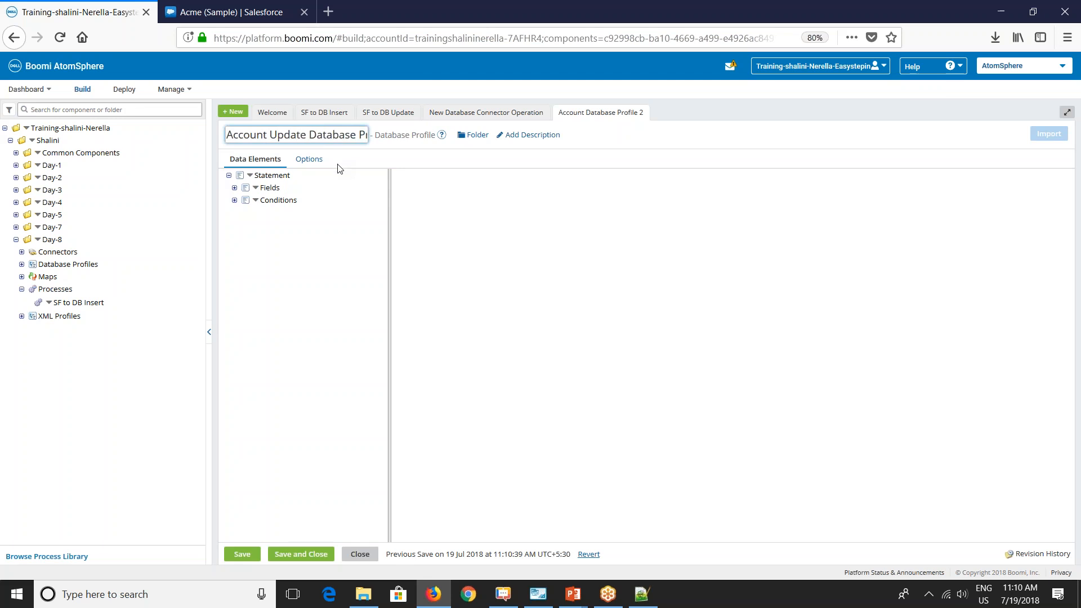
click(366, 135)
key(BackSpace)
key(BackSpace)
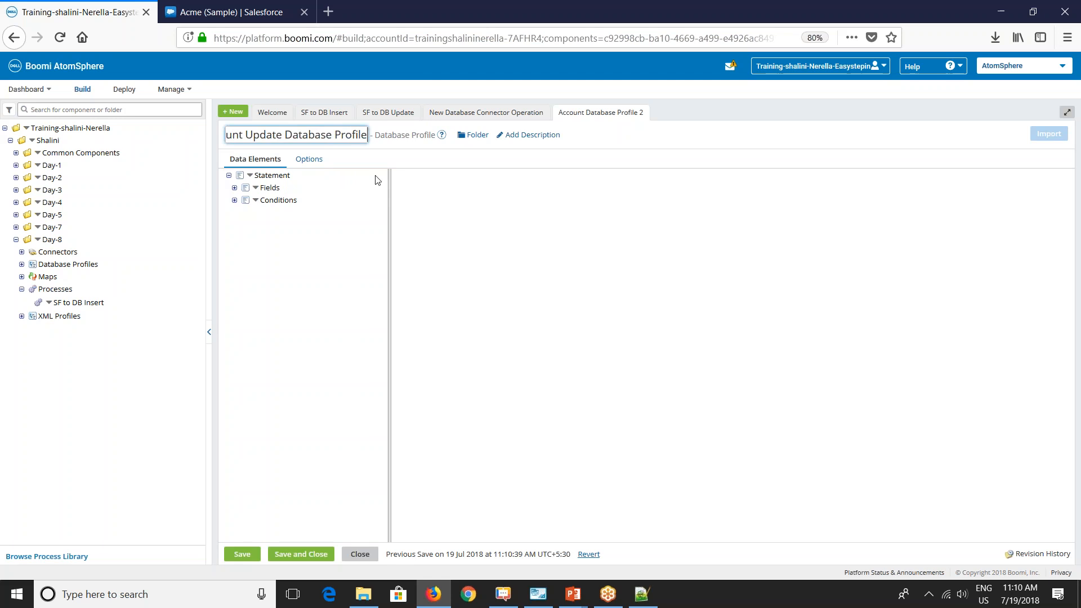
click(488, 298)
click(307, 556)
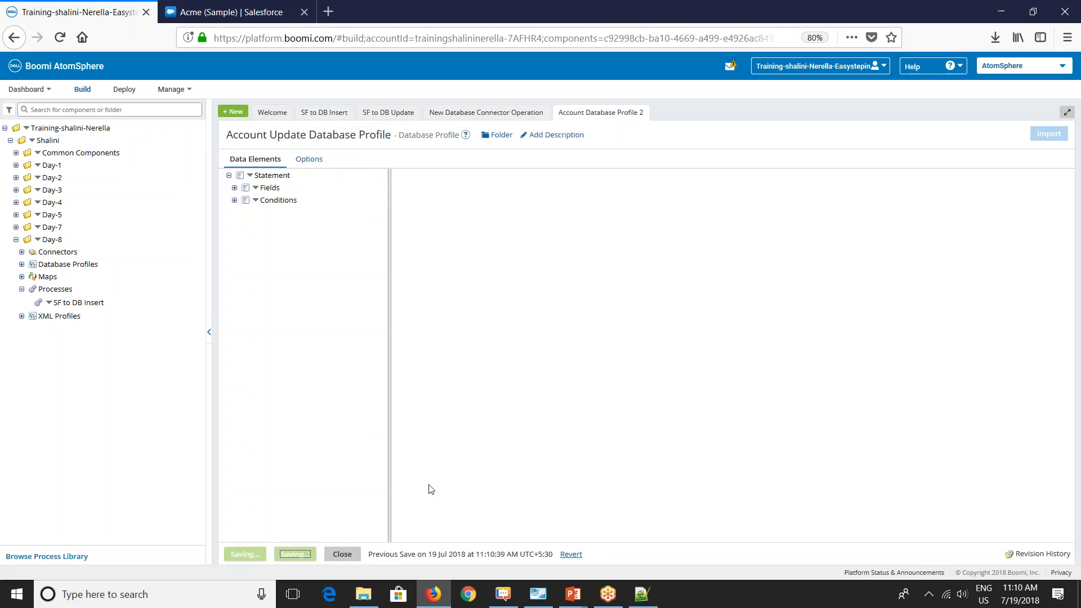
click(298, 554)
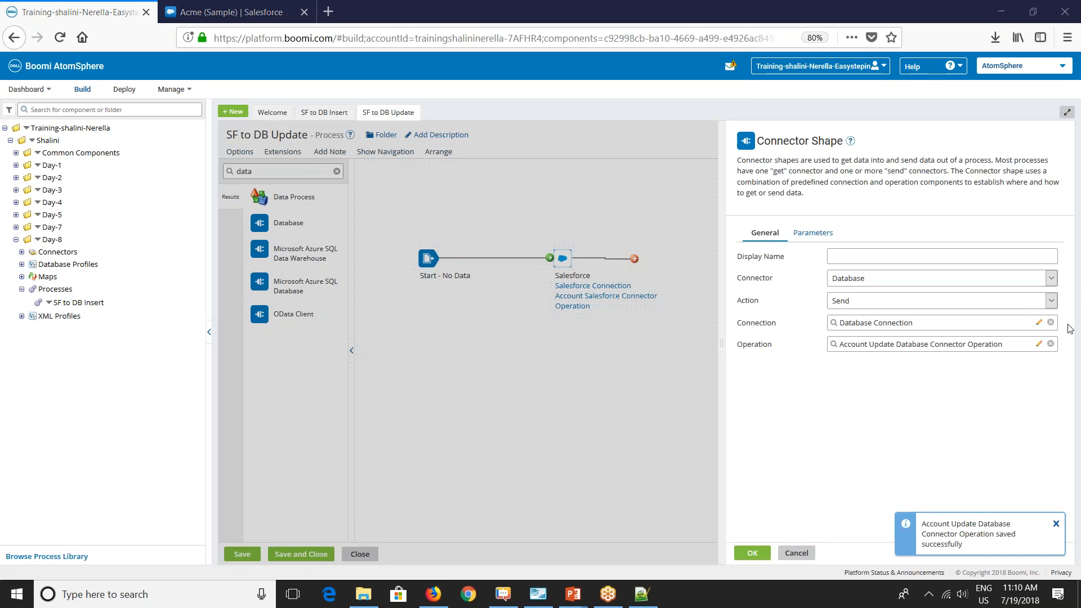
Step: Review the update operation's commit options, keep Commit By Profile, and confirm the Database connector shape's settings
click(1039, 344)
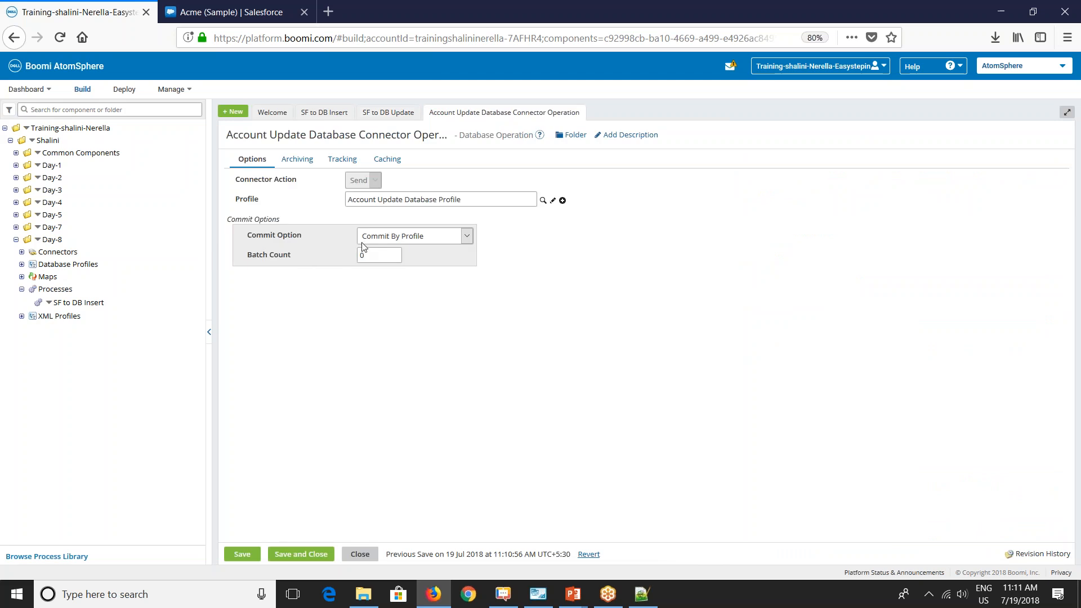
click(388, 239)
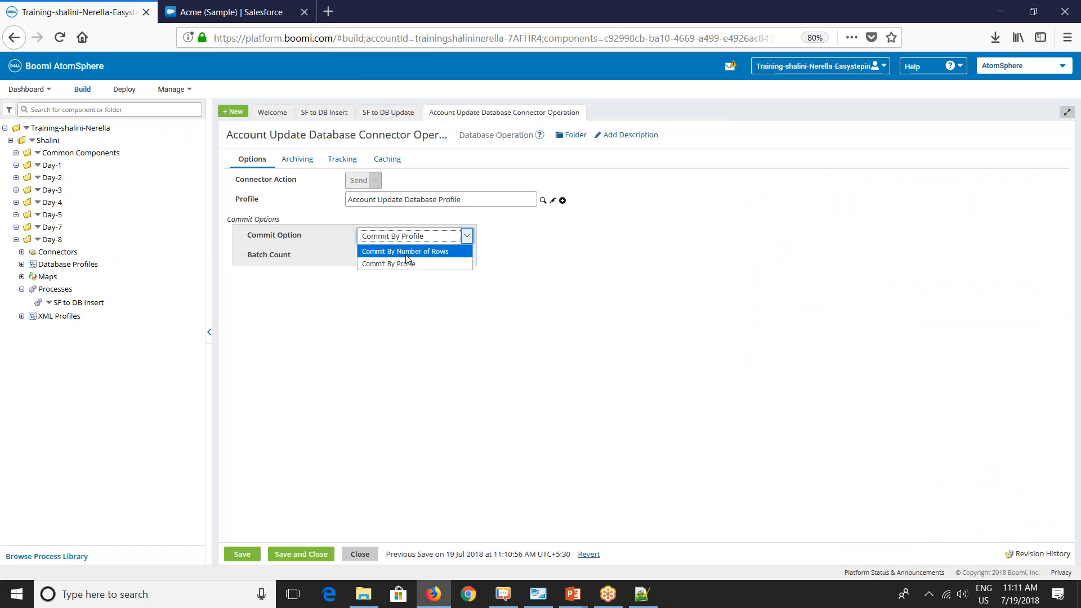
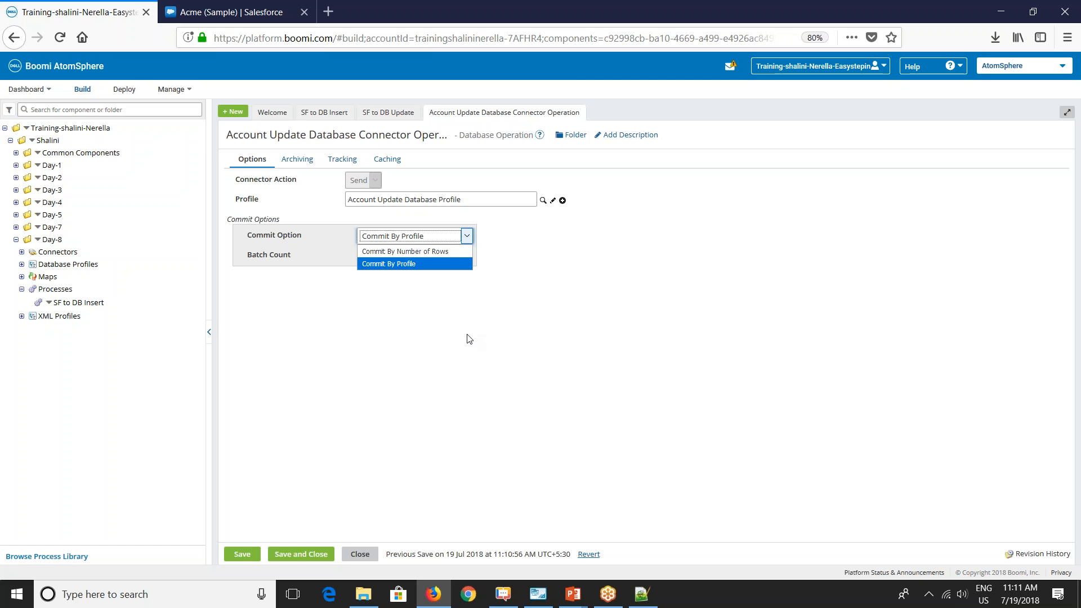
click(409, 263)
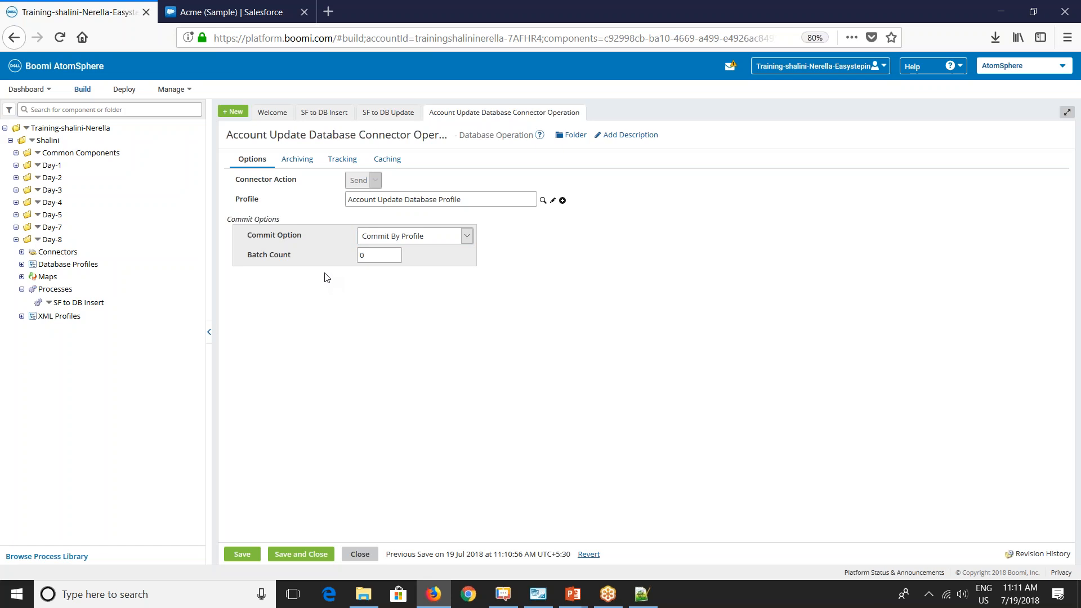
click(301, 554)
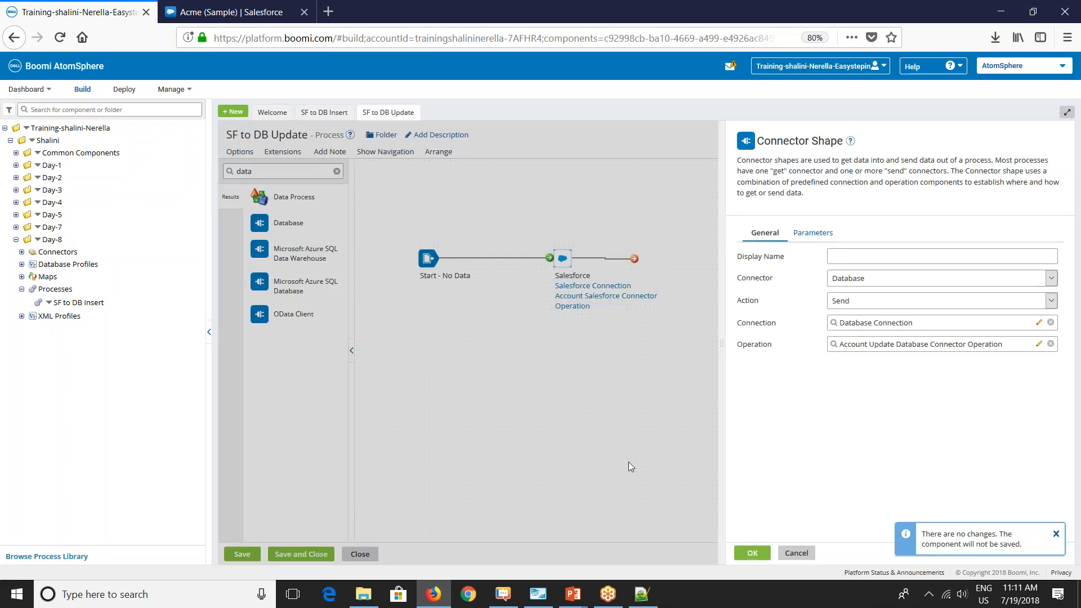
click(742, 550)
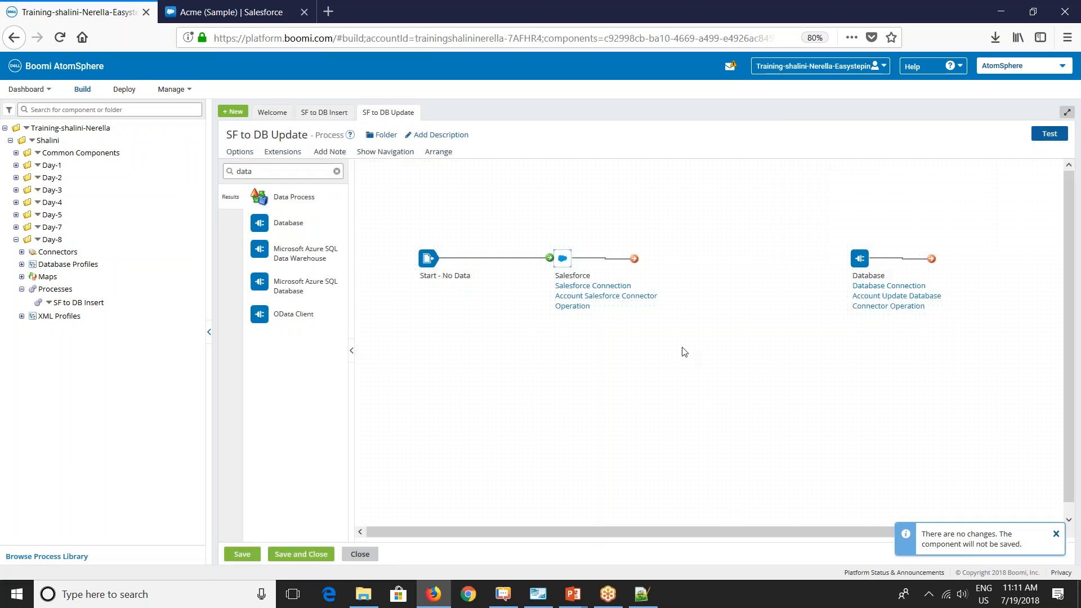
Step: Find the Map shape and place it between the Salesforce and Database shapes in the process
drag(251, 171, 213, 153)
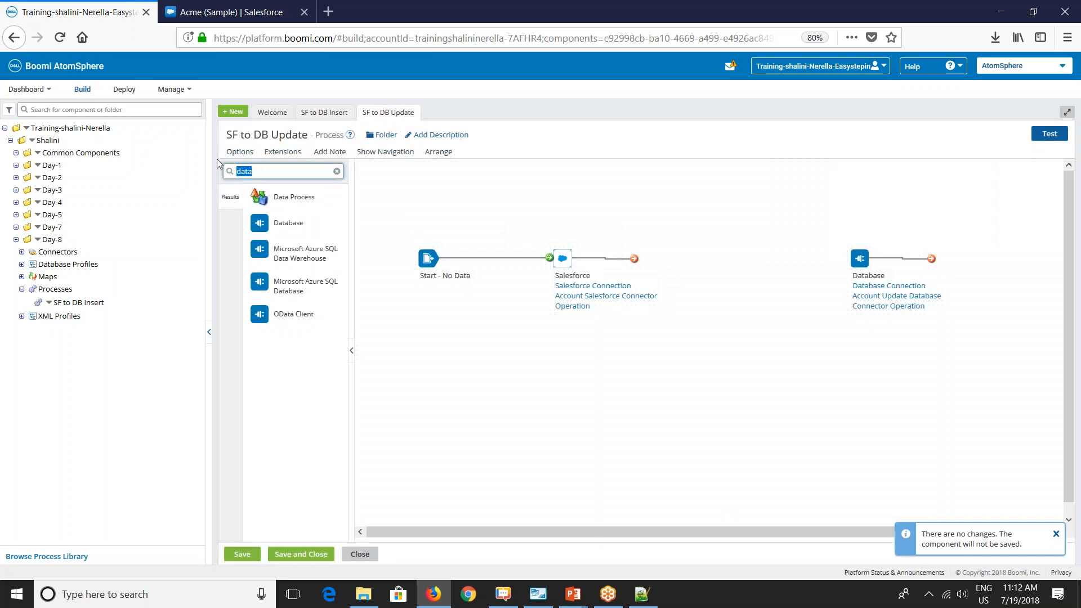
text(map)
drag(266, 197, 701, 270)
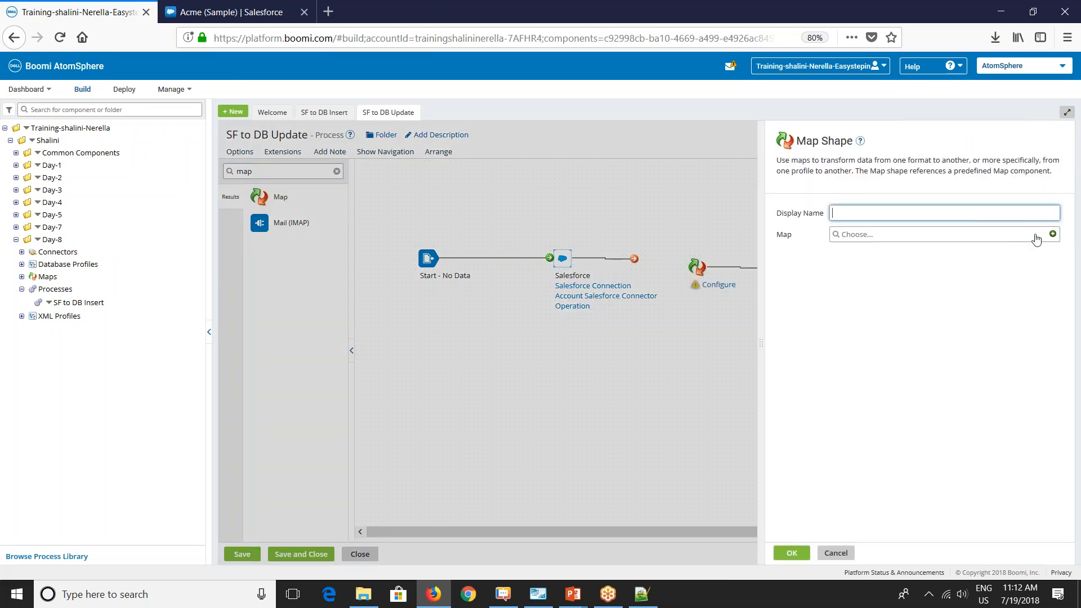
Step: Create a new map component for the Map shape and name it "SF to DB Account Update Map"
click(1052, 234)
double_click(237, 135)
text(SF to DB )
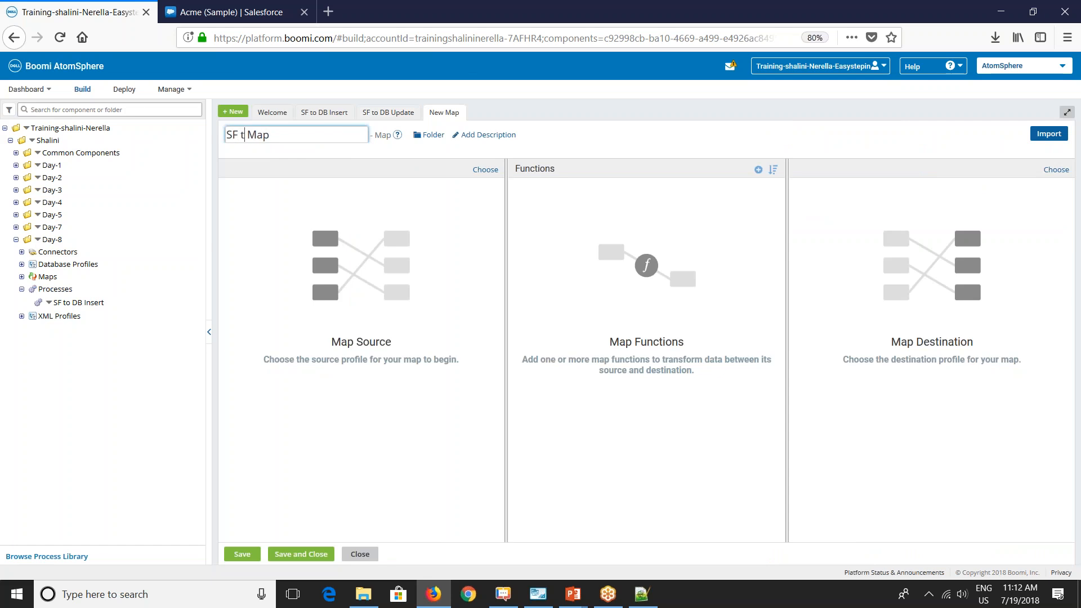
text(Account Update)
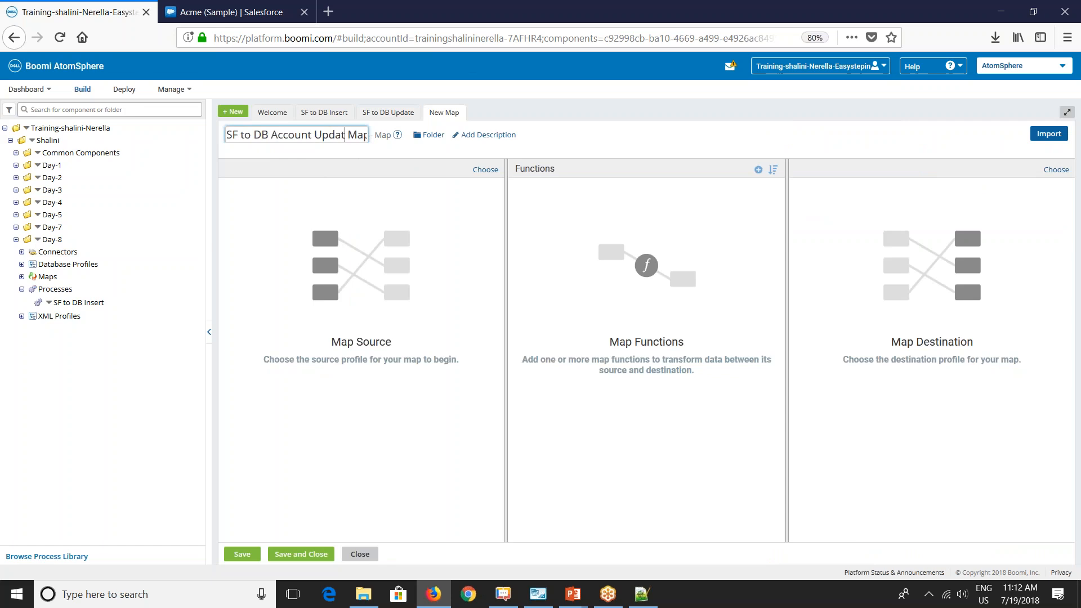
click(369, 212)
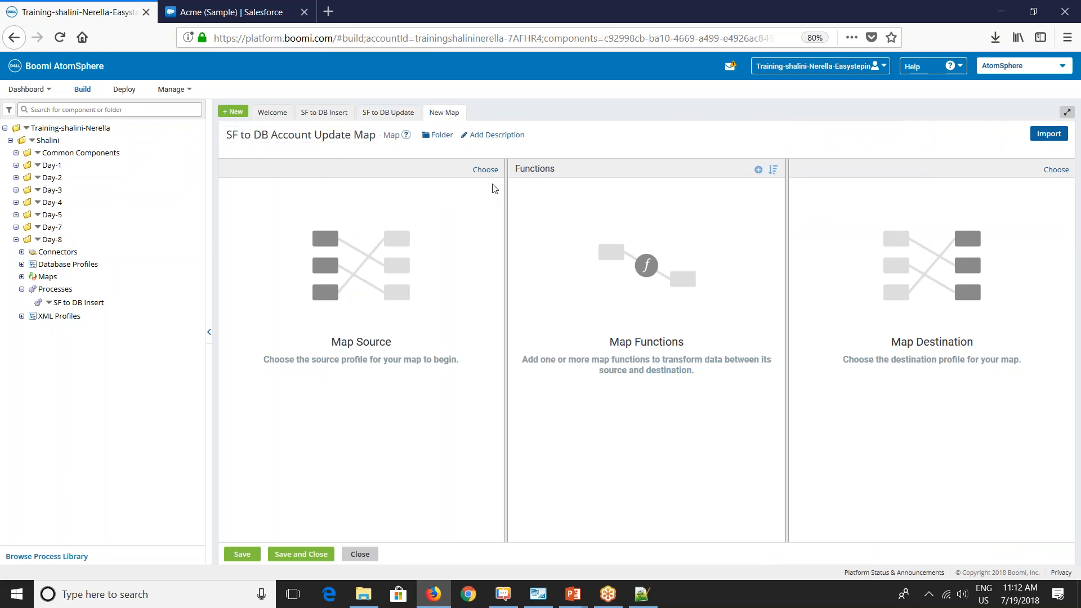
Step: Set the map source to the XML profile SF_Account_QUERY_Response from the Day-8 folder
click(486, 170)
click(492, 206)
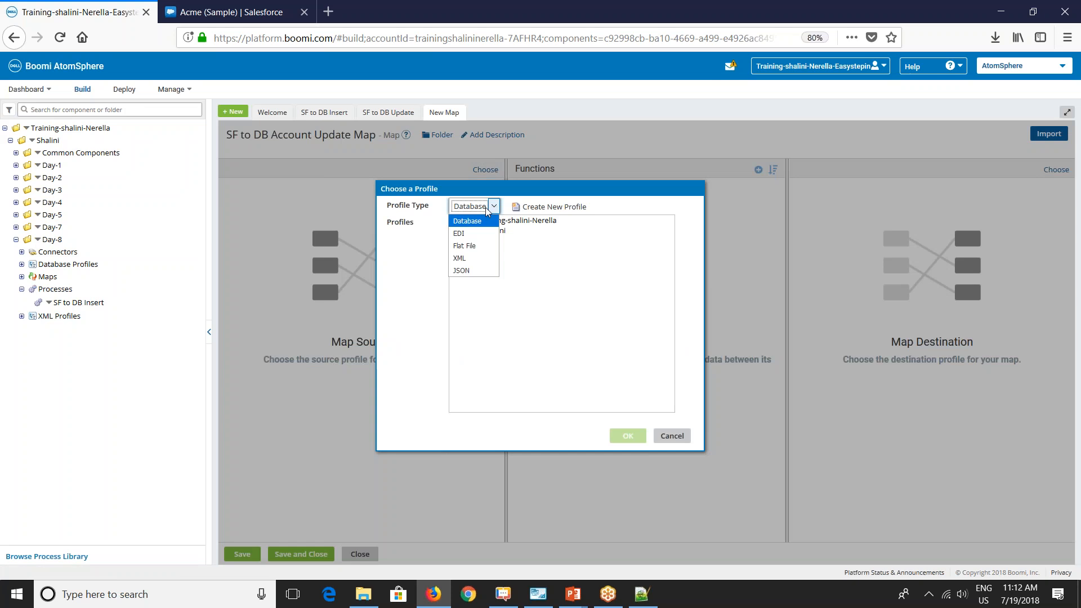
click(465, 259)
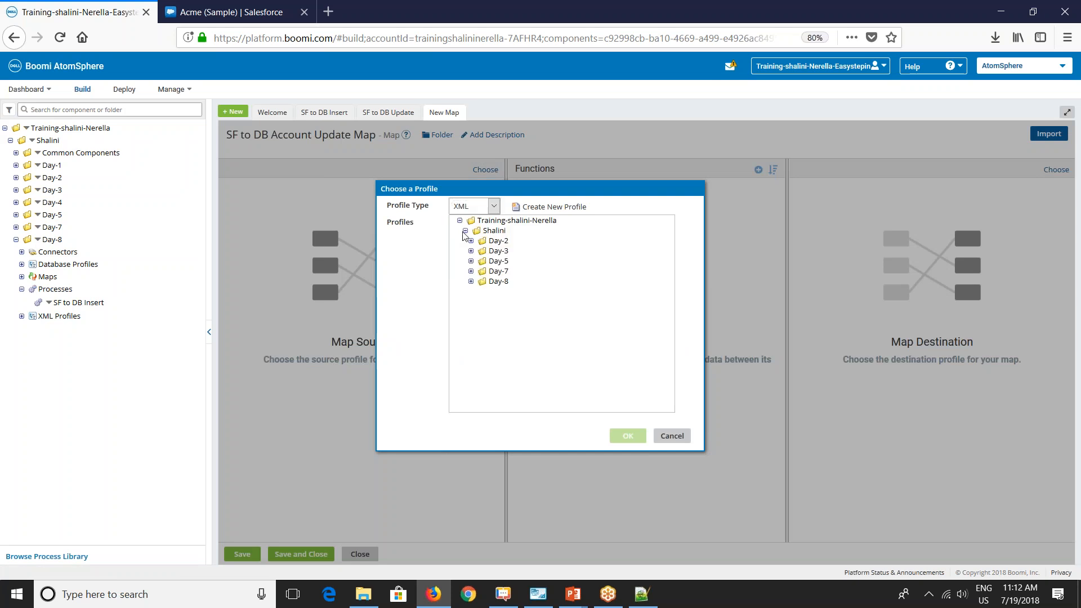
click(470, 282)
click(535, 293)
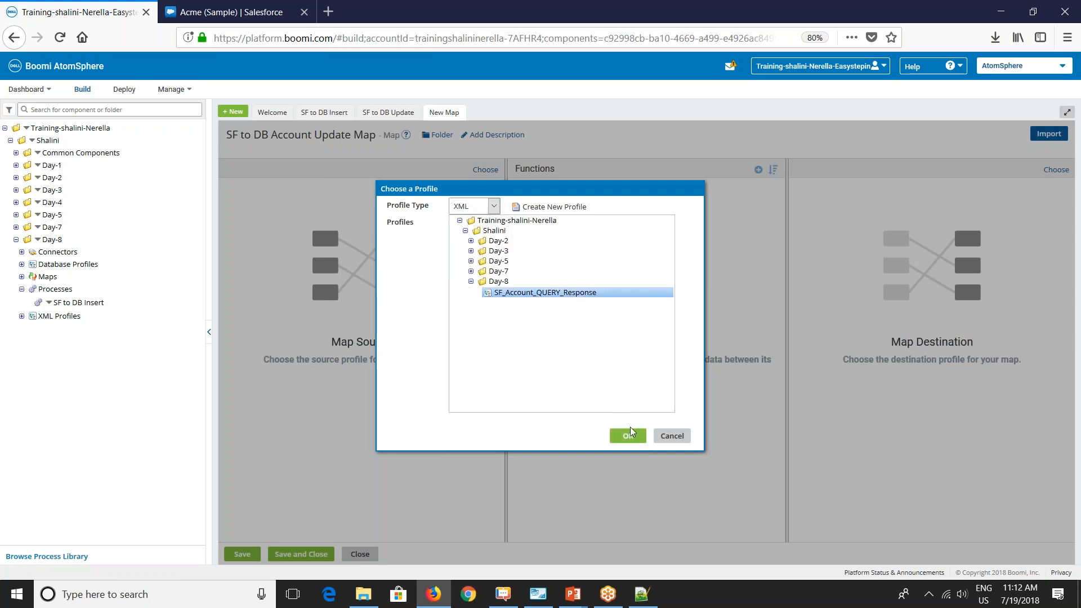
click(630, 430)
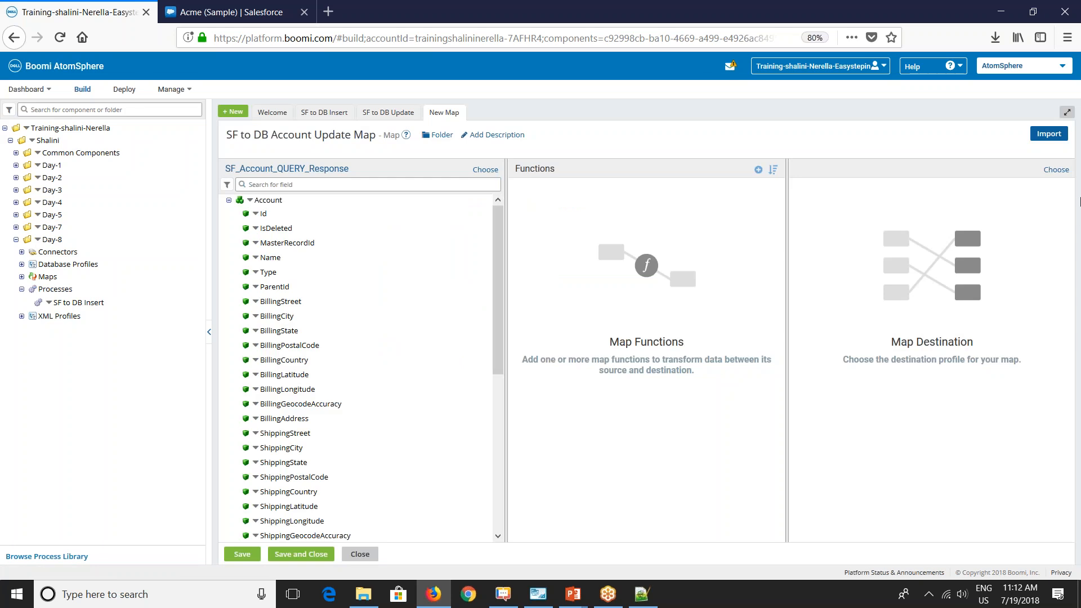
Step: Set the map destination to the database profile Account Update Database Profile from the Day-8 folder
click(1056, 169)
click(466, 230)
click(470, 251)
click(518, 275)
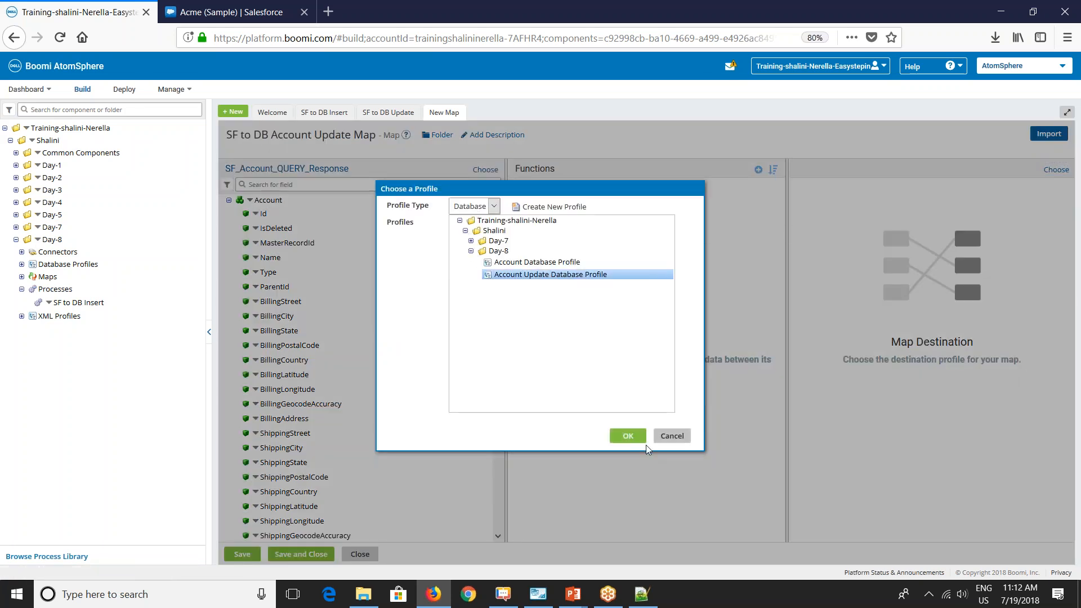
click(626, 437)
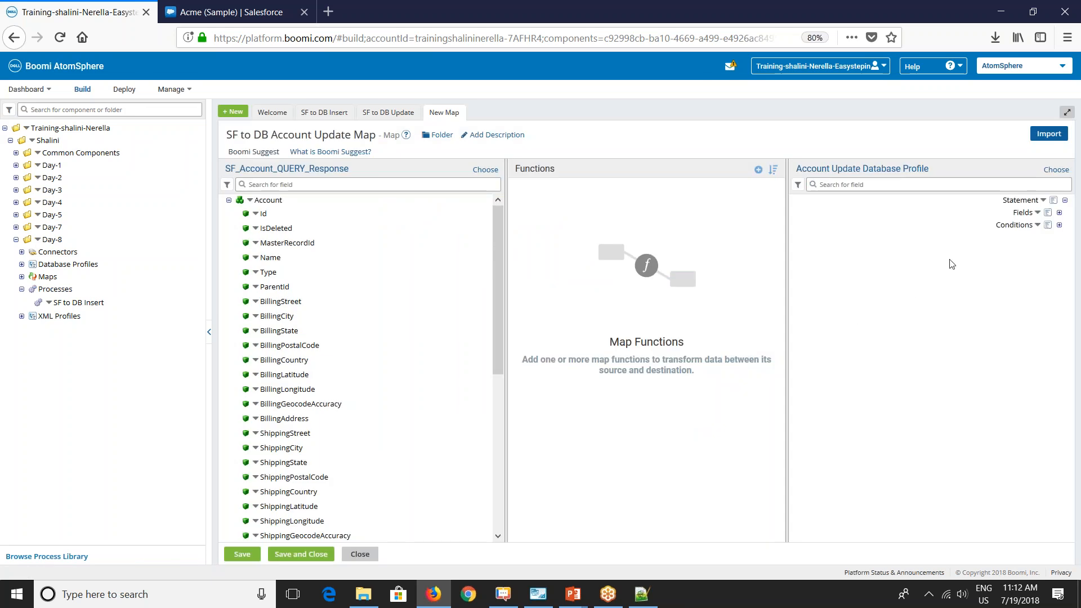
Step: Apply the Boomi Suggest mappings between the source and destination profiles, and check the mapped destination Fields and Conditions
click(1060, 212)
scroll(990, 285, down, 5)
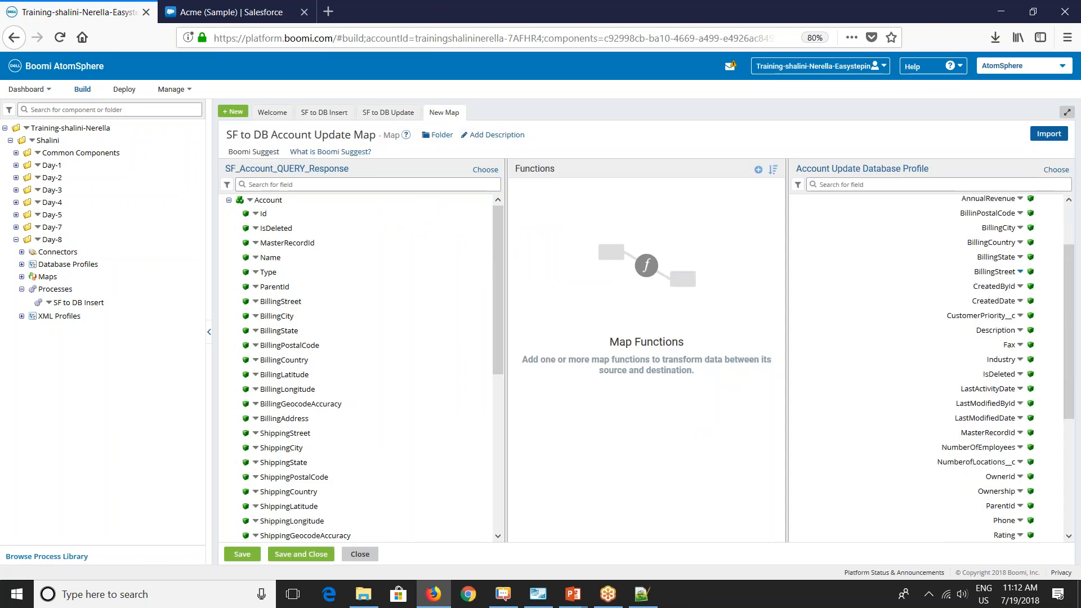
scroll(966, 285, up, 5)
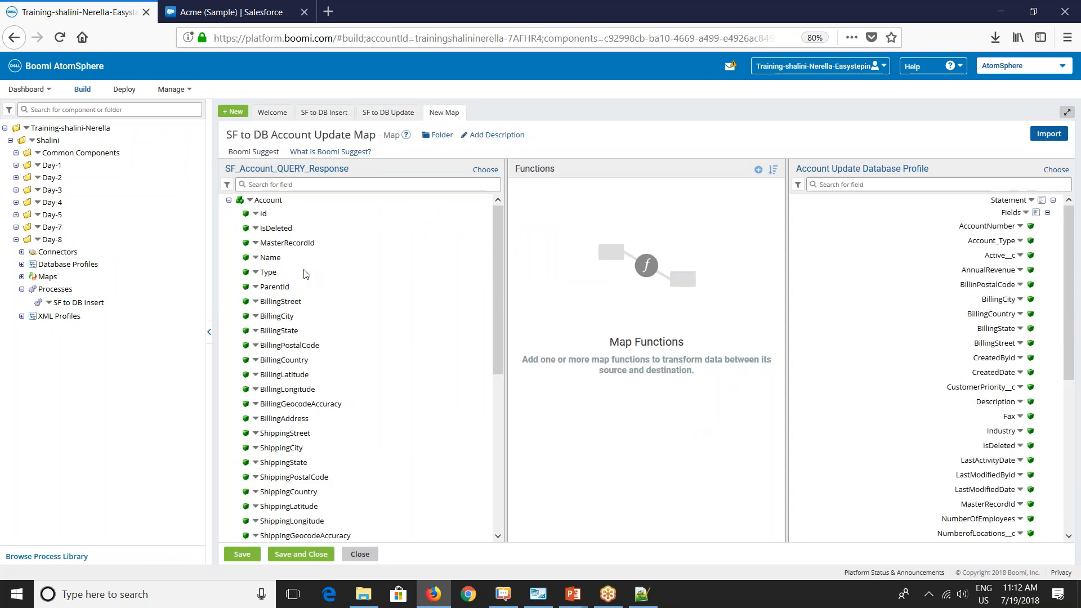
click(253, 151)
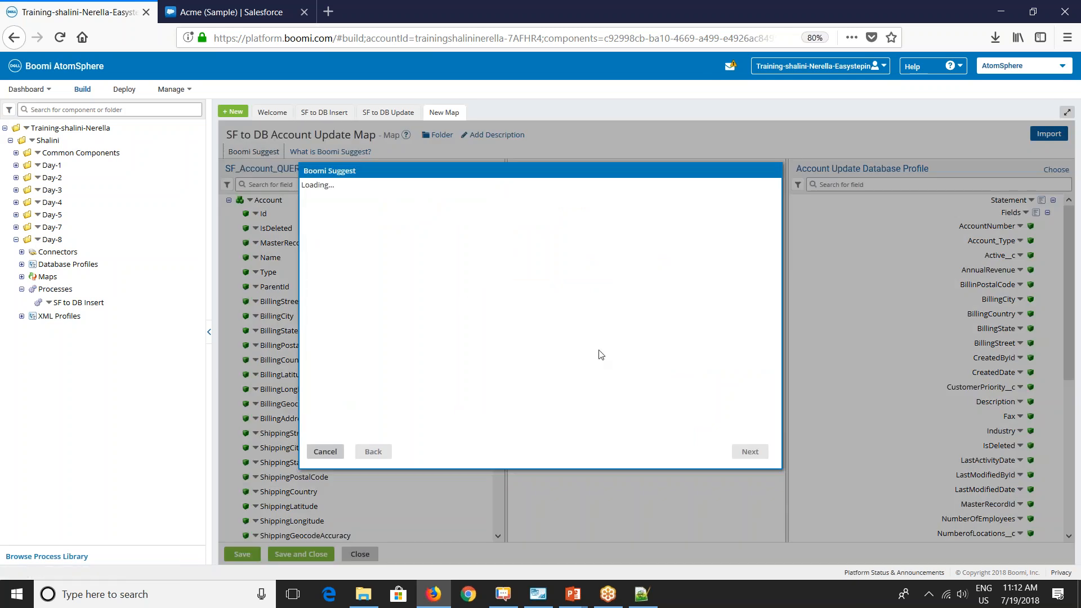
click(748, 452)
click(744, 454)
click(743, 454)
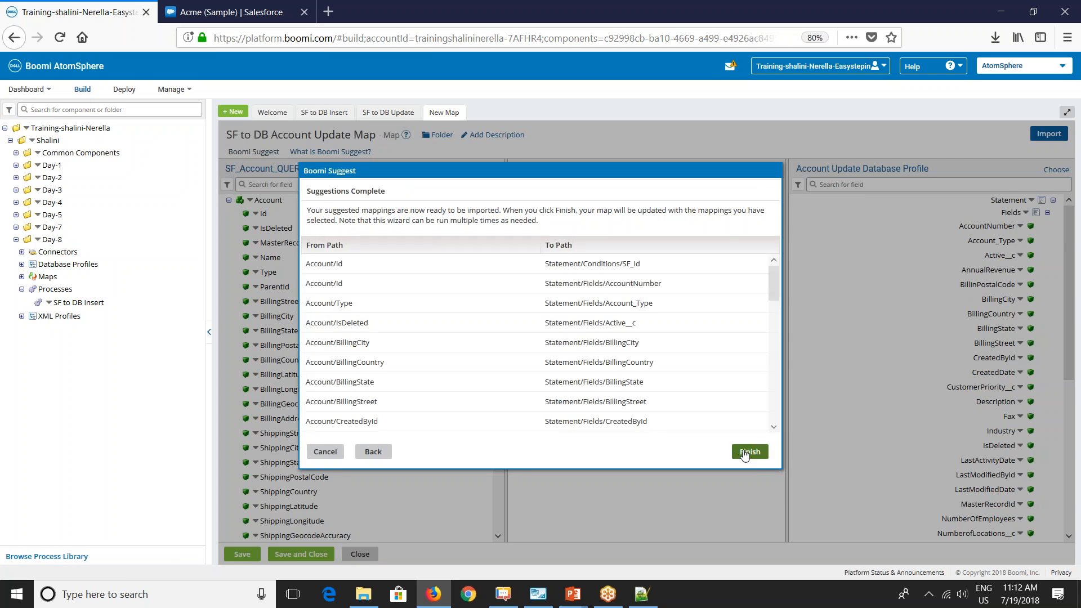
click(744, 453)
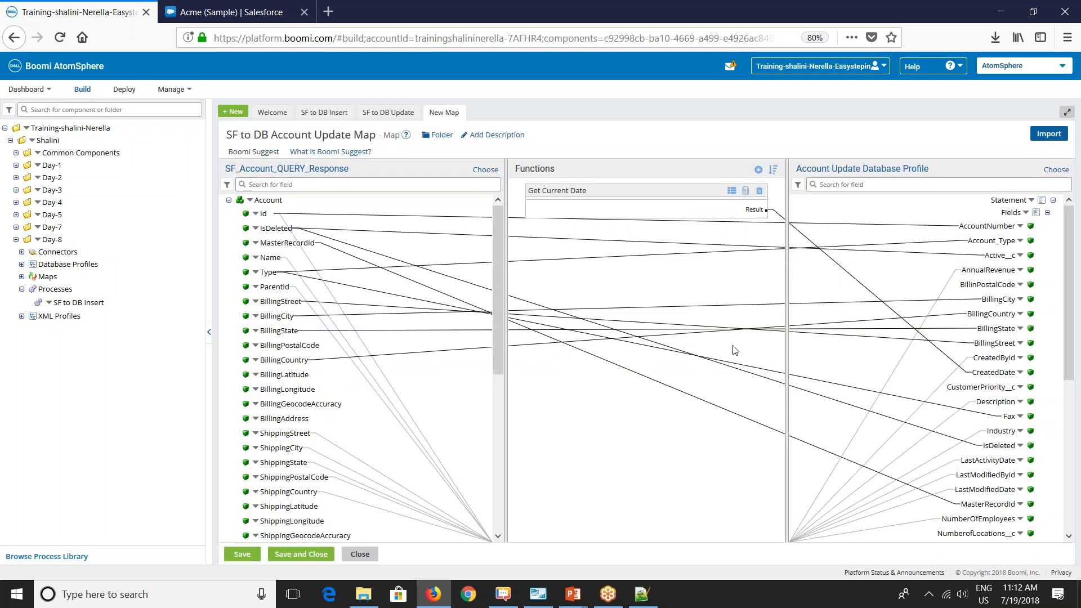
scroll(929, 359, down, 5)
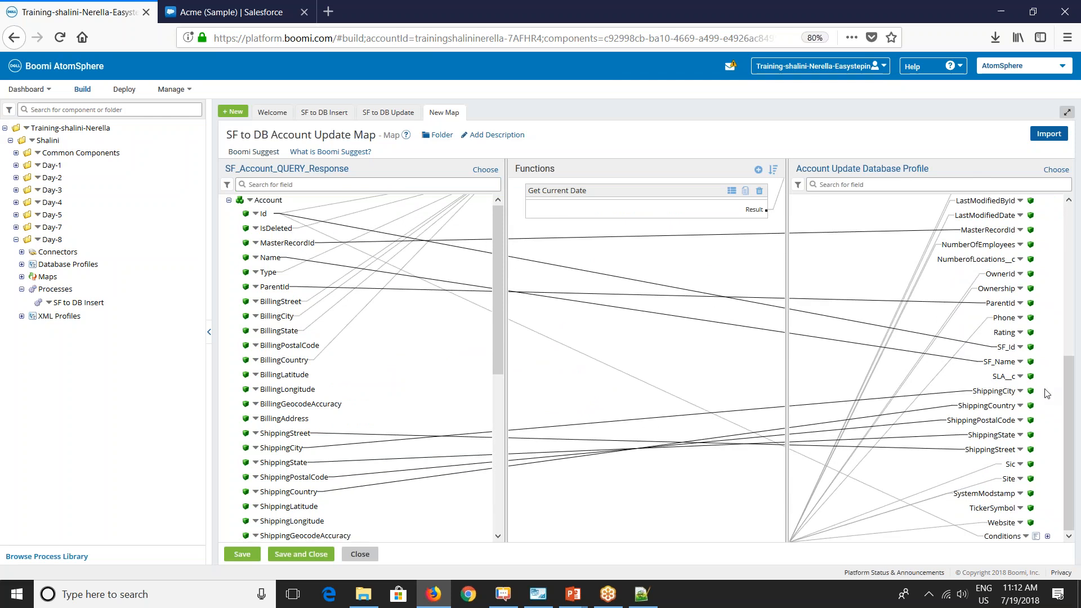
click(1047, 536)
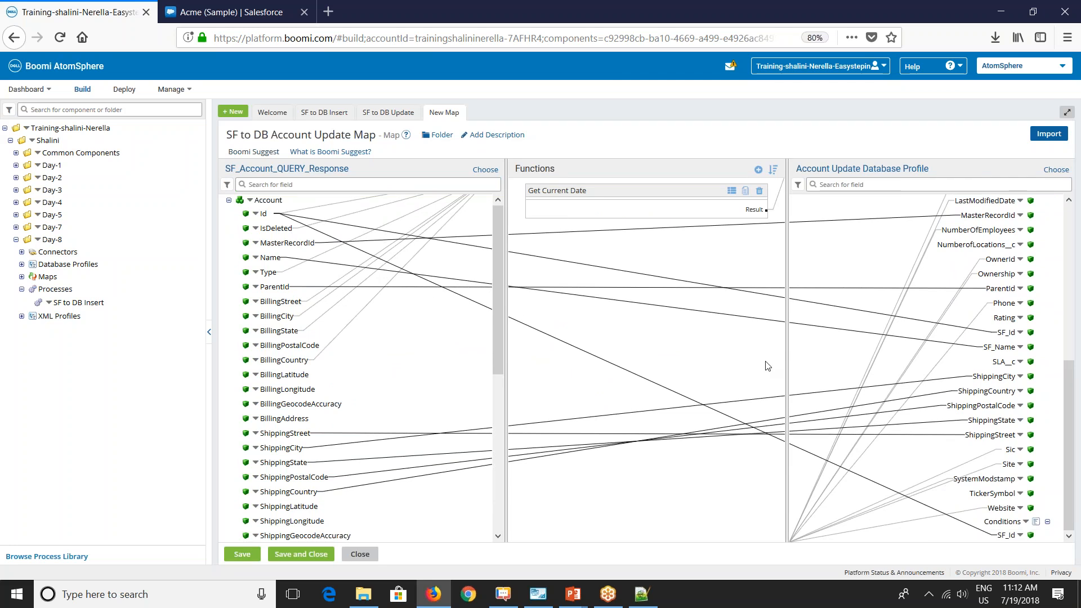
scroll(894, 329, up, 5)
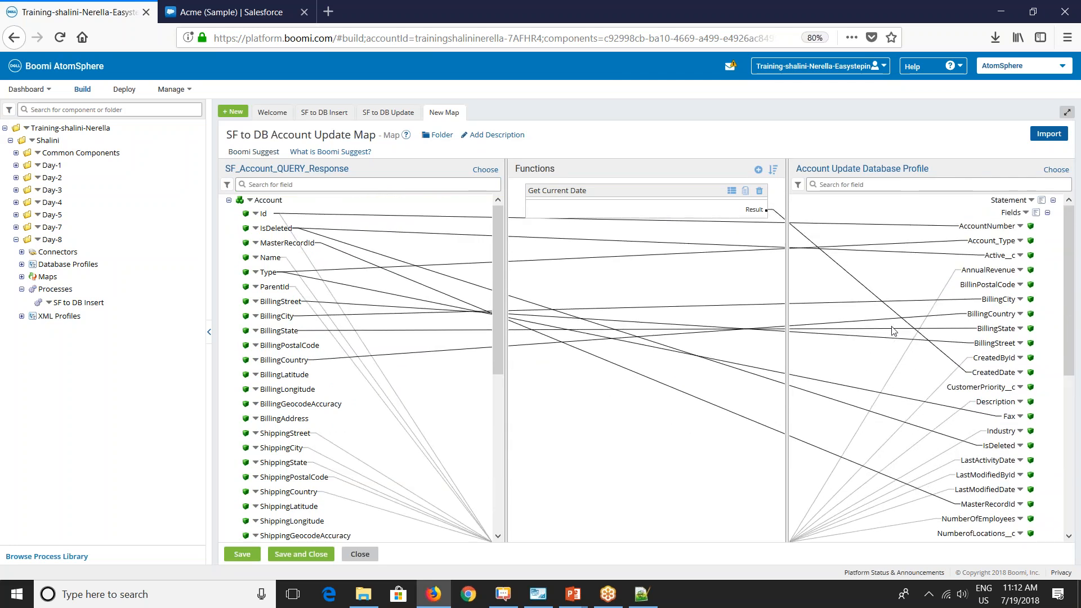
Step: Add a Right Character Trim string function with Fix to Length 40 to the map, placed below the Get Current Date function
scroll(355, 397, down, 2)
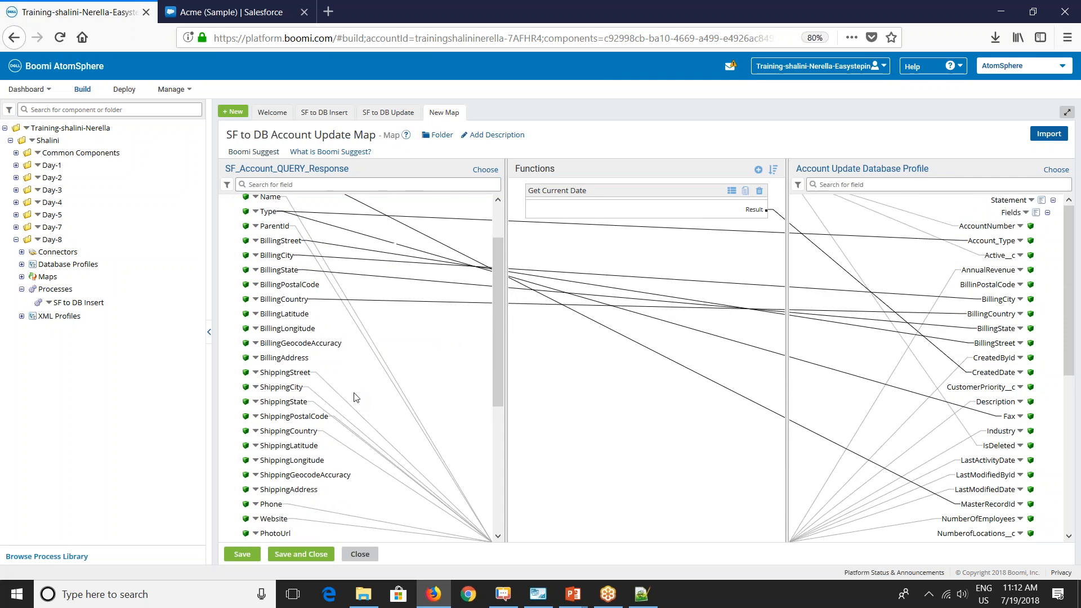
click(758, 169)
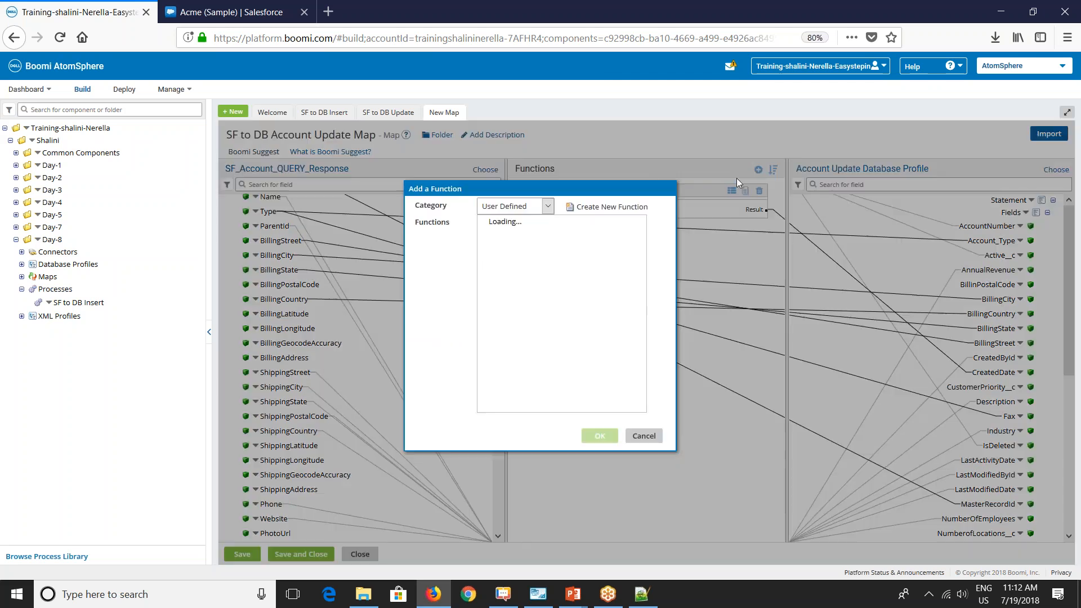
click(504, 207)
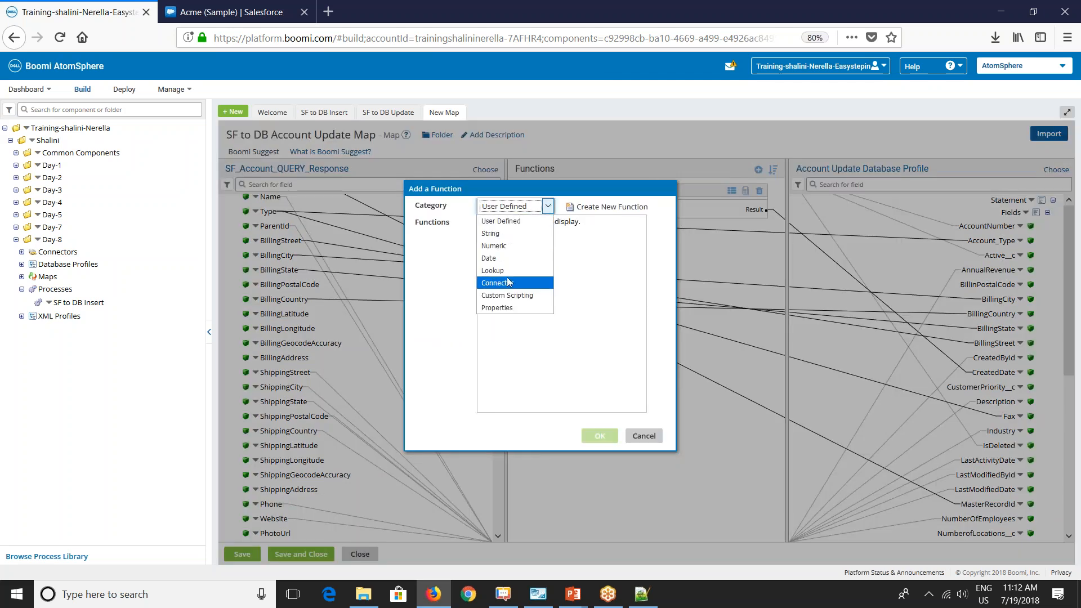
click(503, 245)
click(503, 208)
click(503, 233)
click(515, 233)
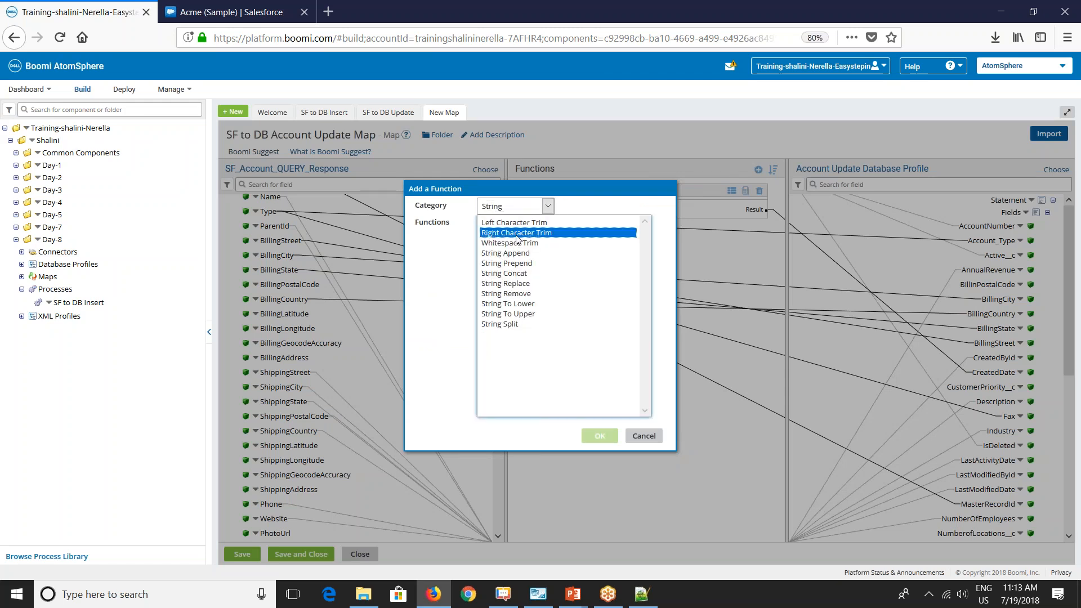
click(591, 438)
click(518, 288)
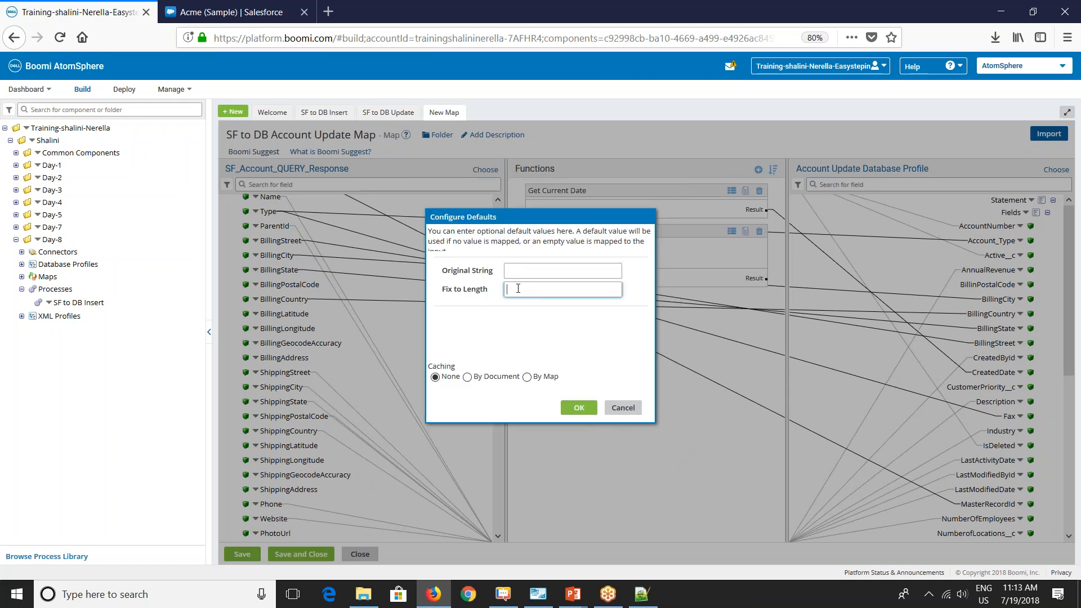
click(579, 408)
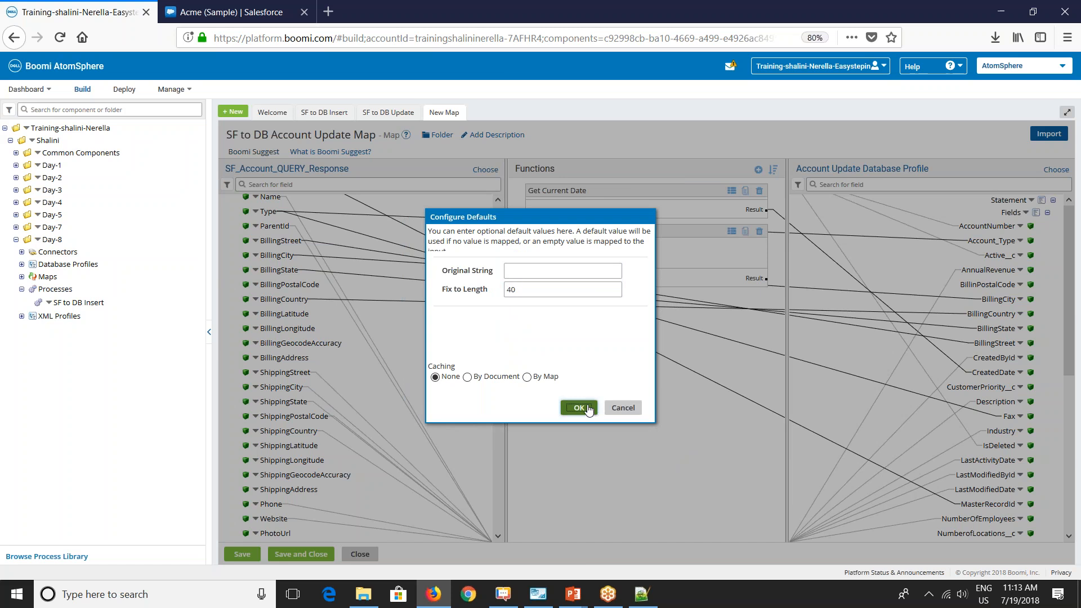
drag(613, 232, 589, 343)
Step: Replace the direct Description mapping with one that passes through the Right Character Trim function's Original String input and Result output
scroll(309, 345, down, 2)
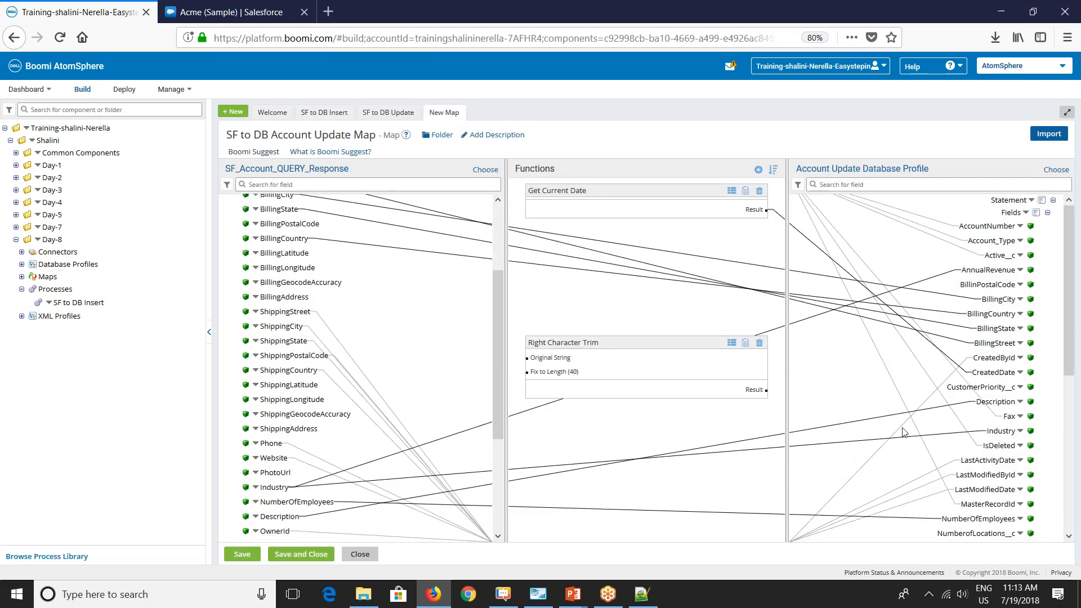
click(1018, 401)
click(1000, 423)
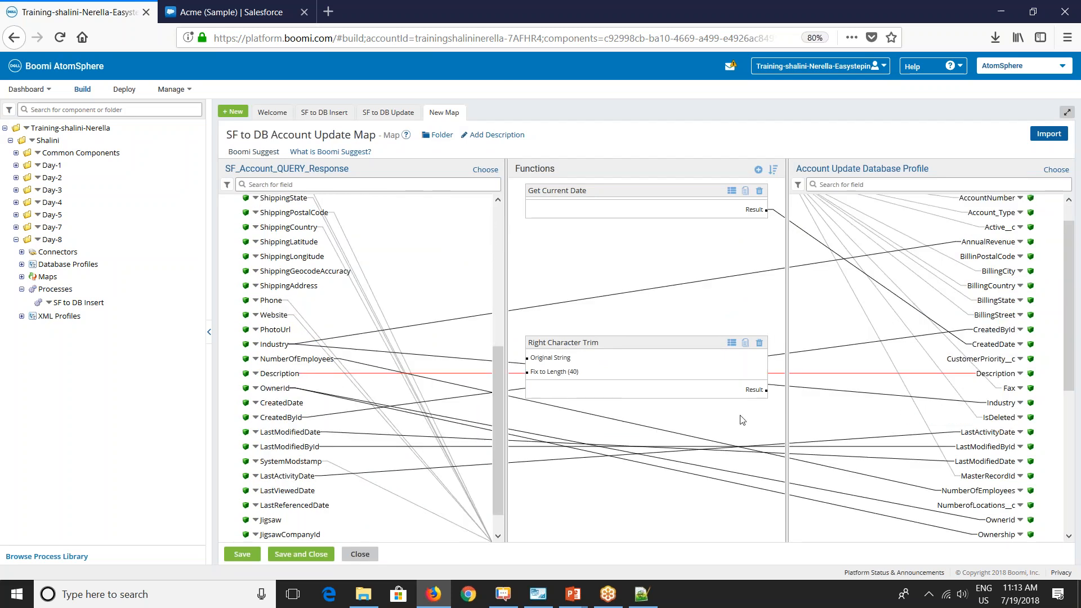
drag(996, 373, 540, 358)
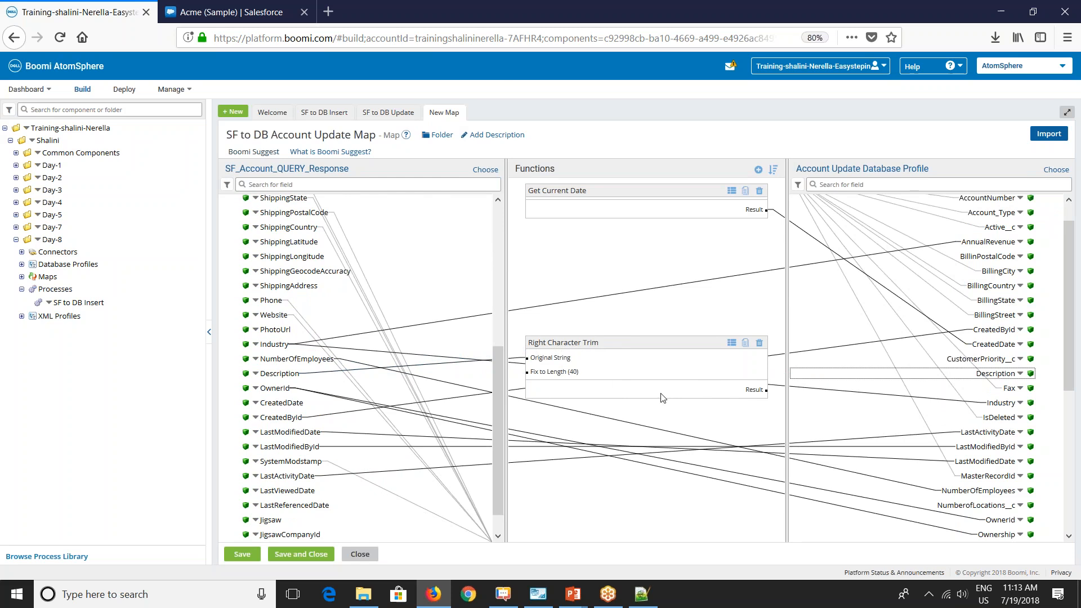
drag(754, 390, 991, 376)
Step: Save and close the map, and connect its shape between the Salesforce and Database shapes in the process
click(275, 554)
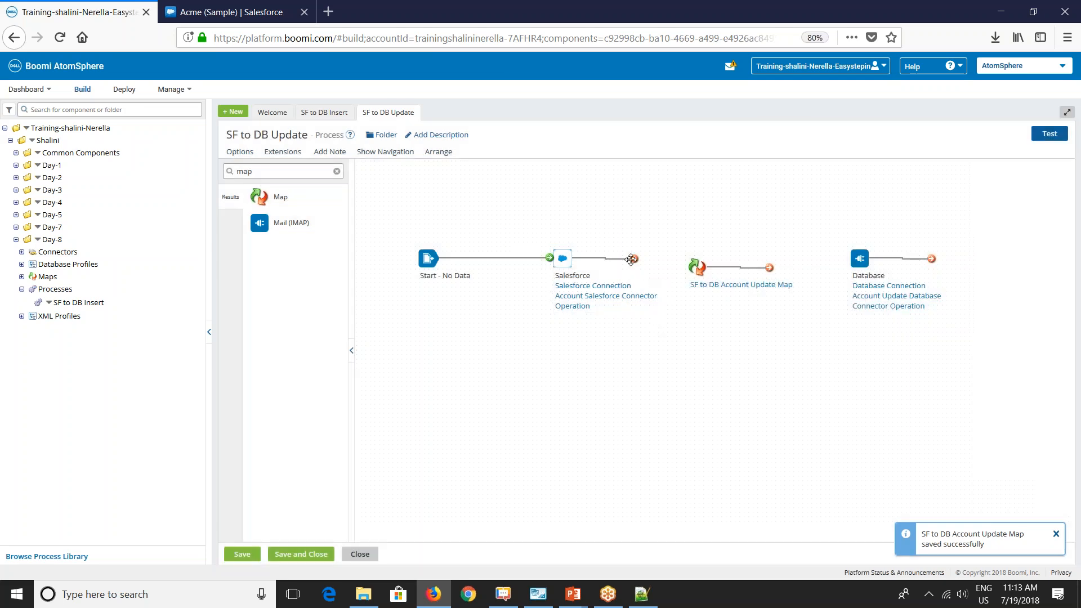
drag(704, 268, 711, 256)
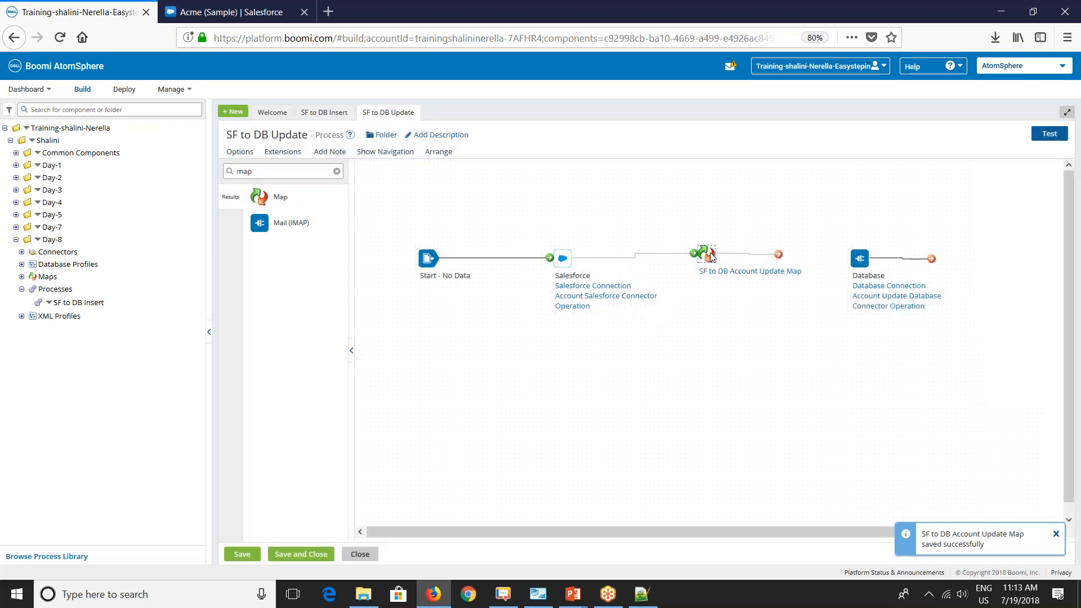
drag(778, 257, 855, 258)
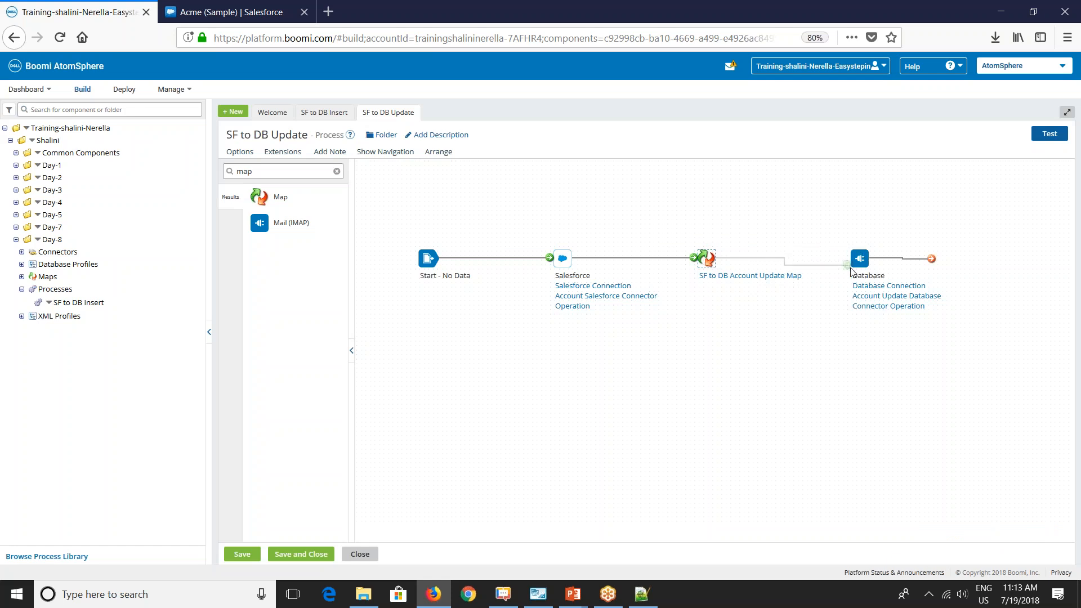
Step: Add a Stop shape connected after the Database shape, and save the SF to DB Update process
click(258, 171)
double_click(259, 170)
text(stop)
drag(260, 197, 980, 268)
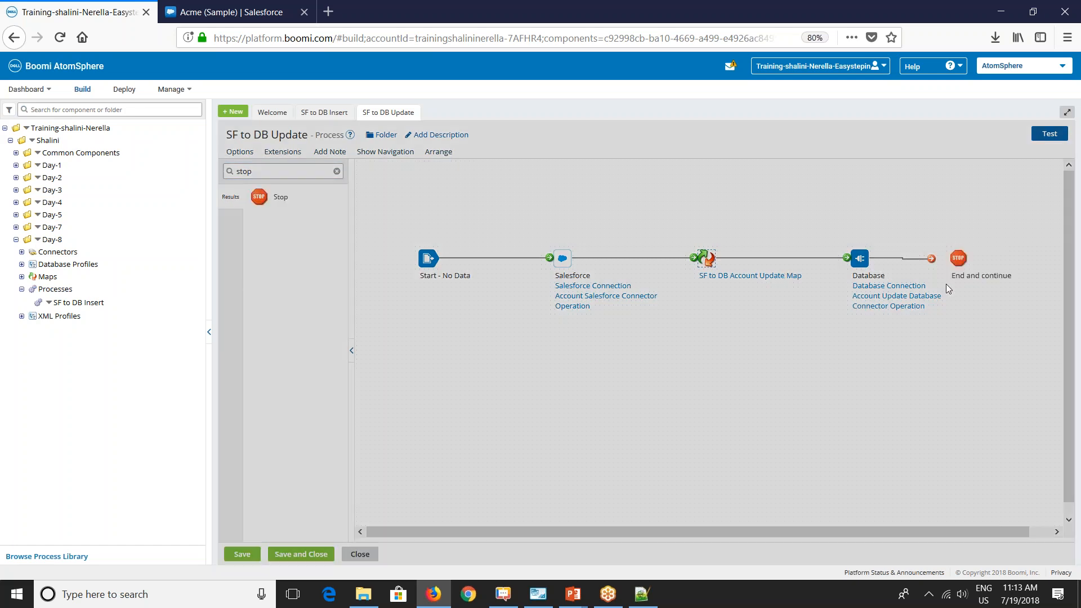
click(786, 553)
drag(931, 259, 979, 266)
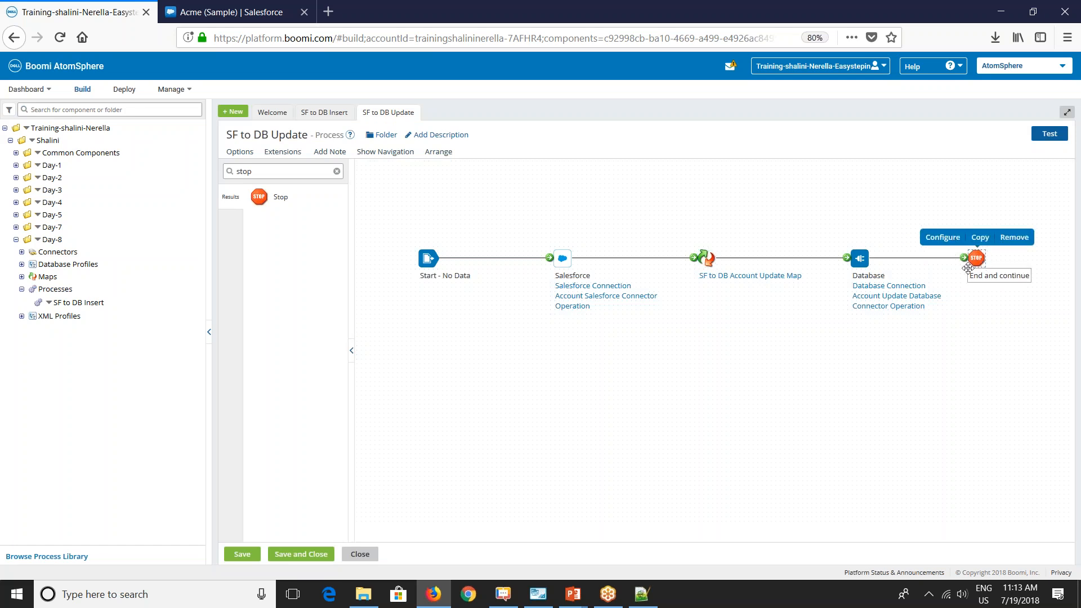
click(245, 554)
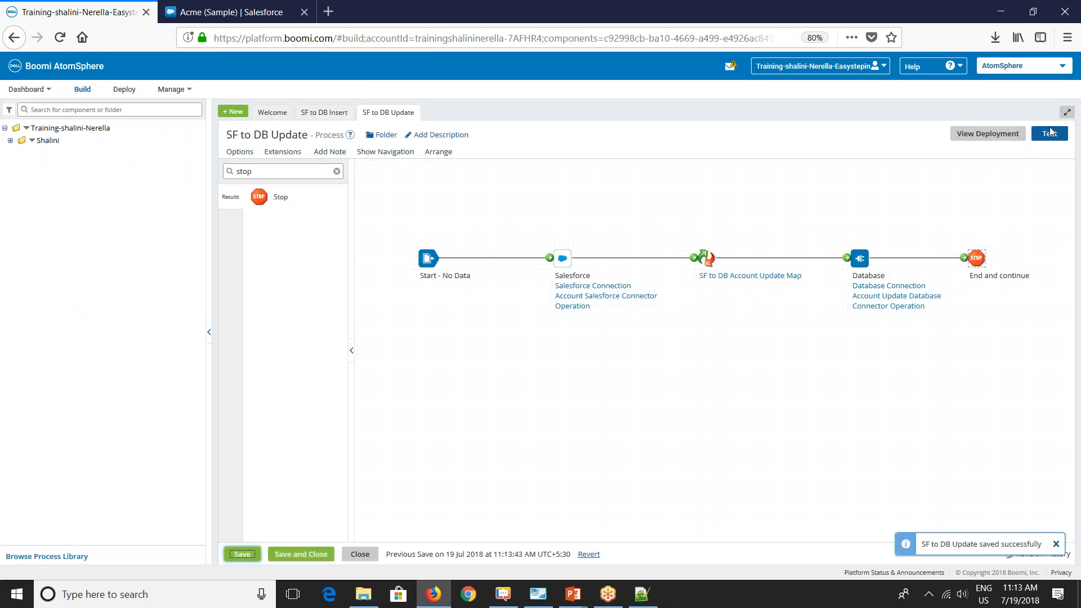
Step: Run a test of the SF to DB Update process on the DEV atom
click(1050, 134)
click(673, 189)
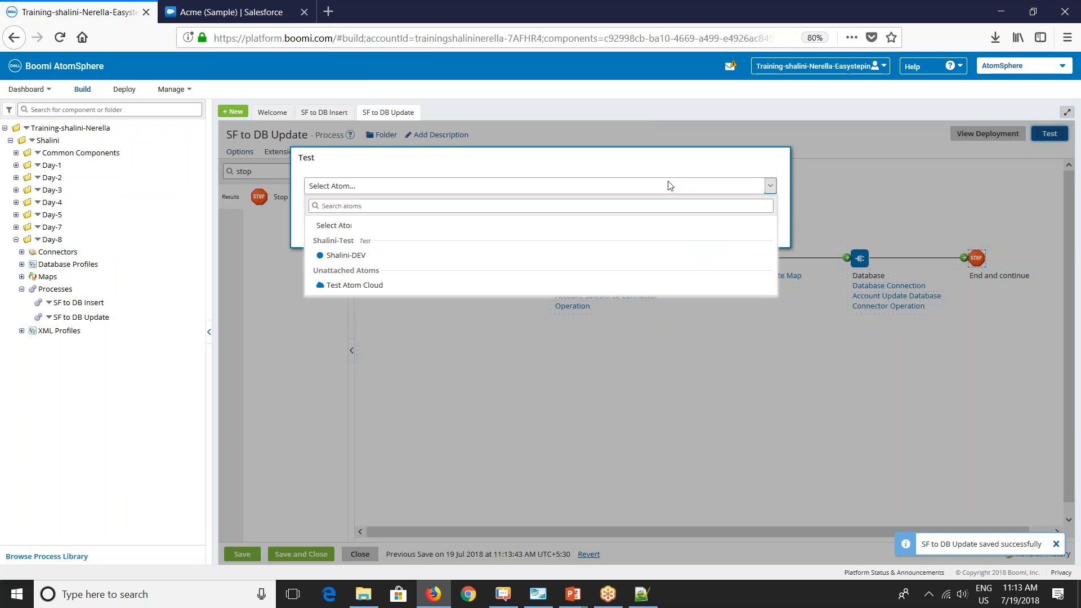
click(615, 256)
click(713, 234)
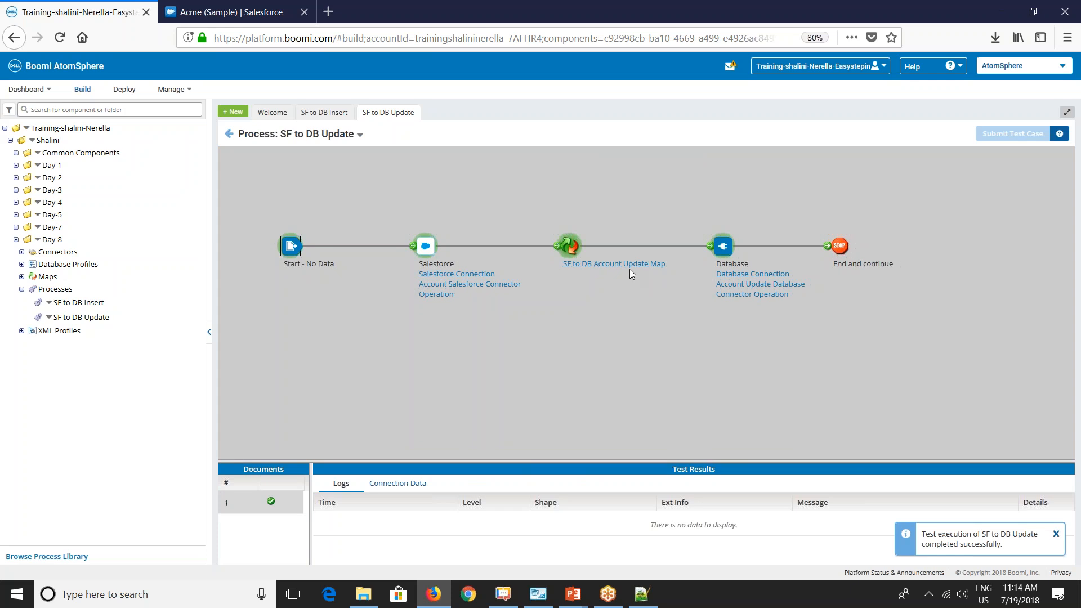
Step: Switch to MySQL Workbench, rerun the SF_Account select query, and check the Account_Type of the Acme (Sample) row
click(538, 594)
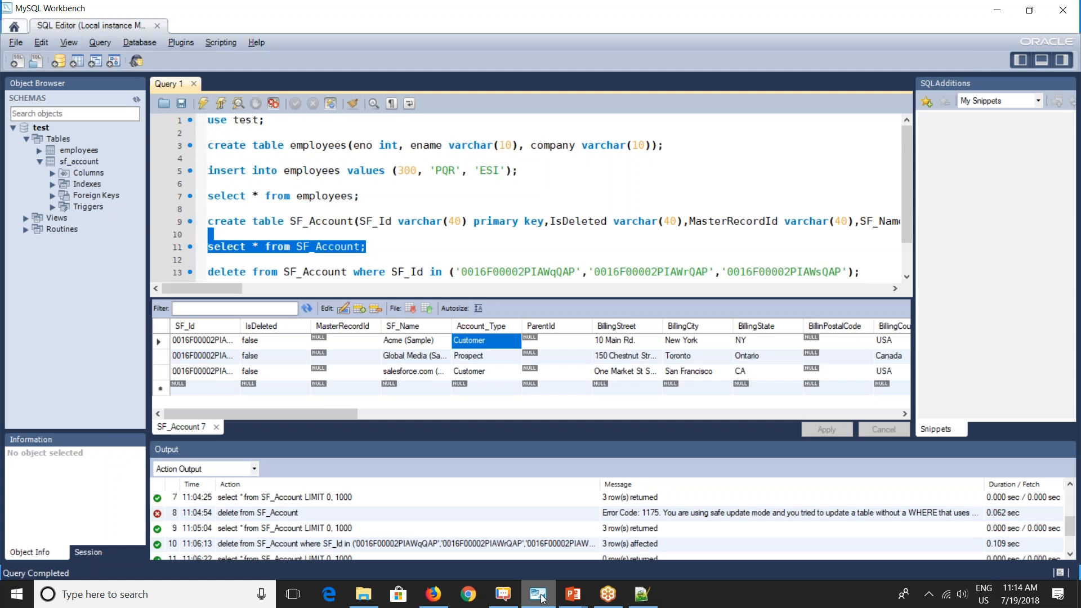
click(204, 103)
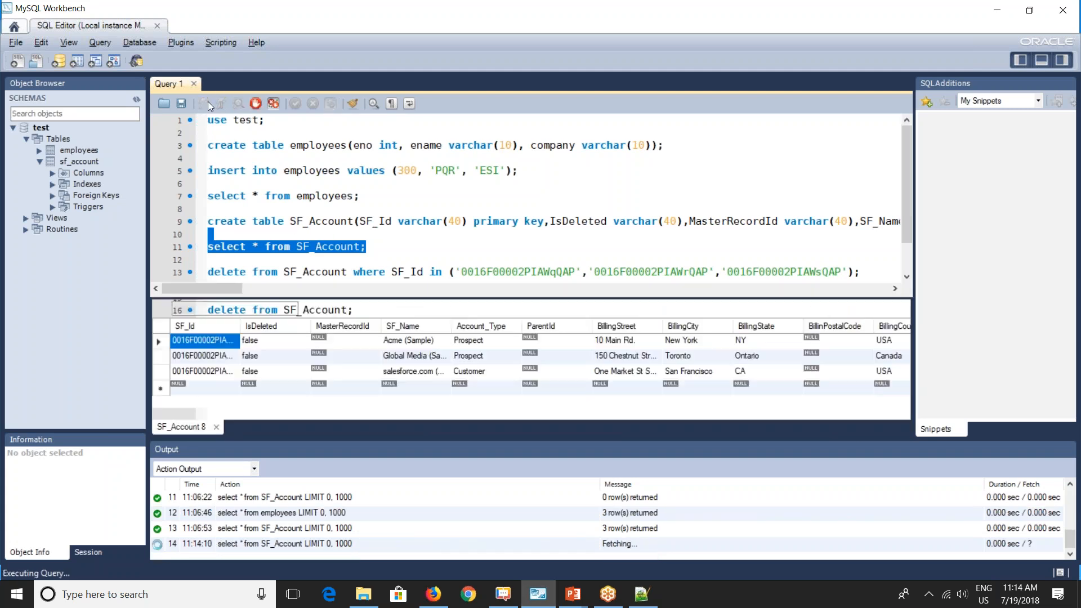
click(469, 345)
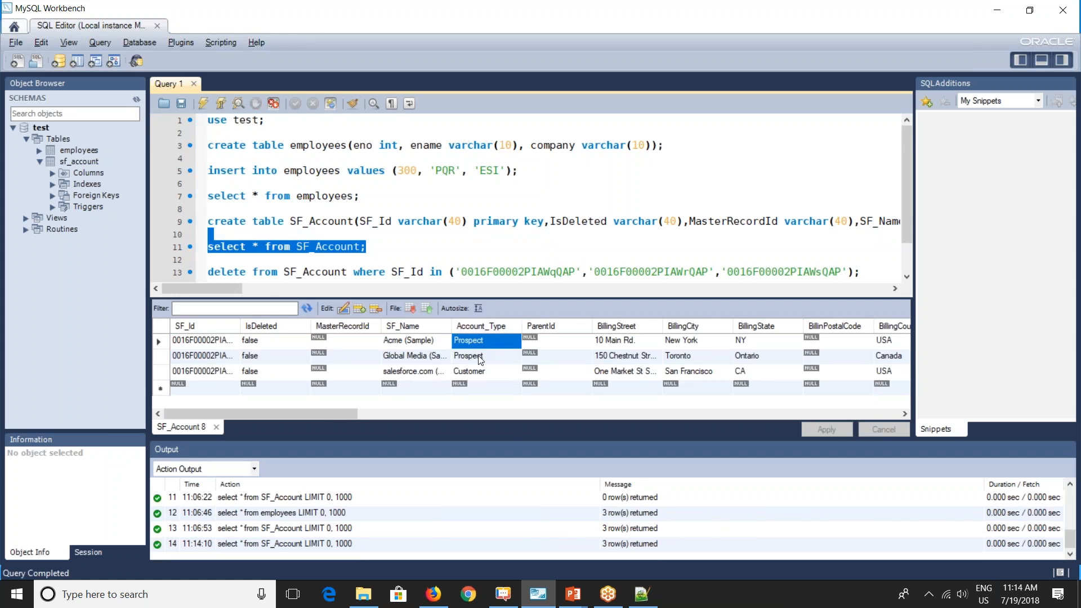
Step: Return to Boomi, leave the test view, and create a process named "SF to DB Insert/Update" in the Day-8 folder
key(alt+Tab)
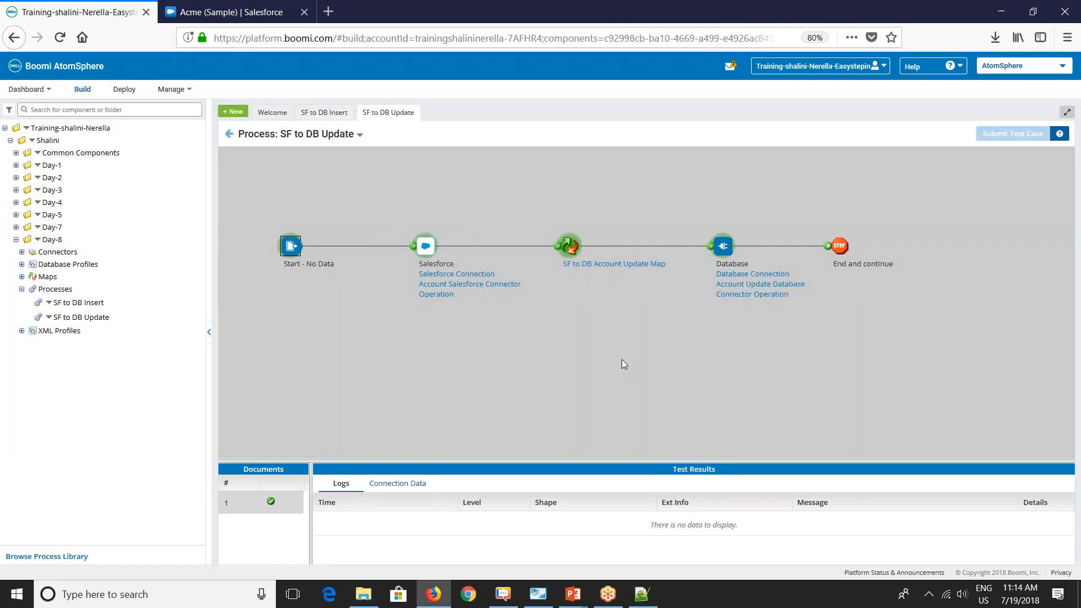
click(228, 135)
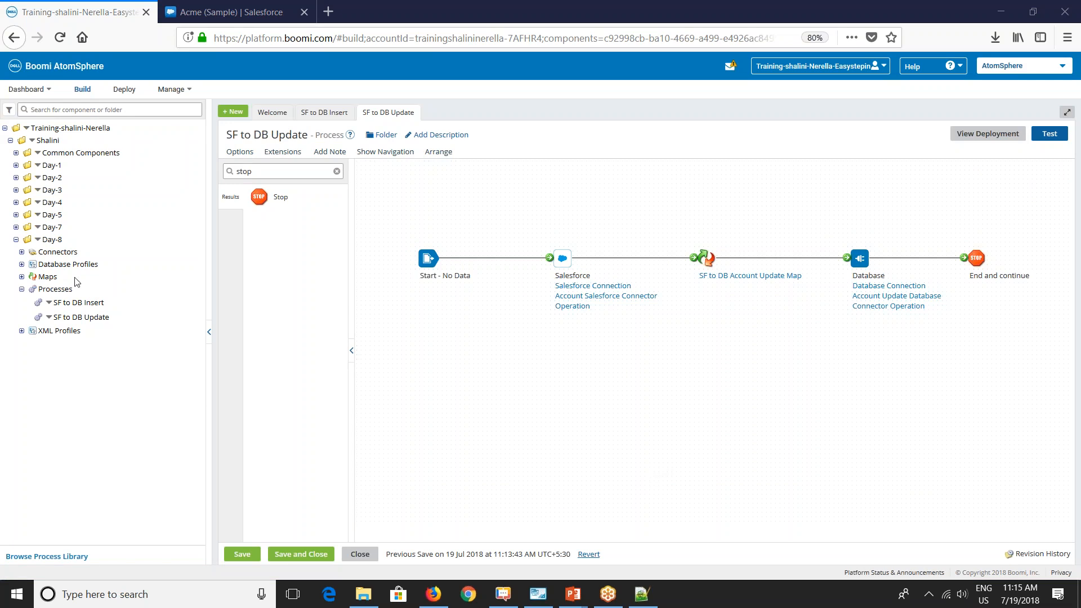
right_click(46, 240)
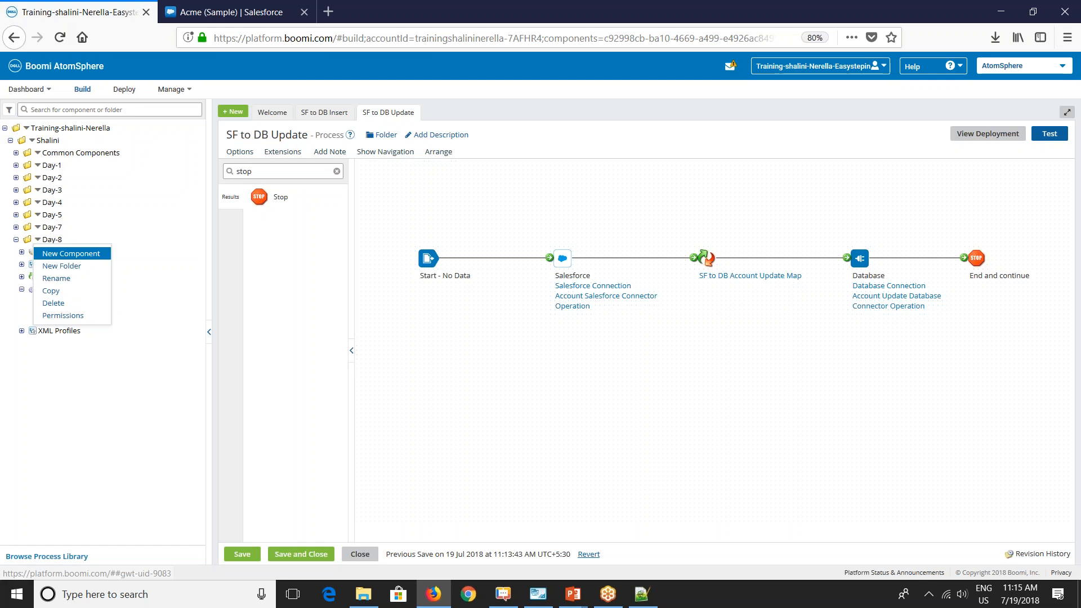
click(54, 257)
click(492, 125)
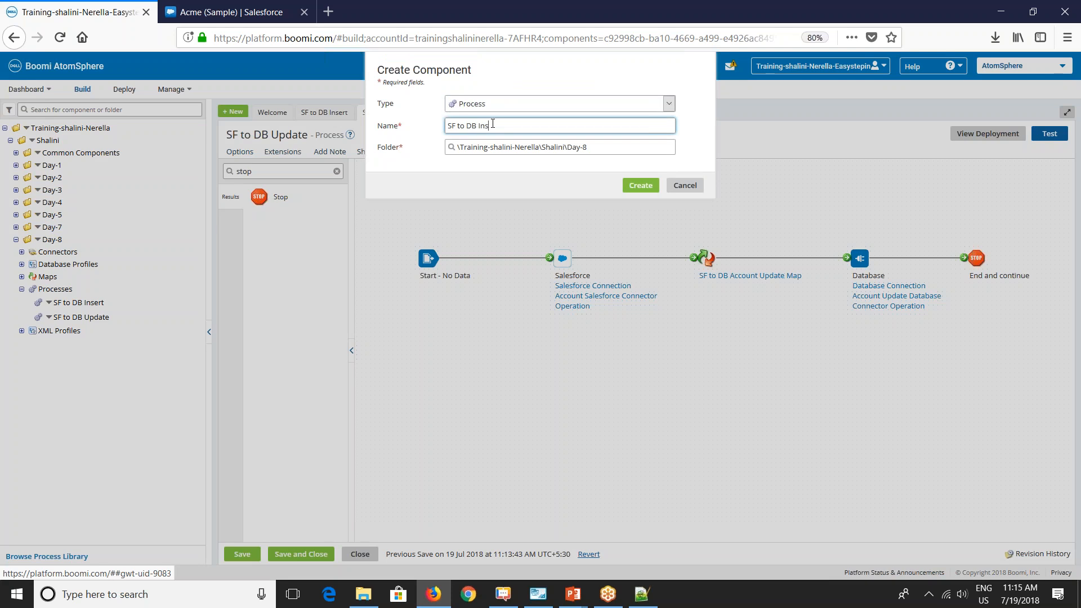
text(DB Insert/Up)
click(641, 185)
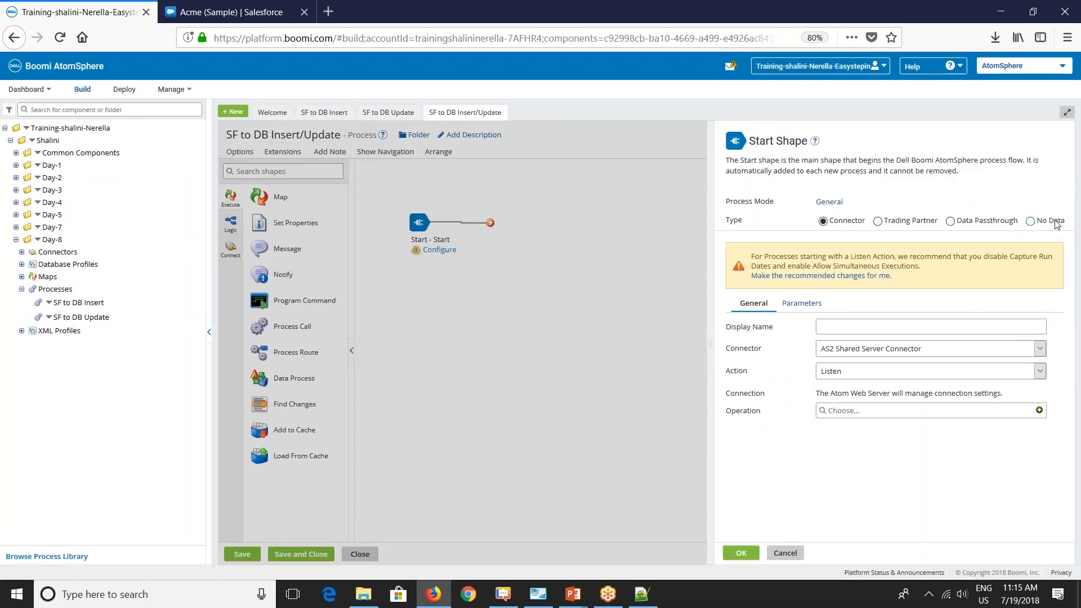
Step: Set the Start shape's type to No Data and move the shape slightly lower on the canvas
click(1048, 221)
click(741, 553)
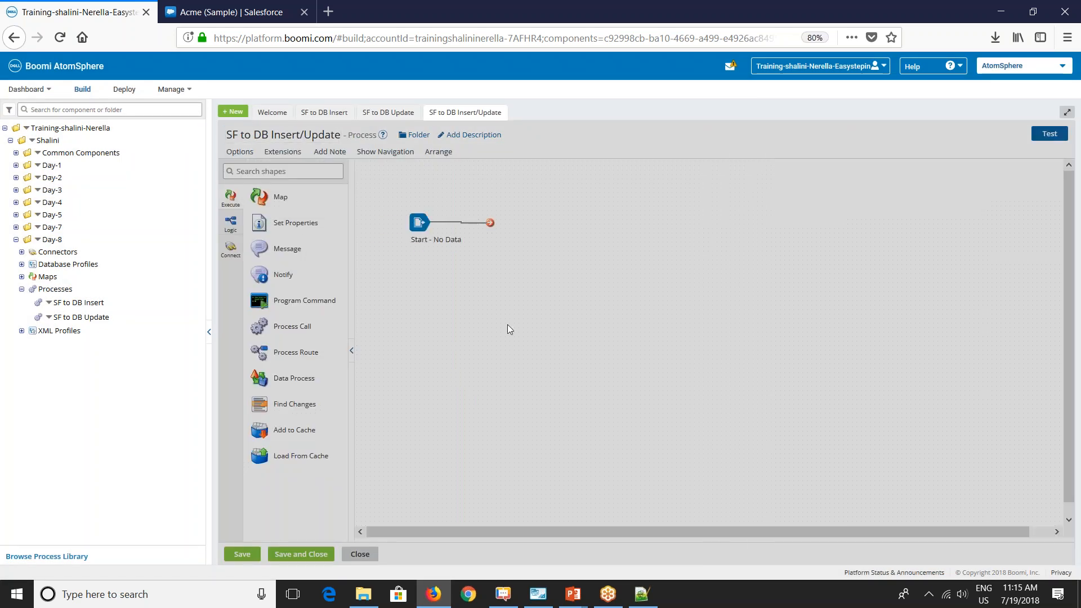
drag(419, 223, 418, 259)
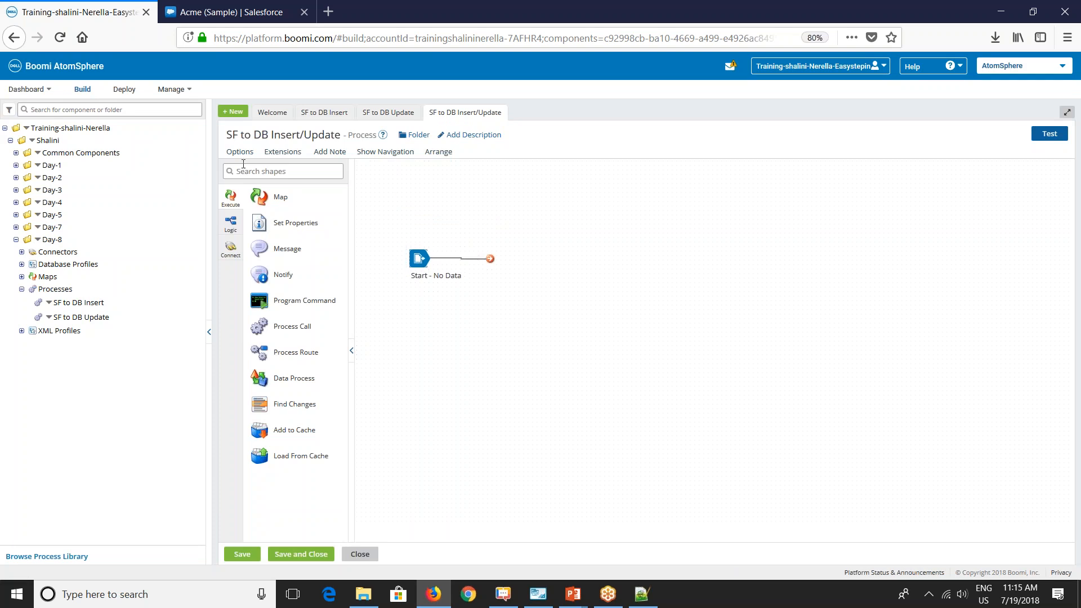
Step: Add a Salesforce connector shape beside the Start shape
click(263, 173)
text(sales)
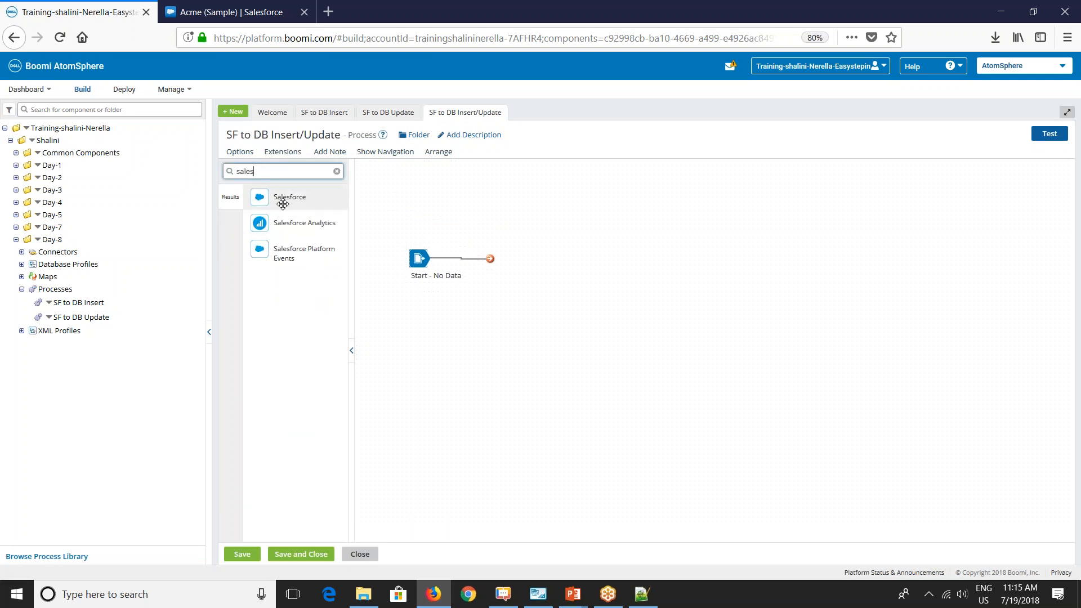
drag(280, 197, 482, 259)
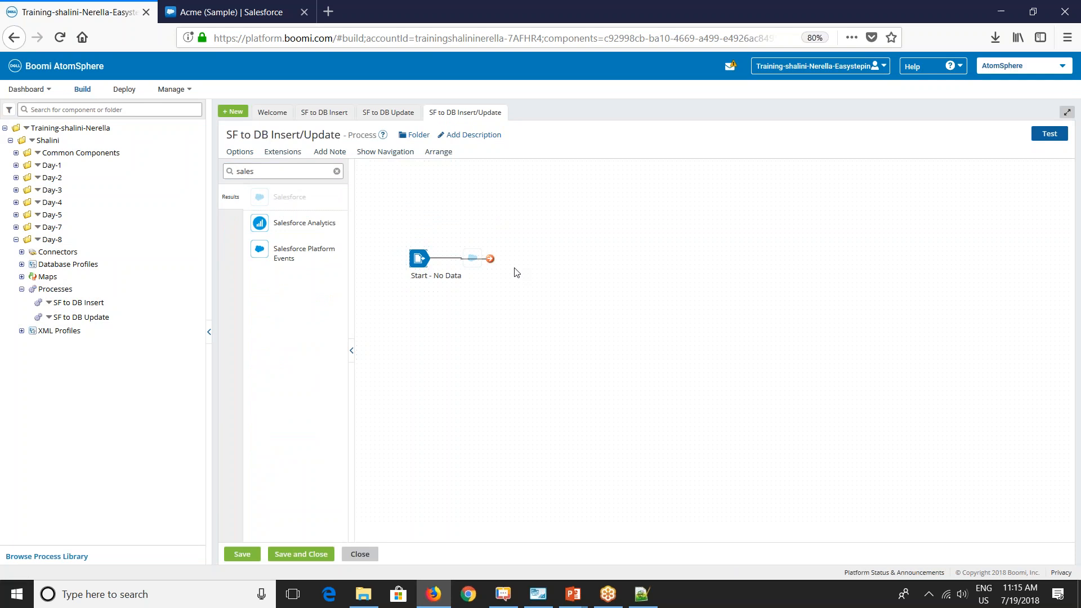
click(1070, 200)
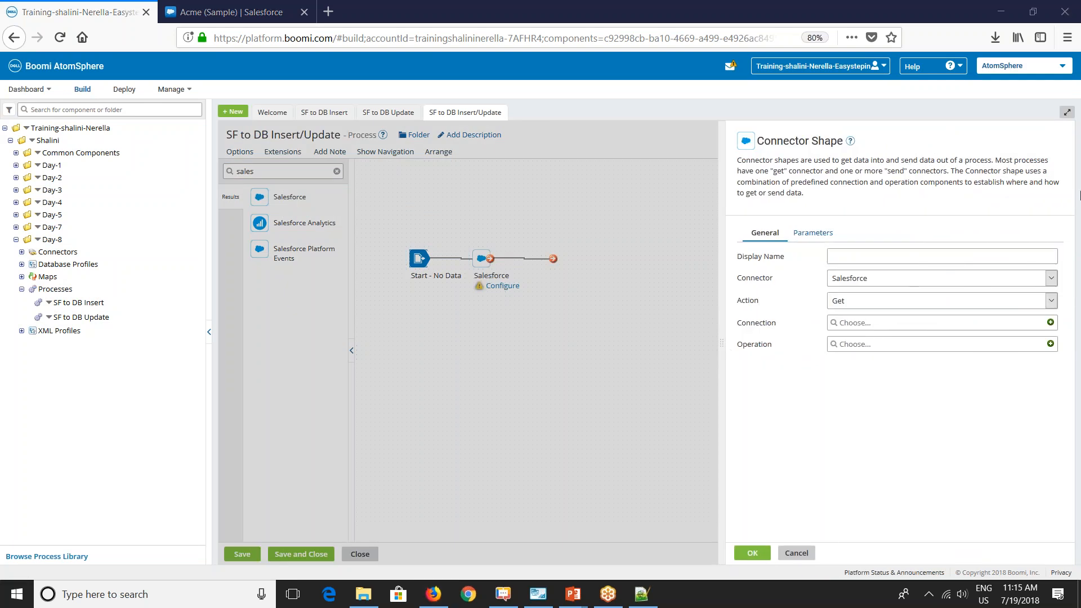
Step: Configure the Salesforce shape with Salesforce Connection and Account Salesforce Connector Operation, and position it connected after the Start shape
click(829, 324)
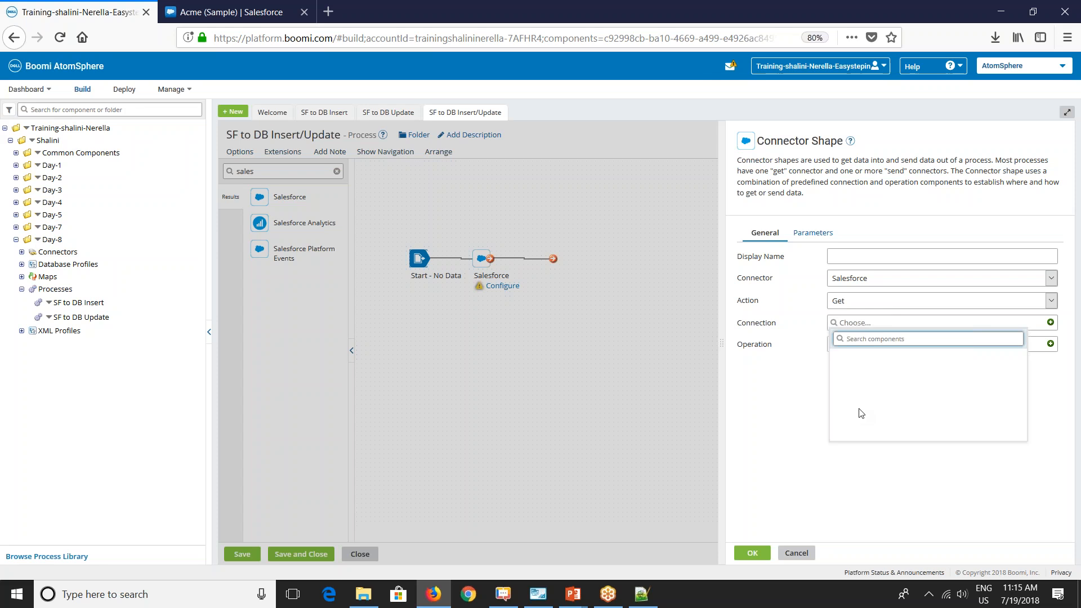
click(840, 367)
click(846, 379)
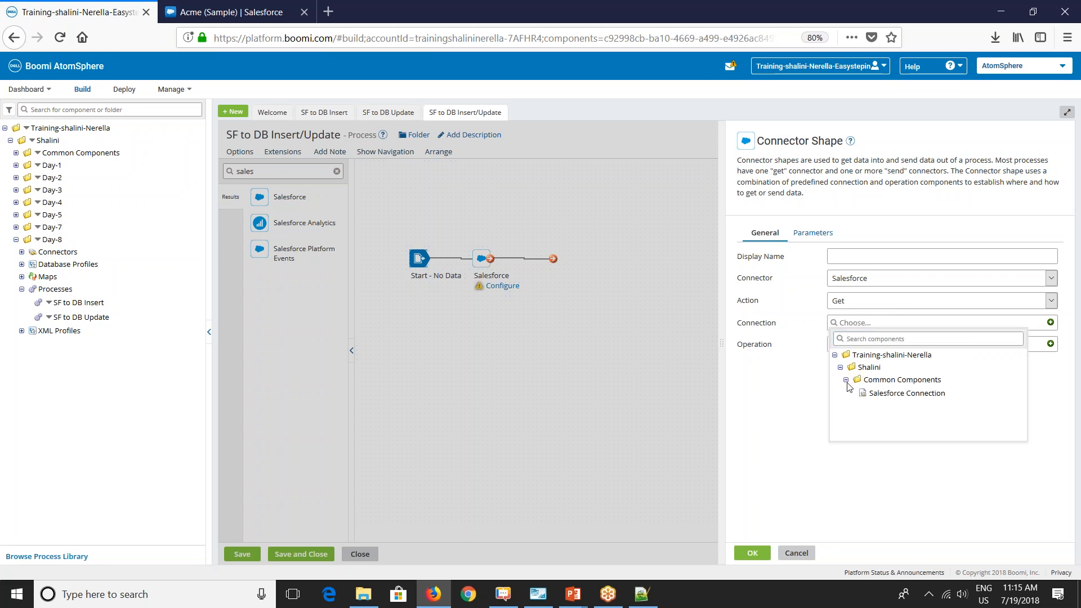
click(864, 395)
click(848, 346)
click(838, 392)
click(844, 417)
click(888, 430)
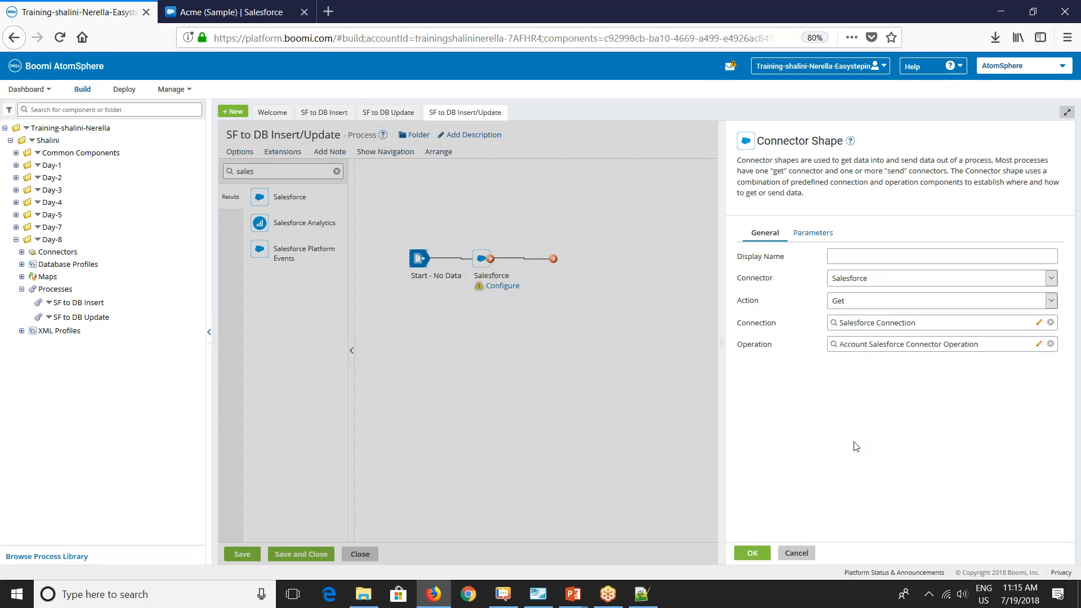
click(752, 547)
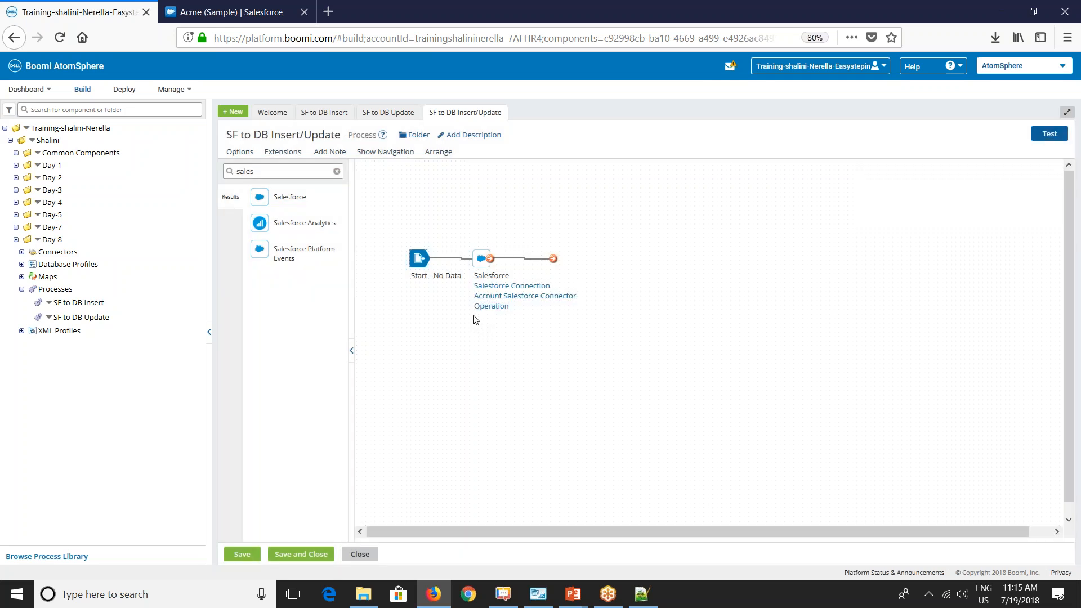
drag(491, 256, 526, 266)
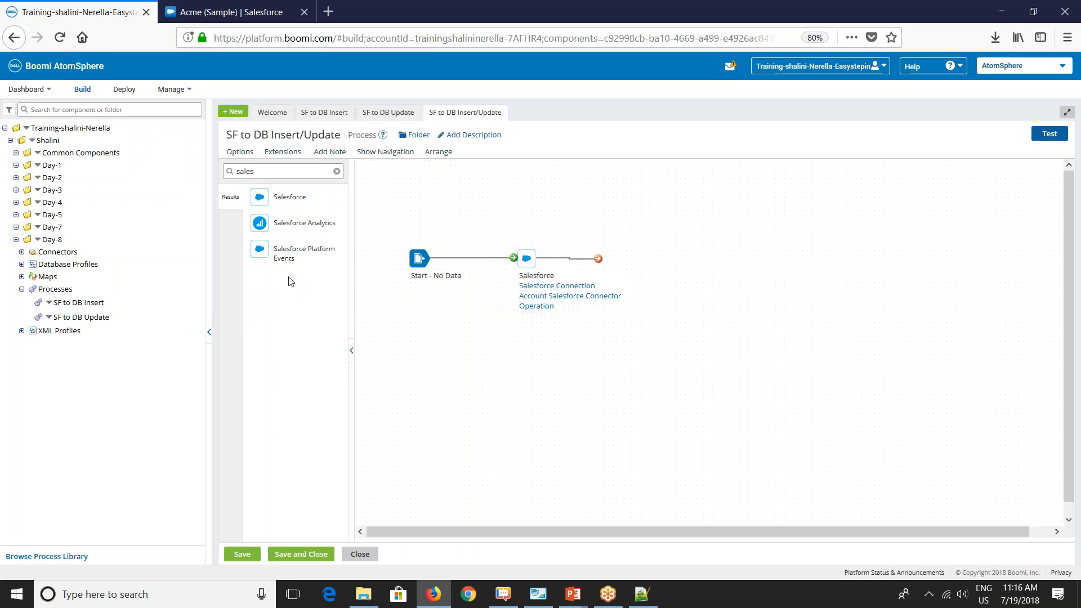
Step: Find the Decision shape and place it on the canvas after the Salesforce shape
double_click(245, 171)
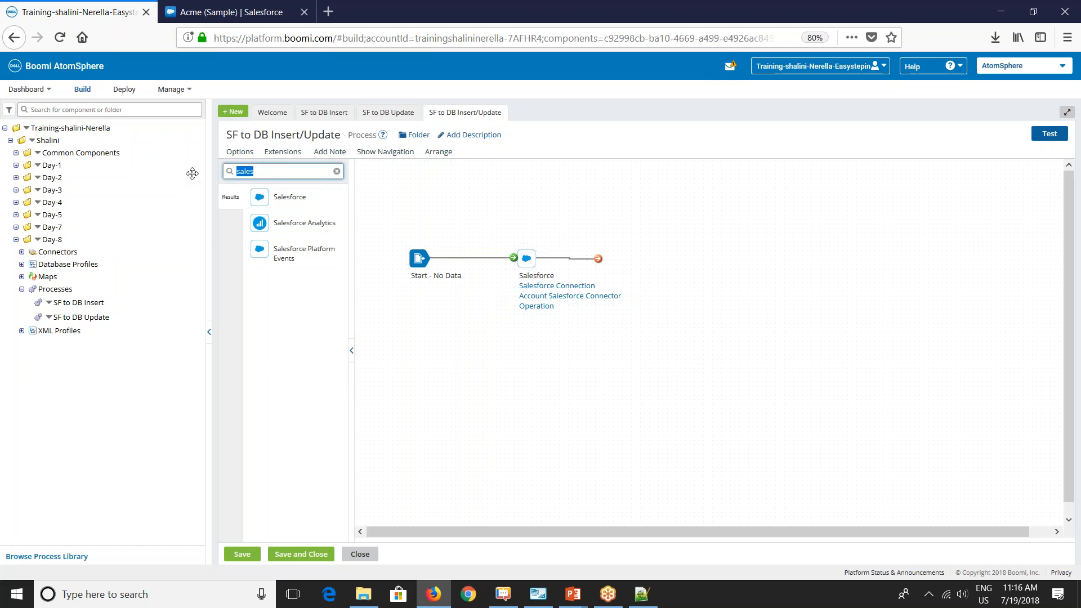
text(dec)
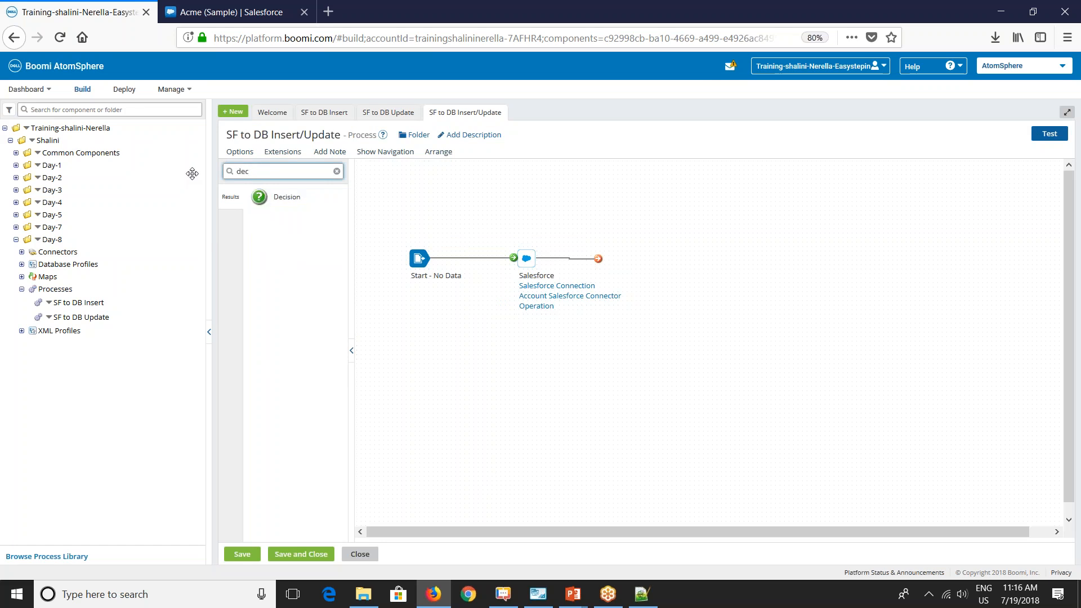
drag(259, 196, 643, 249)
Step: Set the Decision's first value to the SQL Statement type, using Database Connection as its connection
click(841, 248)
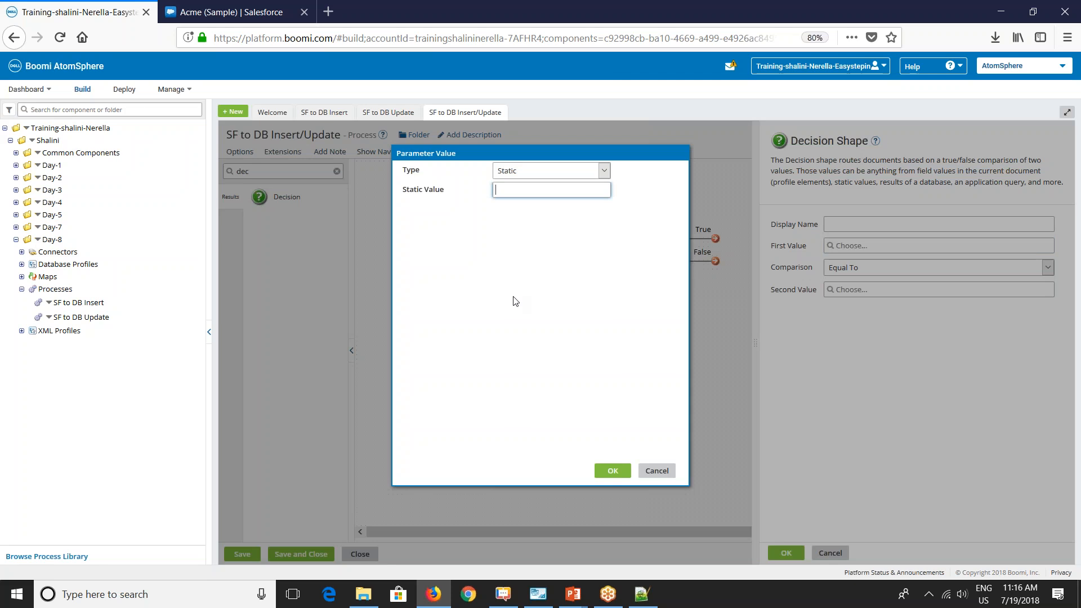
click(516, 176)
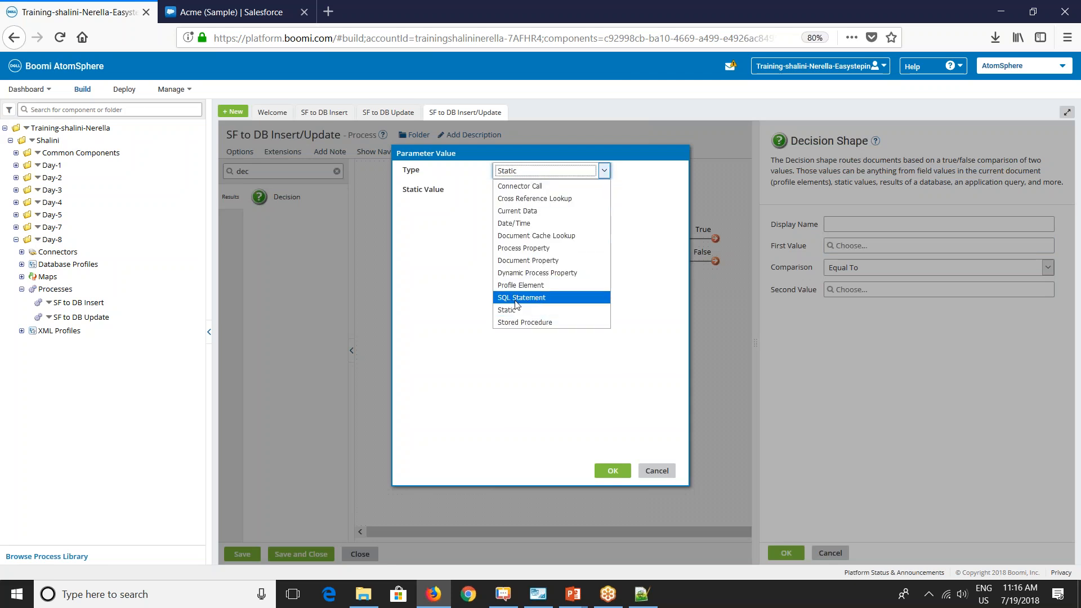
click(515, 299)
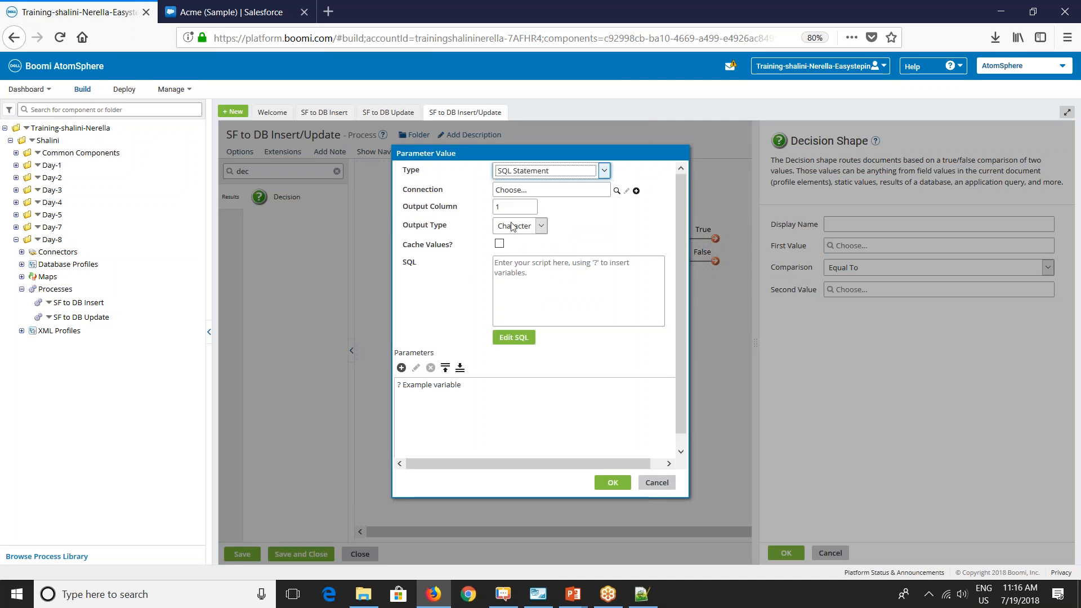
click(616, 191)
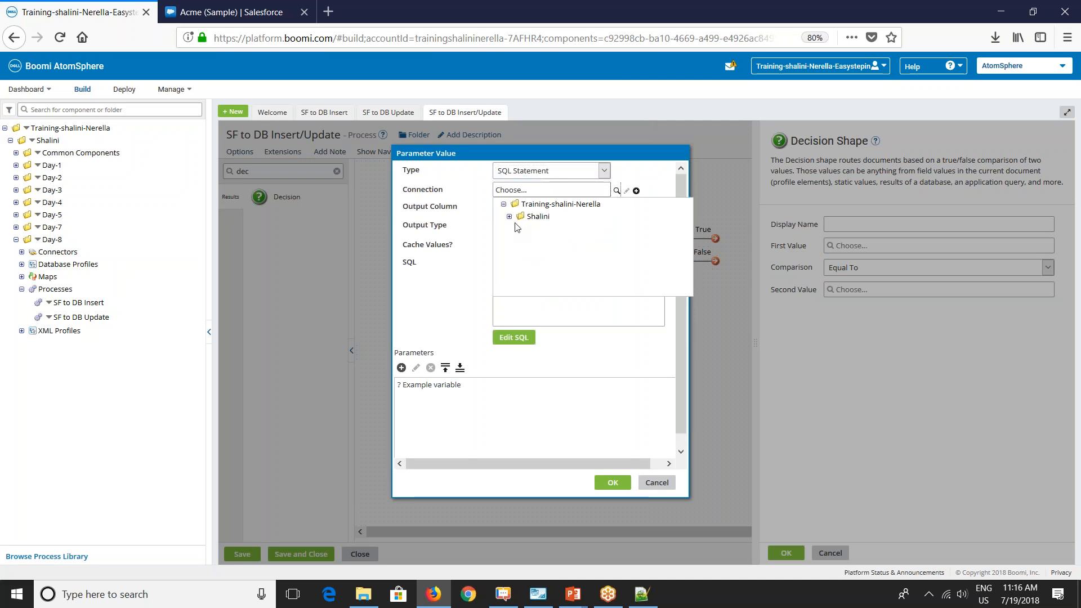
click(532, 242)
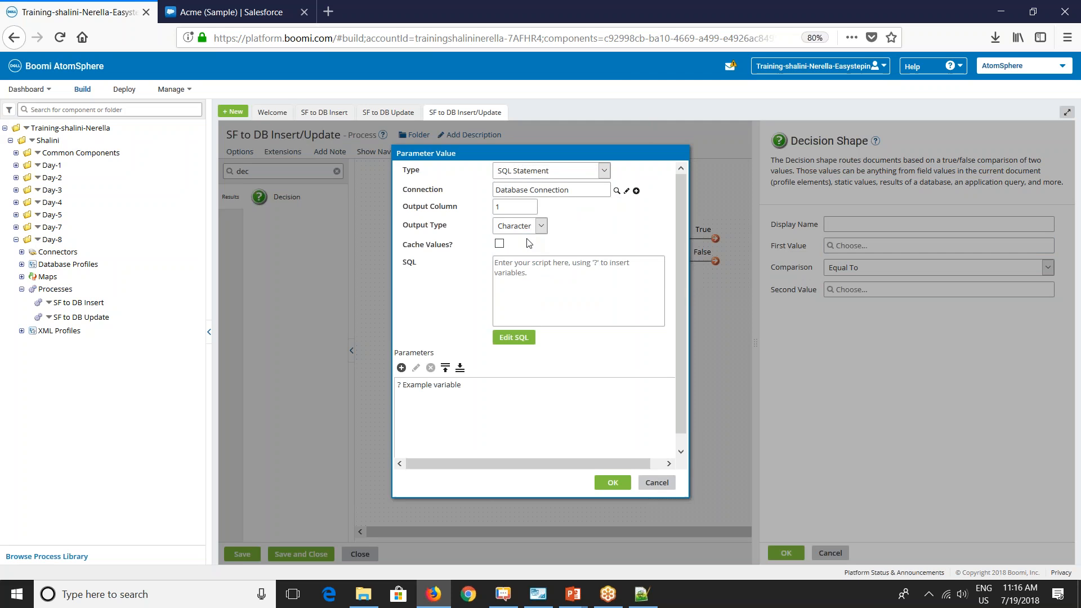
Step: Enter the SQL "select count(*) from sf_account where SF_Id=?" for the Decision's first value
click(644, 269)
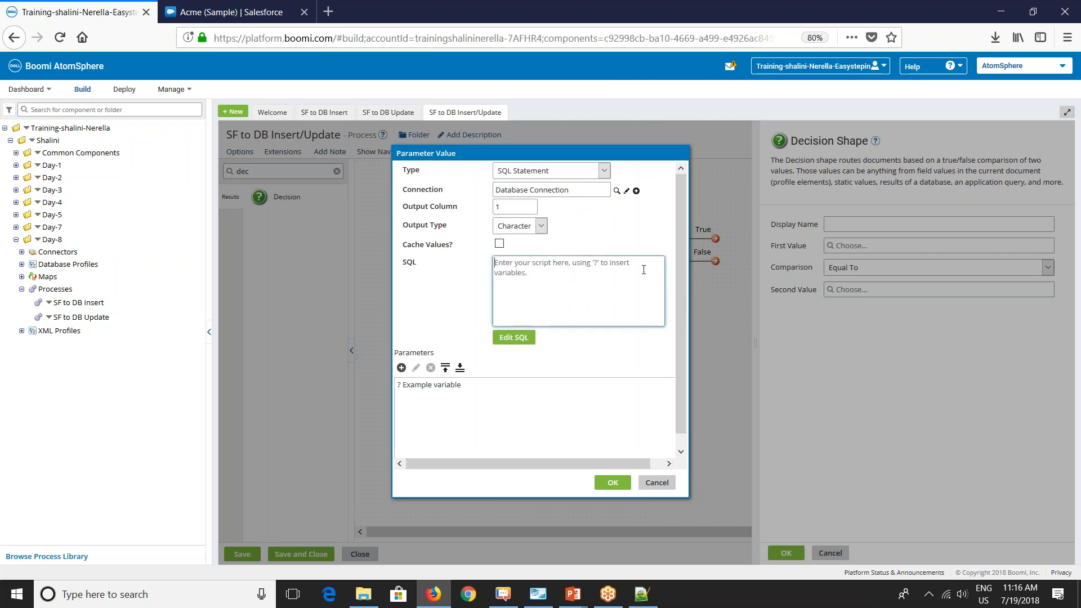
text(sele)
text(ct coun)
text(t())
text(*)
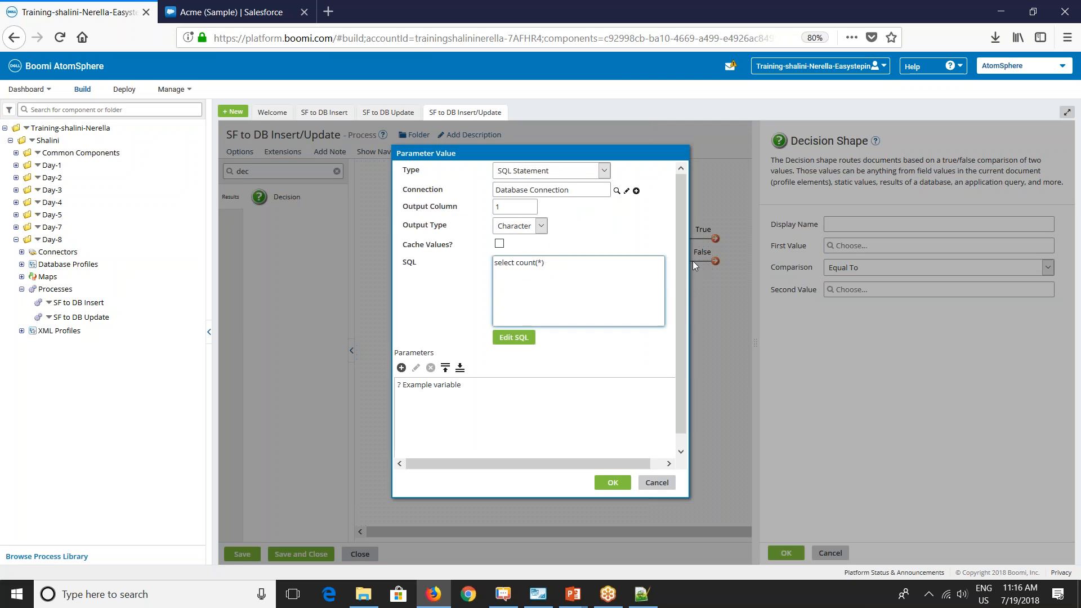
text( from sf_account where SF_Id)
key(BackSpace)
text(=?)
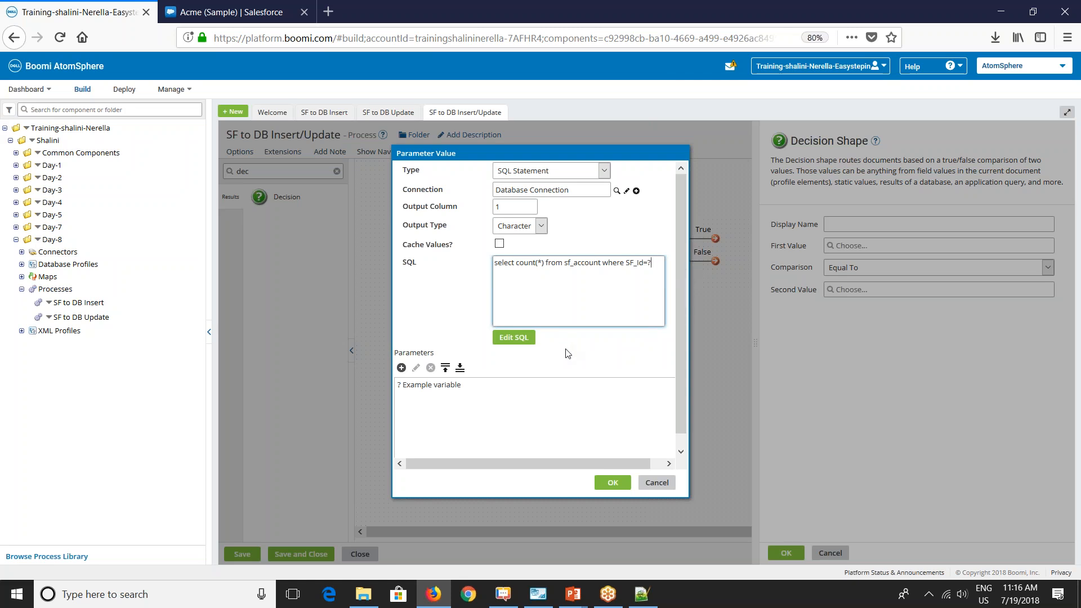
drag(651, 264, 623, 263)
Step: Add a parameter to the SQL statement with type Profile Element and profile type XML
click(402, 368)
click(514, 173)
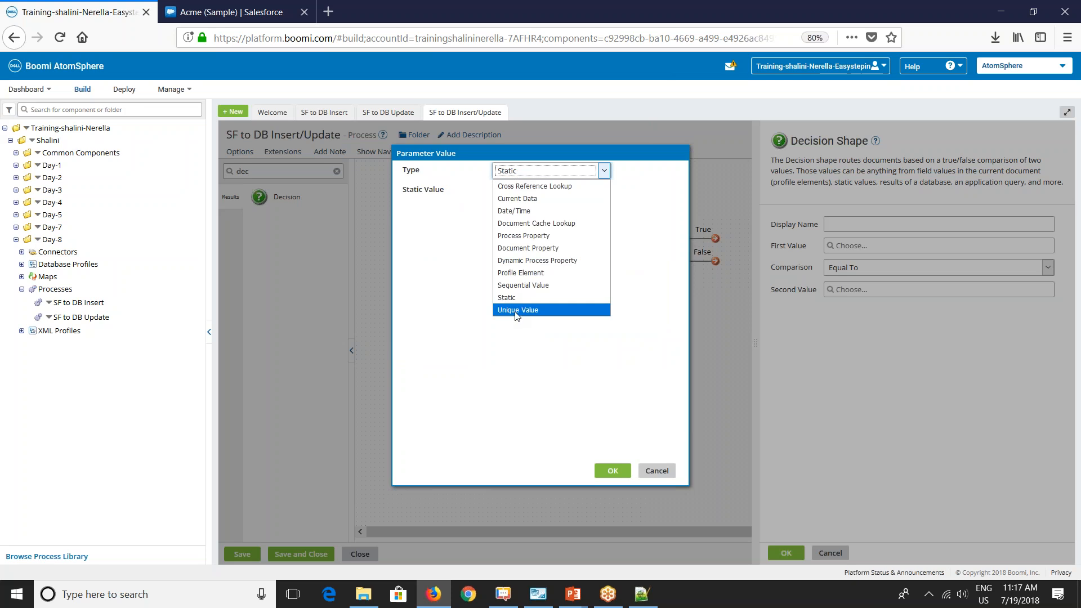
click(519, 273)
click(535, 191)
click(532, 220)
click(532, 191)
click(521, 254)
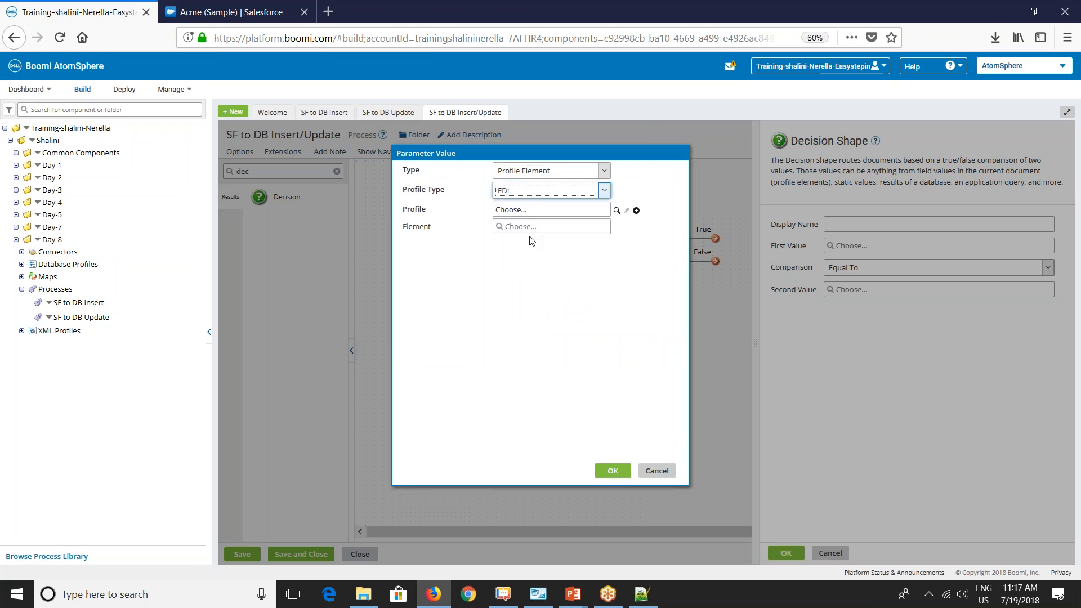
Step: Choose the SF_Account_QUERY_Response profile and its Account/Id element for the parameter, and accept the SQL statement as the Decision's first value
click(616, 212)
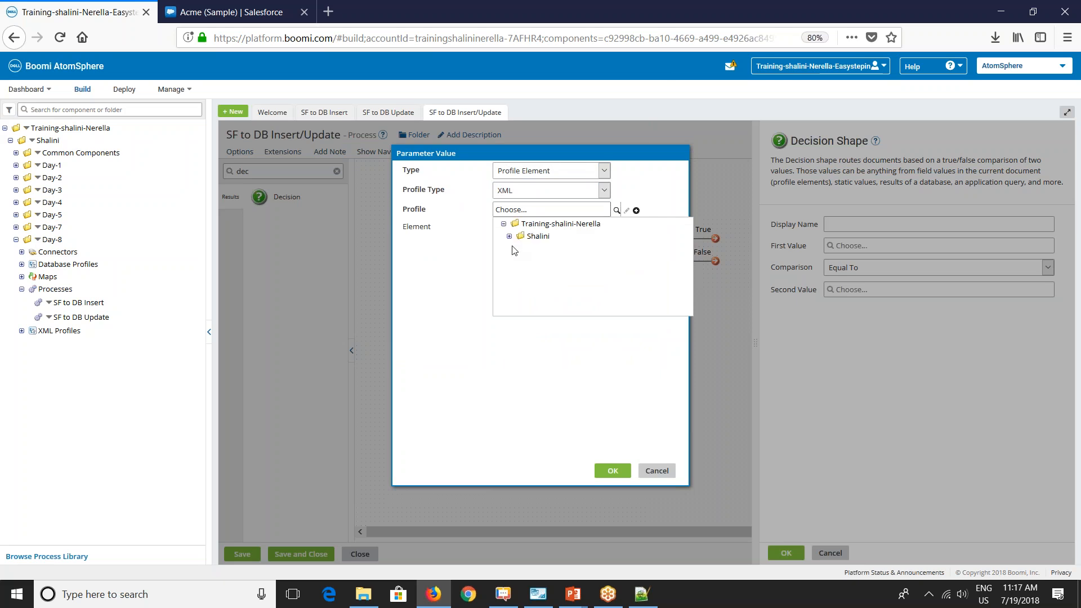
click(514, 298)
click(554, 311)
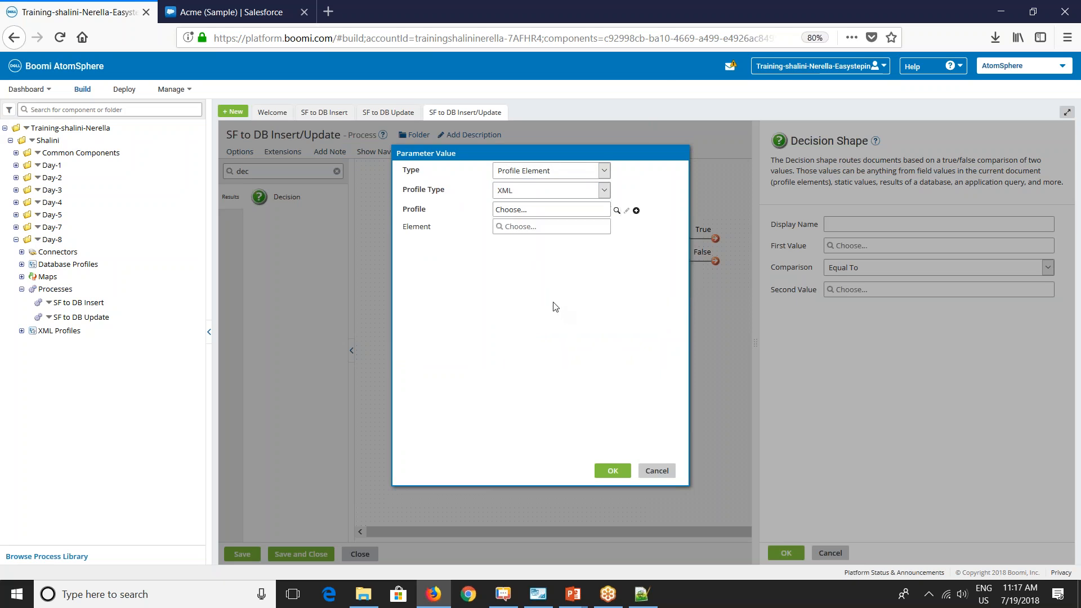
click(518, 227)
scroll(529, 350, down, 3)
scroll(530, 350, down, 10)
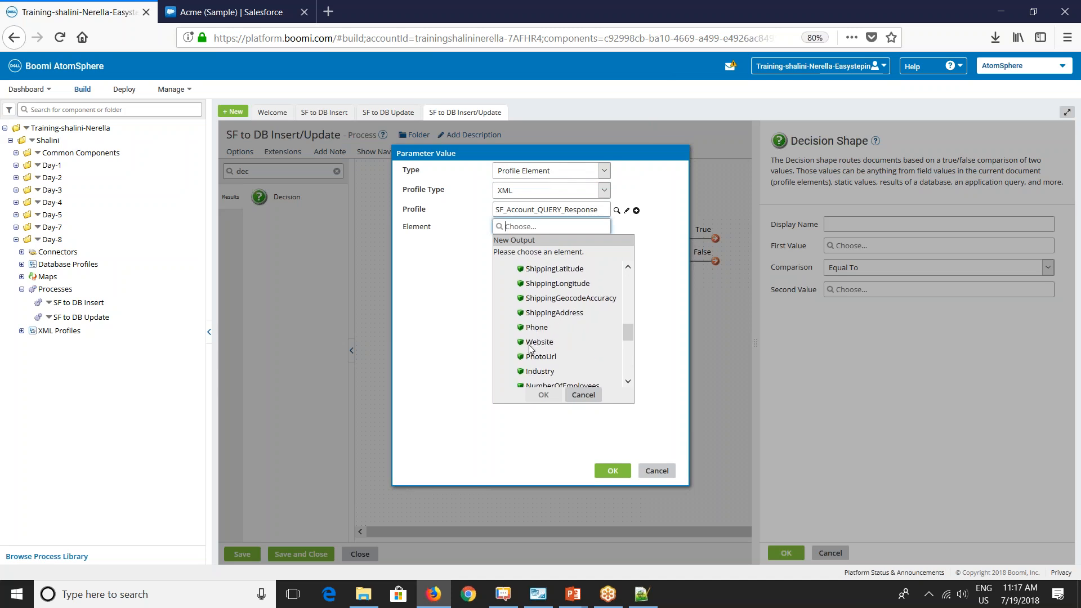
scroll(535, 327, up, 15)
click(541, 283)
click(544, 394)
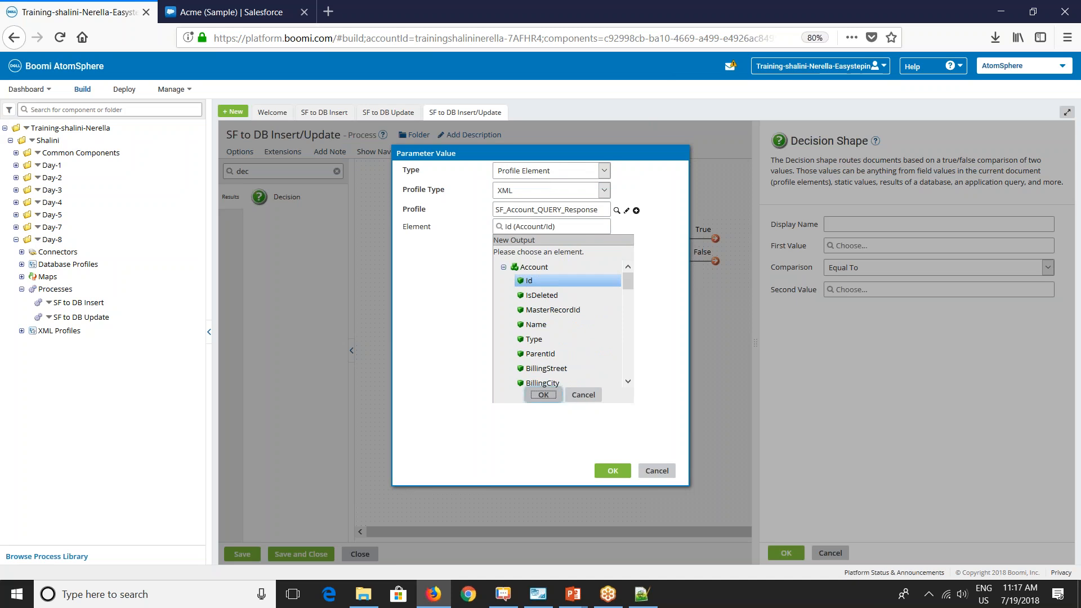
click(611, 470)
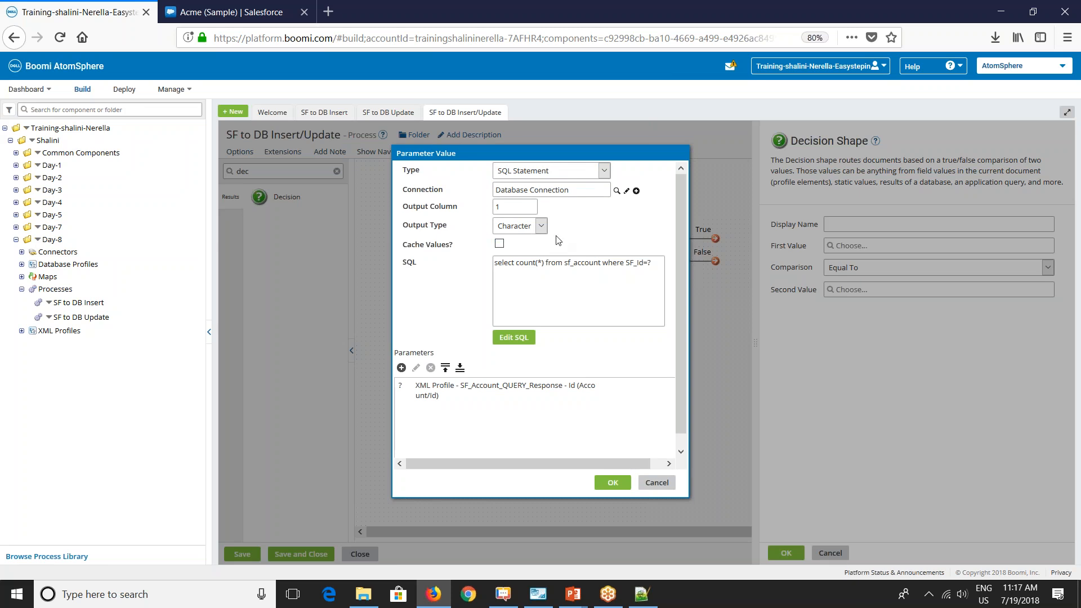
scroll(608, 476, down, 1)
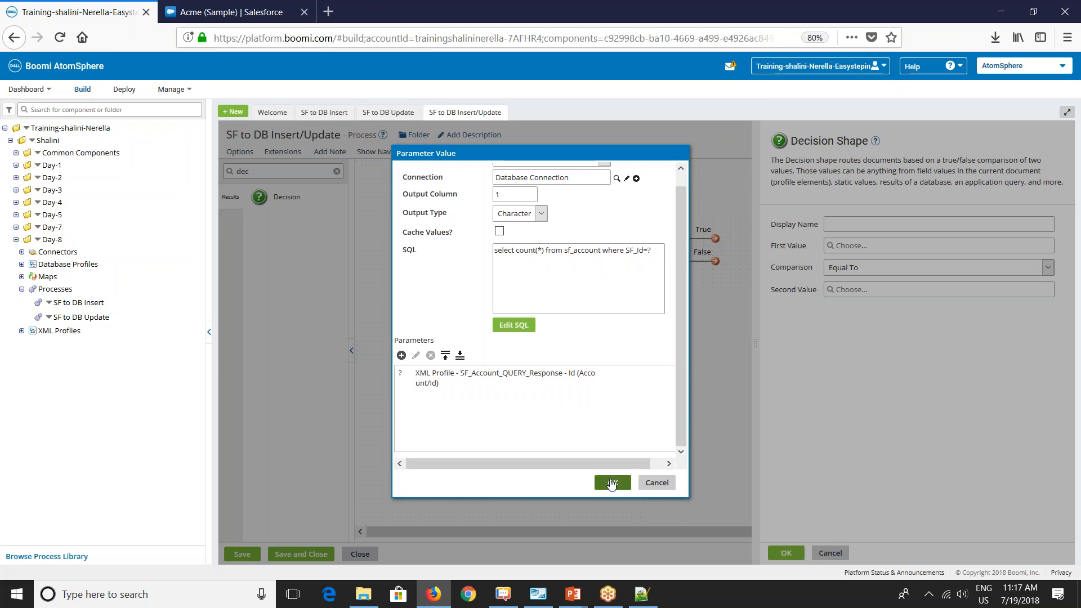
click(612, 483)
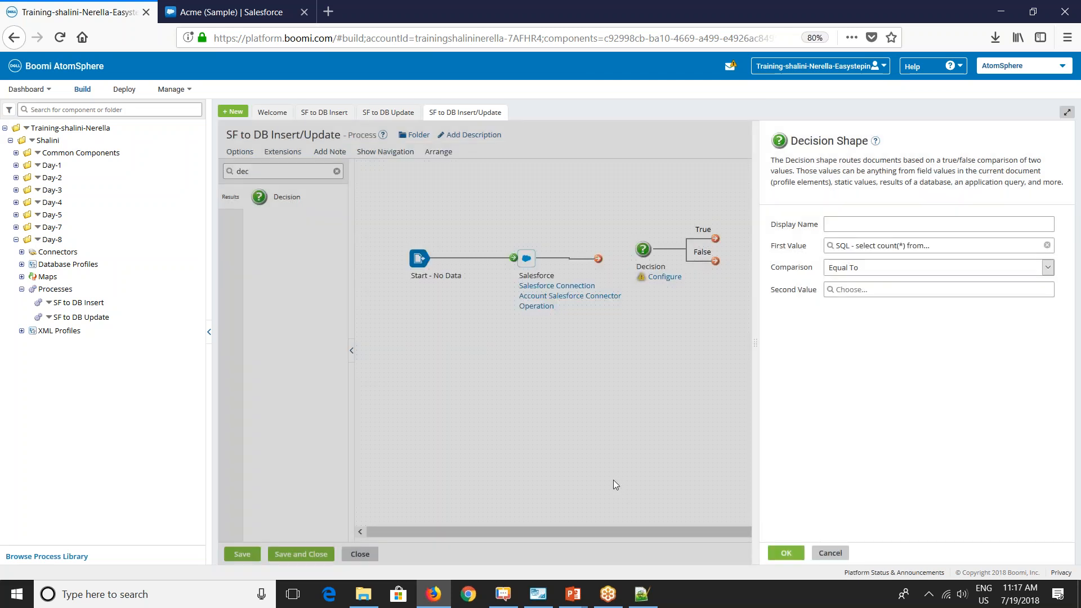
Step: Set the Decision's second value to a static 0 and accept the shape's configuration
click(833, 289)
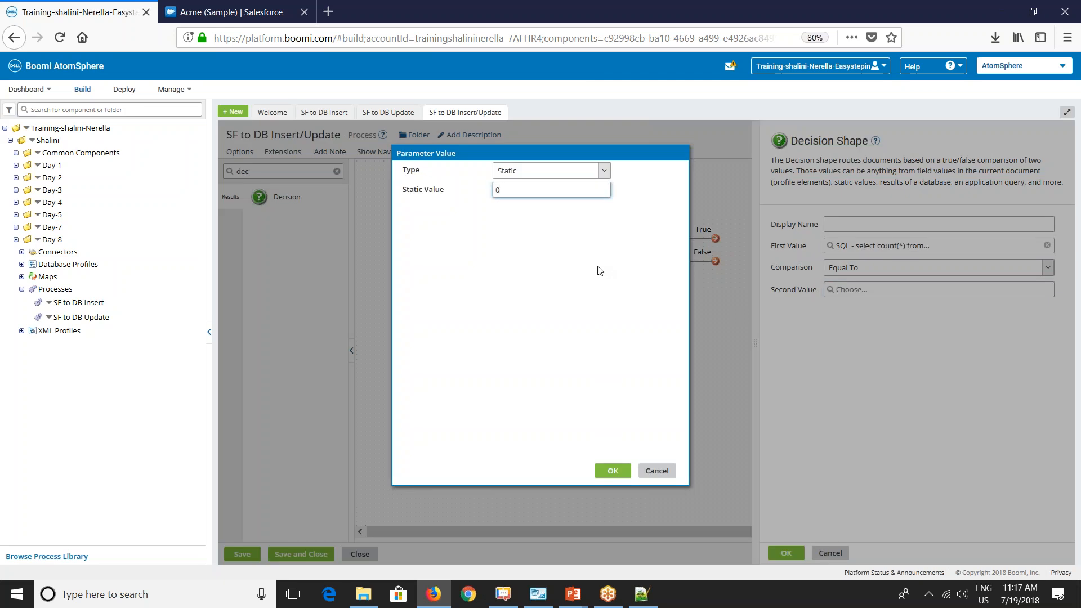
click(613, 471)
click(786, 553)
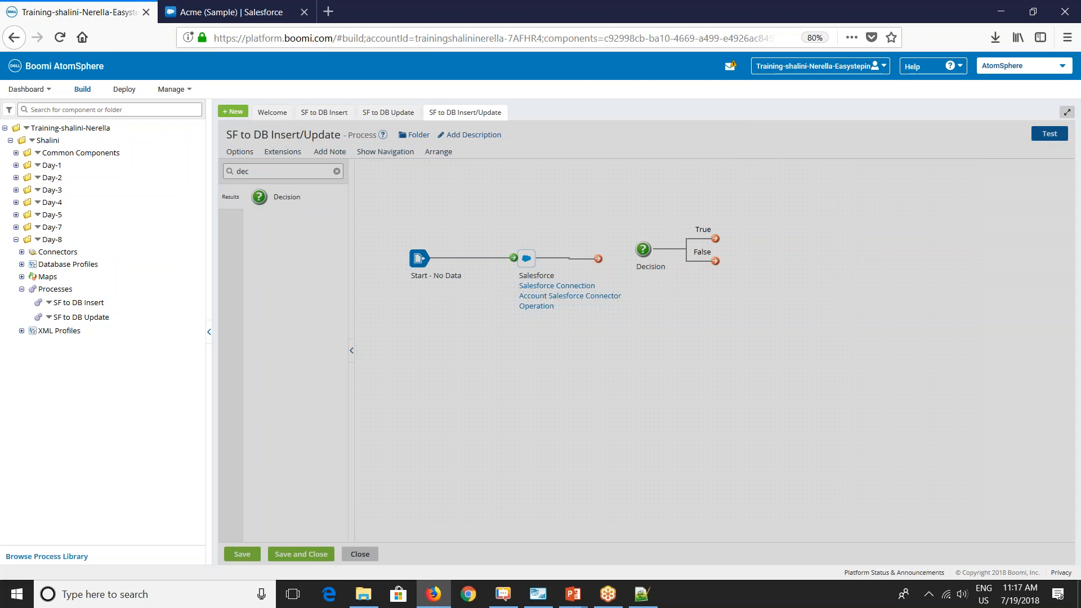
Step: Connect the Salesforce shape's output to the Decision shape and save the SF to DB Insert/Update process
click(247, 555)
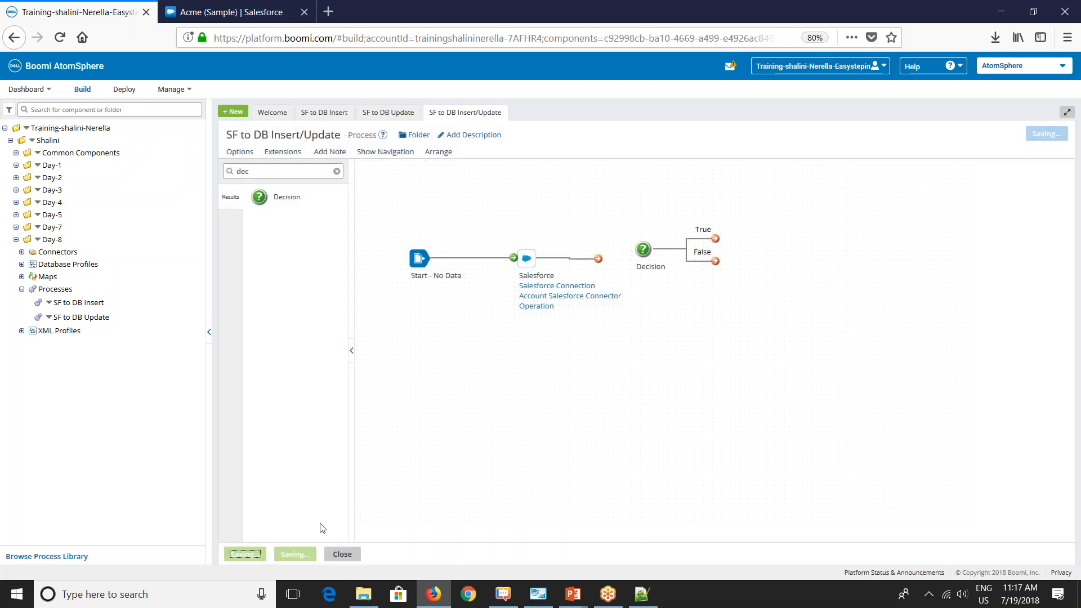
drag(598, 259, 656, 261)
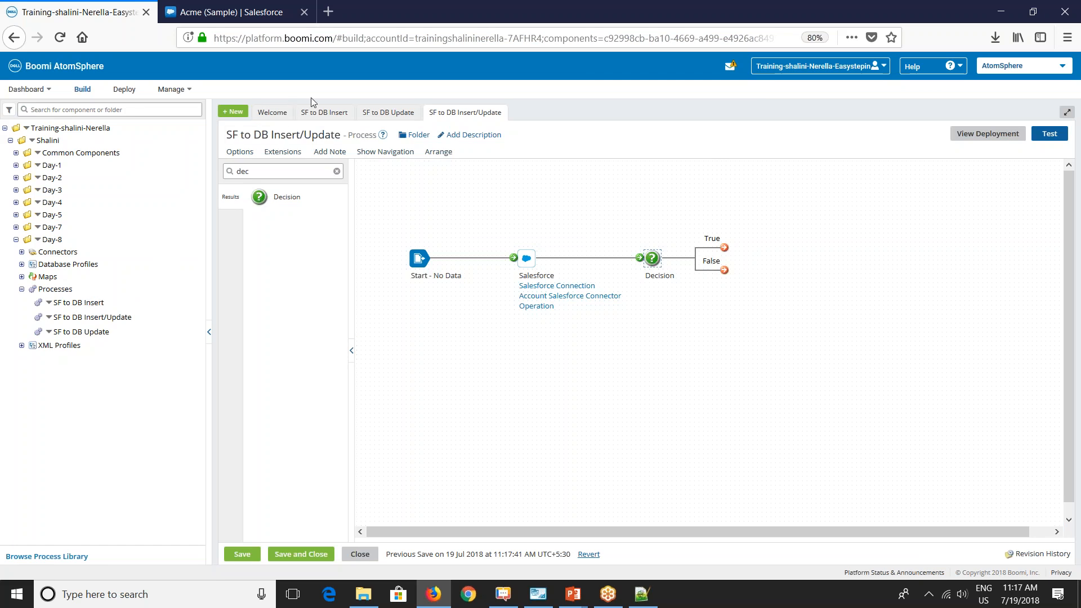
click(242, 555)
Step: In the SF to DB Insert process, leave the test view, detach the Salesforce shape below the flow, and connect Start directly to SF to DB Account Map
click(324, 112)
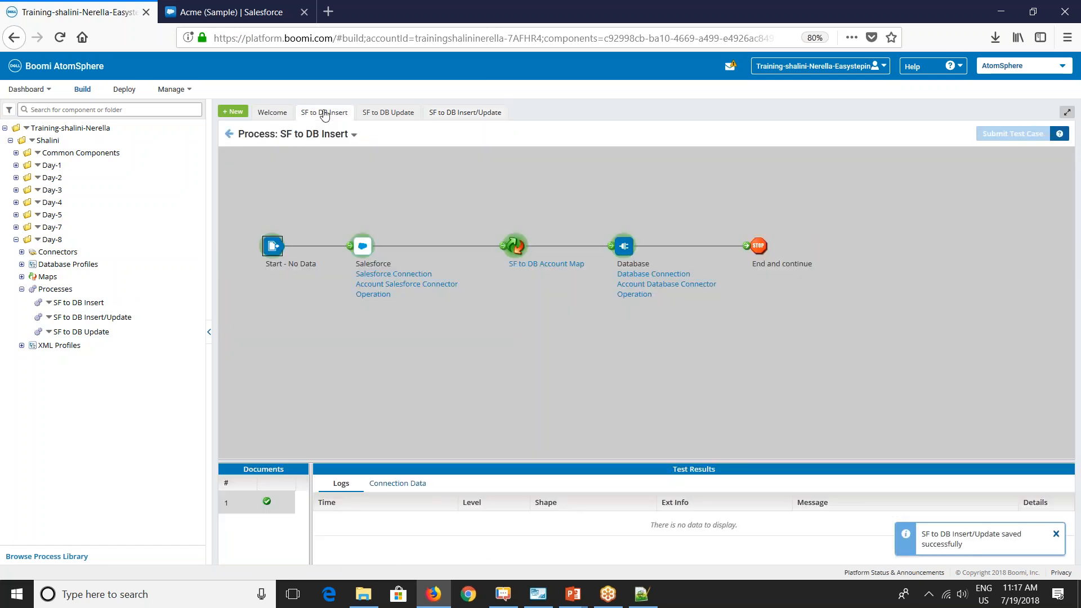
click(230, 134)
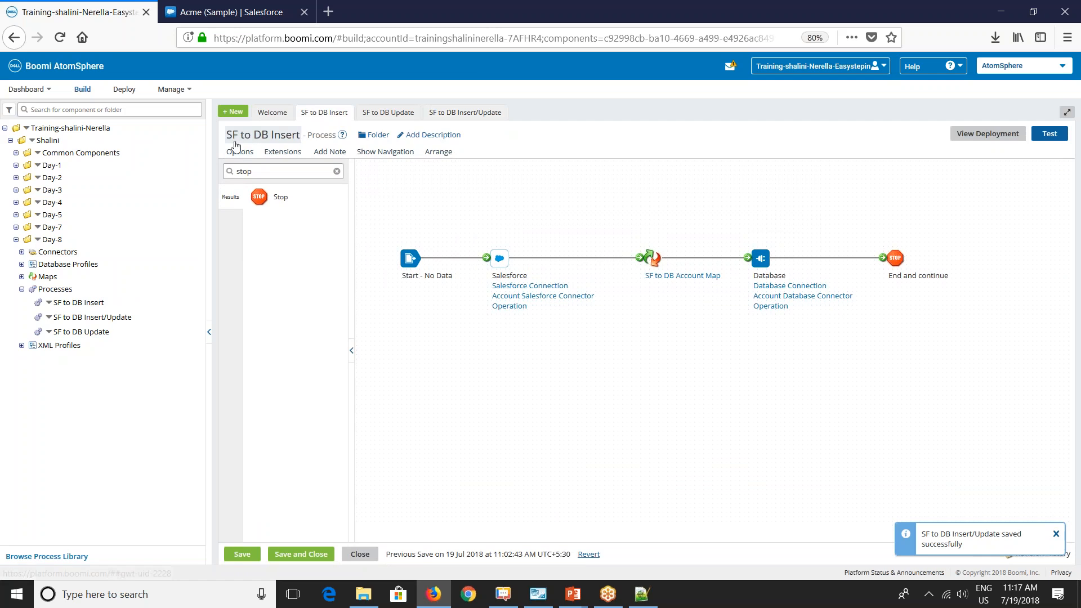
mouse_move(550, 294)
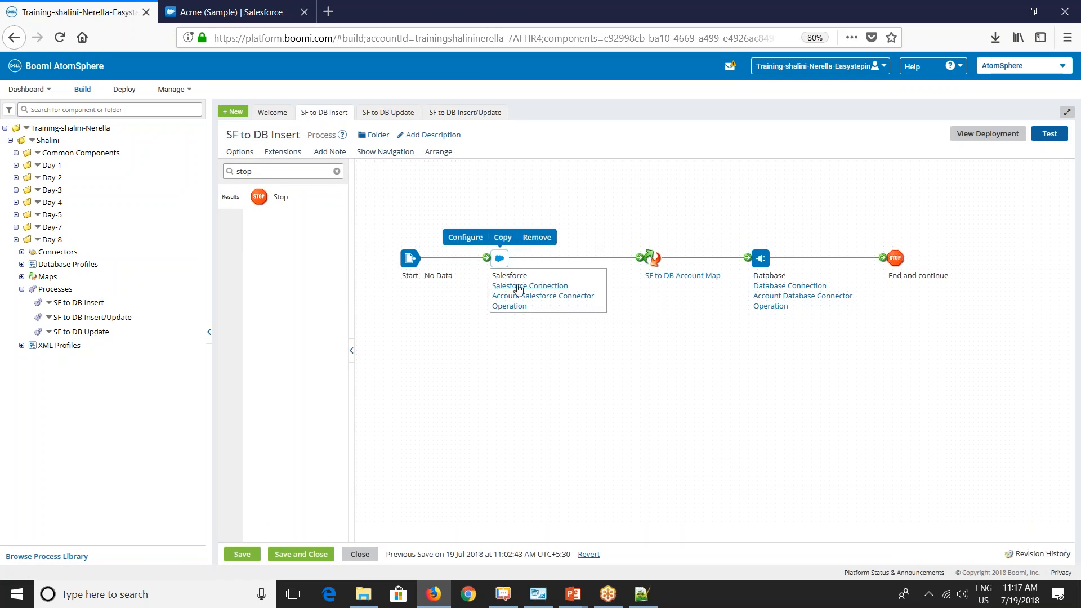
drag(487, 257, 503, 364)
drag(639, 258, 614, 353)
drag(410, 261, 543, 254)
drag(619, 248, 639, 258)
mouse_move(545, 250)
mouse_down()
mouse_move(535, 269)
mouse_move(527, 258)
mouse_up()
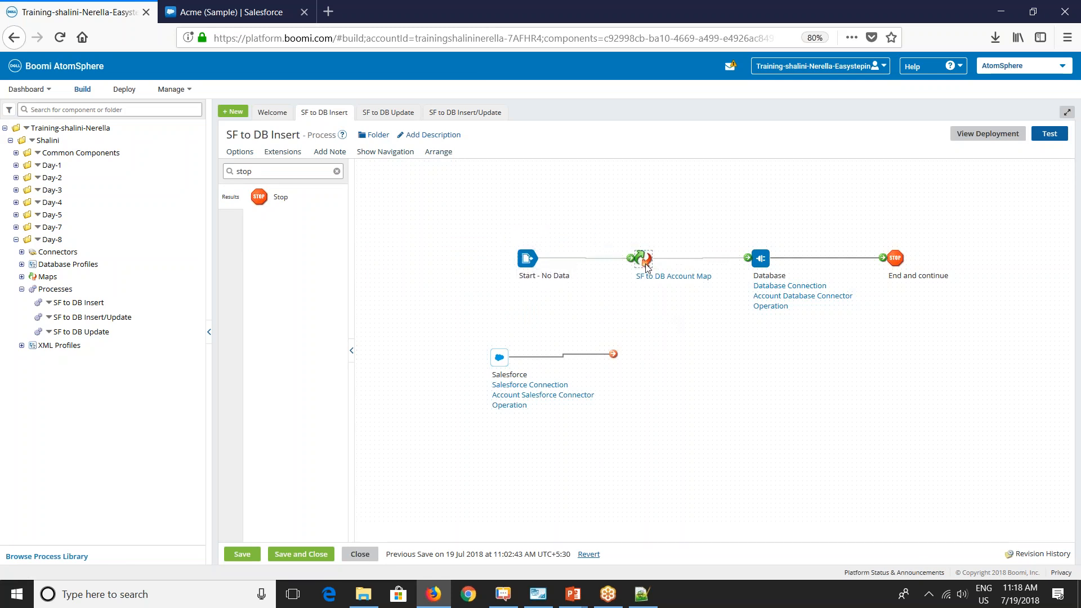
drag(651, 257, 643, 258)
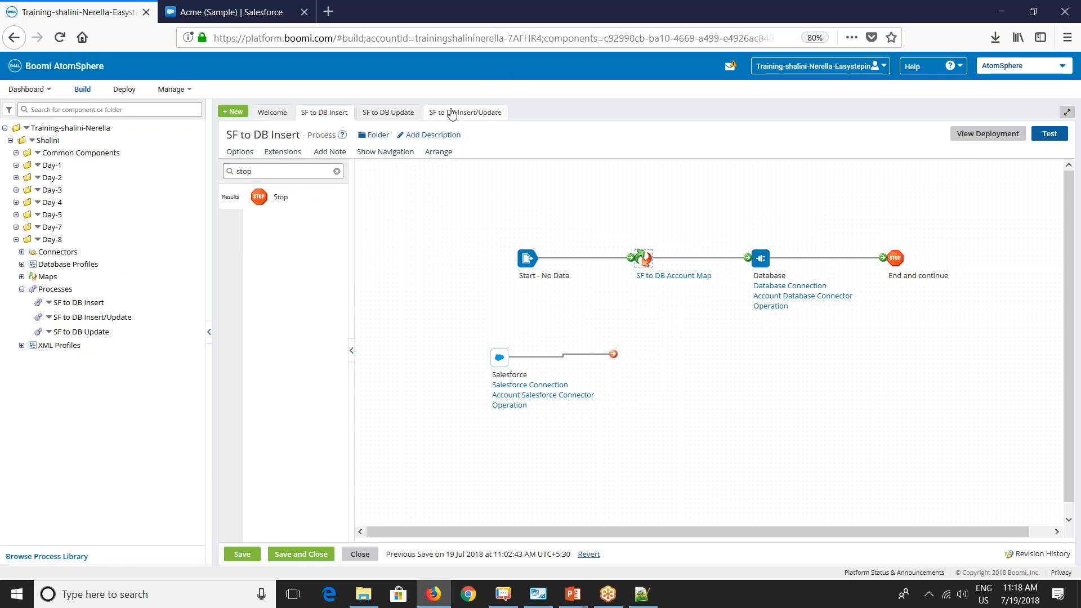
Step: Change the Start shape's type to Data Passthrough, apply the recommended run-date change, and save and close SF to DB Insert
mouse_move(771, 275)
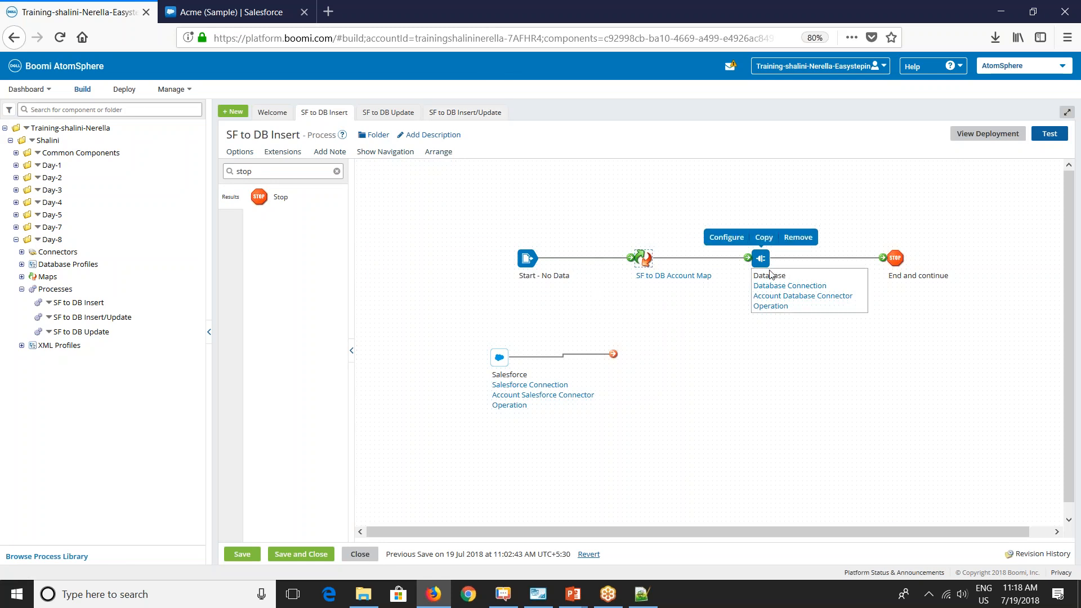
click(528, 259)
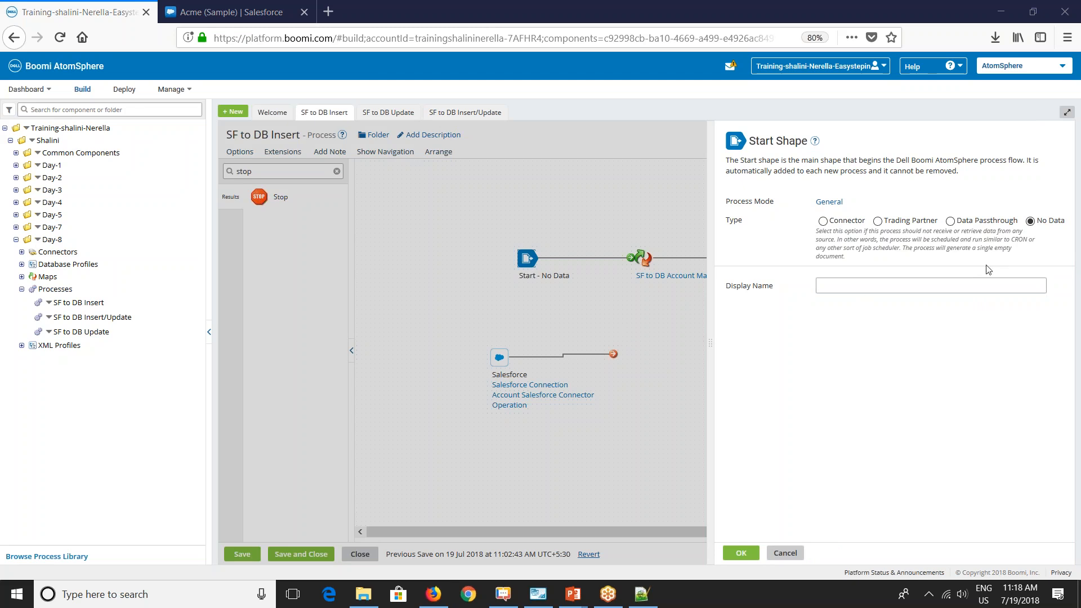
click(950, 221)
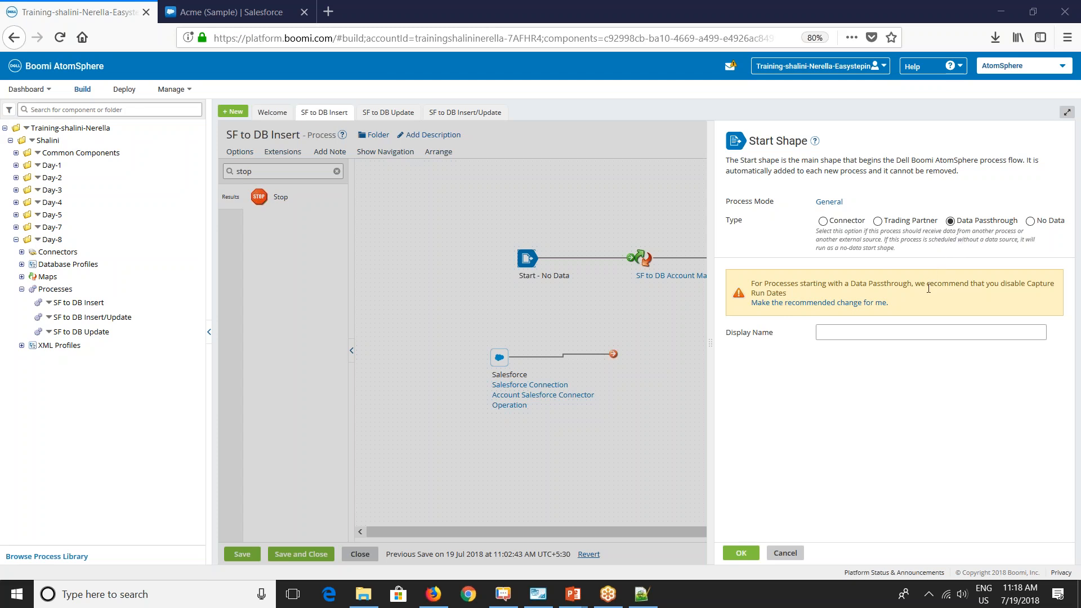
click(827, 303)
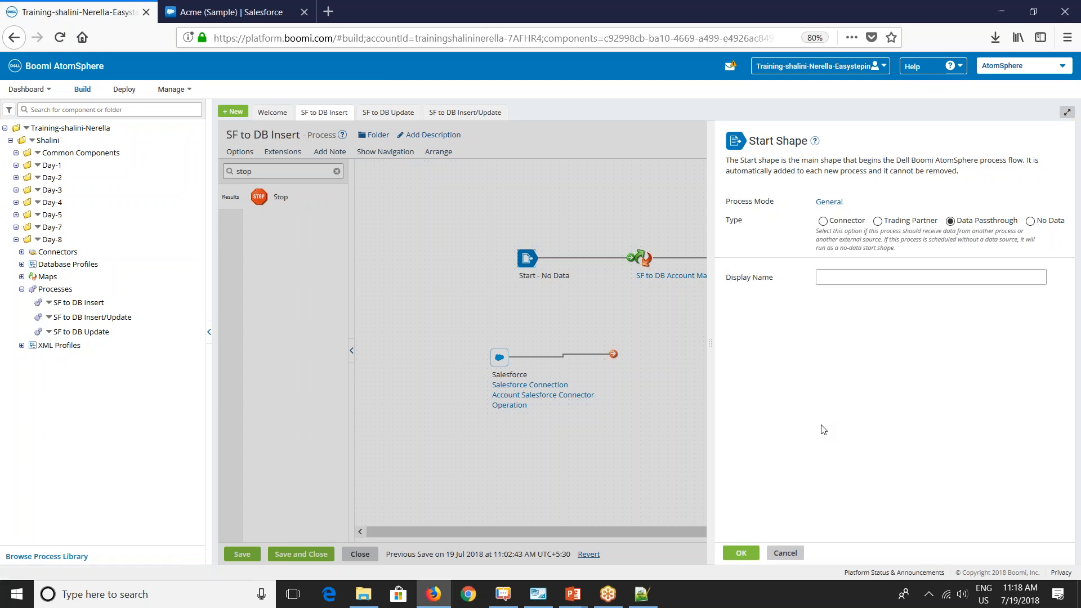
click(740, 554)
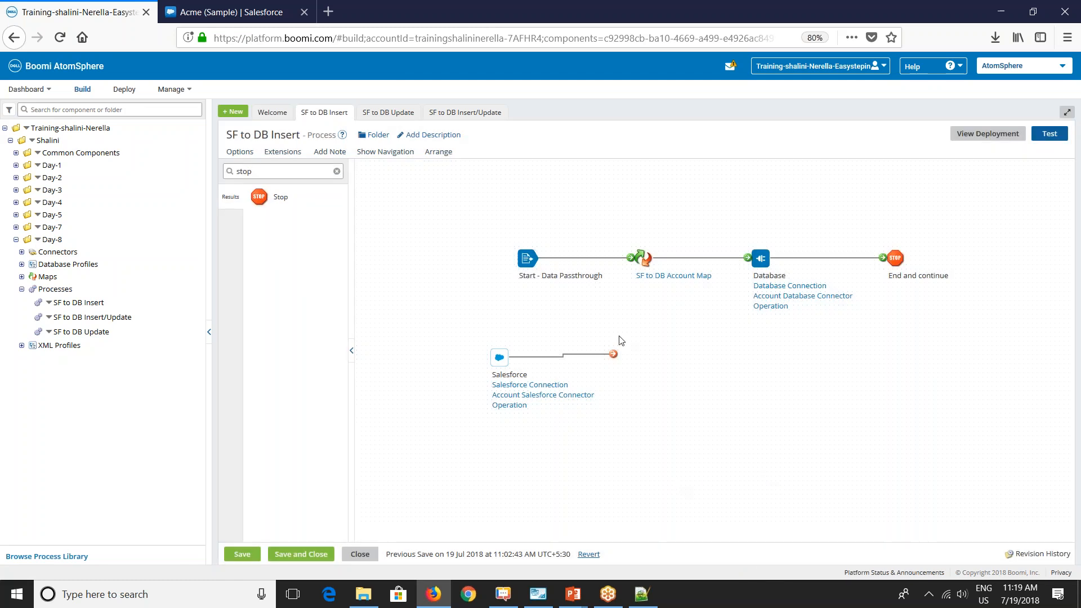
mouse_move(530, 263)
click(309, 555)
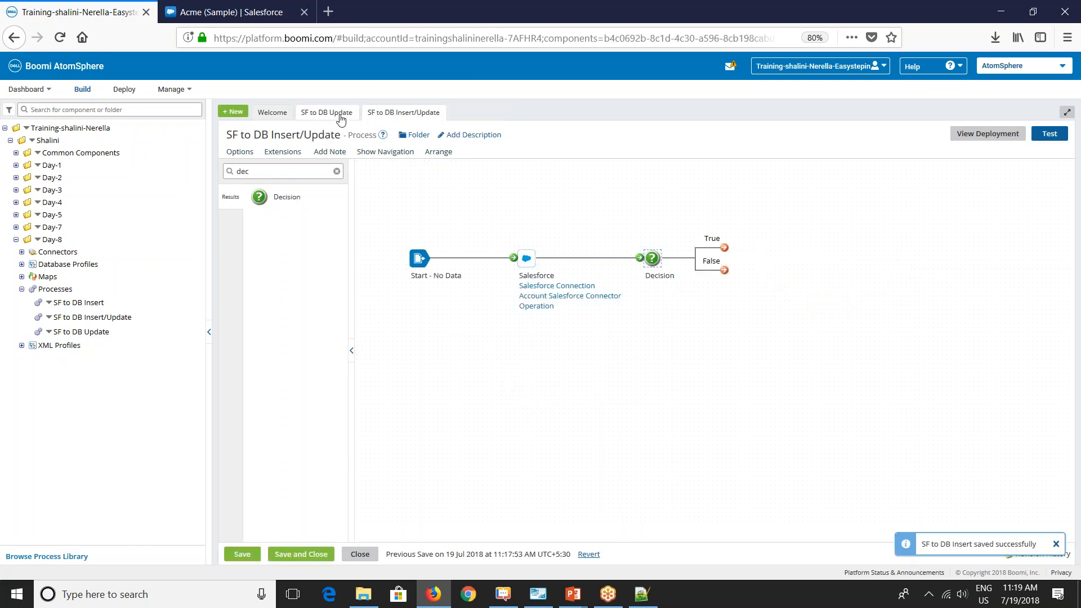
Step: In the SF to DB Update process, detach the Salesforce shape below the flow and connect Start directly to SF to DB Account Update Map
click(338, 112)
drag(549, 257, 544, 384)
drag(693, 257, 667, 384)
drag(437, 260, 594, 257)
drag(660, 249, 693, 257)
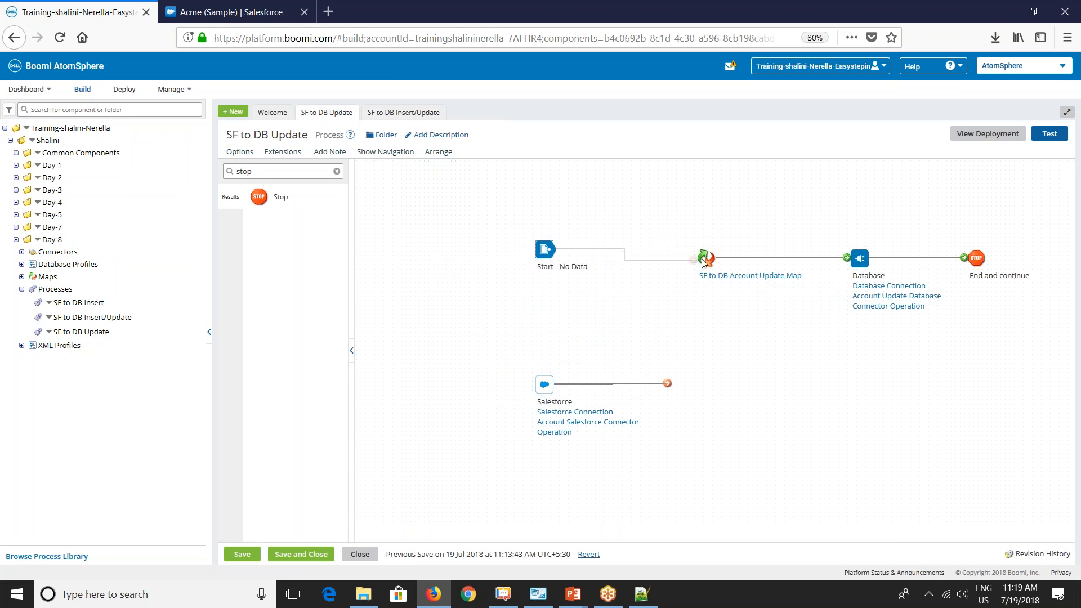
Step: Set the SF to DB Update Start shape to Data Passthrough with the recommended run-date change, and save and close the process
drag(545, 250, 545, 258)
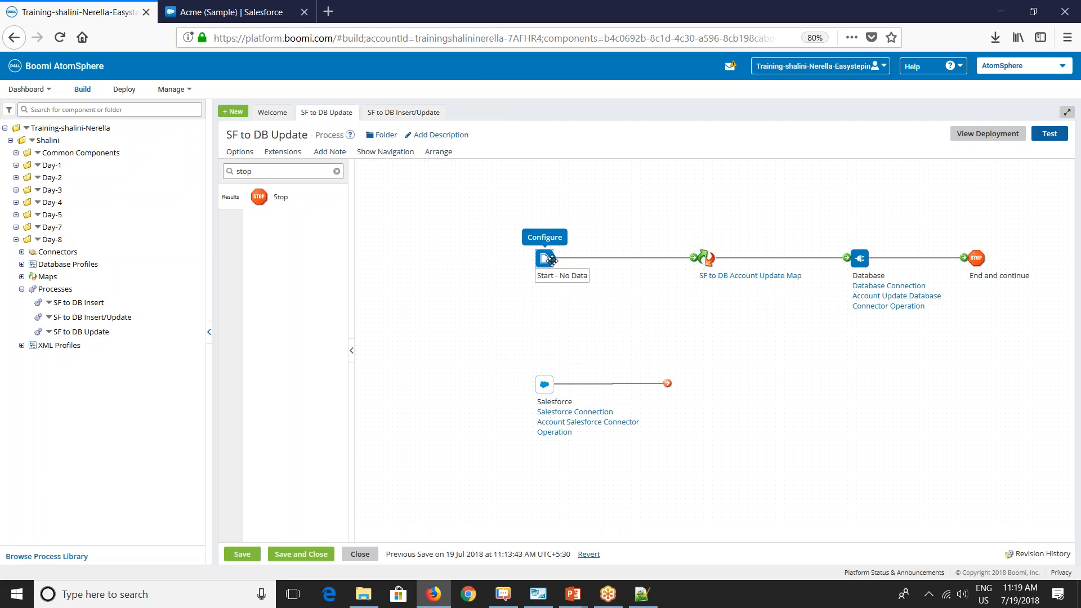
click(545, 258)
click(976, 222)
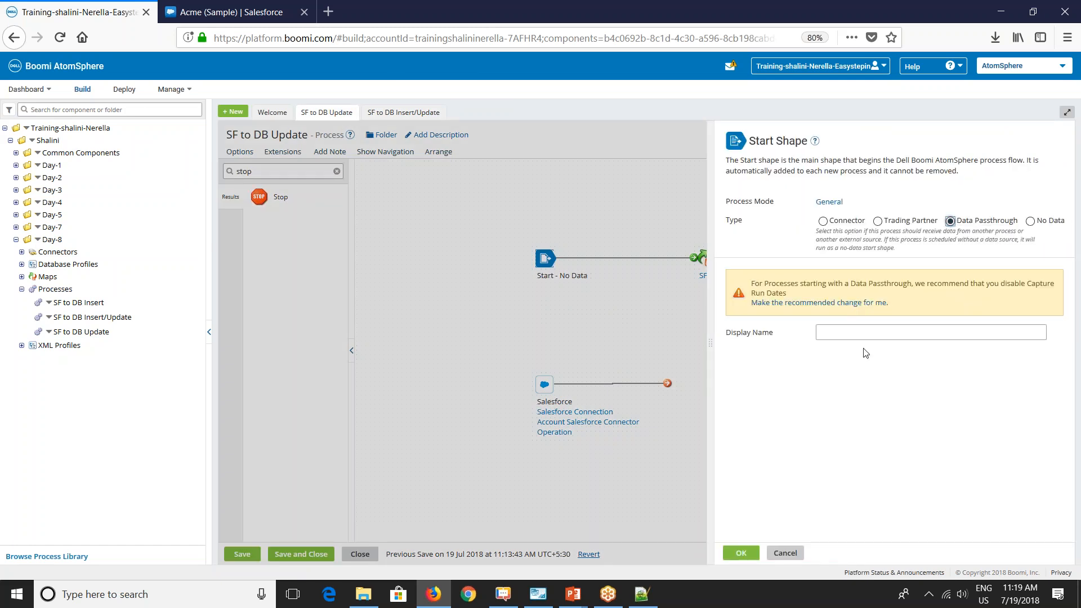
click(842, 309)
click(741, 553)
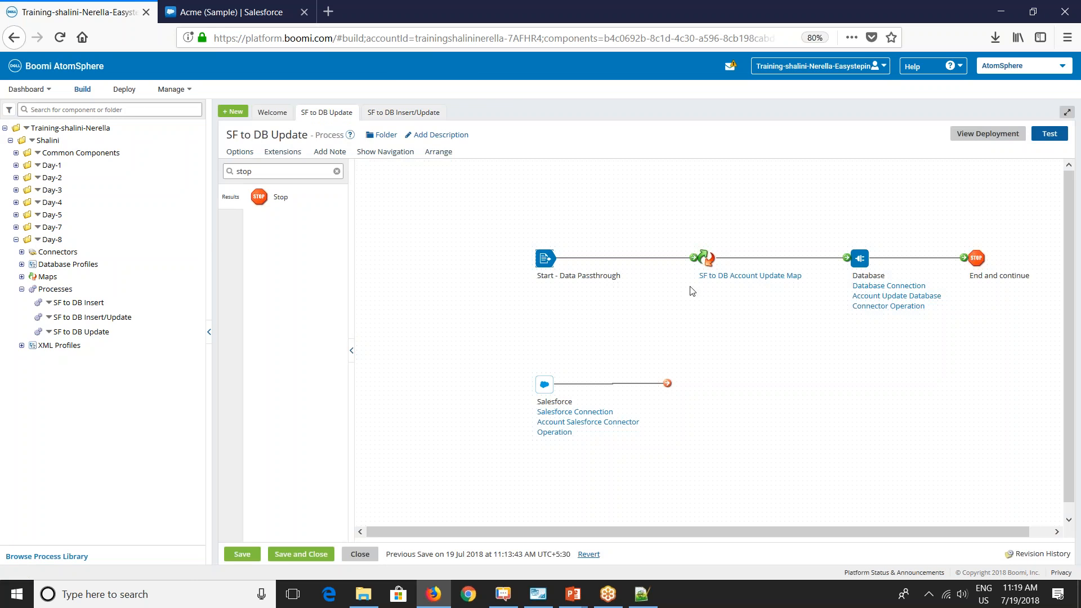
click(707, 260)
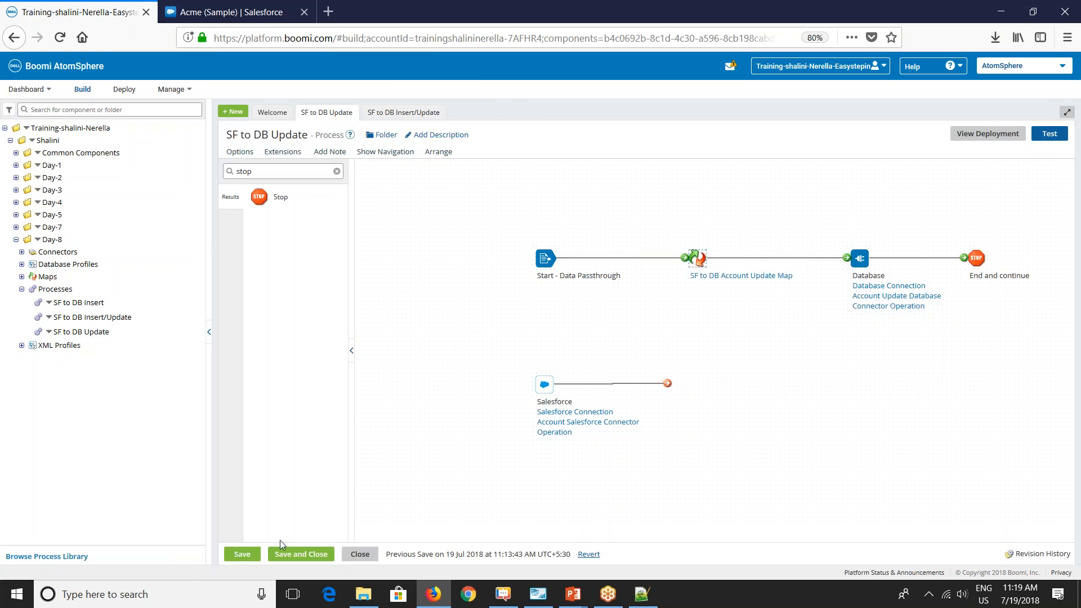
click(288, 556)
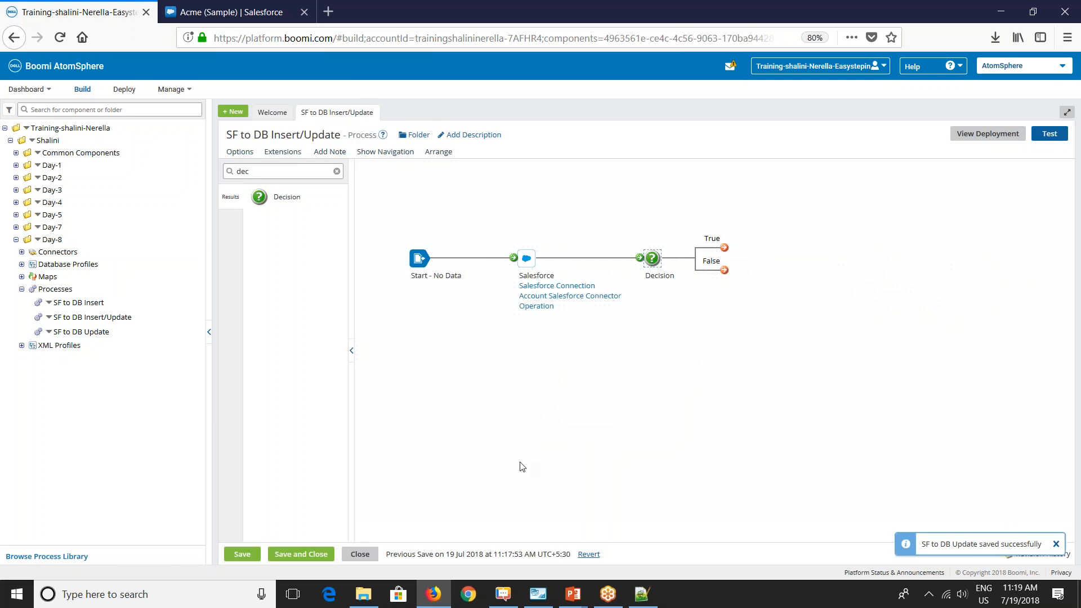
Step: Give the Decision shape in SF to DB Insert/Update the display name SQL Lookup
double_click(647, 281)
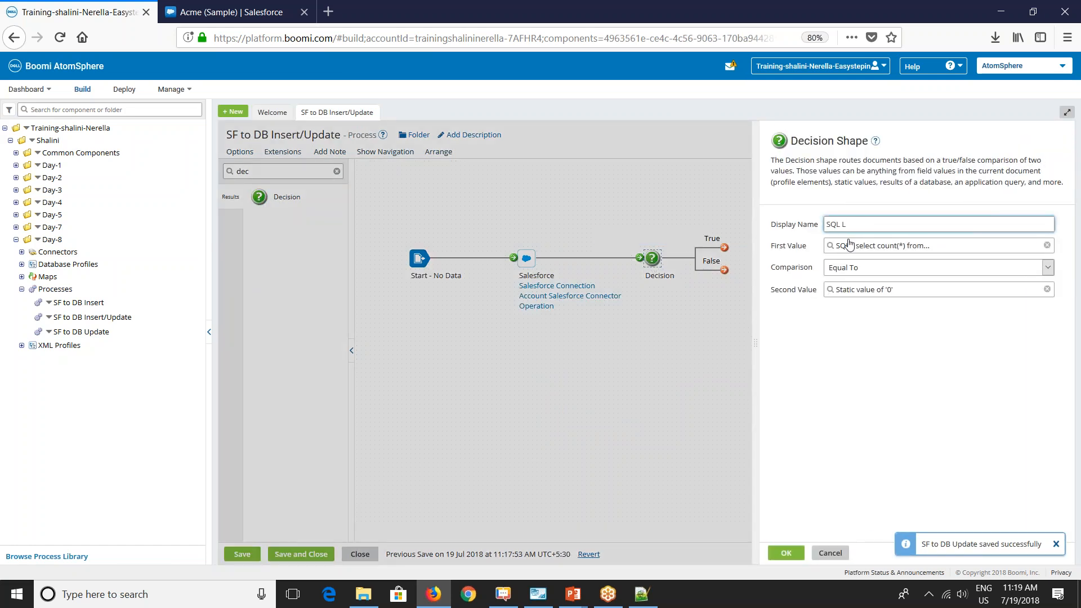
text(SQL LL)
key(BackSpace)
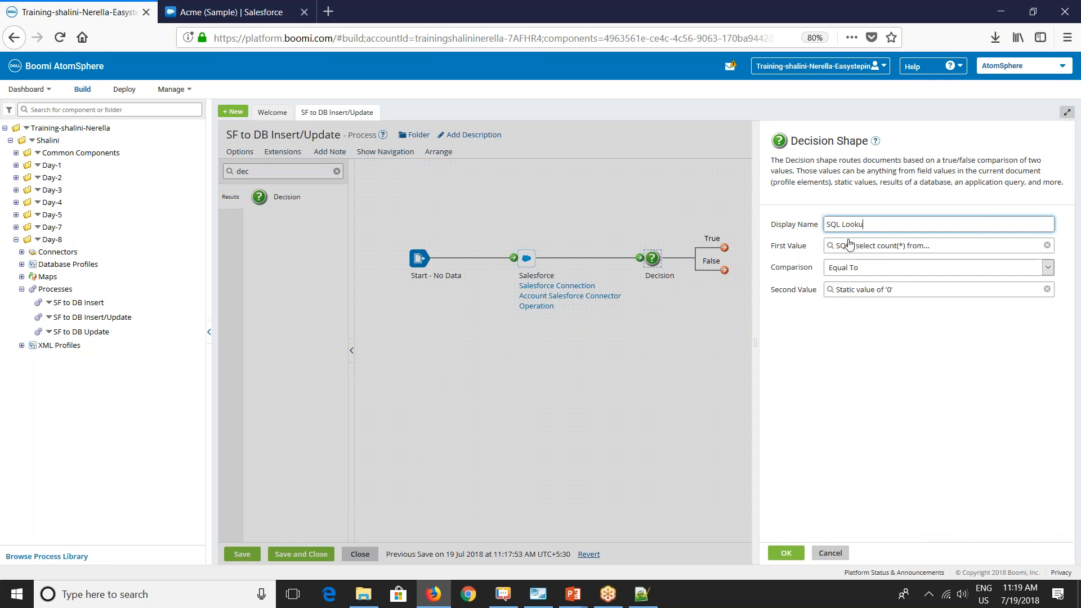
click(779, 550)
Step: Extend the SQL Lookup decision's True branch and place a Process Call shape at its end
drag(724, 249, 770, 267)
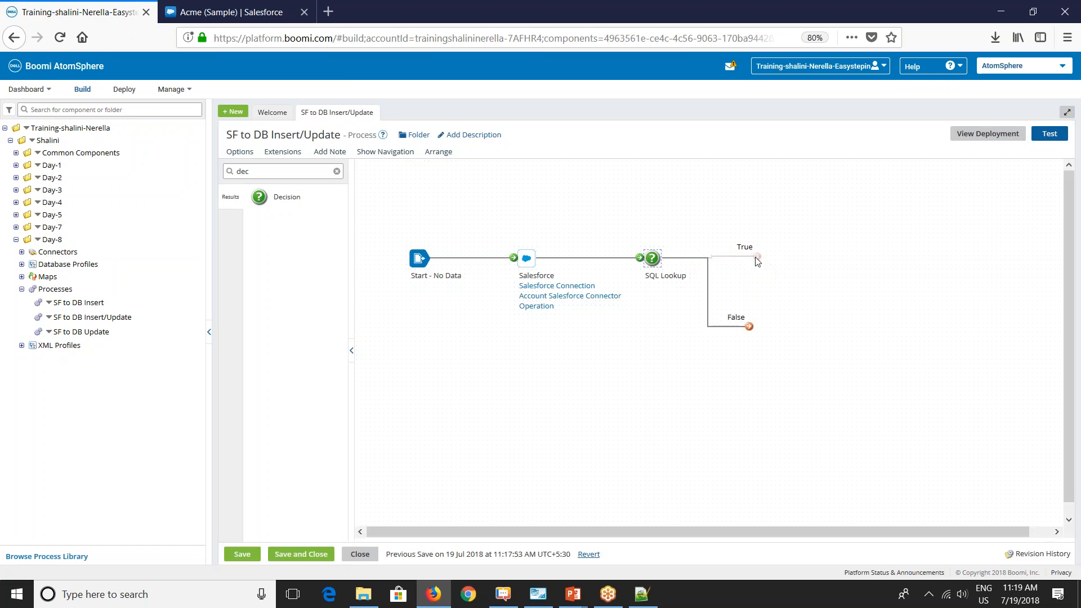
click(225, 175)
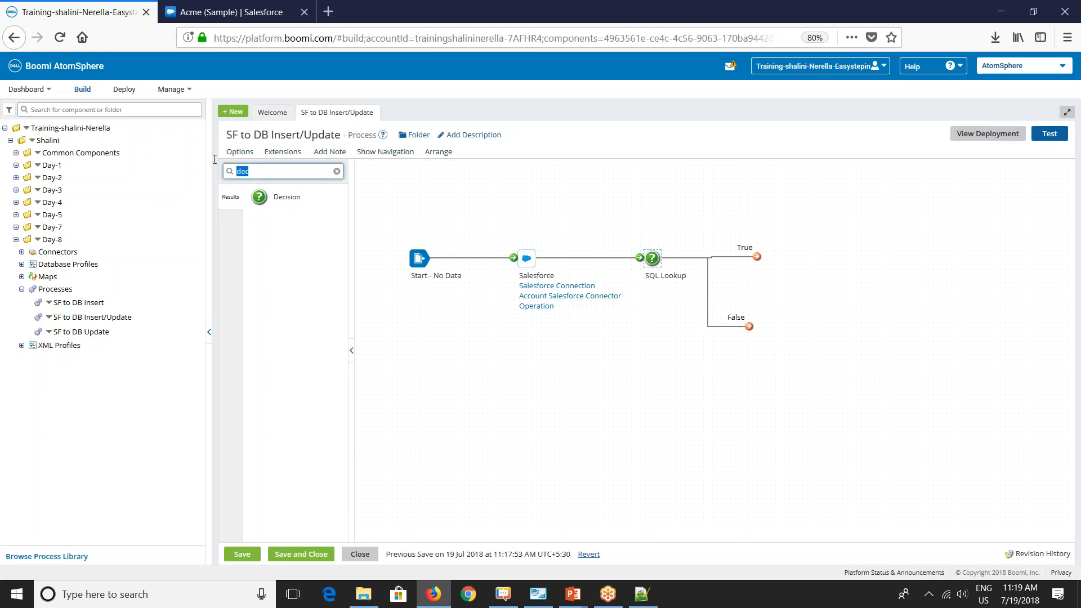
text(pr)
drag(282, 252, 757, 255)
Step: Set the Process Call to run SF to DB Insert from the Day-8 folder and connect the True branch to it
click(781, 268)
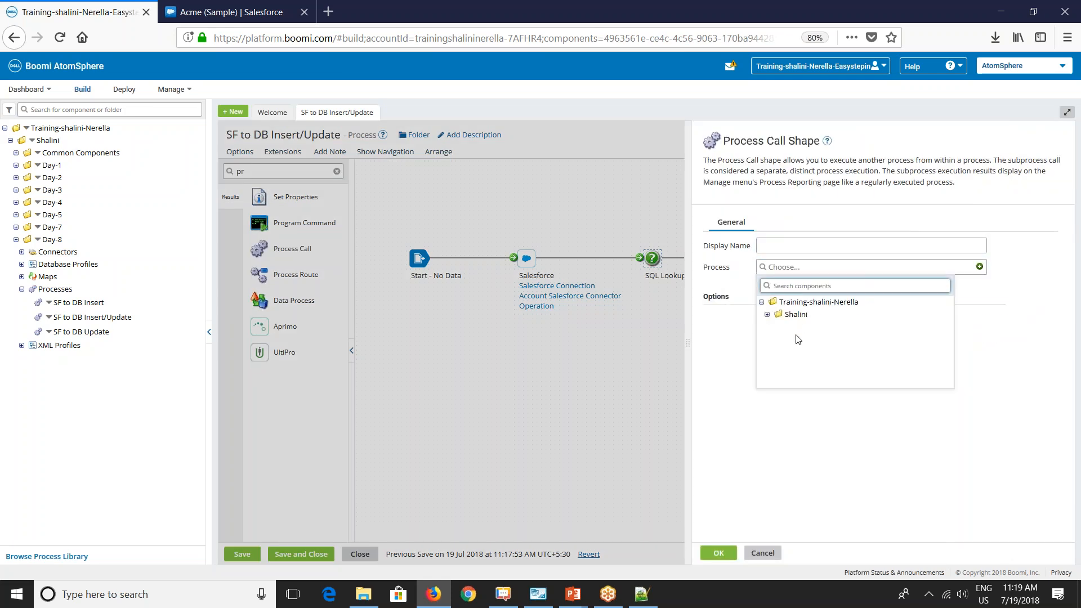
click(768, 314)
scroll(775, 355, down, 1)
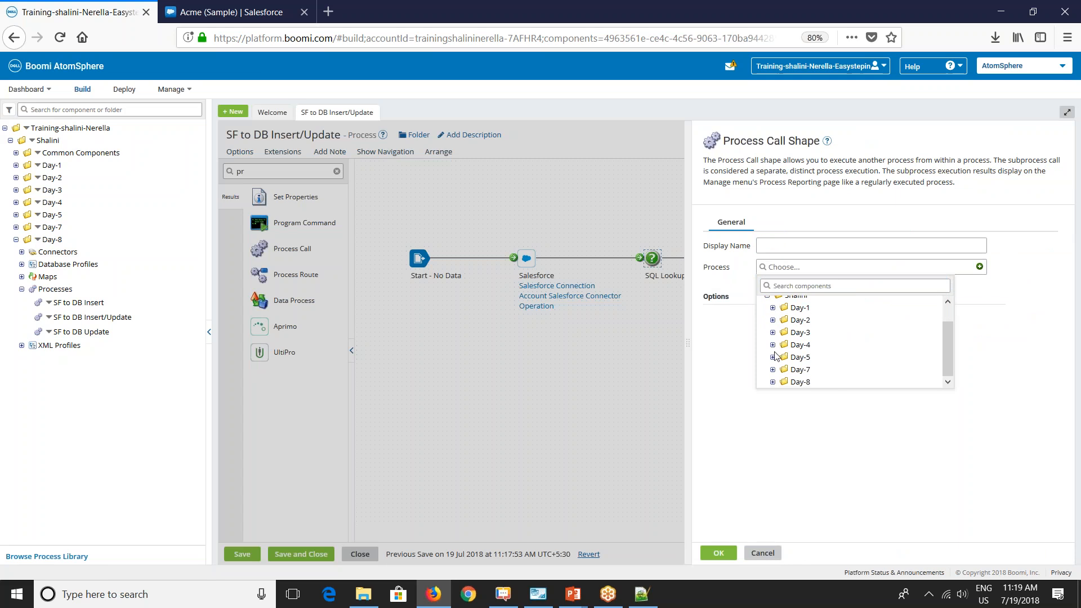
click(772, 384)
scroll(800, 365, down, 2)
click(830, 356)
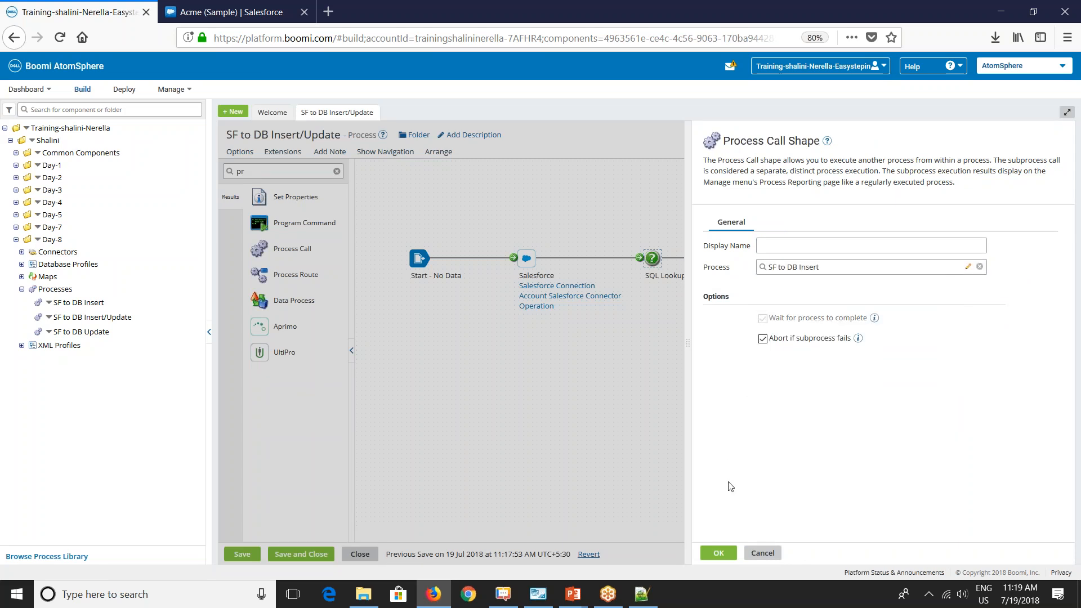
click(718, 553)
mouse_move(774, 268)
mouse_move(756, 257)
mouse_down()
mouse_move(758, 245)
mouse_move(769, 266)
mouse_up()
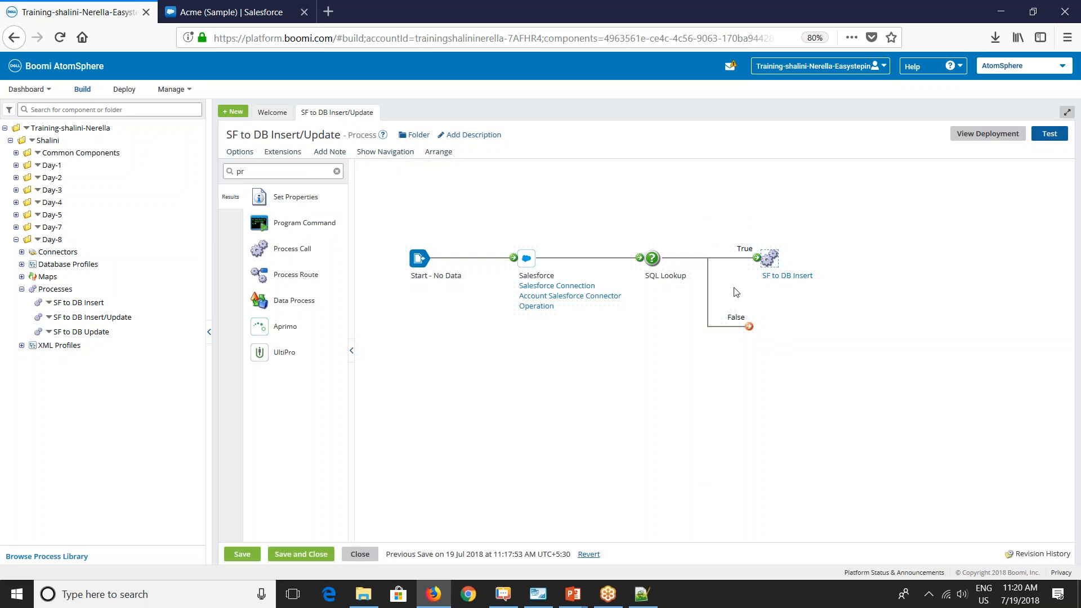
Step: Add a second Process Call running Day-8's SF to DB Update and connect the decision's False branch to it
drag(264, 248, 804, 329)
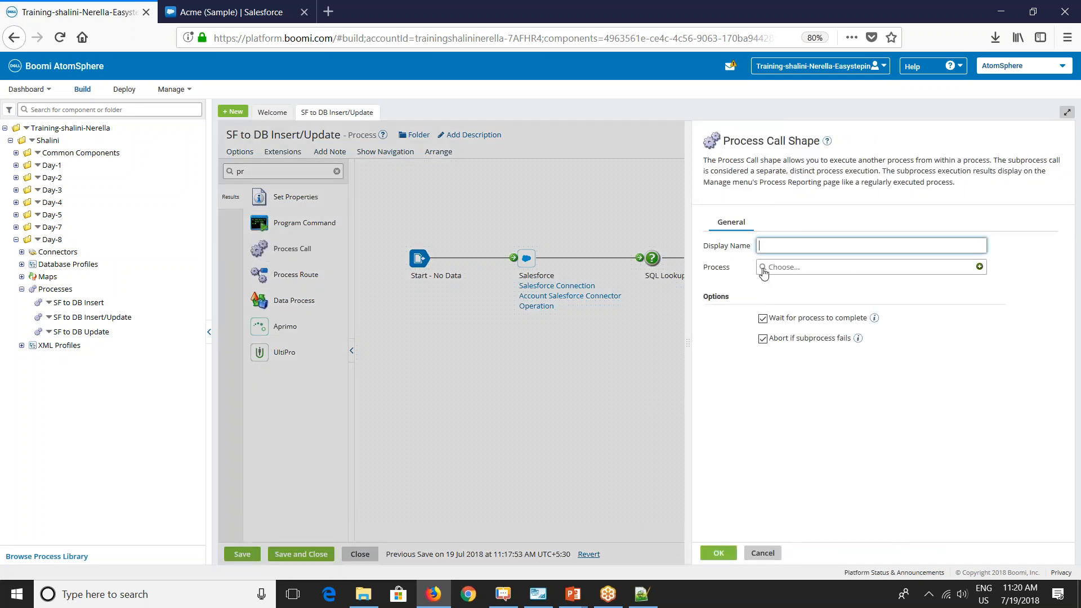
click(763, 269)
click(769, 312)
scroll(775, 360, down, 1)
click(774, 379)
scroll(799, 372, down, 1)
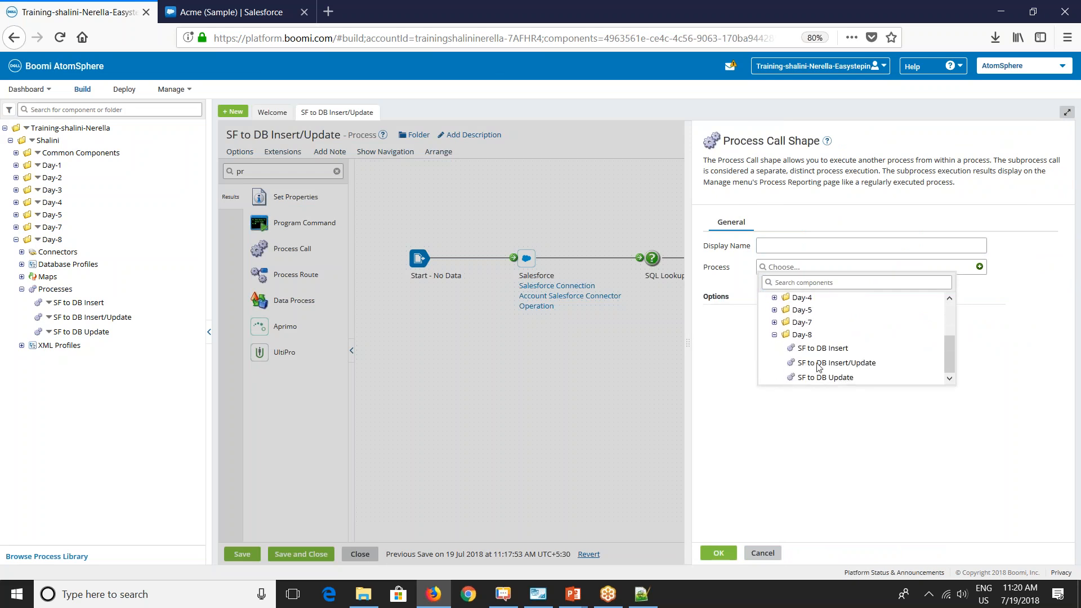
click(821, 377)
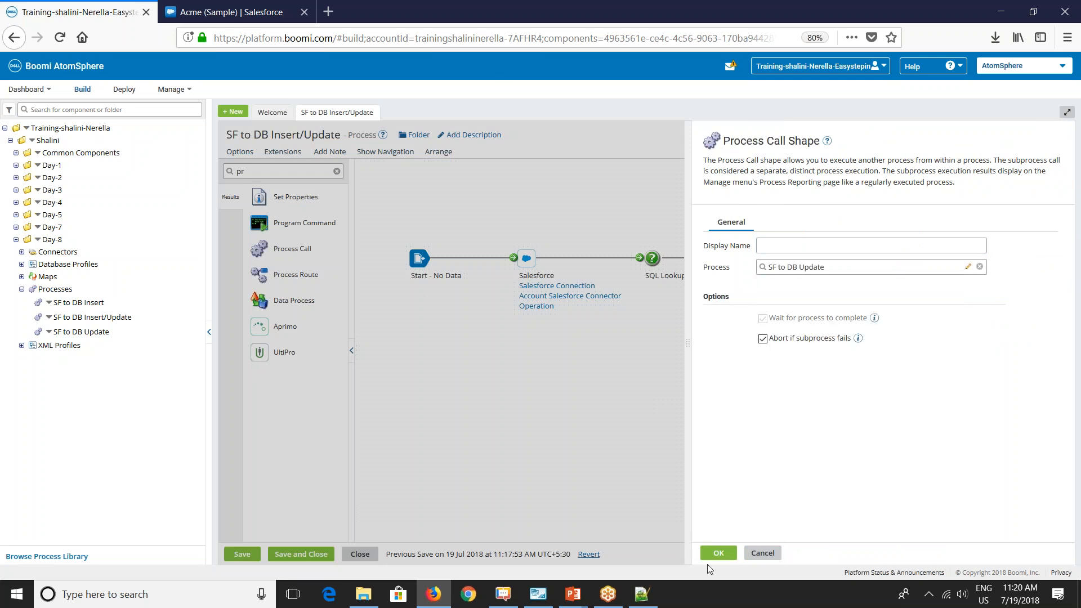
click(721, 554)
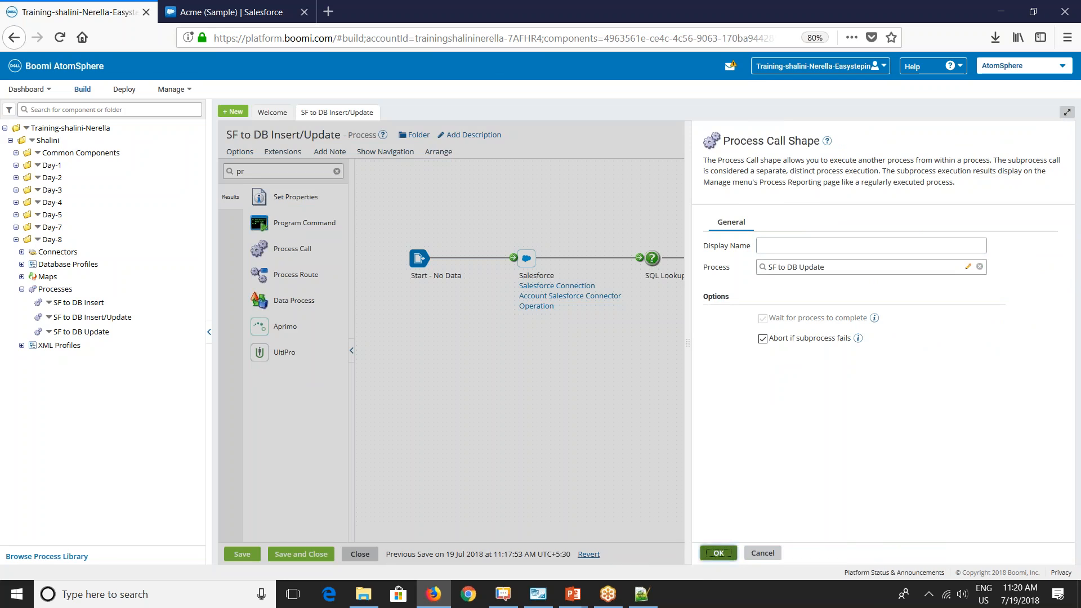
mouse_move(759, 334)
drag(759, 333, 768, 334)
Step: Review the SF to DB Insert Process Call's settings and save the SF to DB Insert/Update process
click(767, 262)
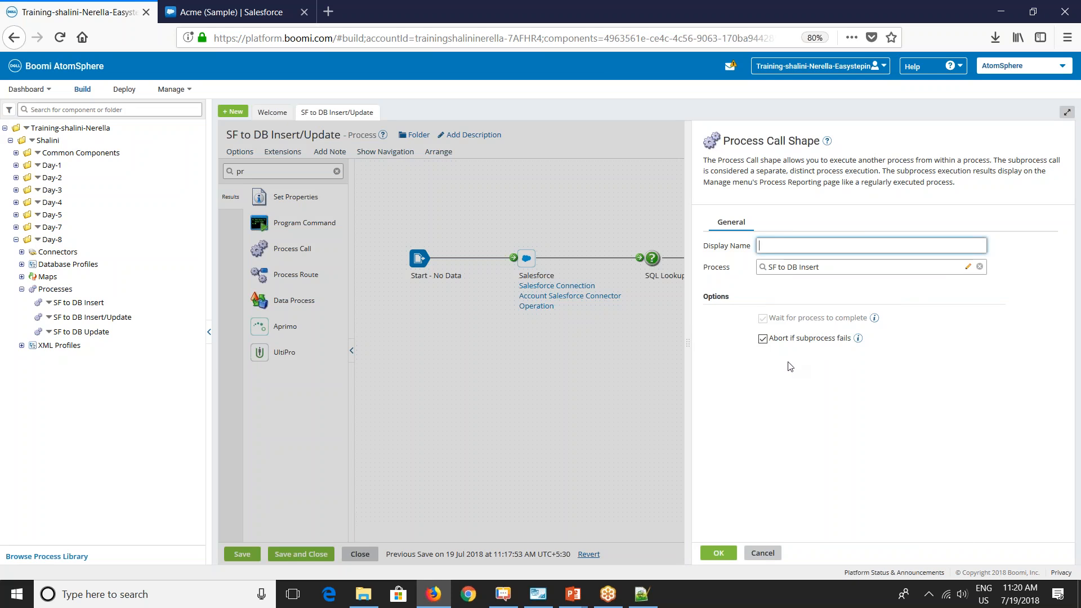
click(720, 550)
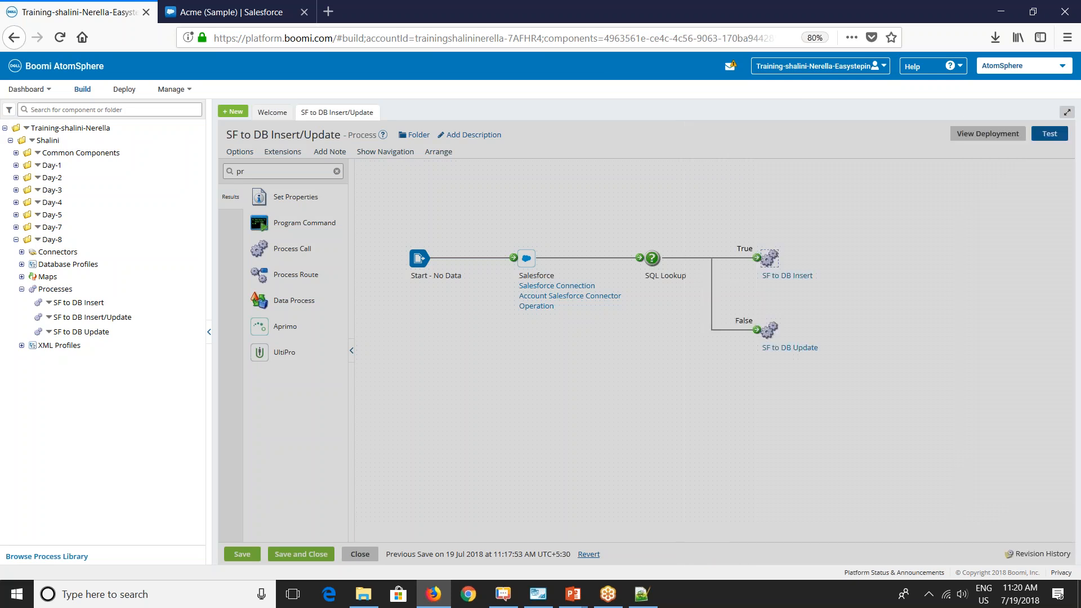
click(239, 556)
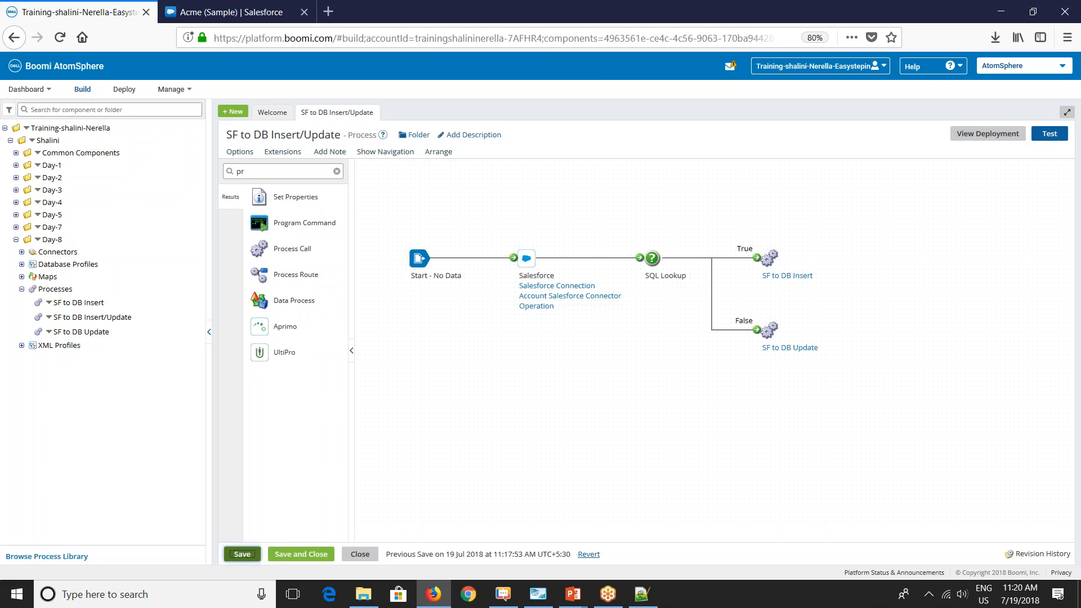
Step: Run a test of the SF to DB Insert/Update process on the DEV atom
click(1050, 135)
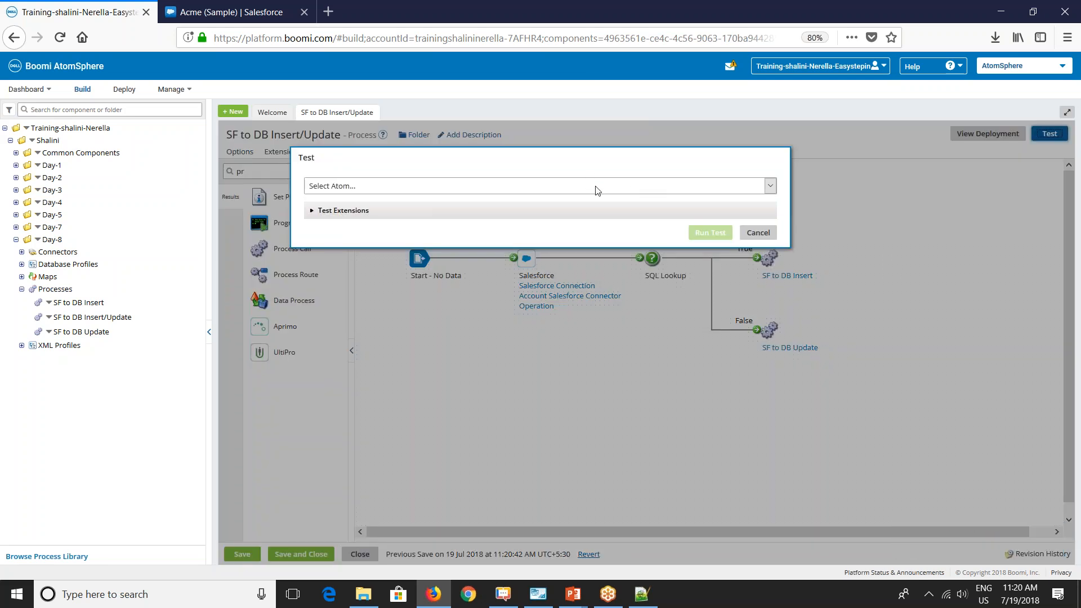
click(597, 188)
click(565, 264)
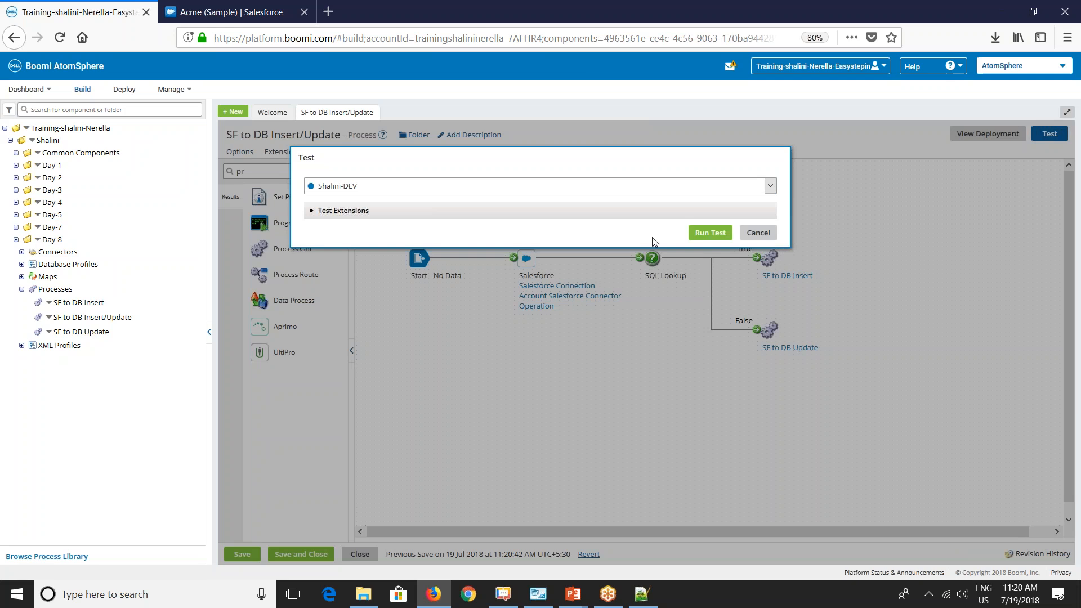
click(694, 232)
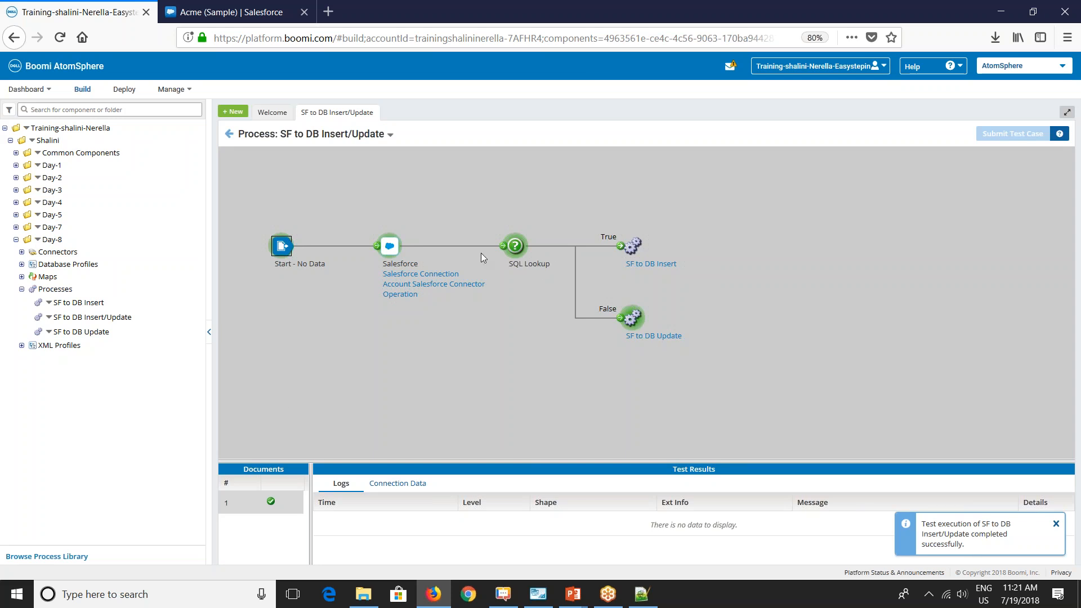
Step: Enlarge the test results and examine the SQL Lookup decision's log entries and comparison parameters
click(515, 247)
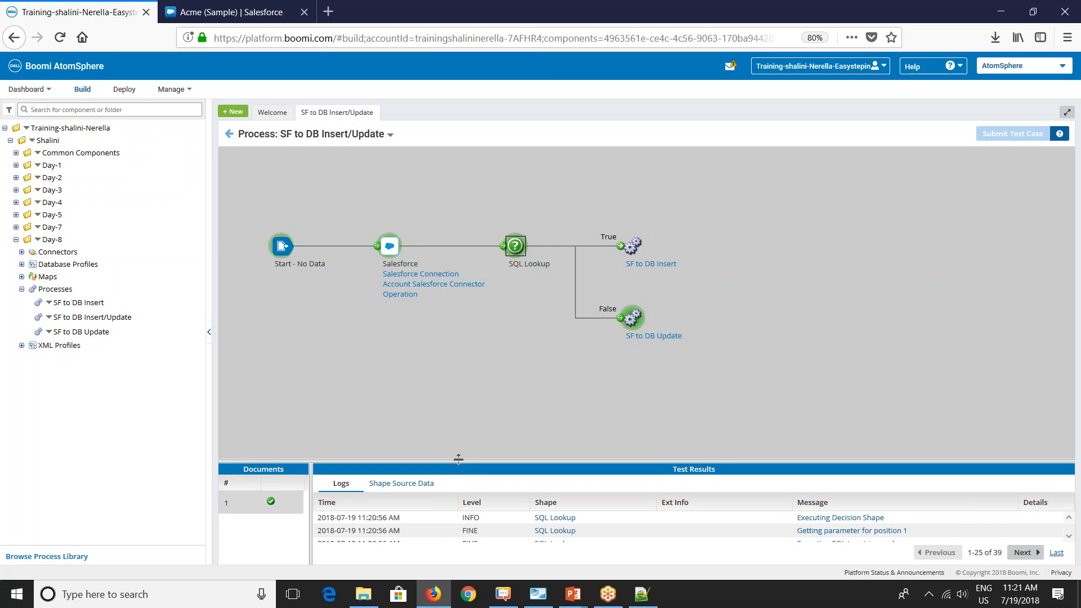
drag(459, 459, 478, 360)
scroll(678, 489, down, 3)
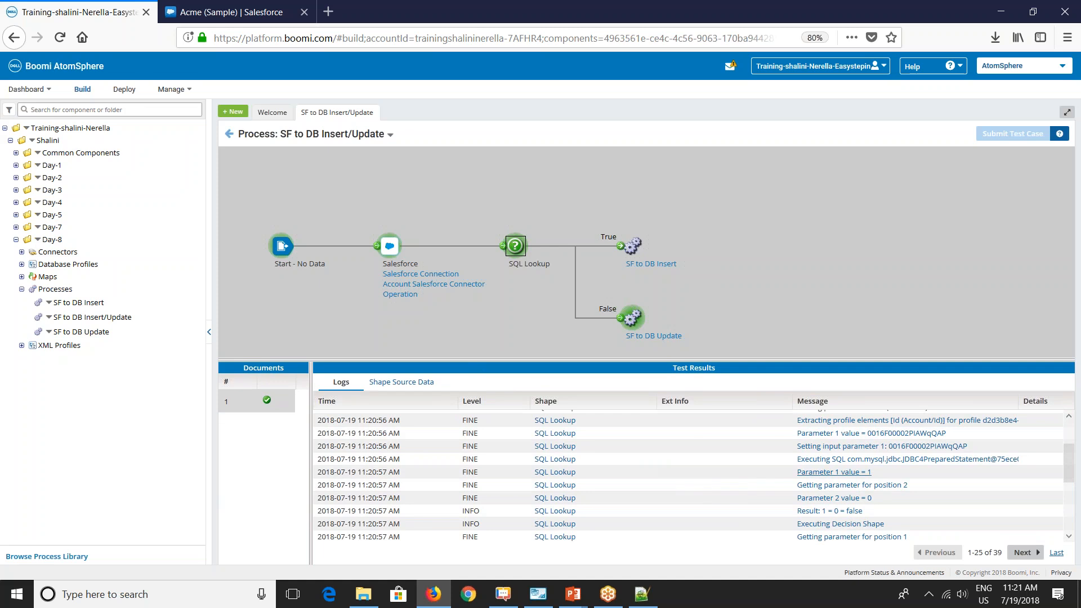
scroll(839, 504, down, 2)
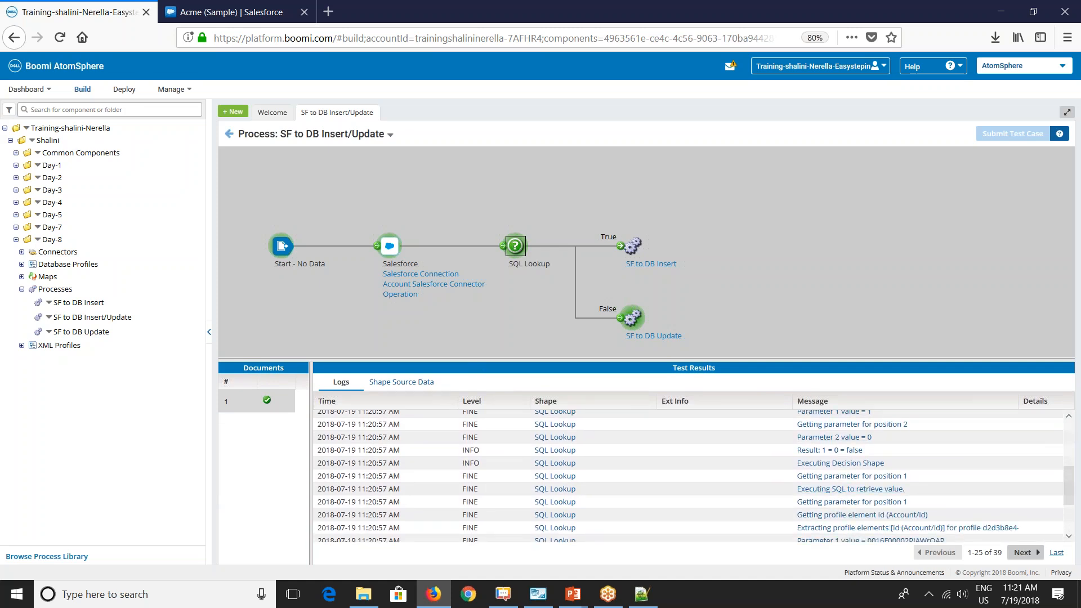
scroll(834, 498, down, 3)
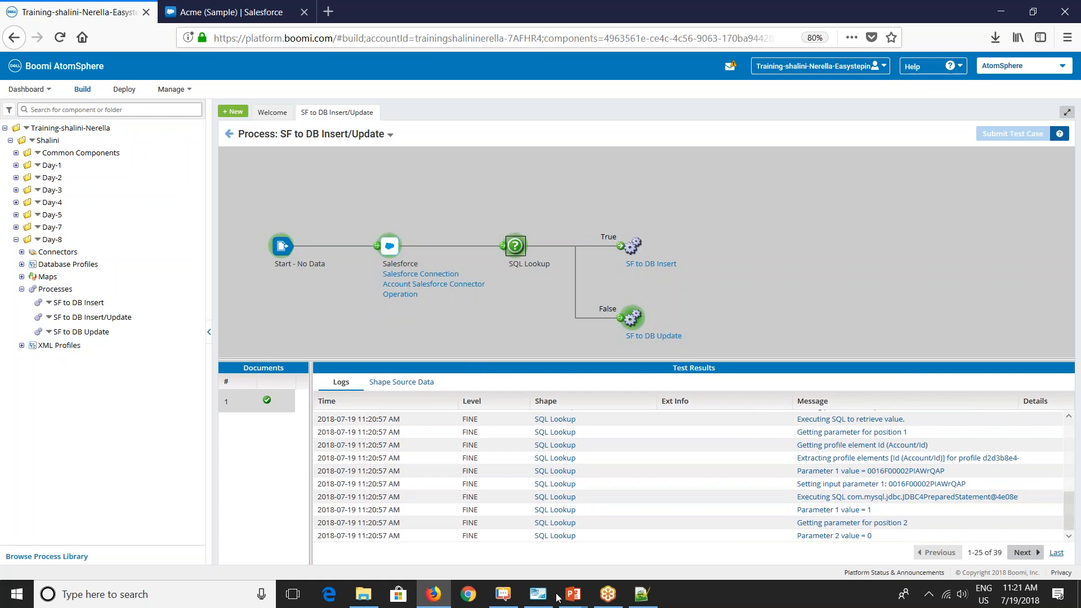
Step: Inspect the SF to DB Update call's source data and view the subprocess execution for the first and second documents
click(633, 319)
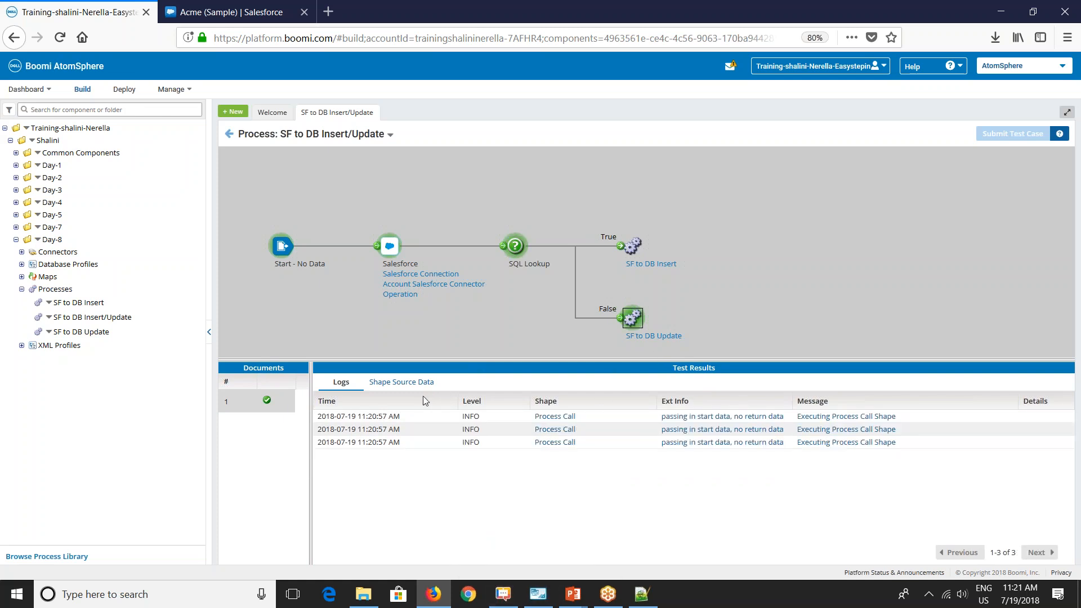
click(399, 383)
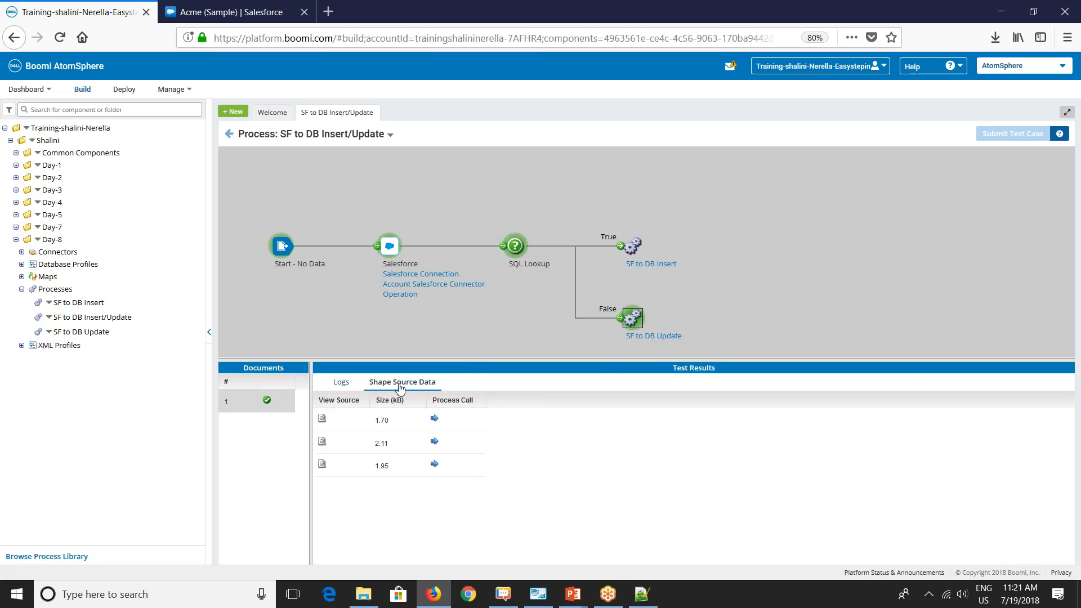
click(434, 420)
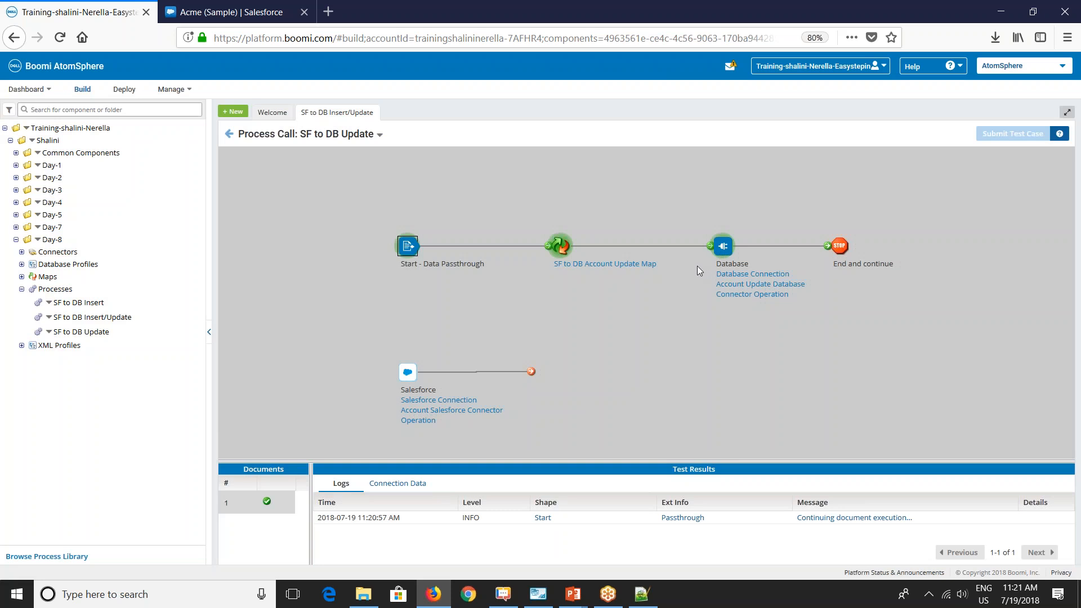
click(228, 134)
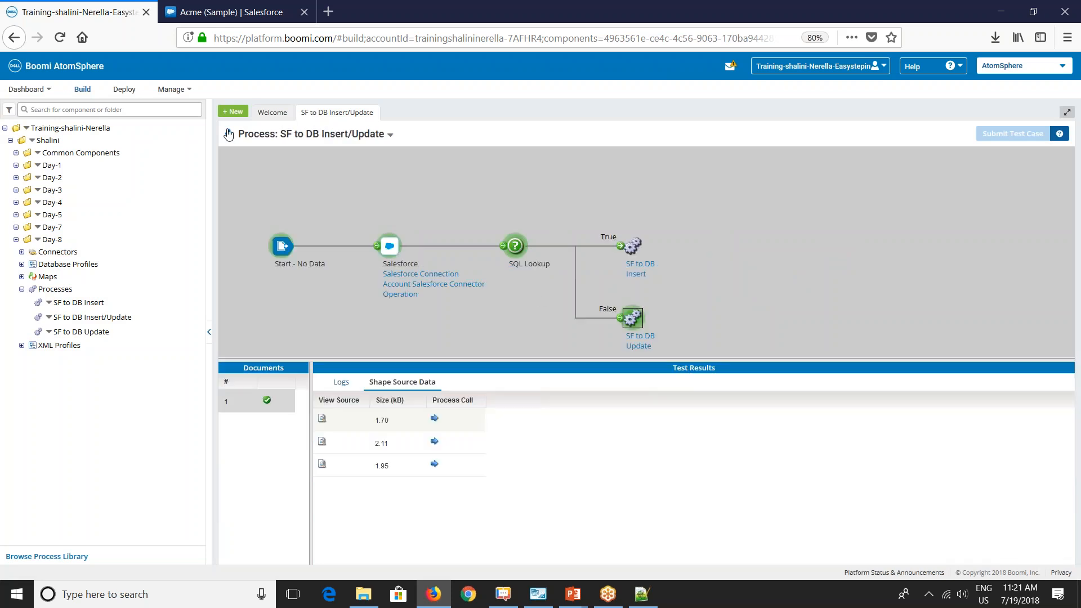
click(434, 441)
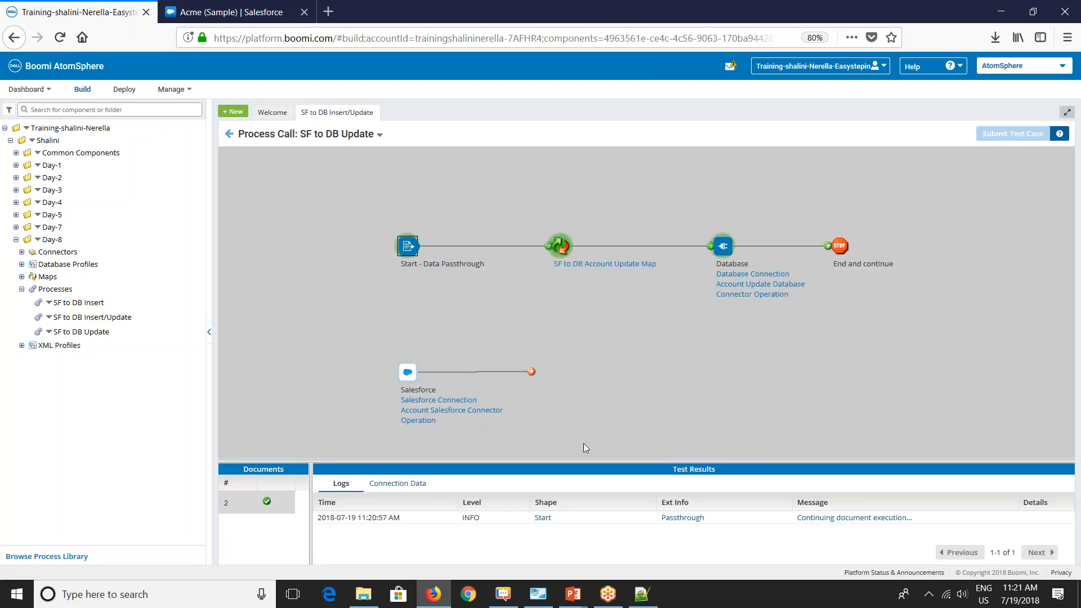
Step: Switch to MySQL Workbench, rerun the select query on SF_Account to check its rows, and return to the Boomi test view
click(537, 594)
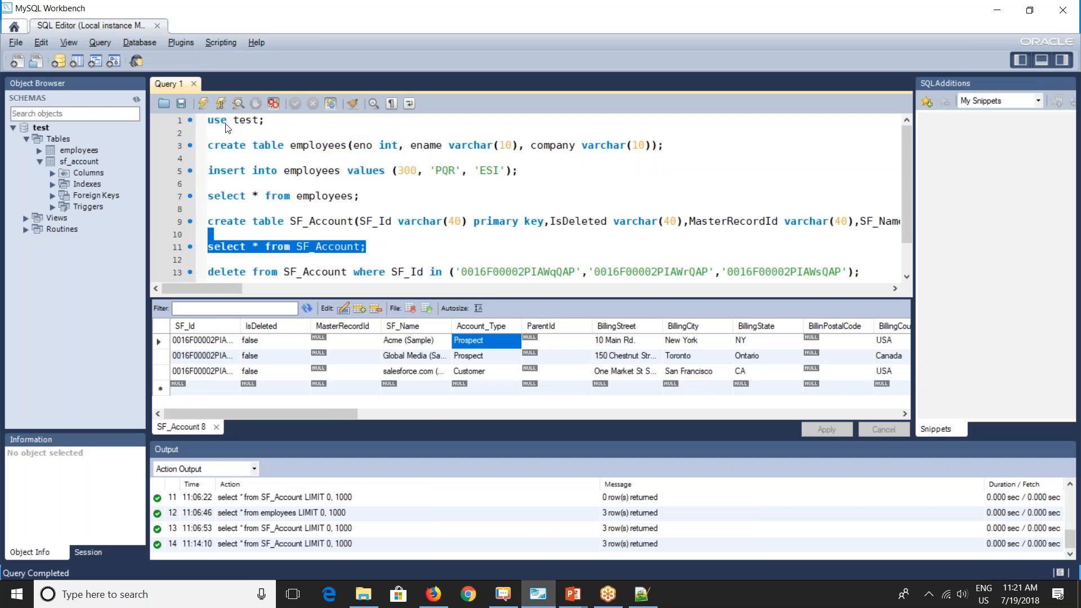
click(204, 103)
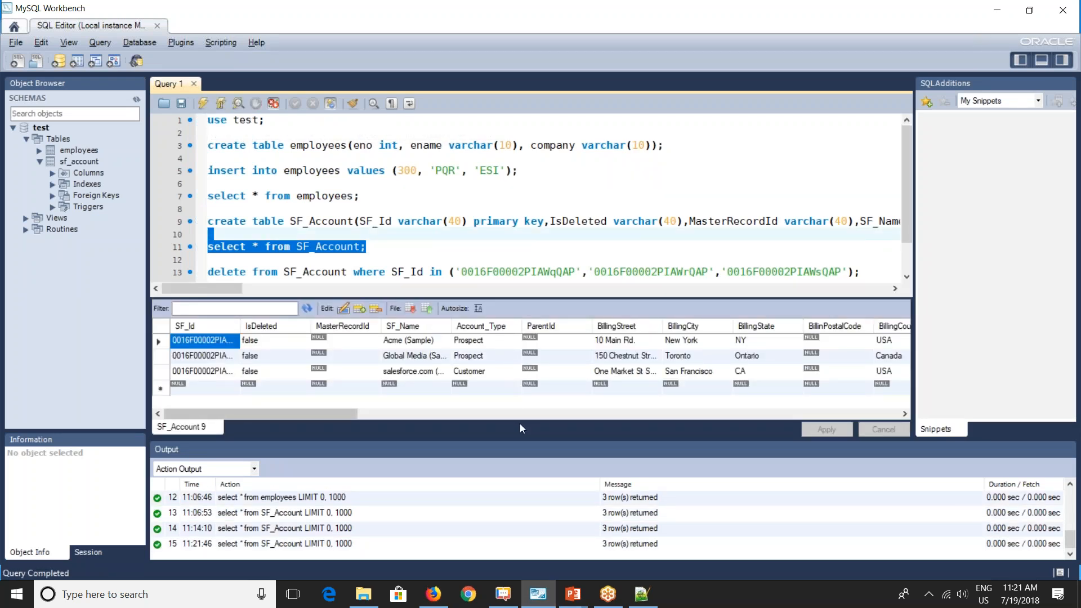
key(alt+Tab)
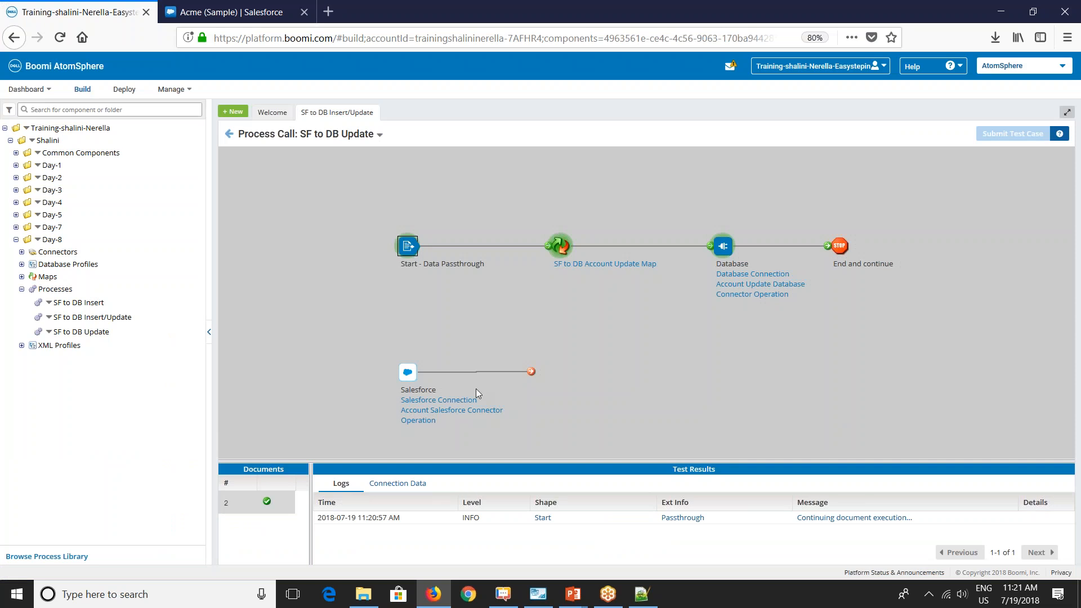
Step: Switch to Salesforce and display the All Accounts list view
click(244, 8)
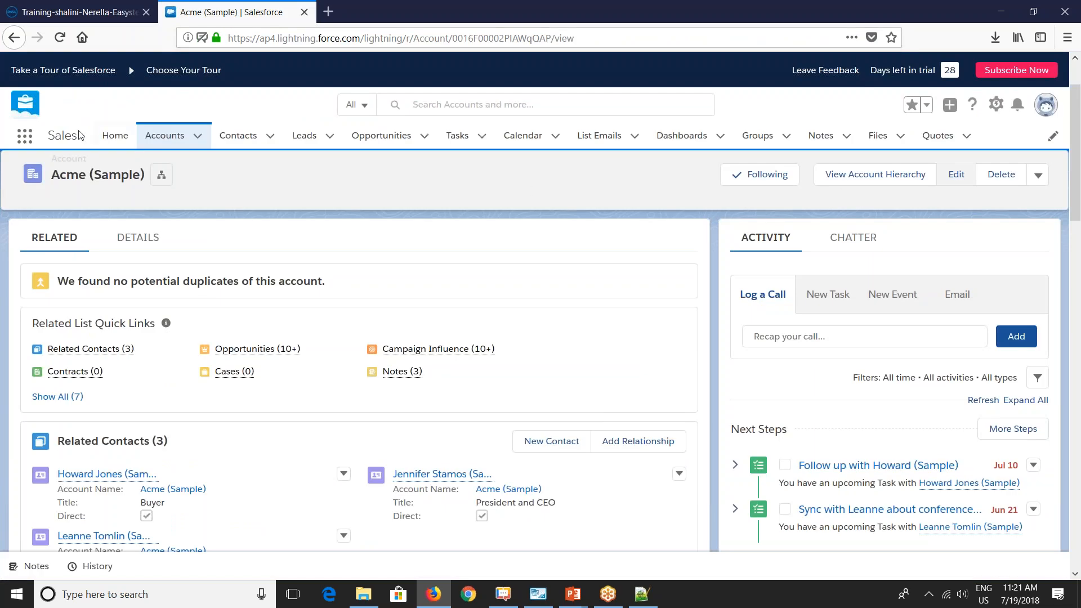
click(173, 134)
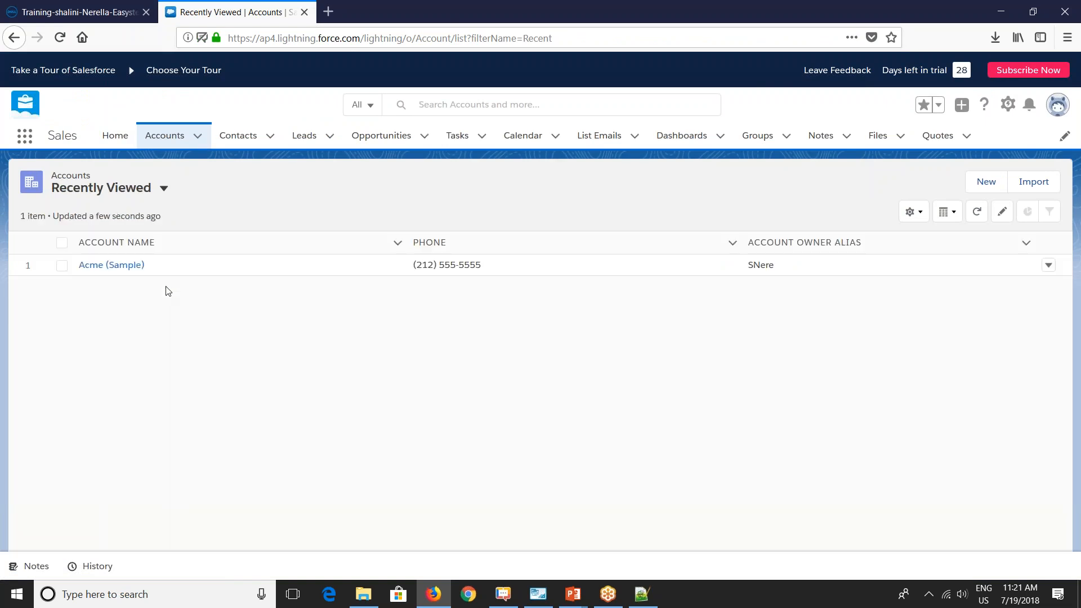
click(104, 195)
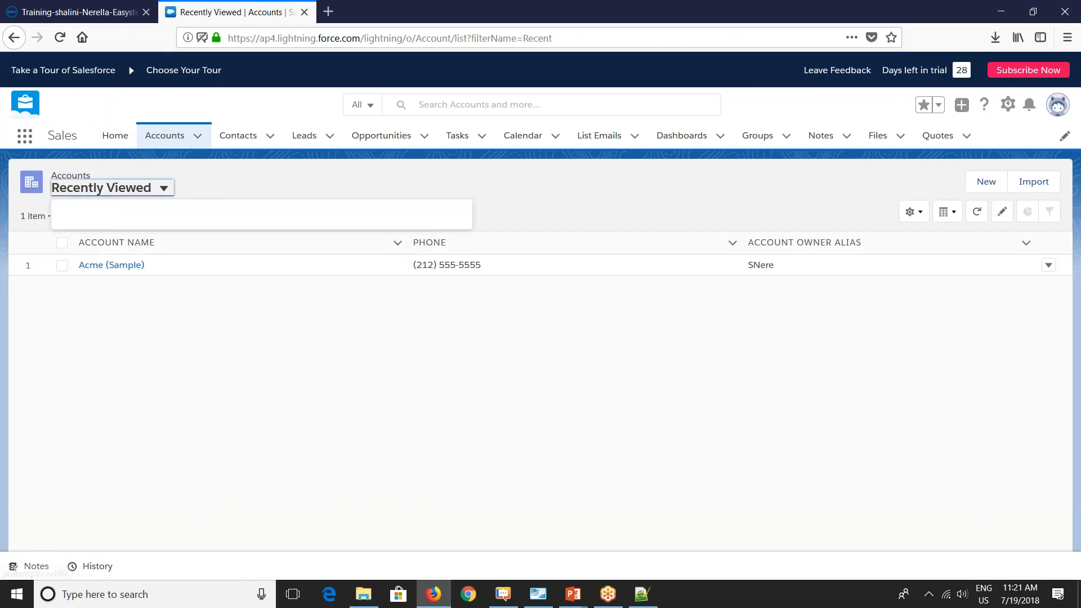
click(91, 248)
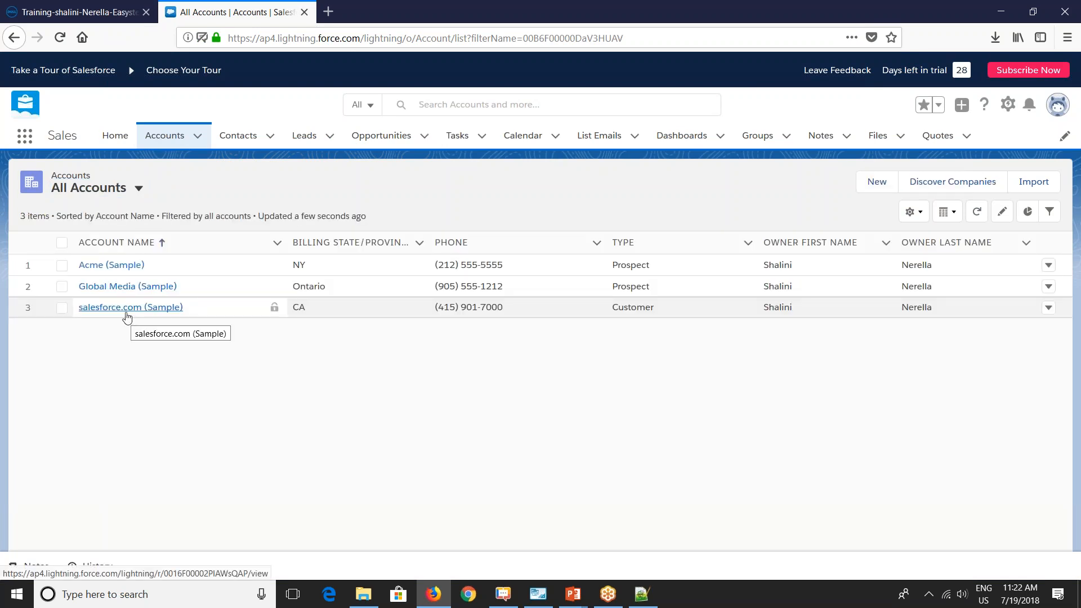
Step: Change the Global Media (Sample) account's type to Integrator and save the record
click(119, 287)
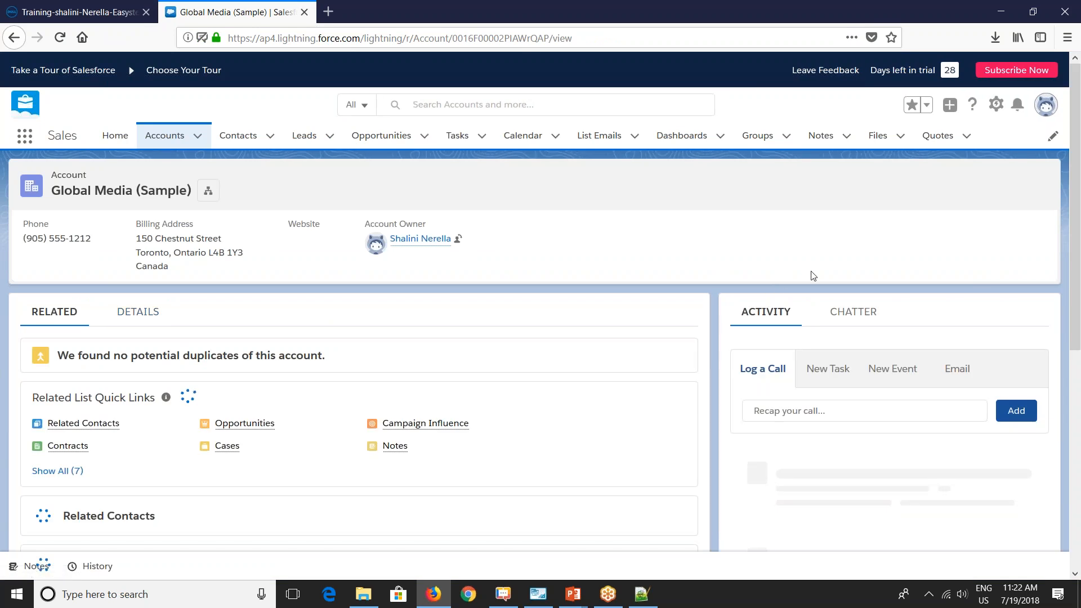
click(968, 190)
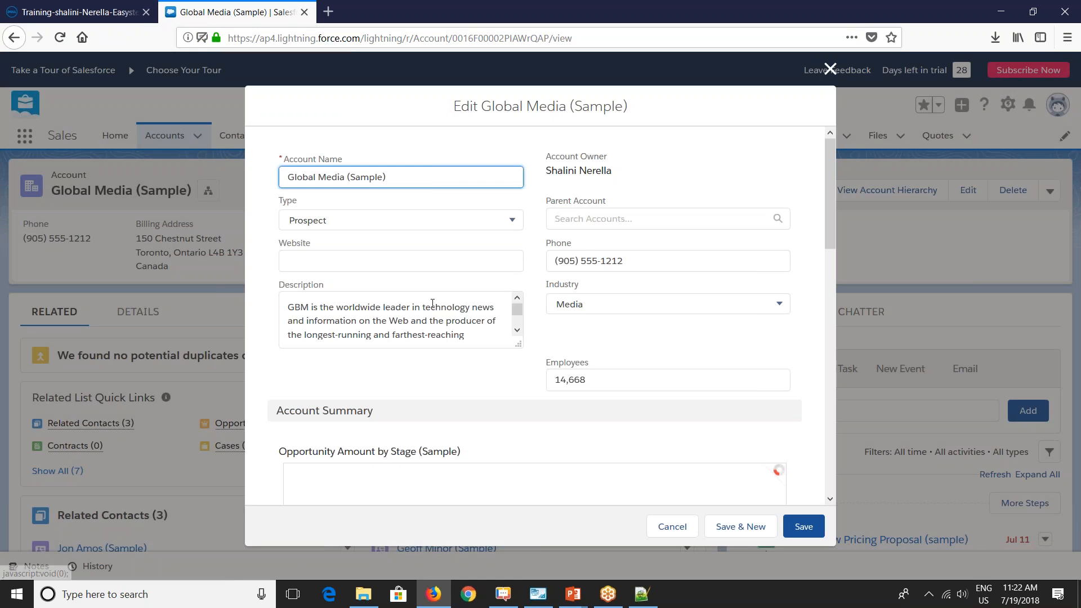
click(379, 222)
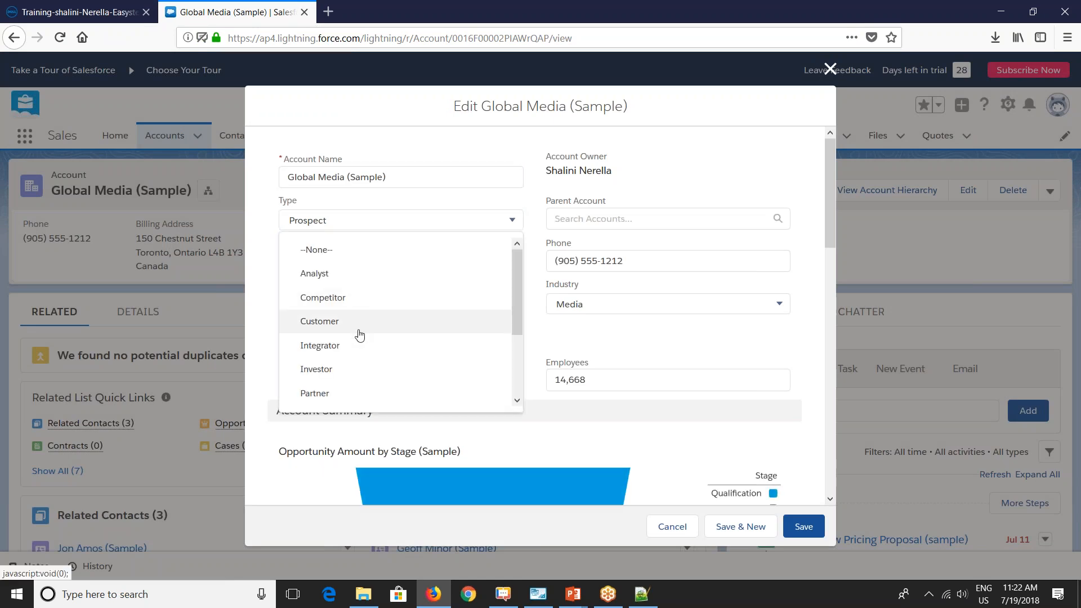
click(320, 345)
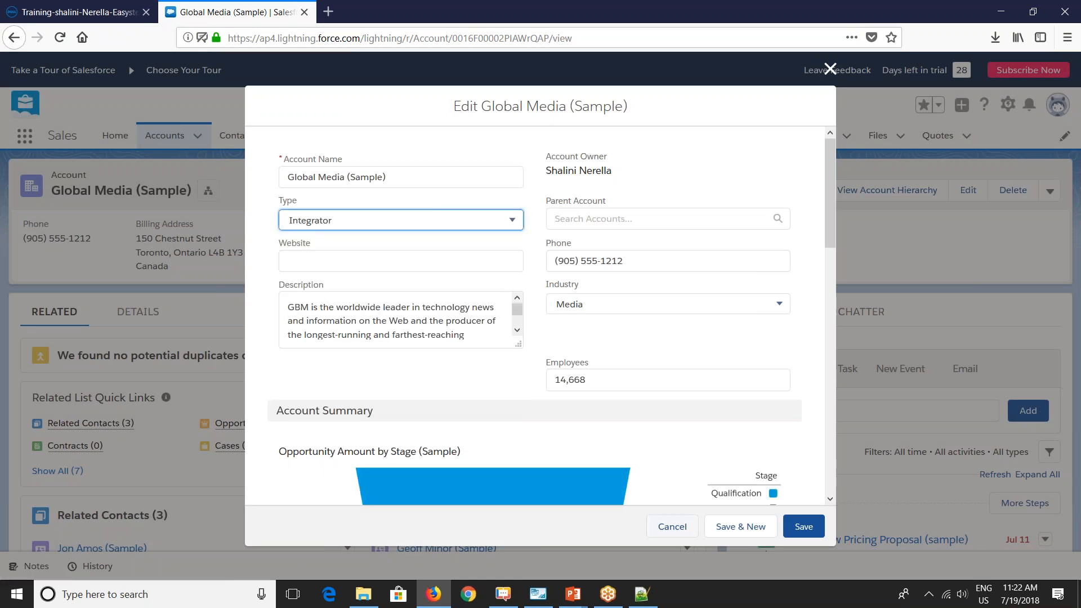
click(804, 526)
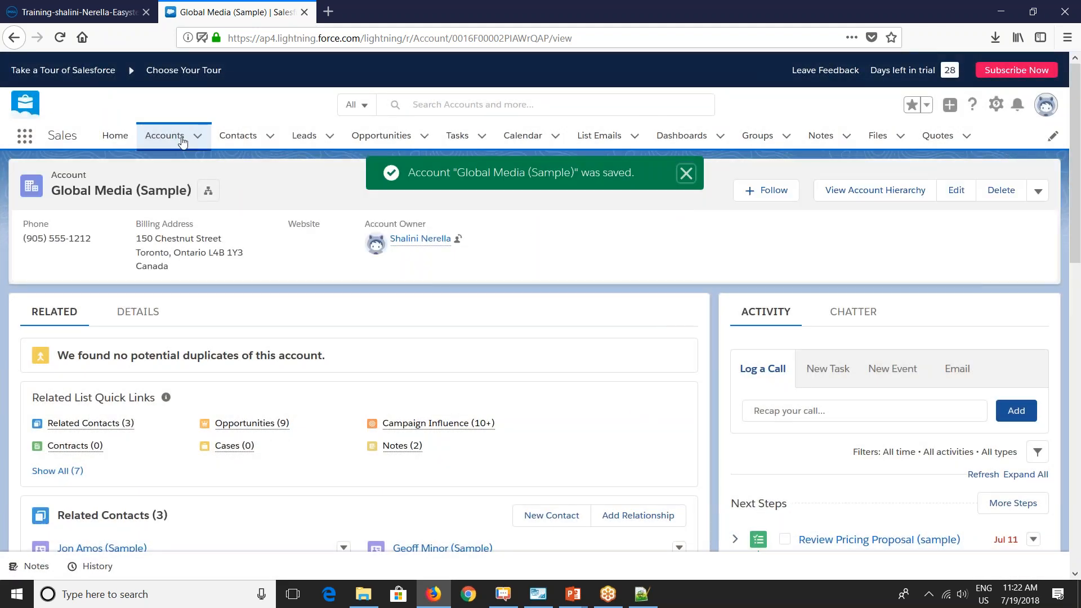
Step: Create an account named Test with type Integrator, fill in its website and phone number, and save it
click(170, 136)
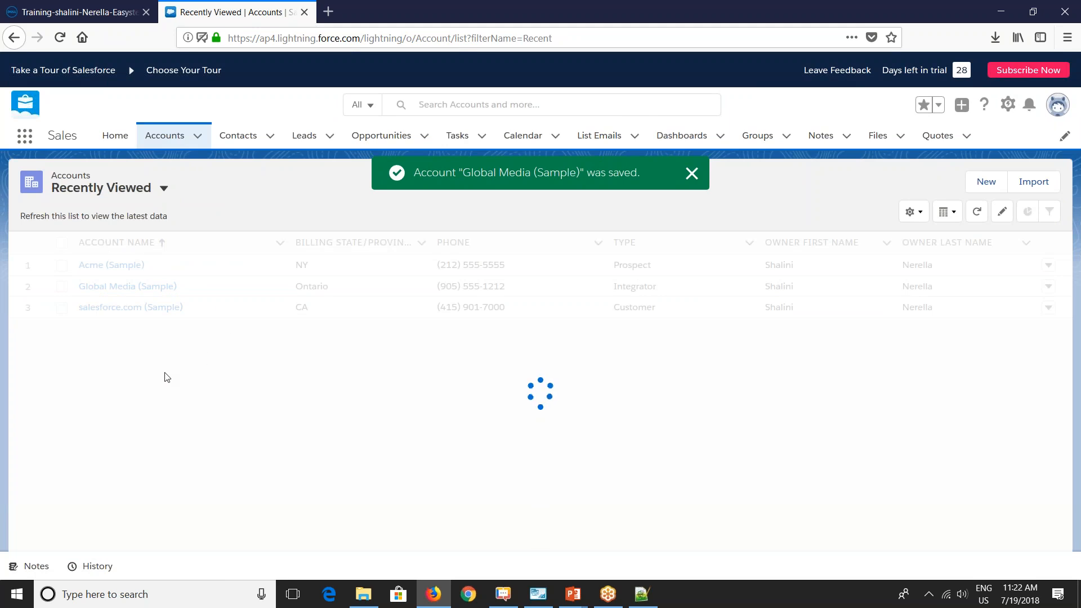
click(985, 181)
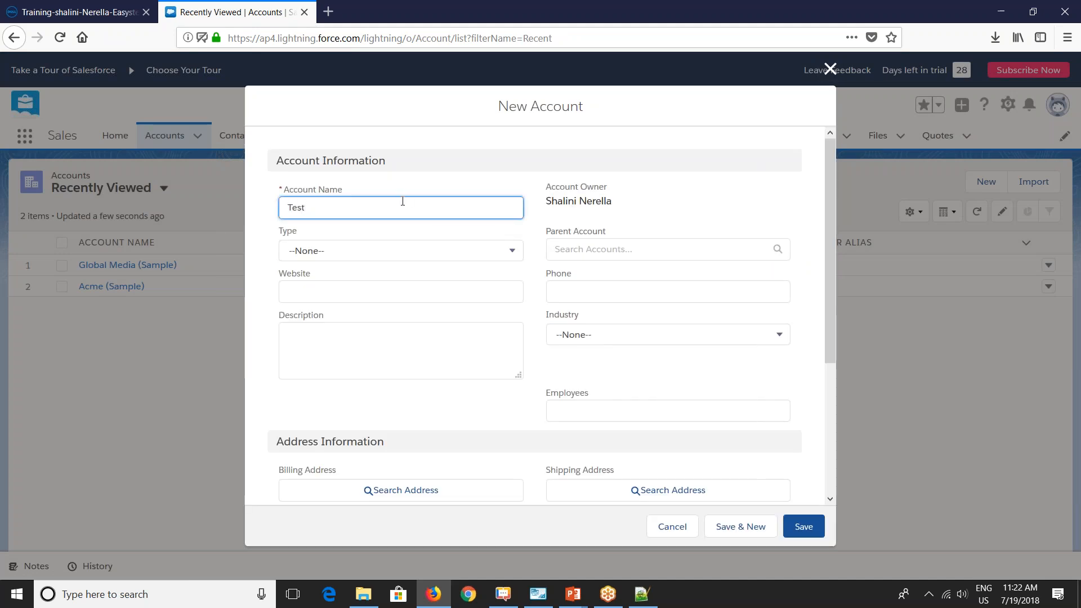
click(374, 251)
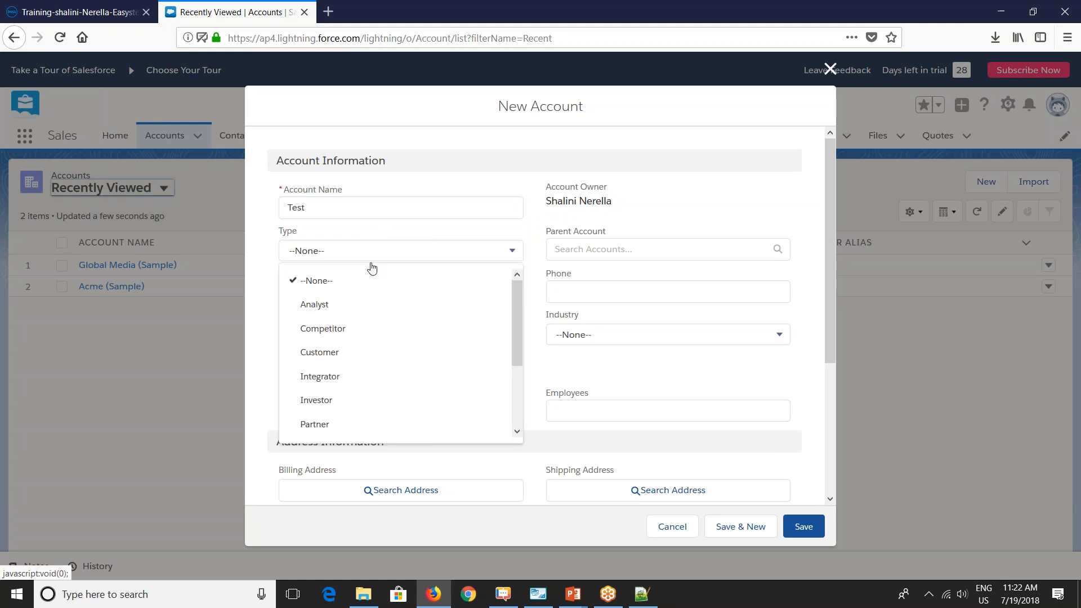
click(323, 382)
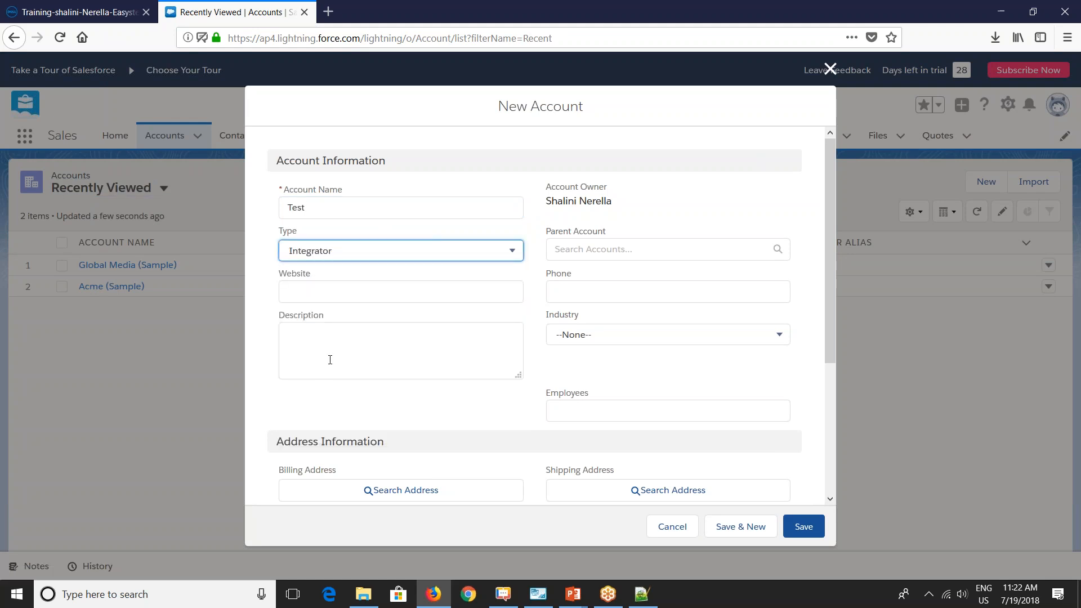
click(347, 296)
text(y)
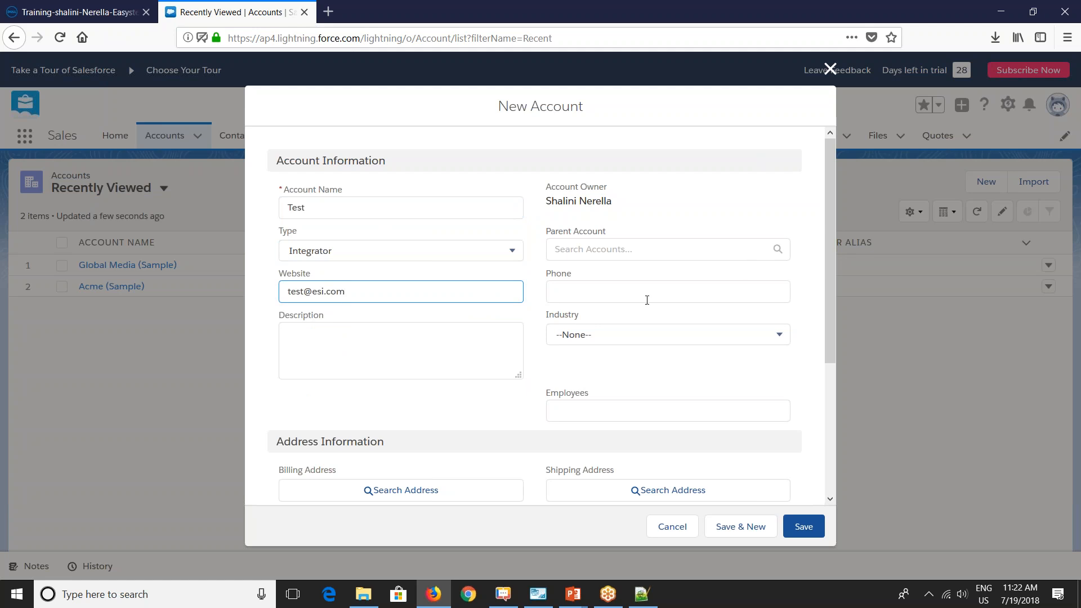
click(604, 283)
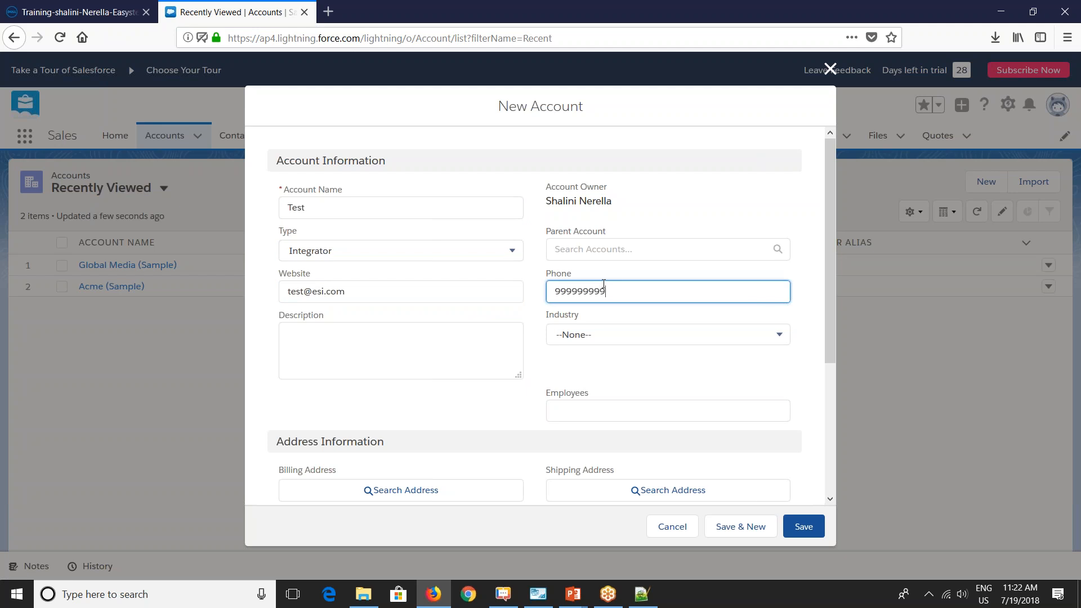
scroll(573, 347, down, 3)
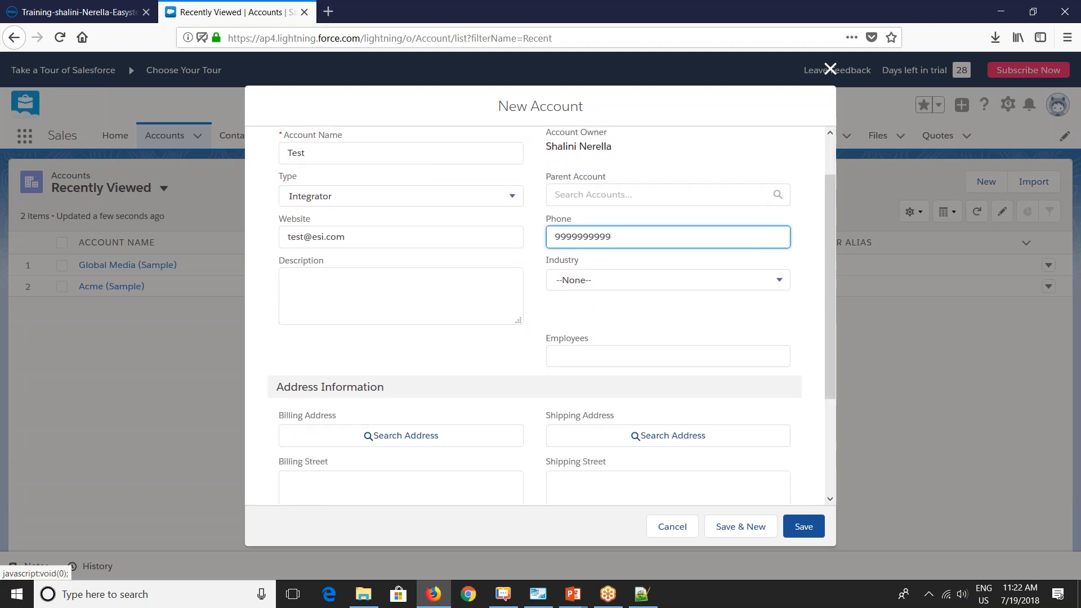
click(813, 528)
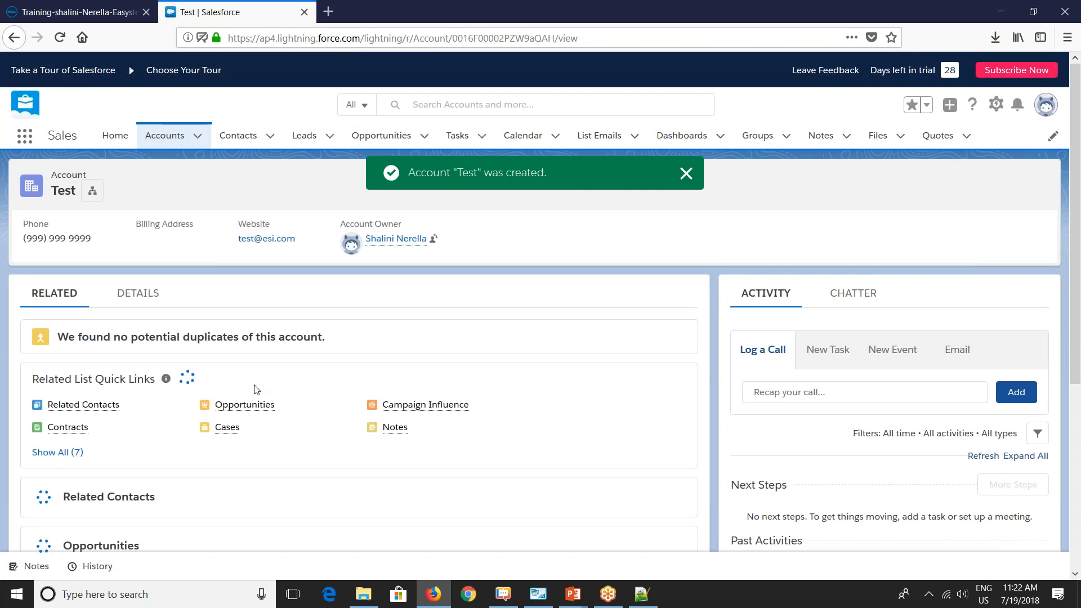
Step: Return to the All Accounts list view to check the edited and new accounts
click(180, 142)
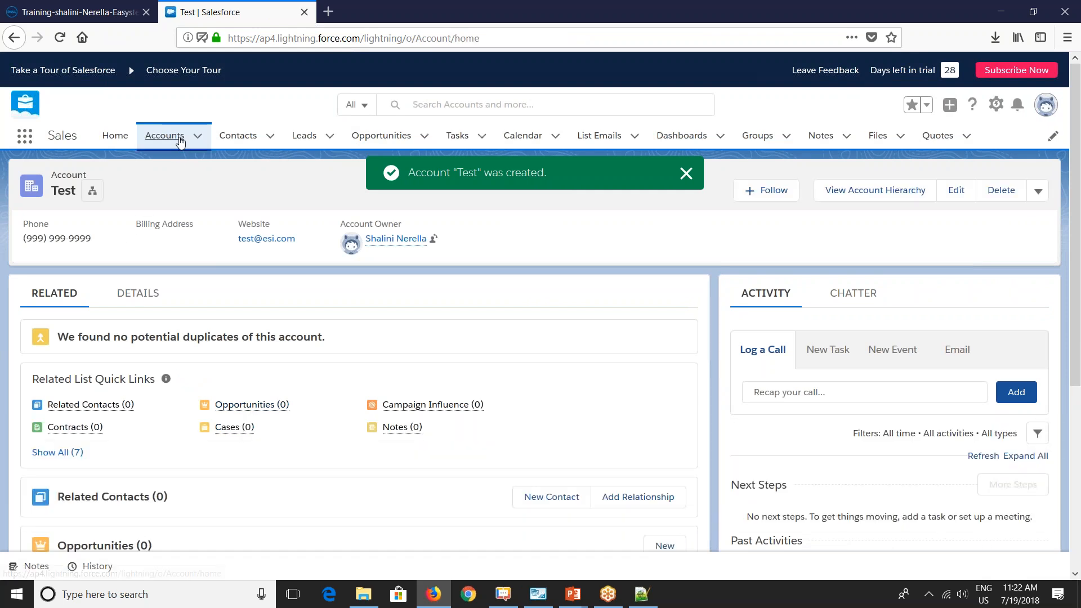
click(112, 189)
click(113, 235)
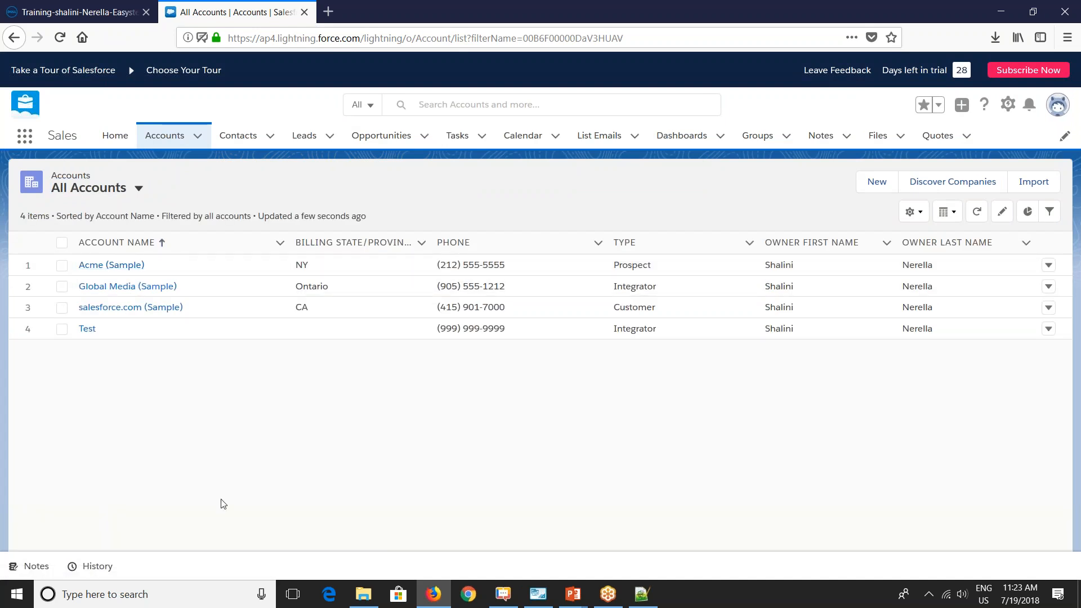
Step: Switch back to Boomi, leave the old test results, rerun the SF to DB Insert/Update test and collapse the component explorer
click(53, 17)
click(230, 136)
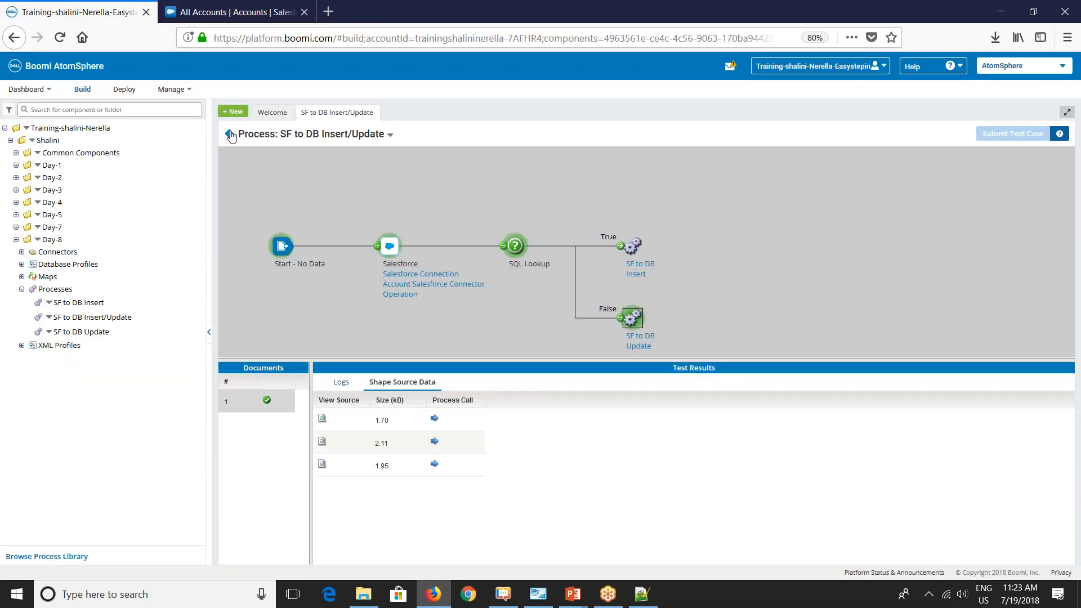
click(230, 136)
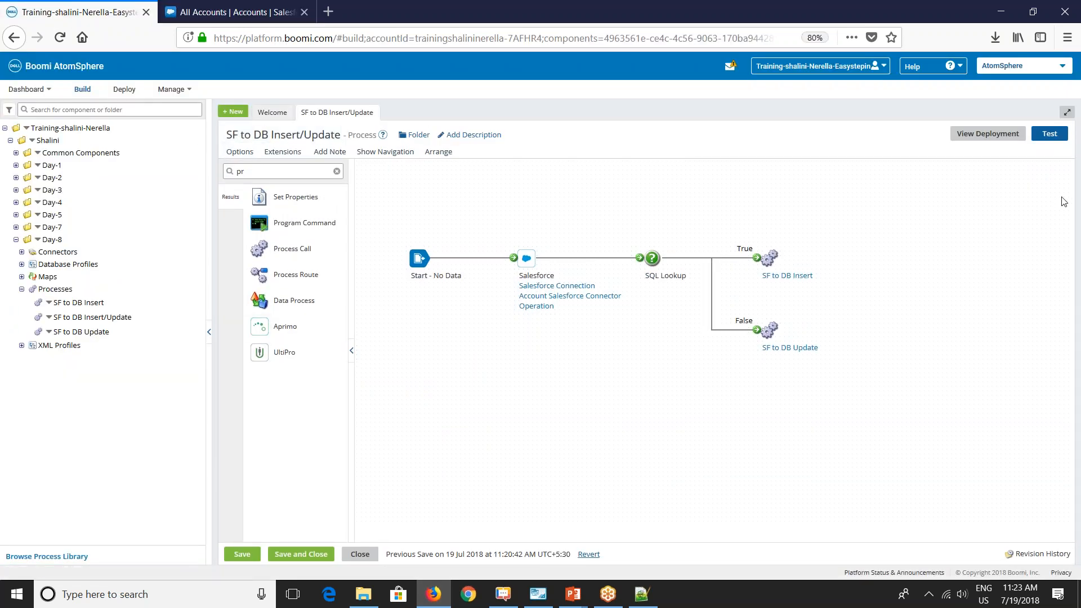
click(1062, 136)
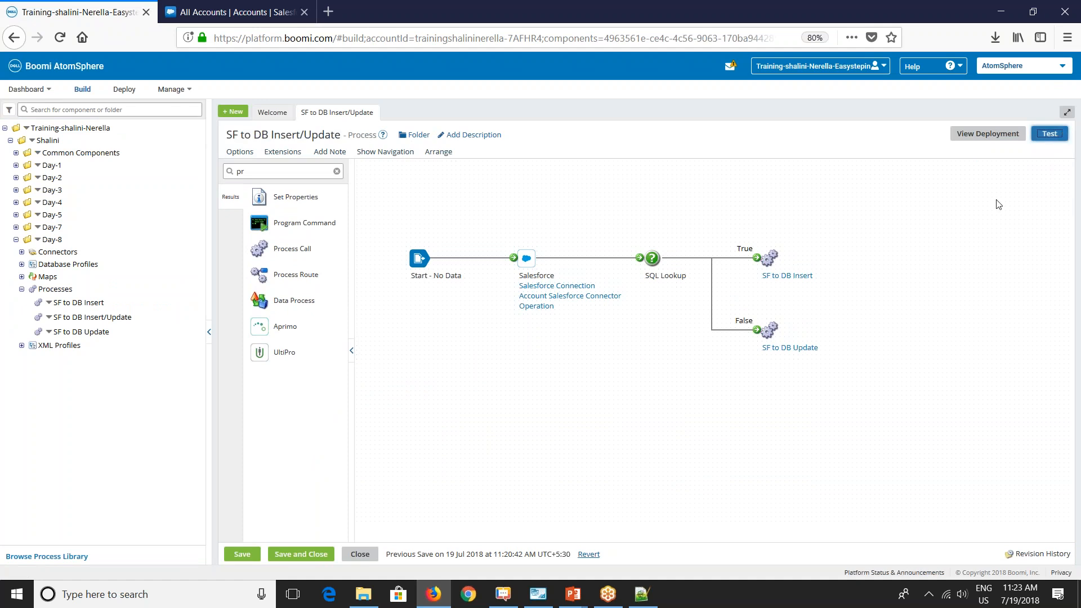
click(696, 224)
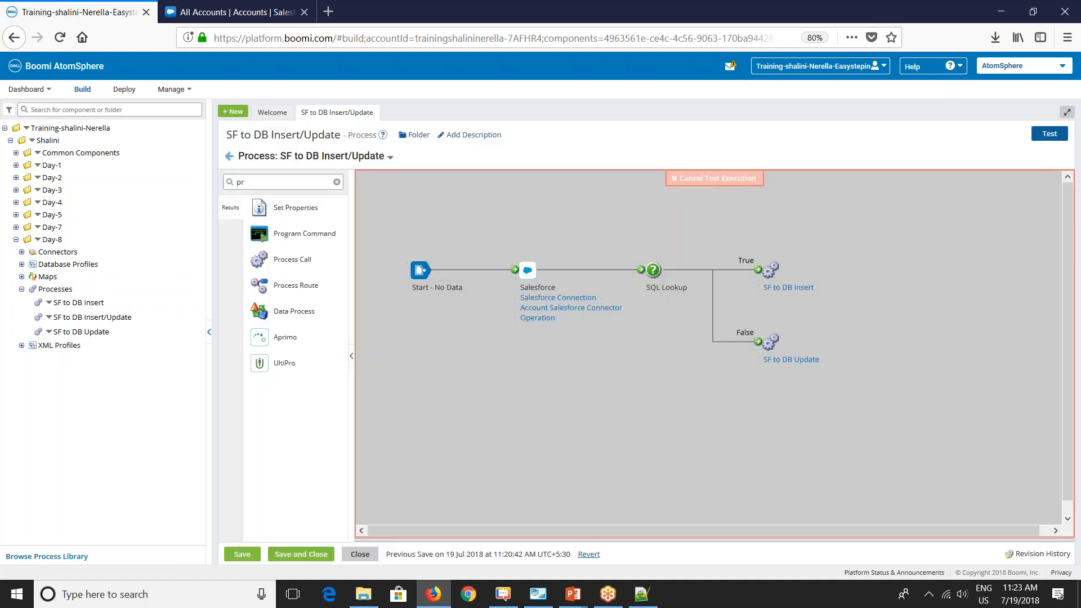
click(209, 332)
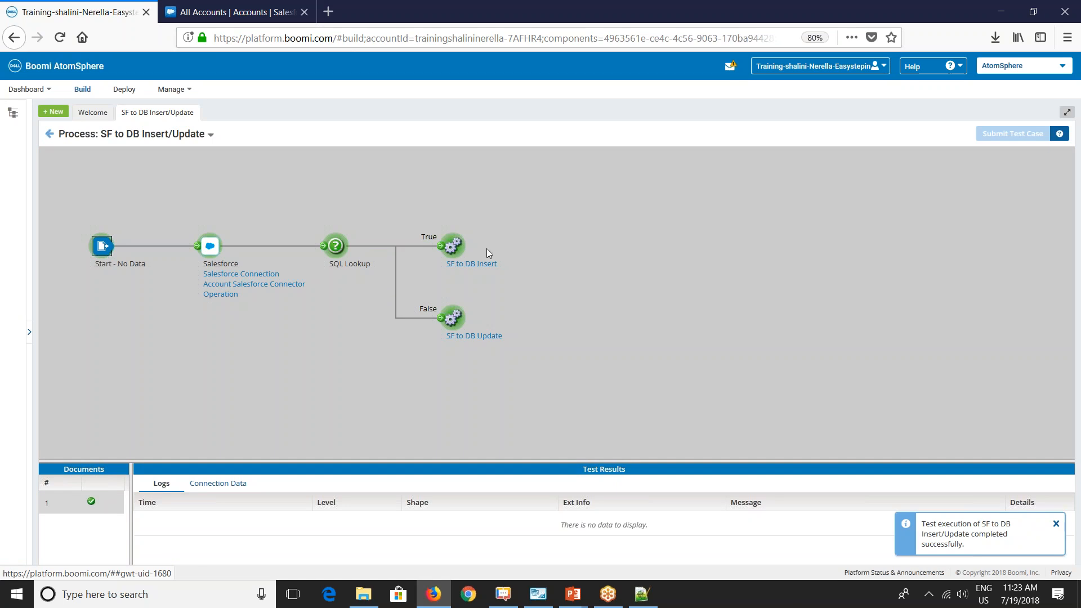
Step: Inspect the source document passed to the SF to DB Insert call, and show the SF to DB Update call's source data
click(452, 248)
click(220, 485)
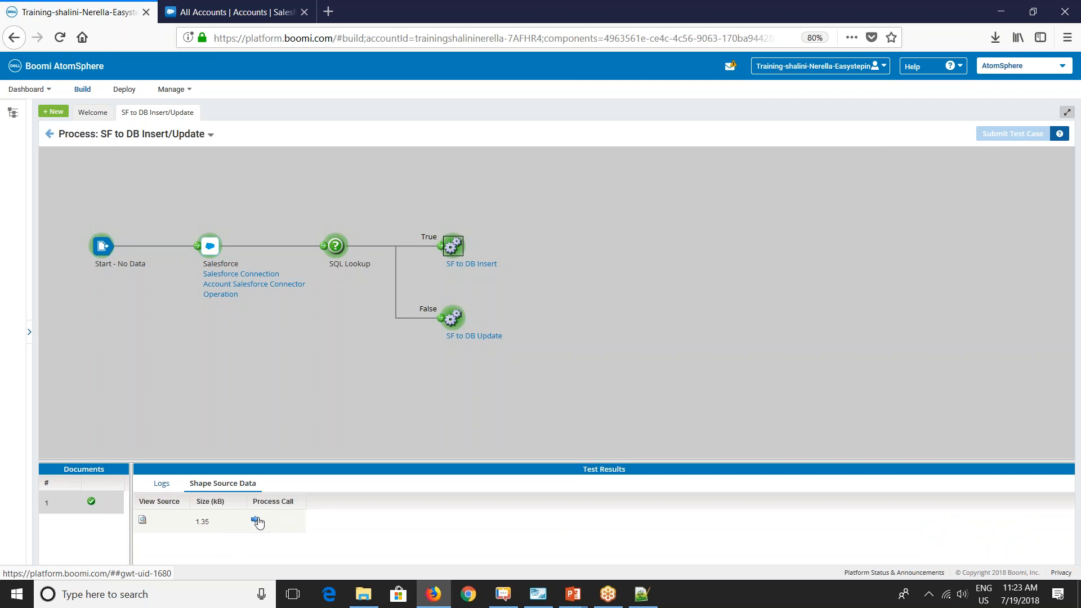
click(143, 520)
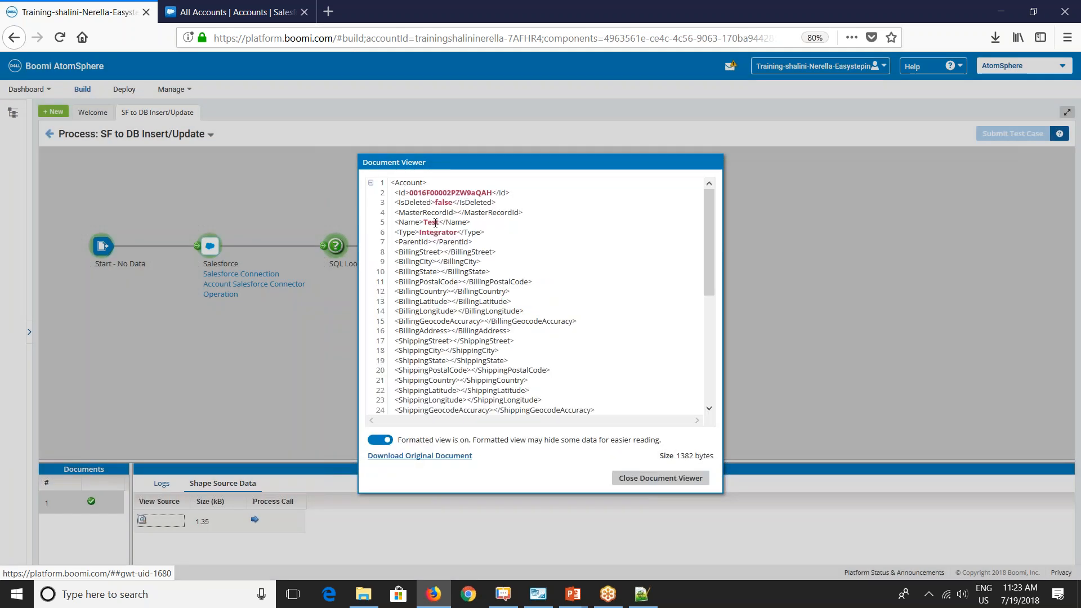
double_click(431, 222)
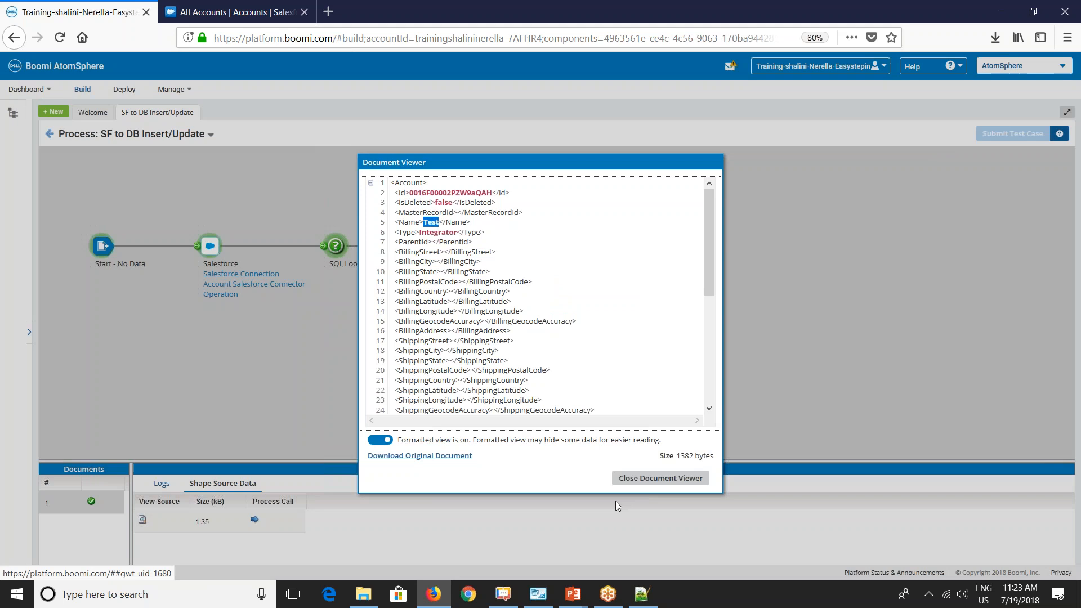
click(630, 479)
click(451, 321)
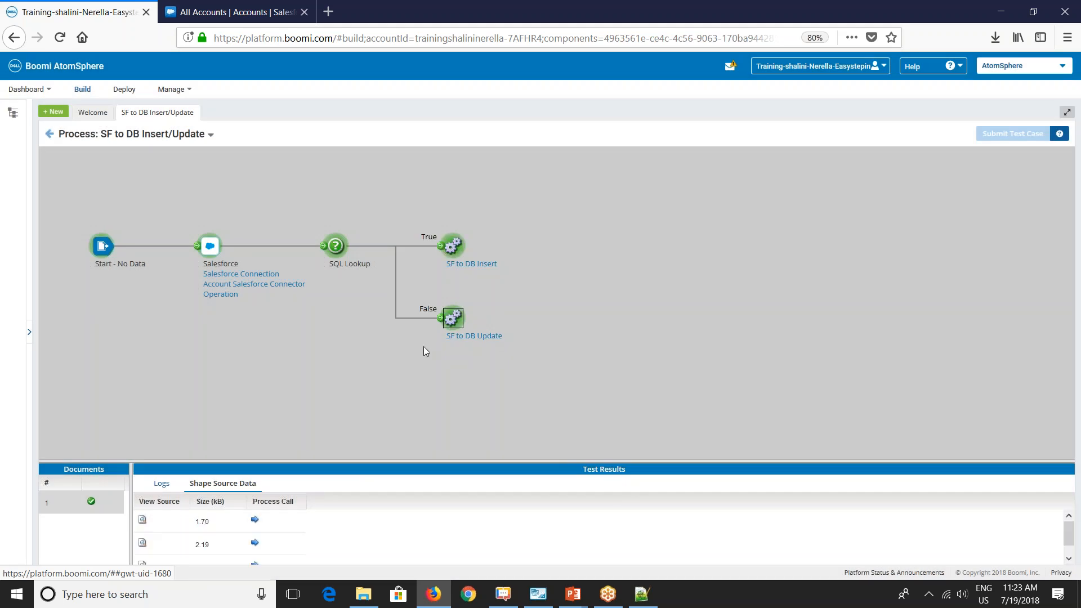
click(538, 594)
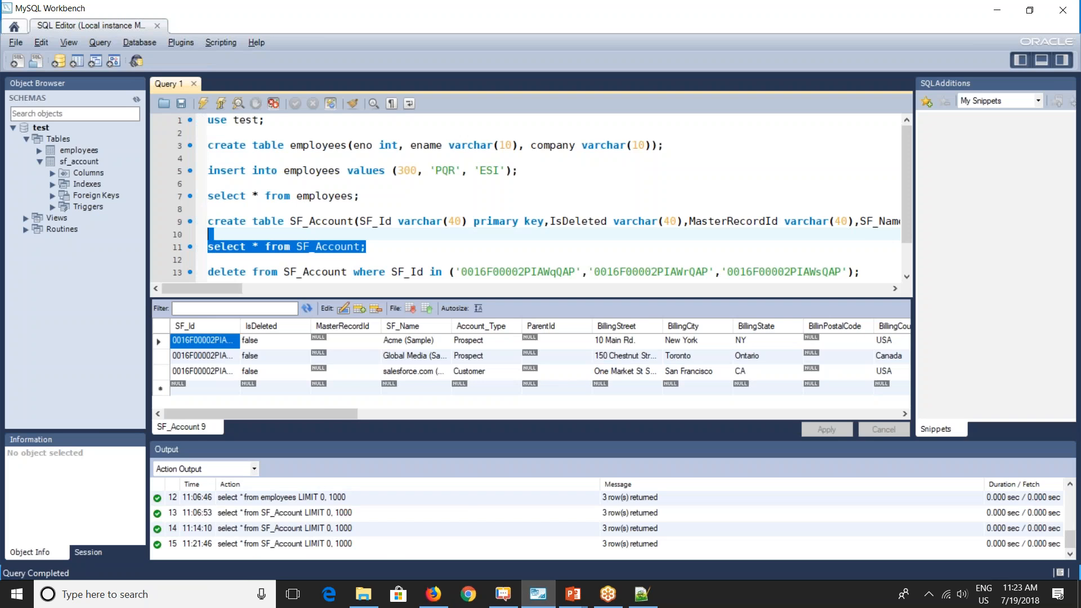
click(204, 104)
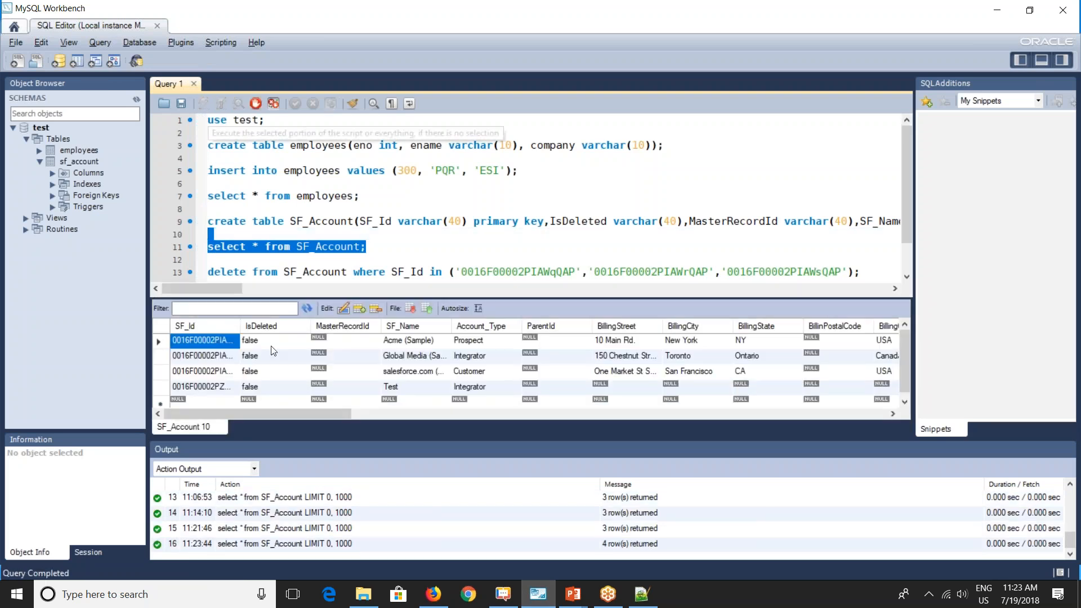
click(404, 390)
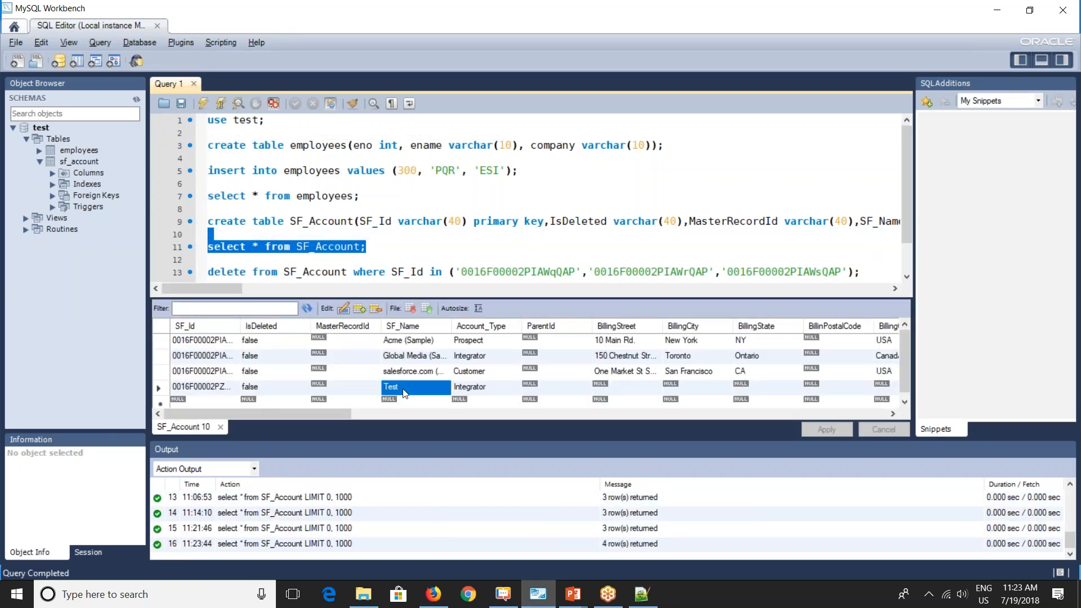
click(418, 361)
click(475, 360)
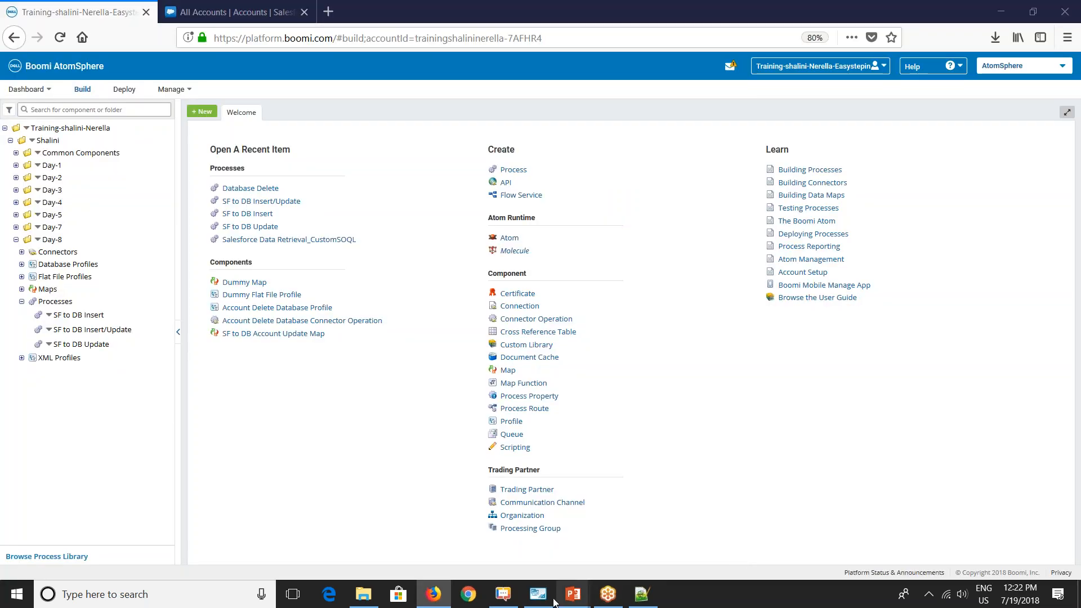
Step: Switch to MySQL Workbench to look over the SF_Account rows, and return to Boomi
click(552, 601)
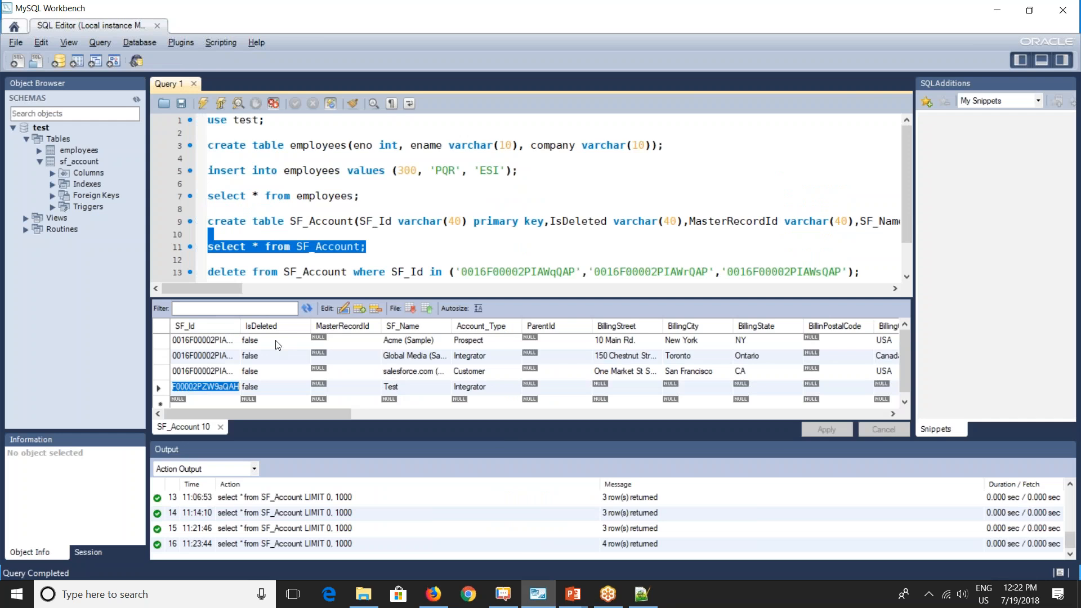
key(alt+Tab)
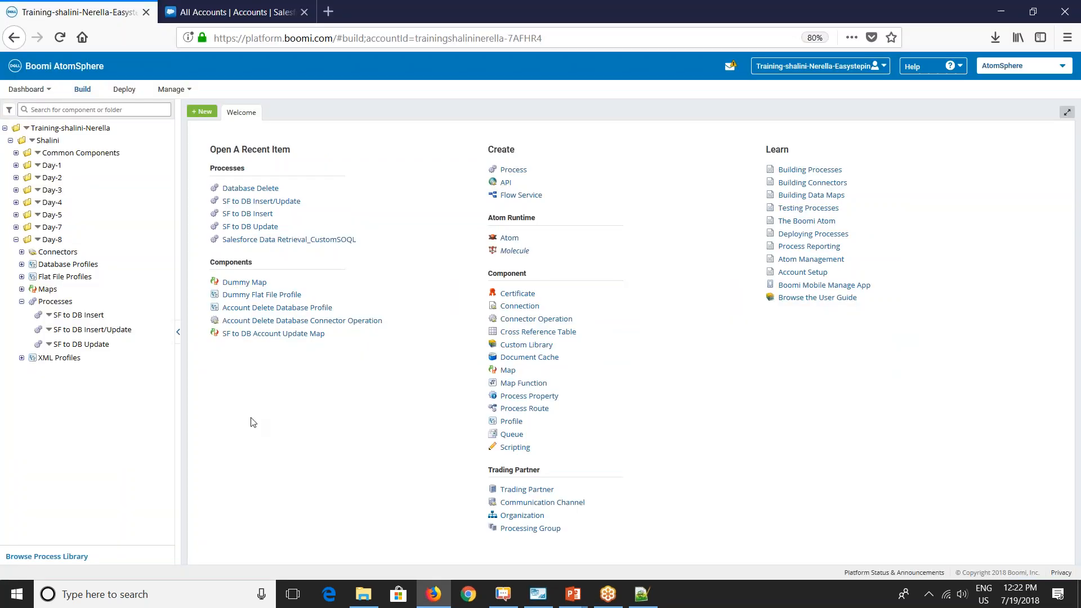
Step: Create a process named Database Delete Record in the Day-8 folder and set its Start shape to No Data
right_click(38, 240)
click(68, 253)
click(535, 120)
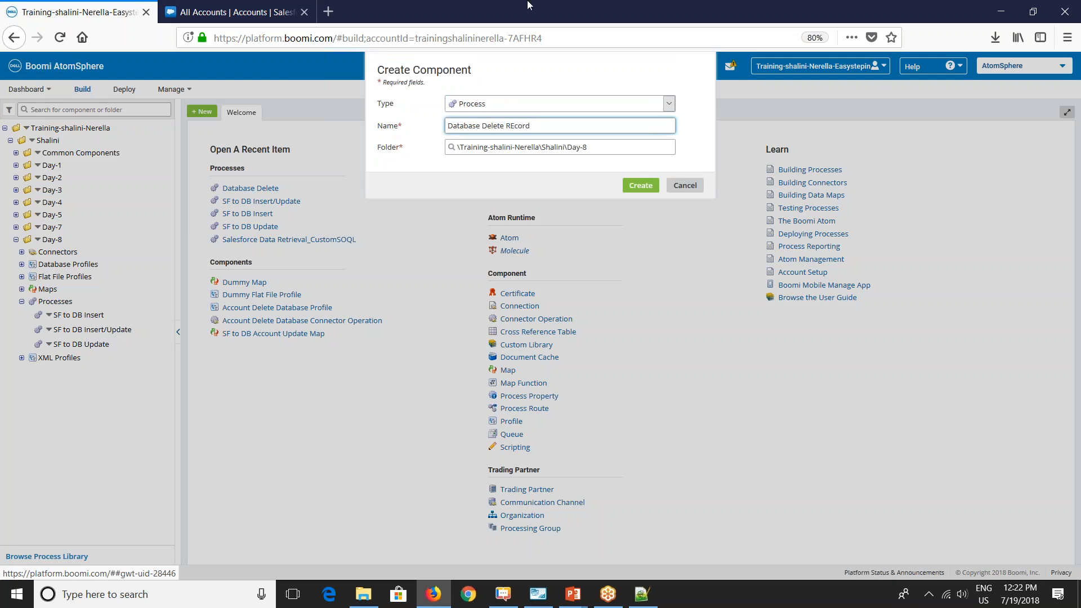
click(514, 125)
key(BackSpace)
text(e)
click(639, 185)
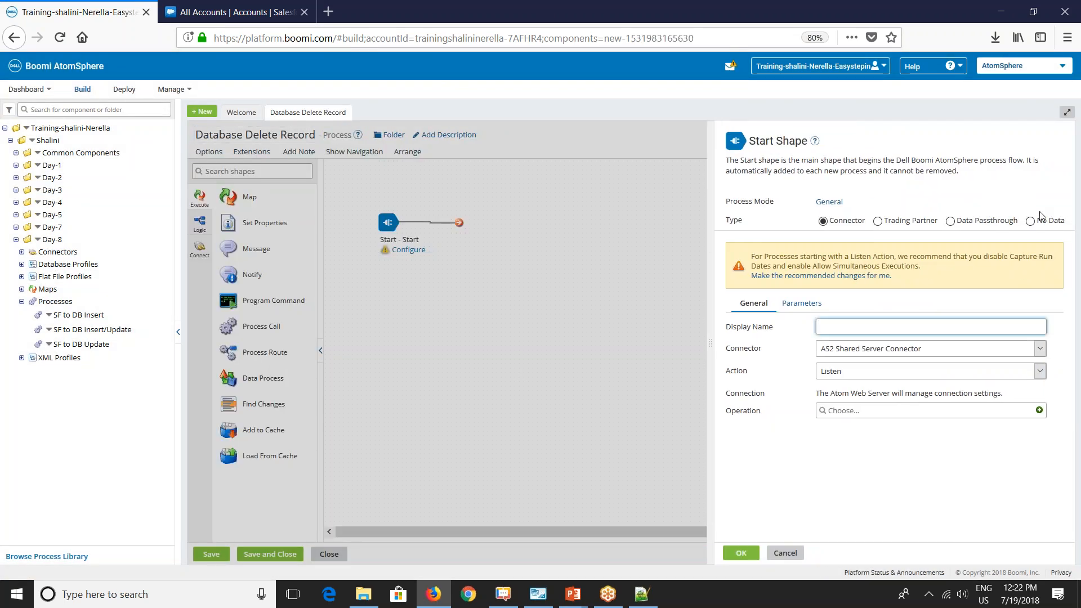
click(1051, 222)
click(741, 553)
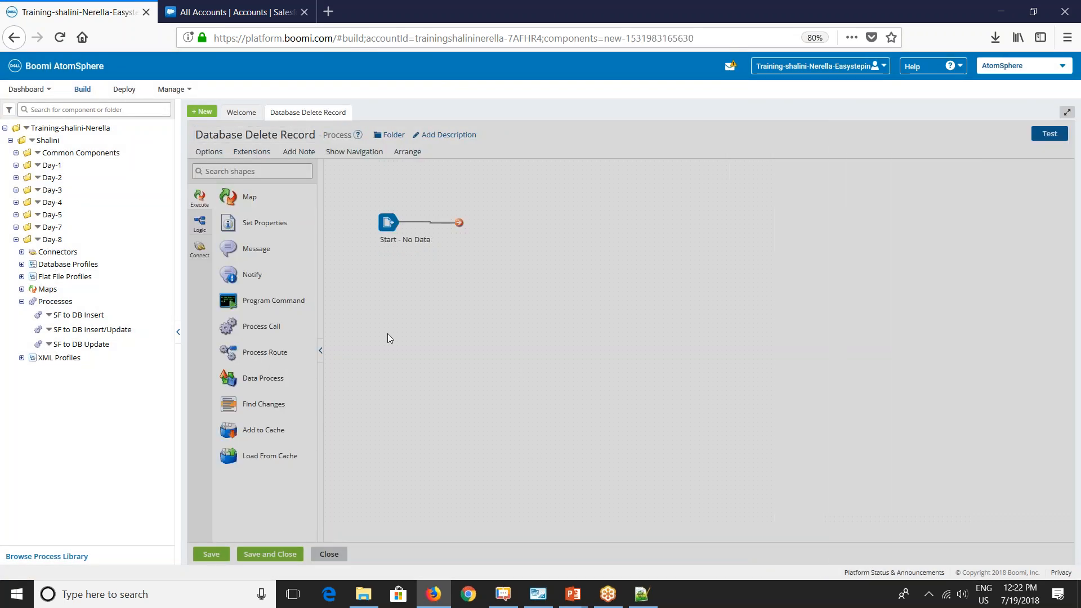
Step: Add a Database connector shape after the Start shape, with the Send action and the shared Database Connection from Common Components
click(240, 172)
text(data)
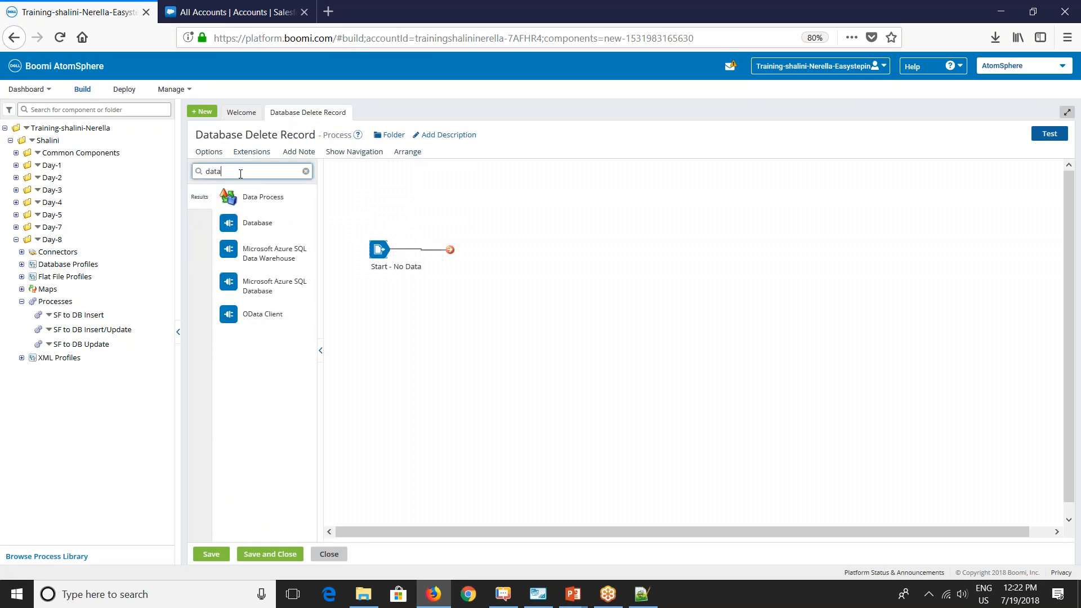
drag(229, 222, 586, 248)
click(838, 306)
click(836, 325)
click(829, 328)
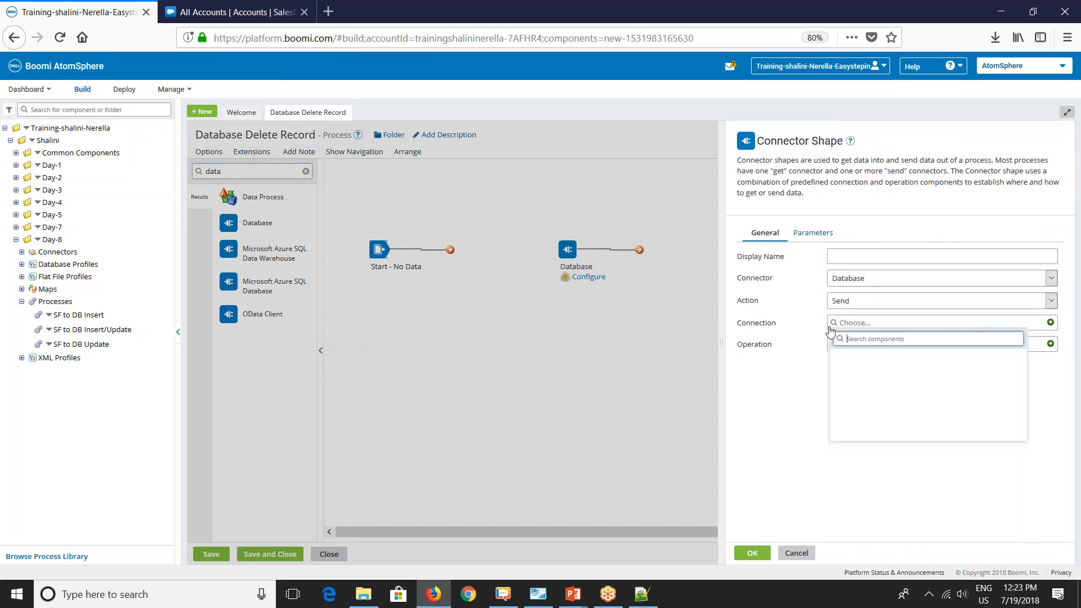
click(840, 367)
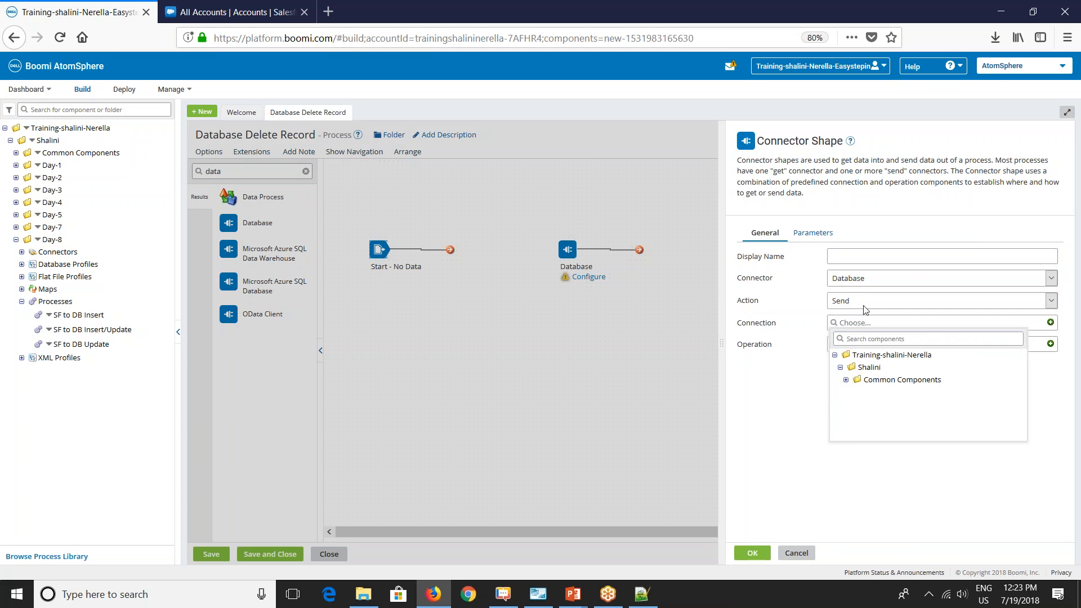
click(845, 381)
click(863, 394)
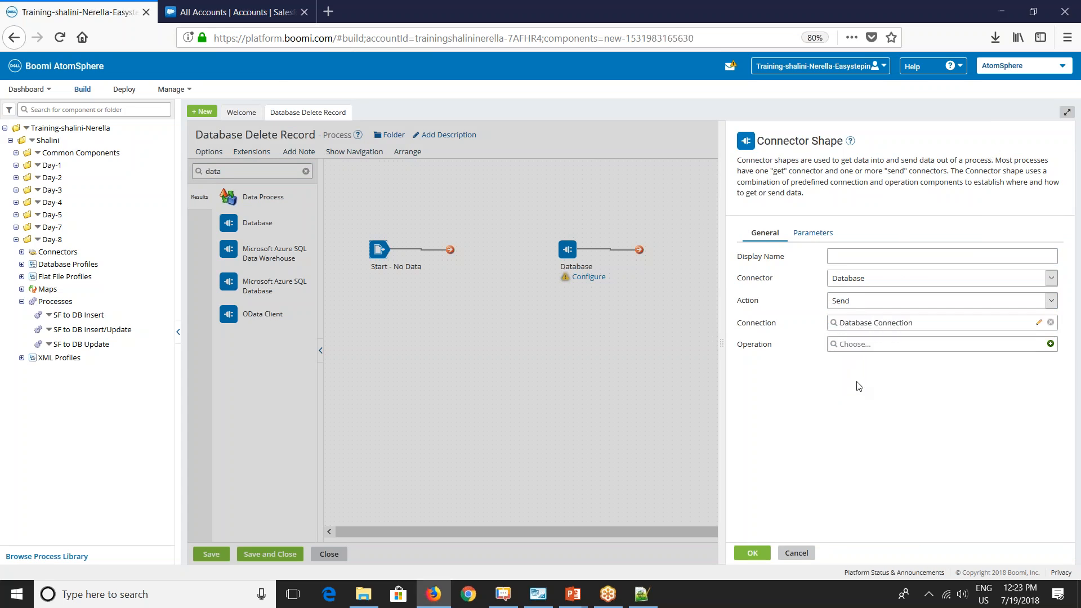
Step: Create a new operation for the Database connector and name it Delete Database Connector Operation
click(1050, 344)
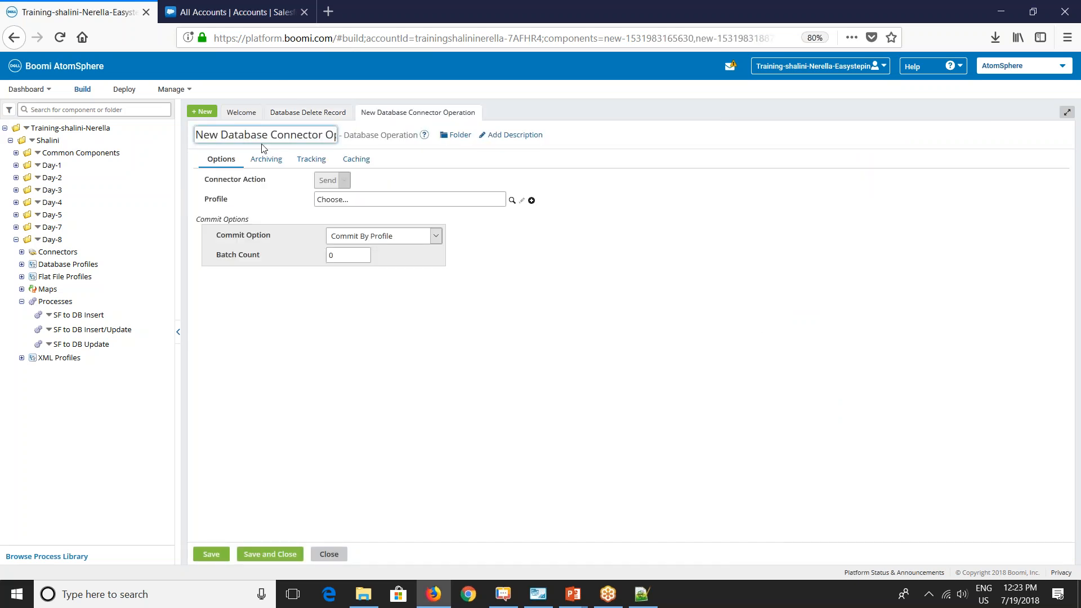
double_click(216, 137)
text(Delete)
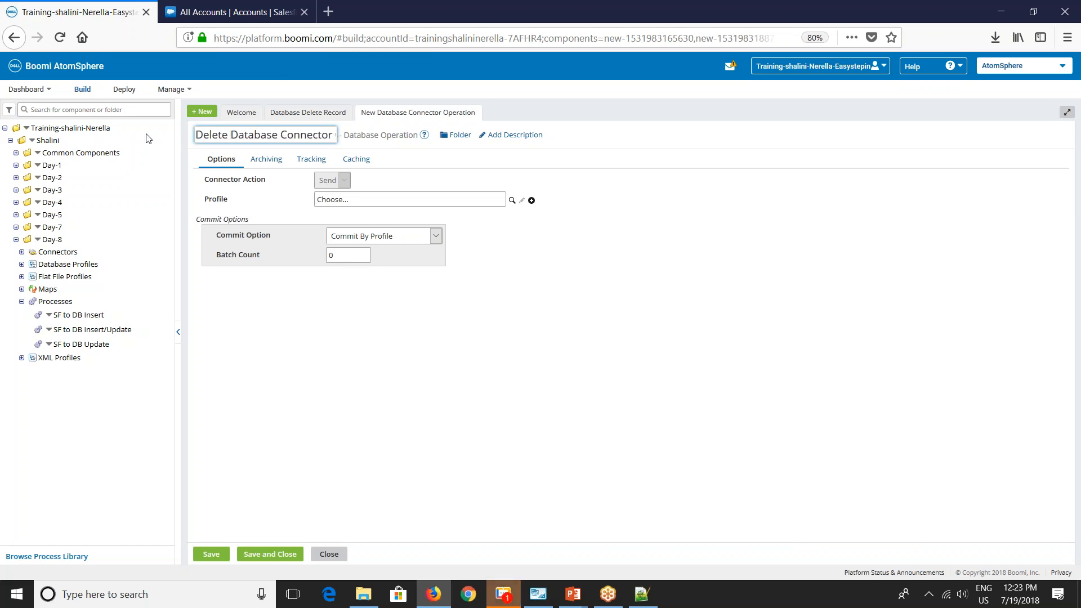
Step: Create a database profile for the operation, name it Account Delete Database Profile, and set its statement type to Dynamic Delete
click(531, 200)
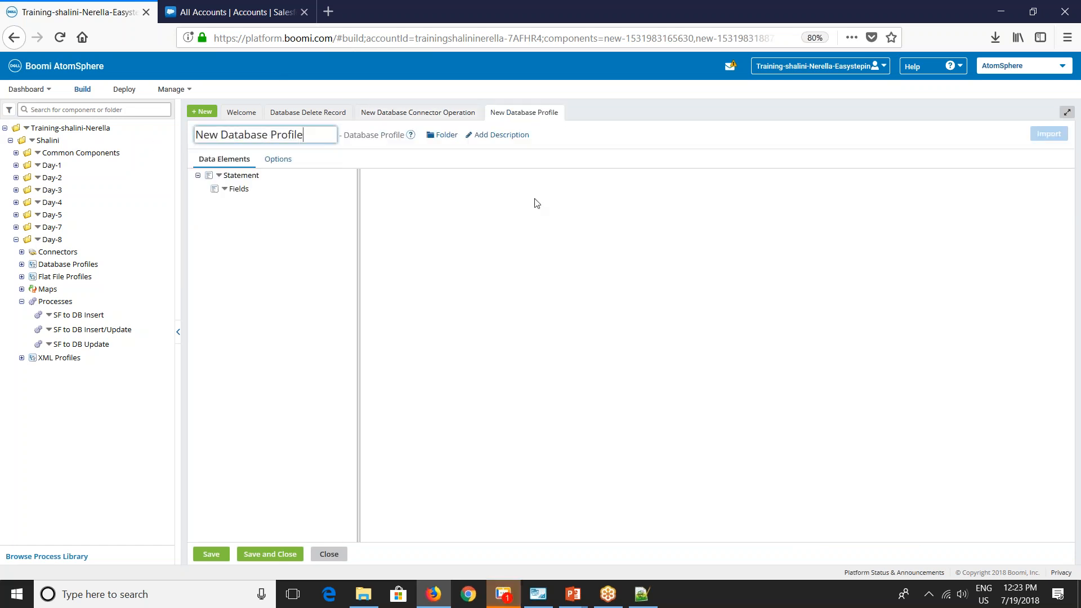
double_click(216, 135)
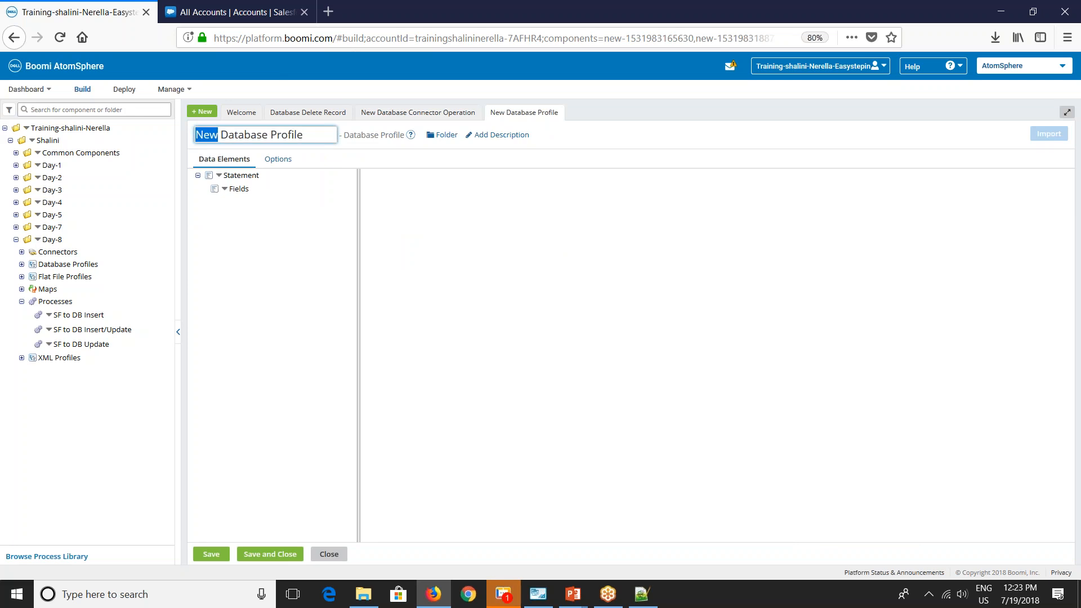
text(Account Delete)
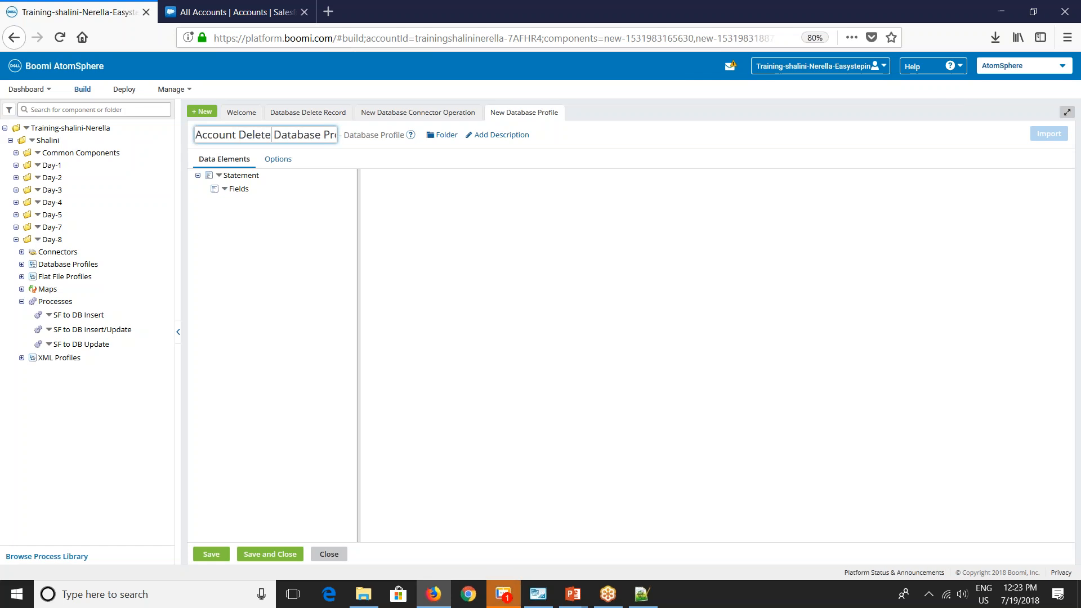
click(249, 175)
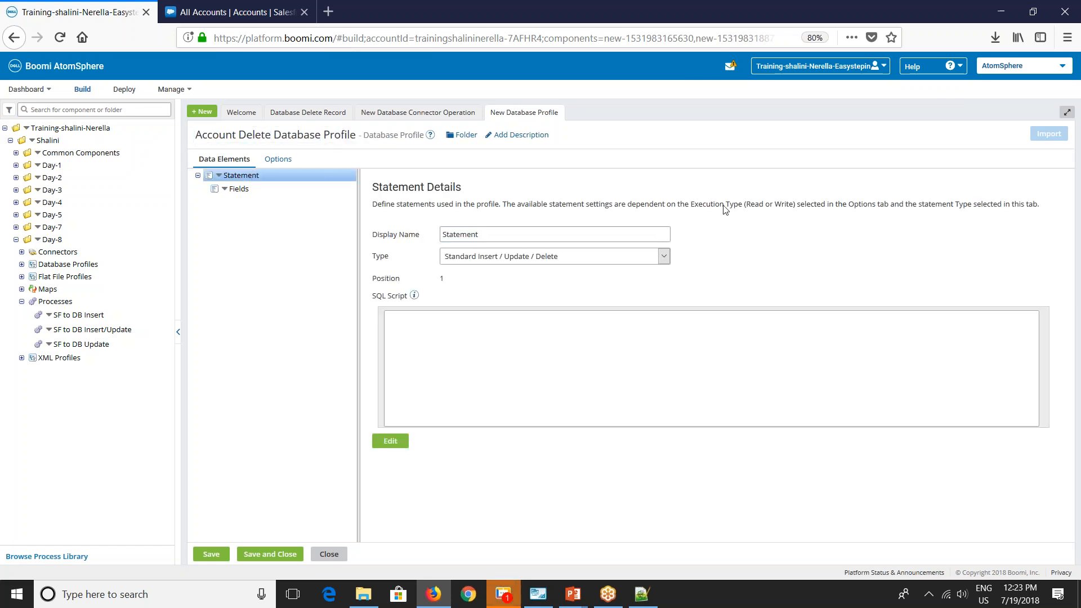
click(538, 258)
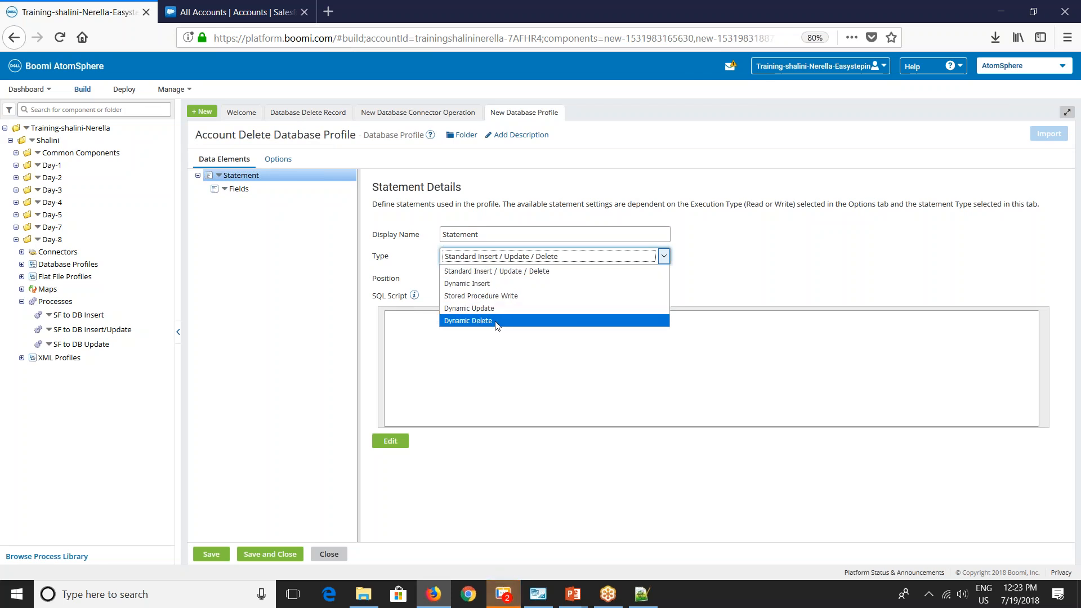
click(496, 321)
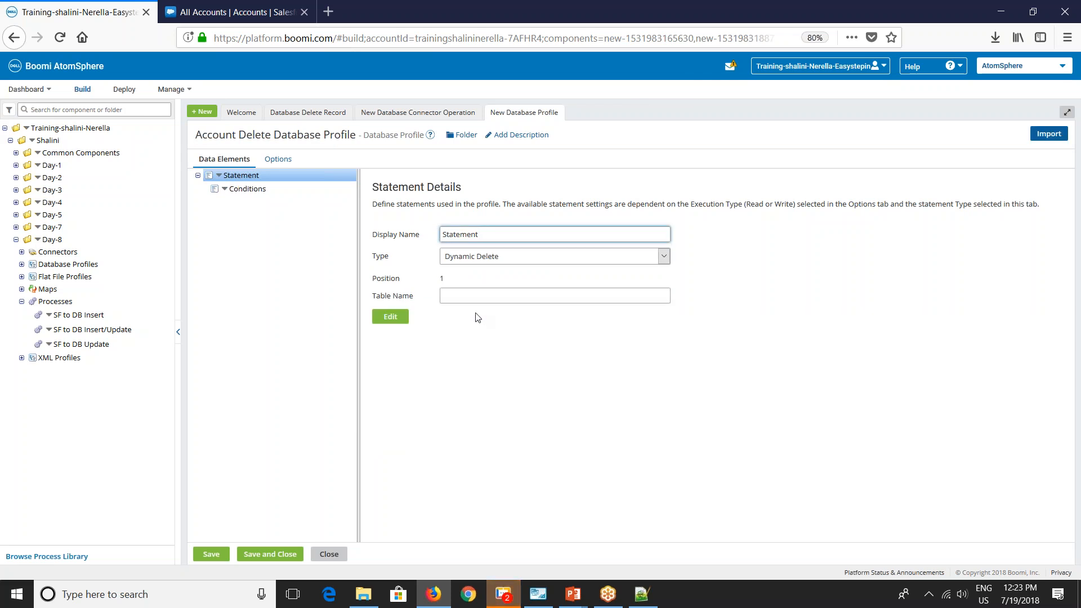
Step: Start the profile's database import, browsing through the DEV atom with Database Connection, and proceed to the table selection
click(1049, 134)
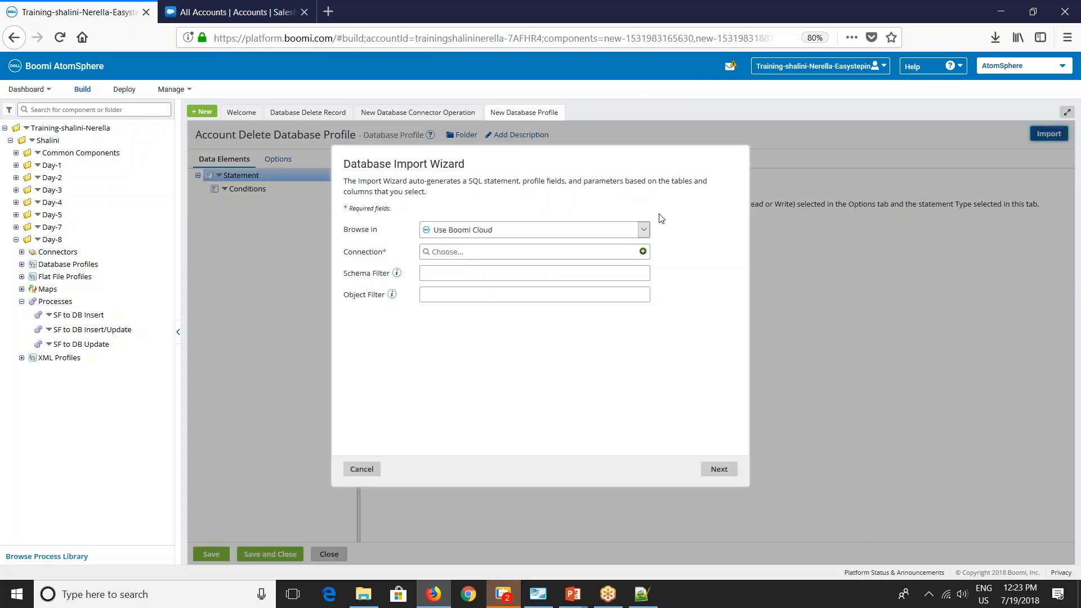
click(511, 230)
click(510, 300)
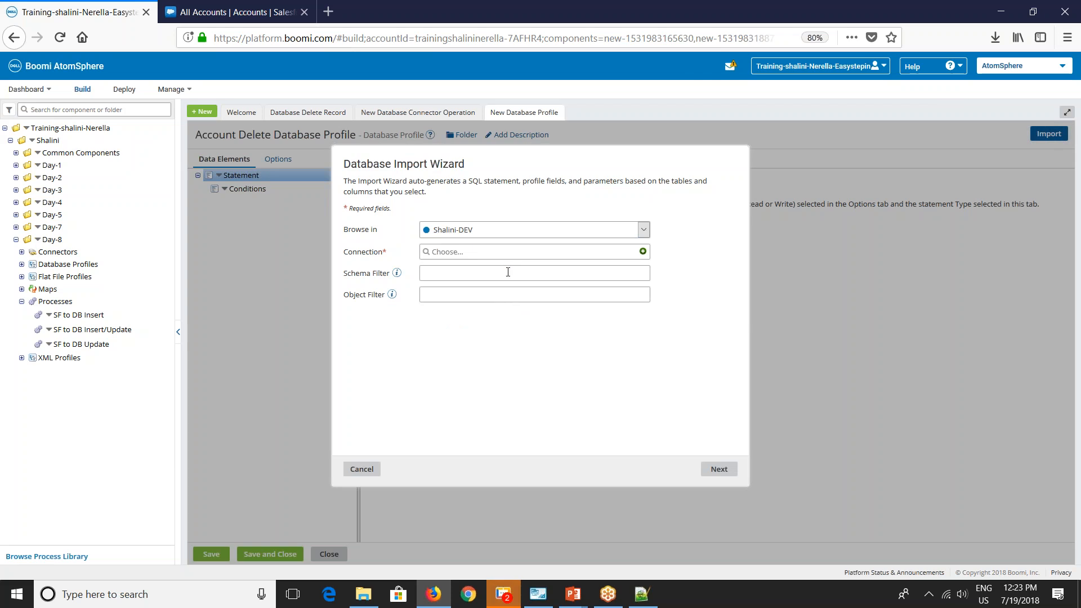
click(514, 251)
click(431, 300)
click(439, 312)
click(474, 326)
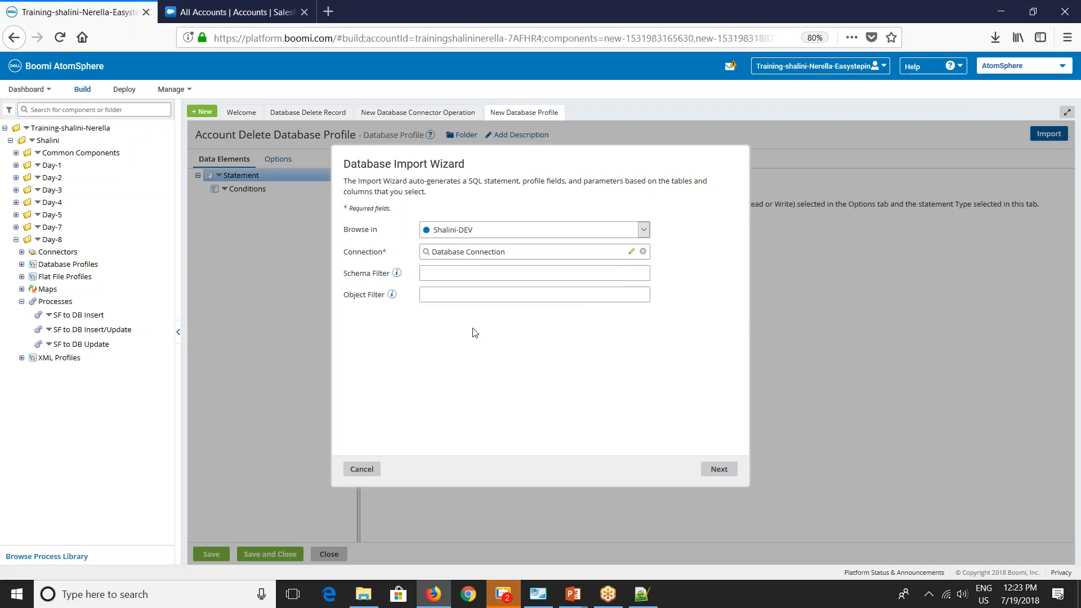
click(717, 471)
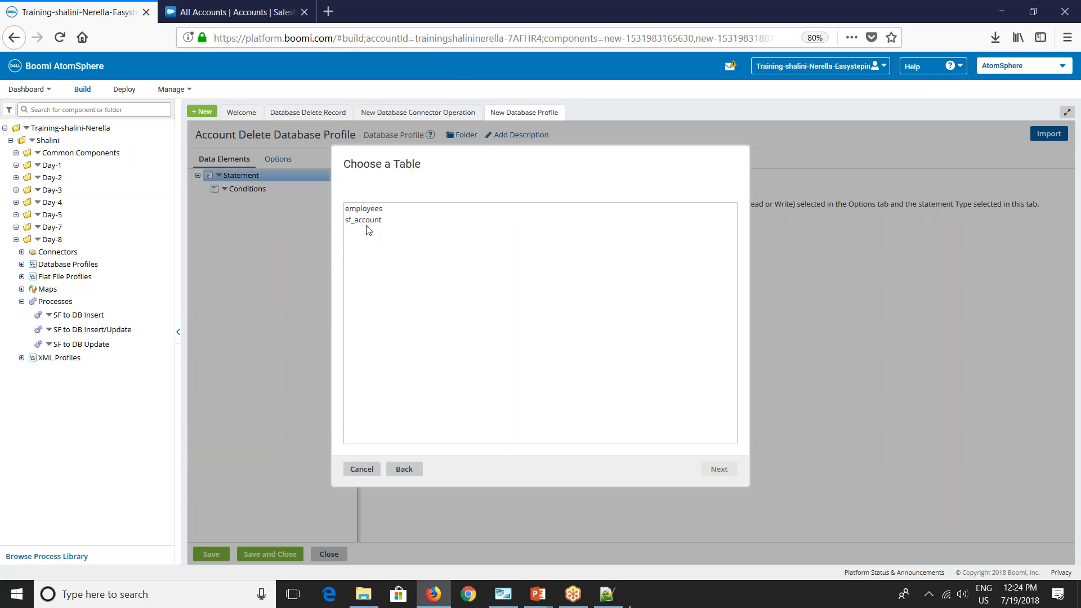
Step: Import the sf_account table with SF_Id as the delete condition, and expand the profile's Conditions to check it
click(369, 221)
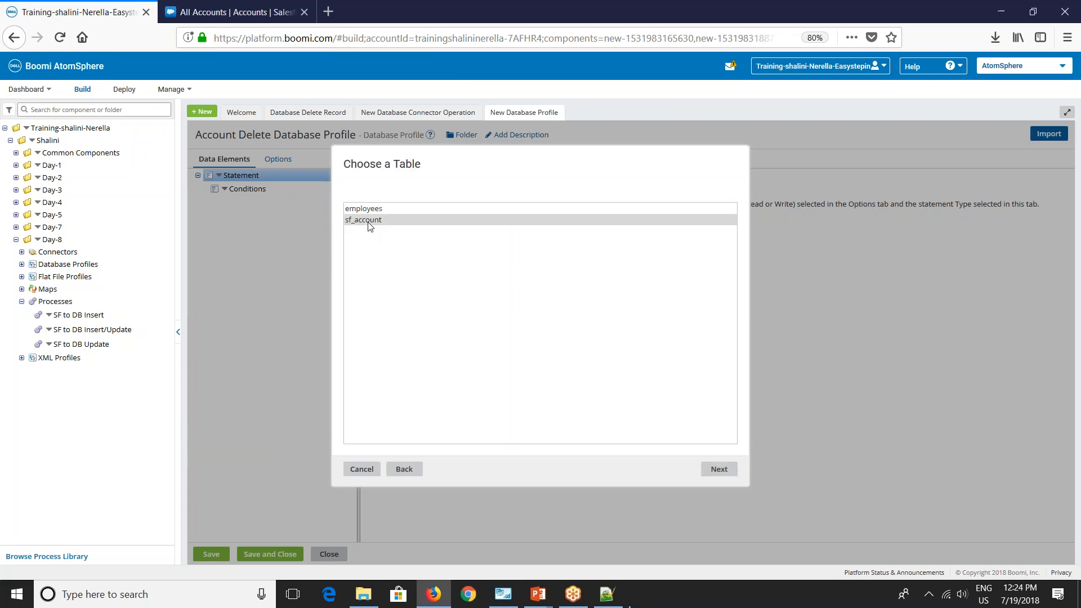
click(724, 476)
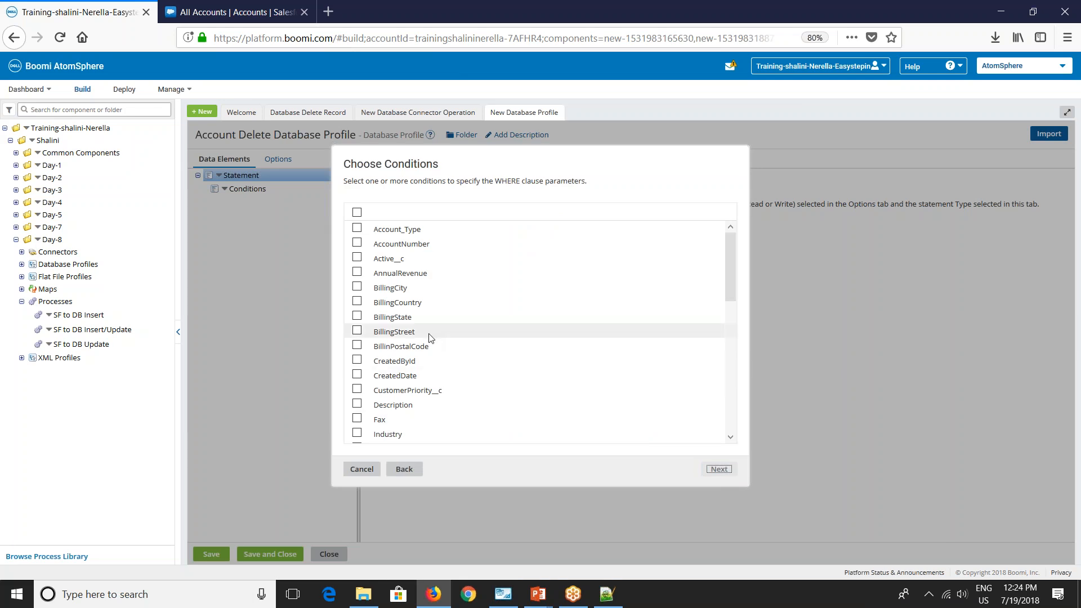
drag(396, 181, 484, 181)
scroll(450, 394, down, 8)
click(357, 261)
click(725, 471)
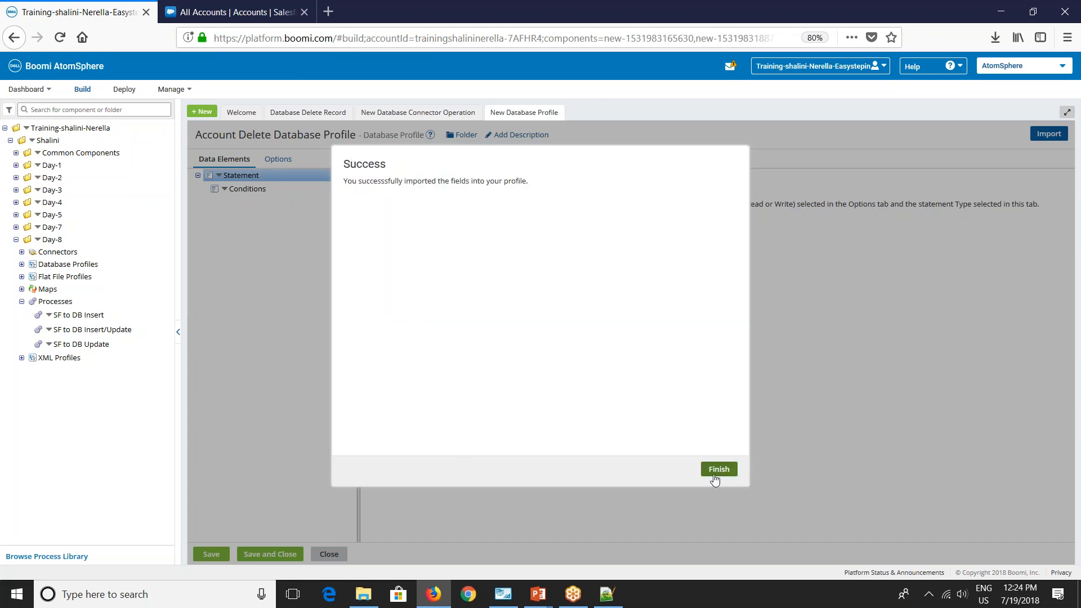
click(715, 473)
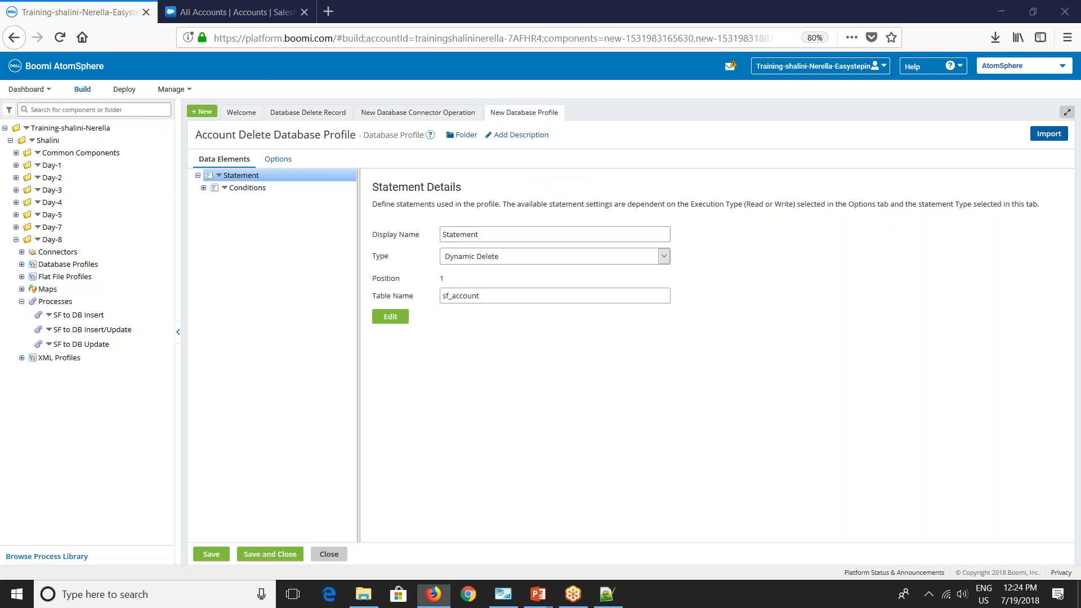
click(204, 188)
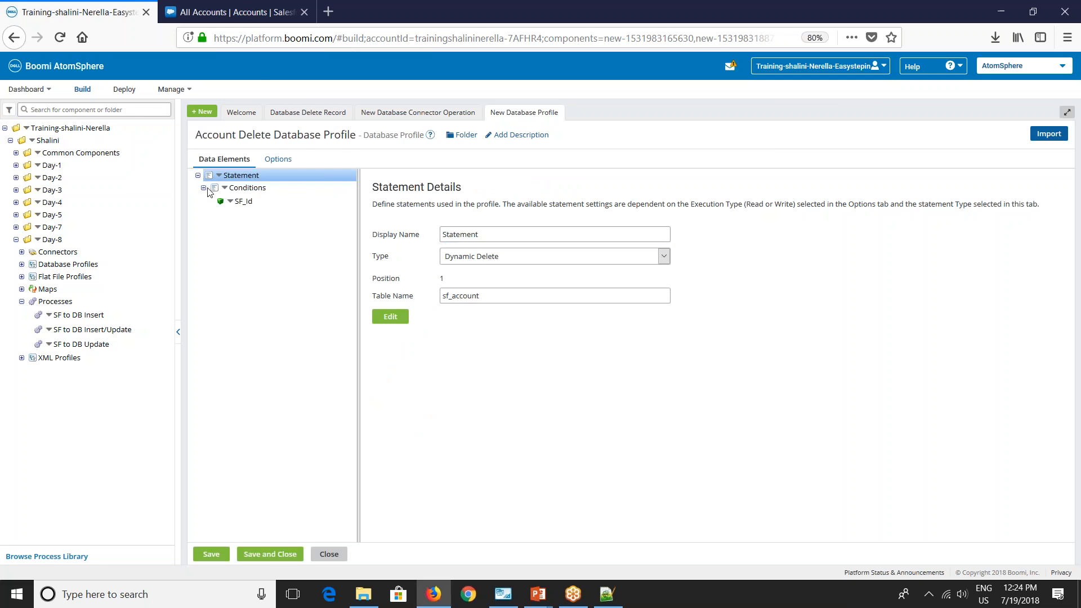
Step: Save and close the delete profile and the connector operation, and accept the Database connector's configuration
click(276, 556)
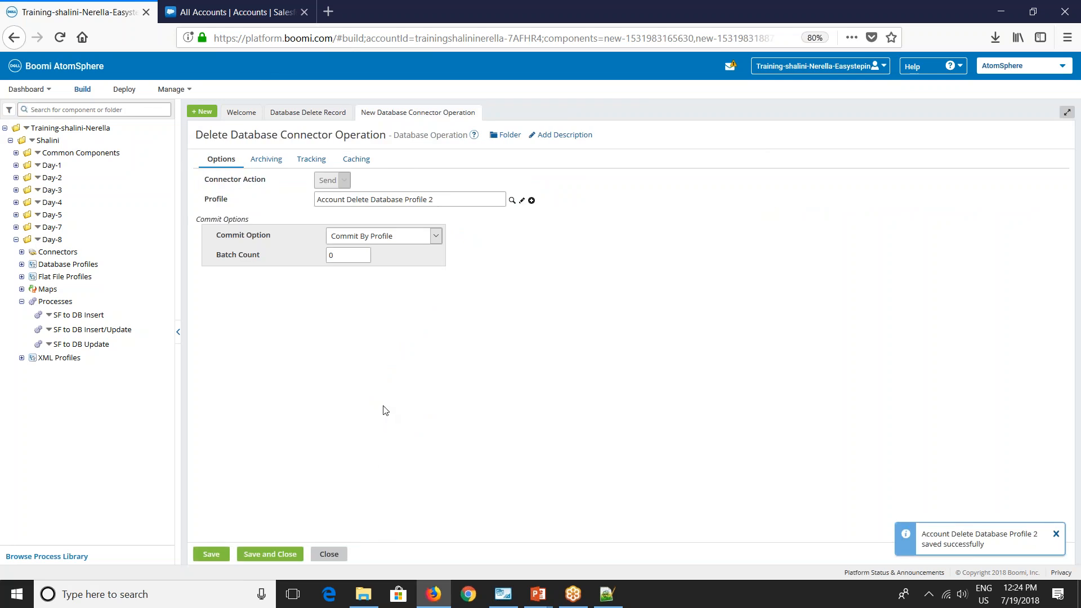
click(275, 554)
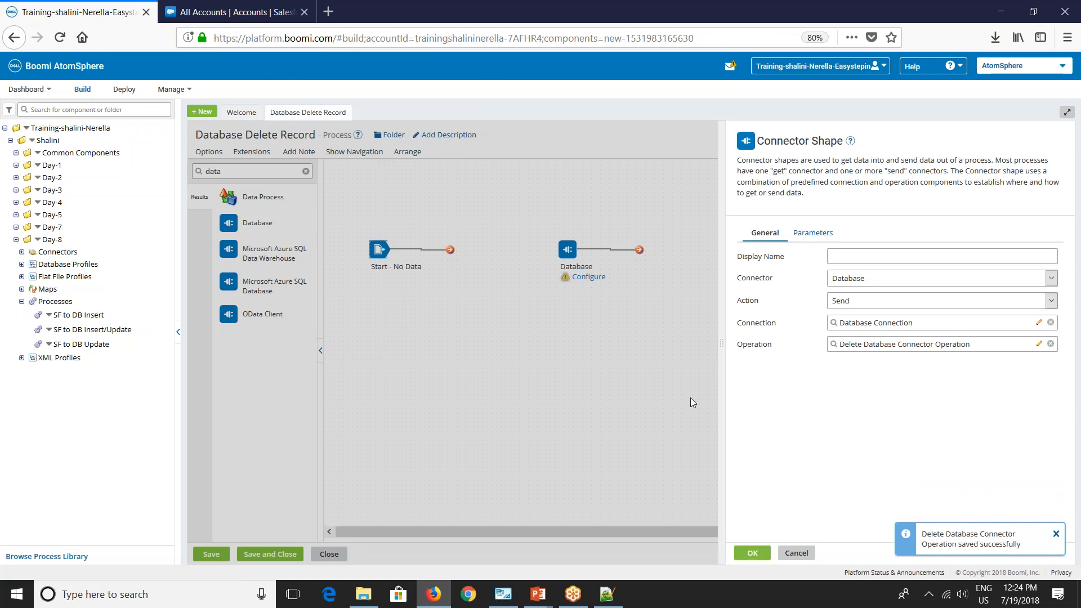
click(753, 553)
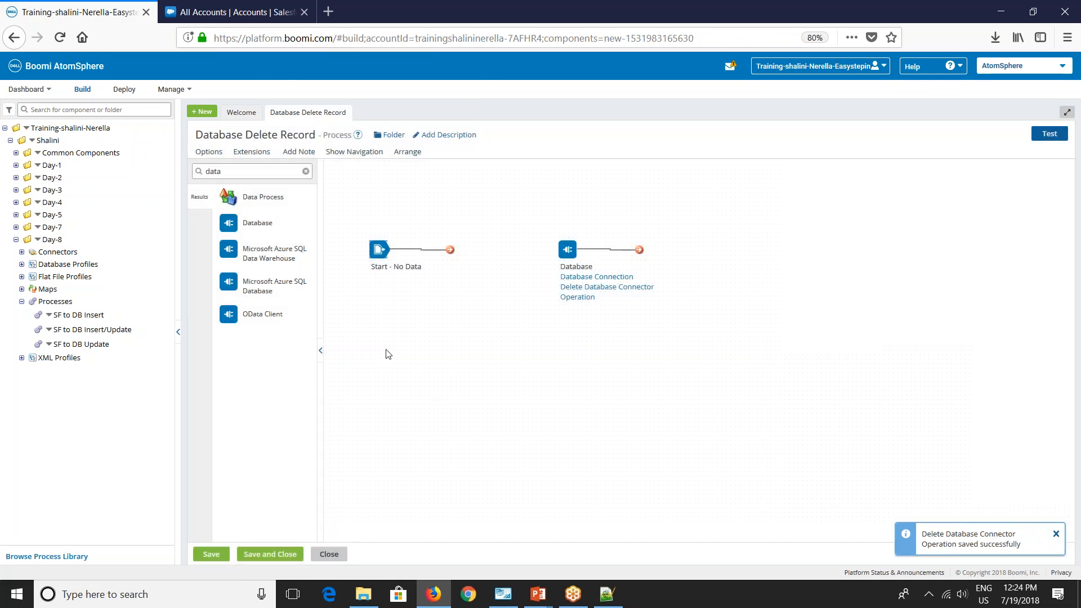
Step: Add a Map shape in front of the Database connector and create a new map named Account Delete Record Map
click(203, 170)
text(map)
drag(244, 207, 504, 260)
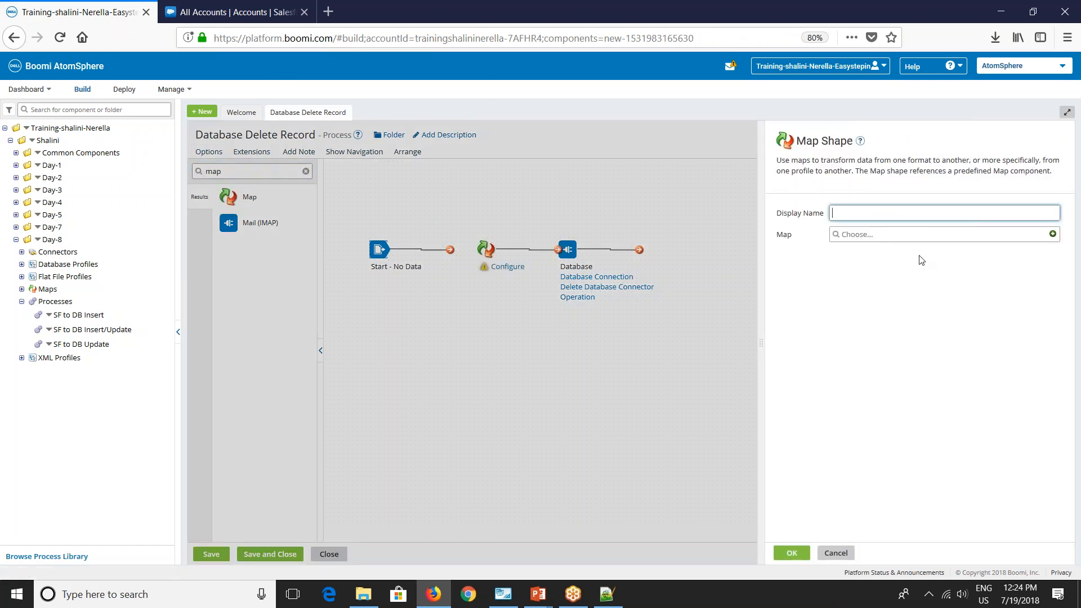
click(1052, 234)
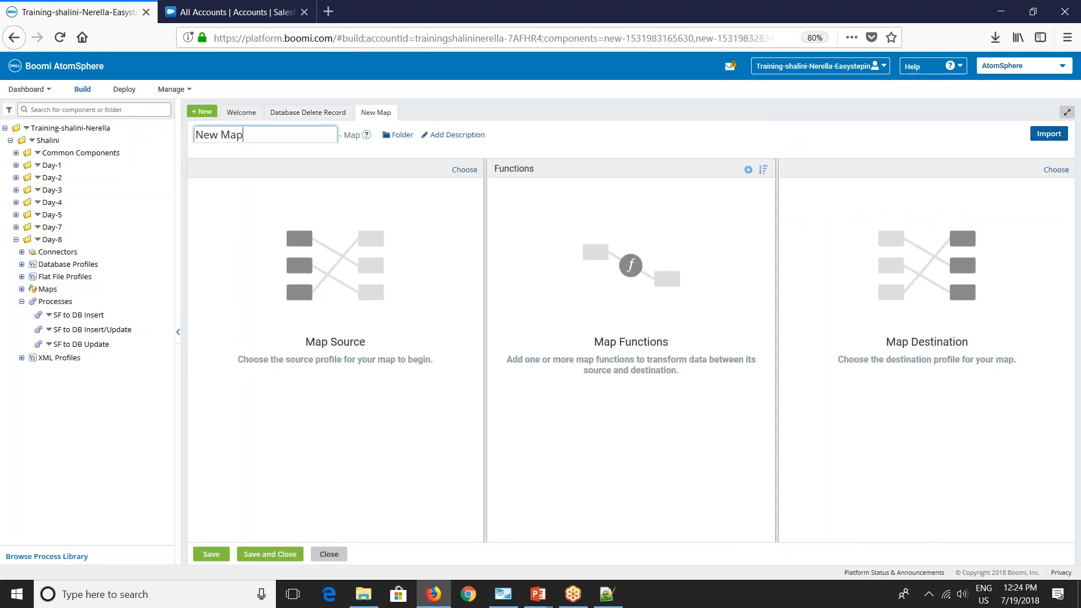
drag(217, 138, 182, 129)
text(Account )
text(Delete Record)
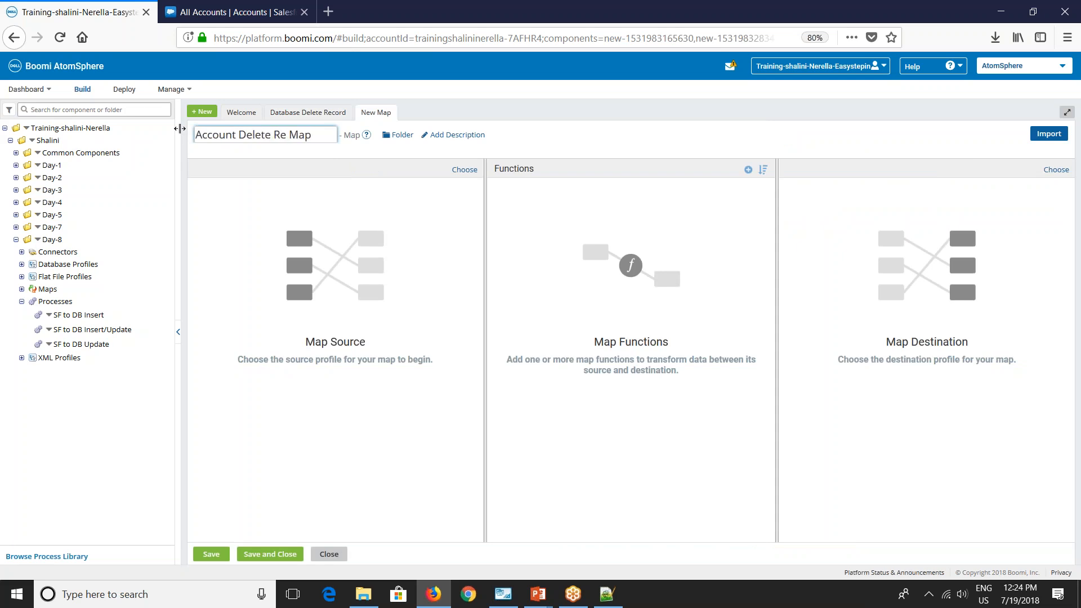
click(410, 353)
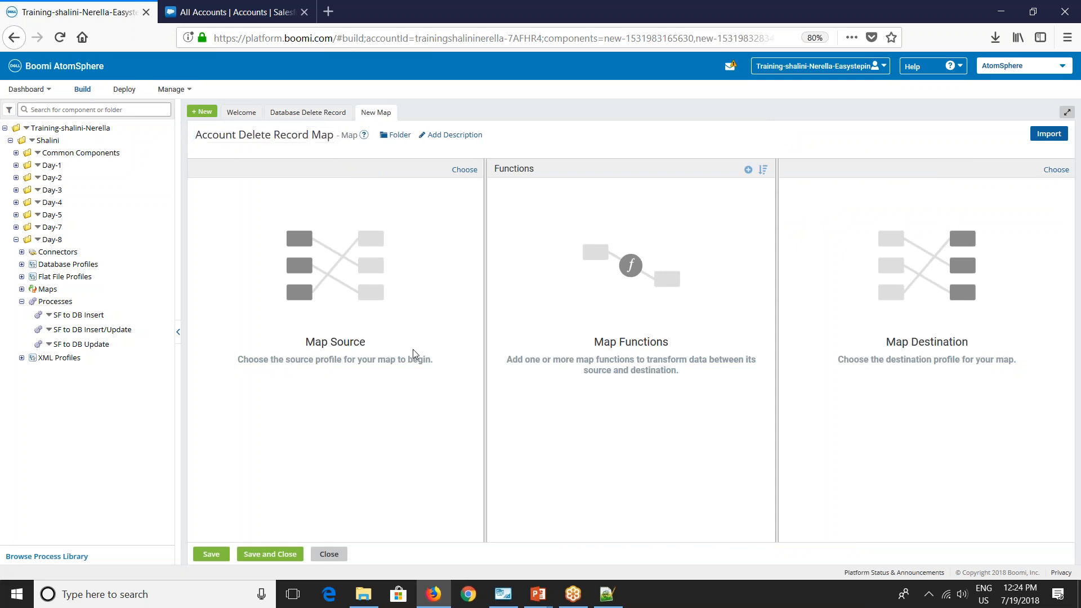
Step: Set the map's destination to the Day-8 database profile Account Delete Database Profile 2
click(1056, 170)
click(465, 231)
click(472, 252)
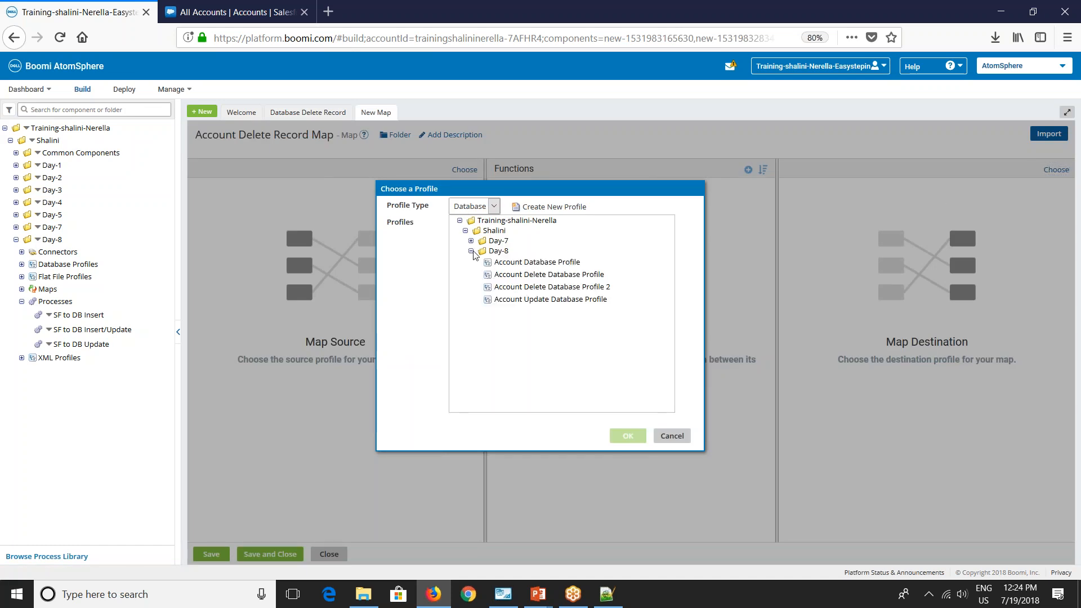
click(535, 288)
click(627, 436)
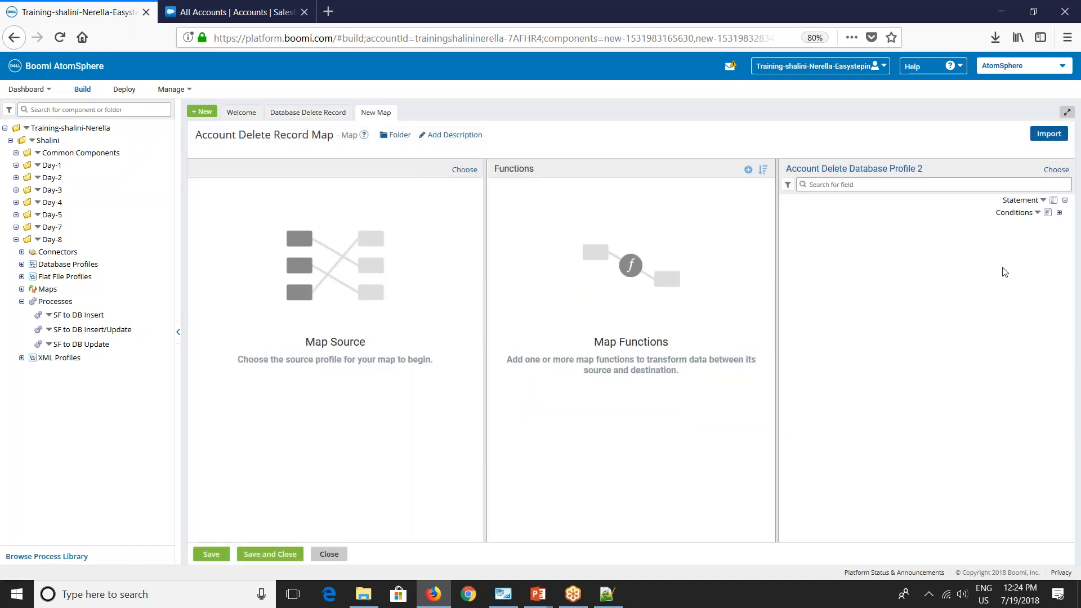
Step: Set the destination SF_Id condition's default value to the Test account's ID from MySQL Workbench, 0016F00002PZW9aQAH
click(1059, 212)
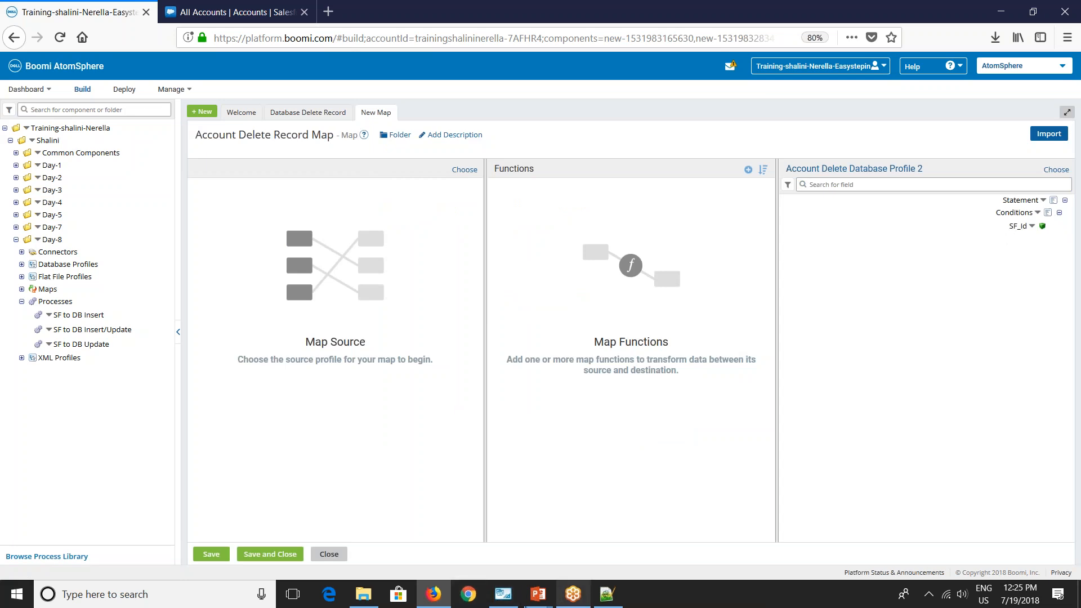
click(494, 599)
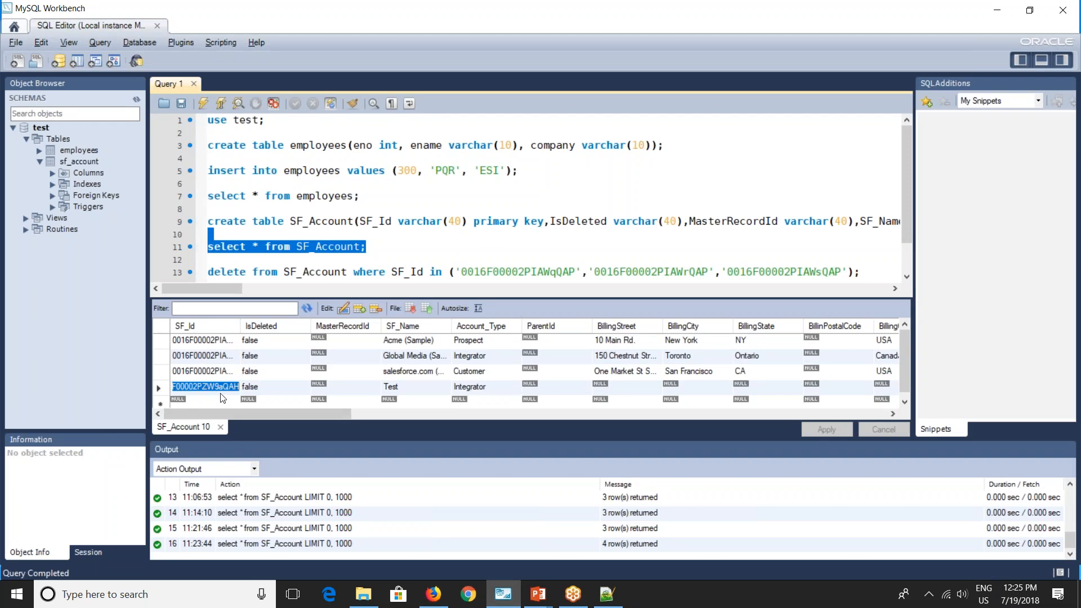
key(alt+Tab)
click(1031, 226)
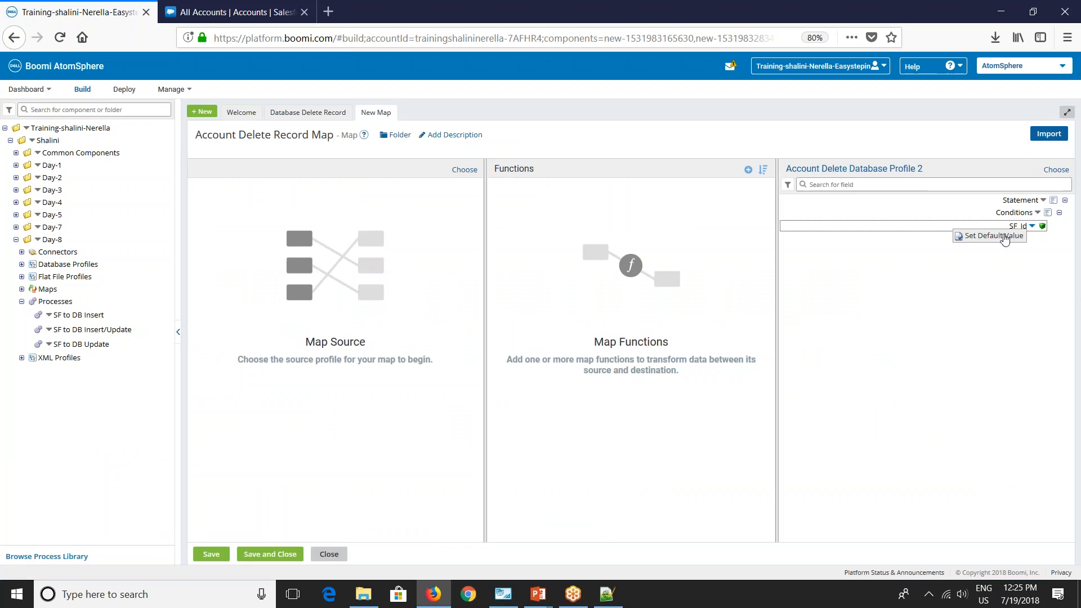
click(992, 236)
text(0016F00002PZW9aQAH)
click(561, 341)
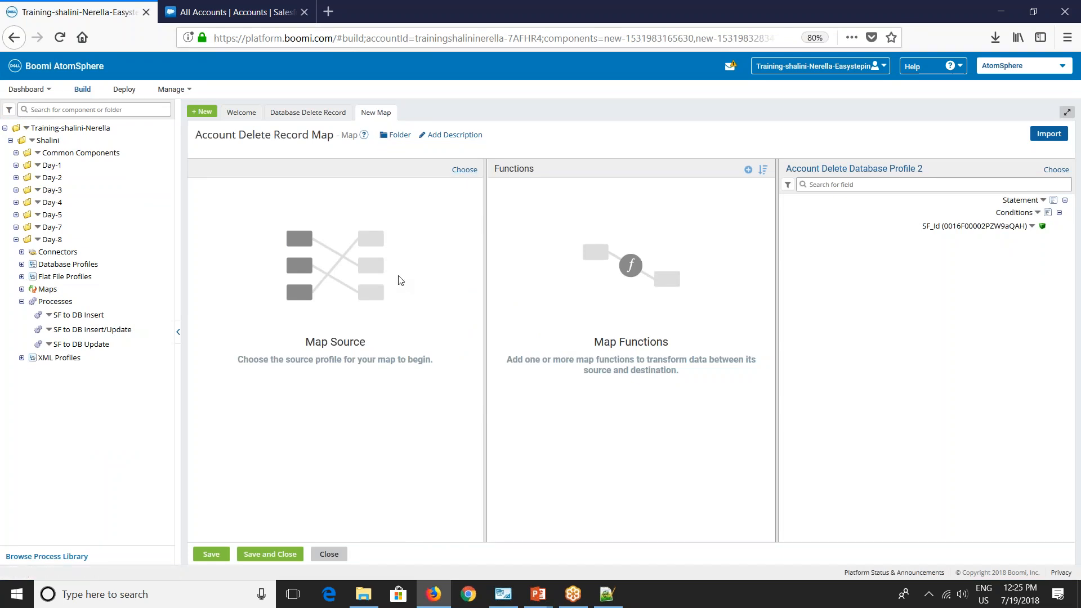
Step: Create a flat file profile named Dummy Flat File Profile as the map's source, and save and close the profile and the map
click(464, 169)
click(476, 208)
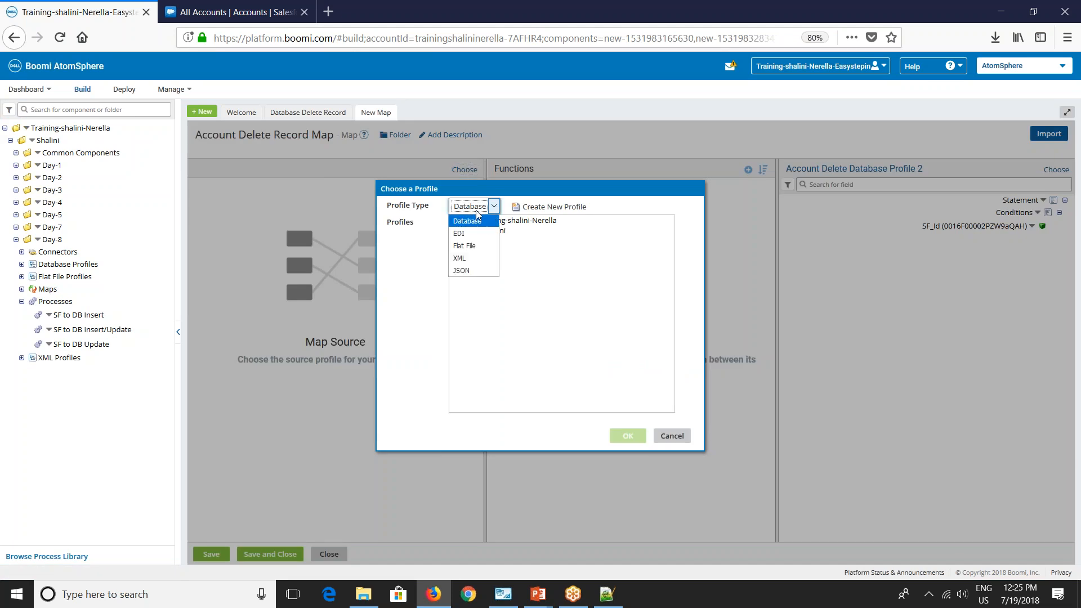
click(465, 245)
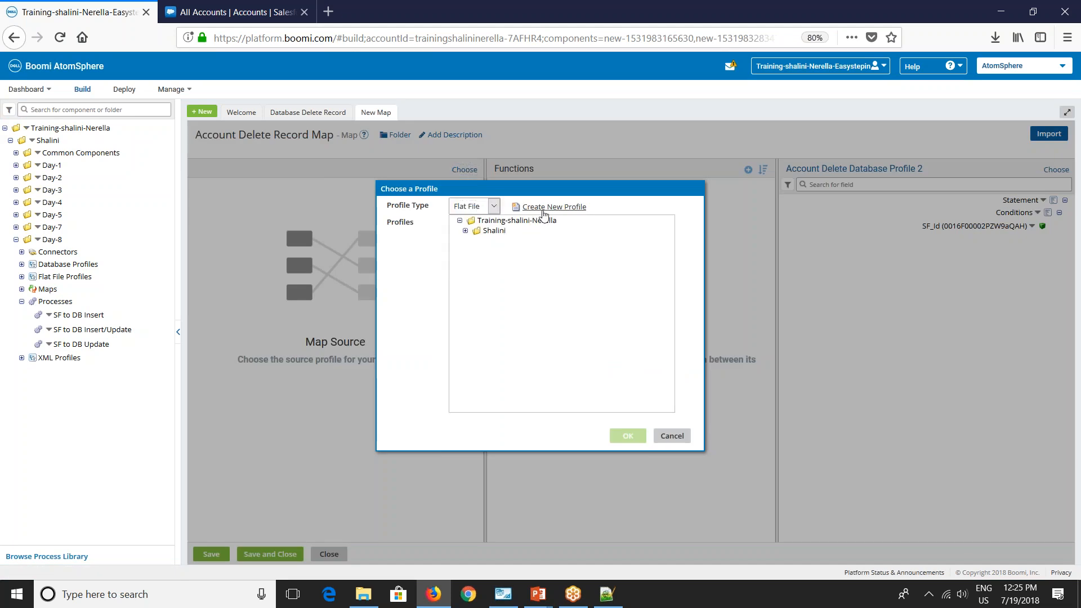
click(543, 212)
drag(220, 142, 185, 126)
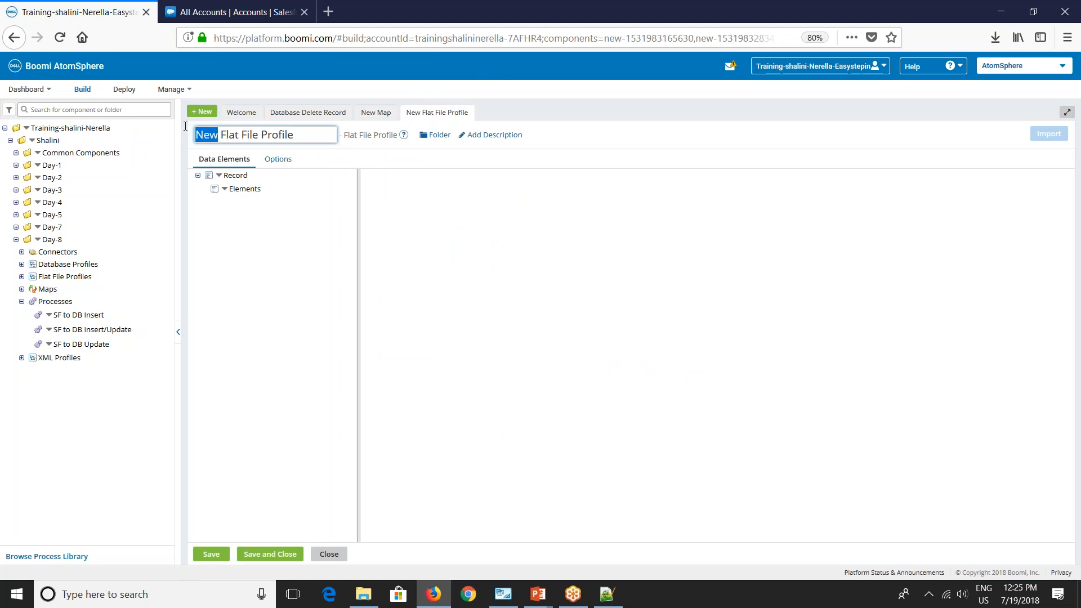
text(Dummy)
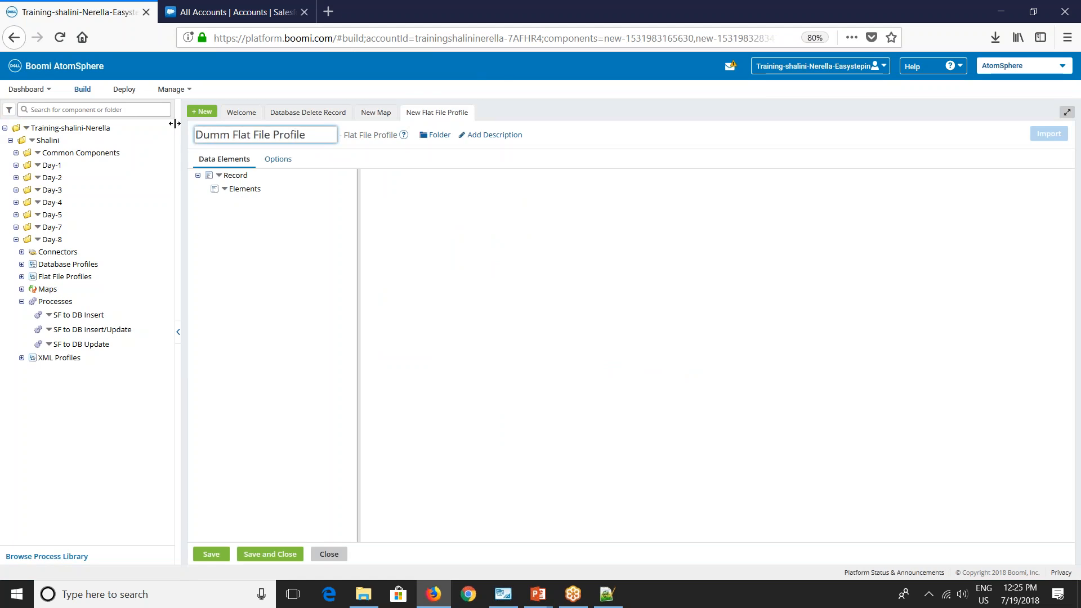
click(262, 280)
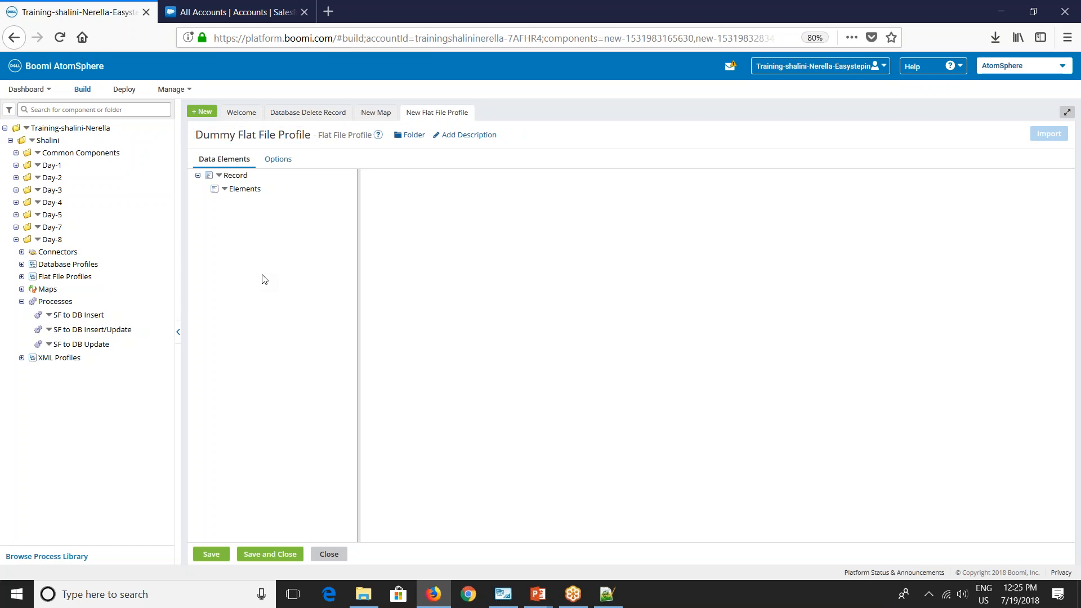
click(270, 554)
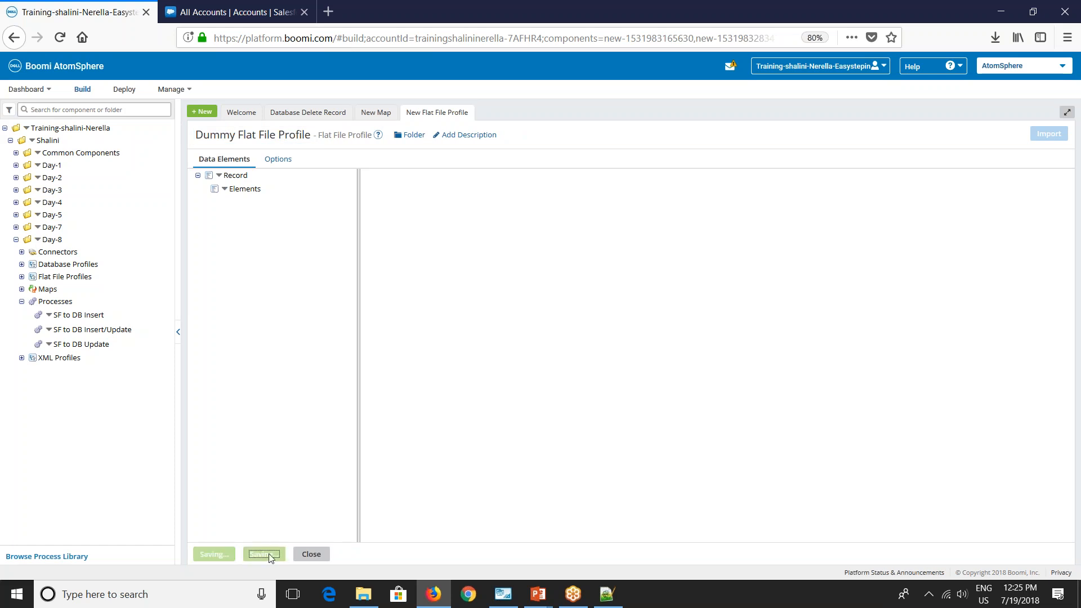
click(270, 555)
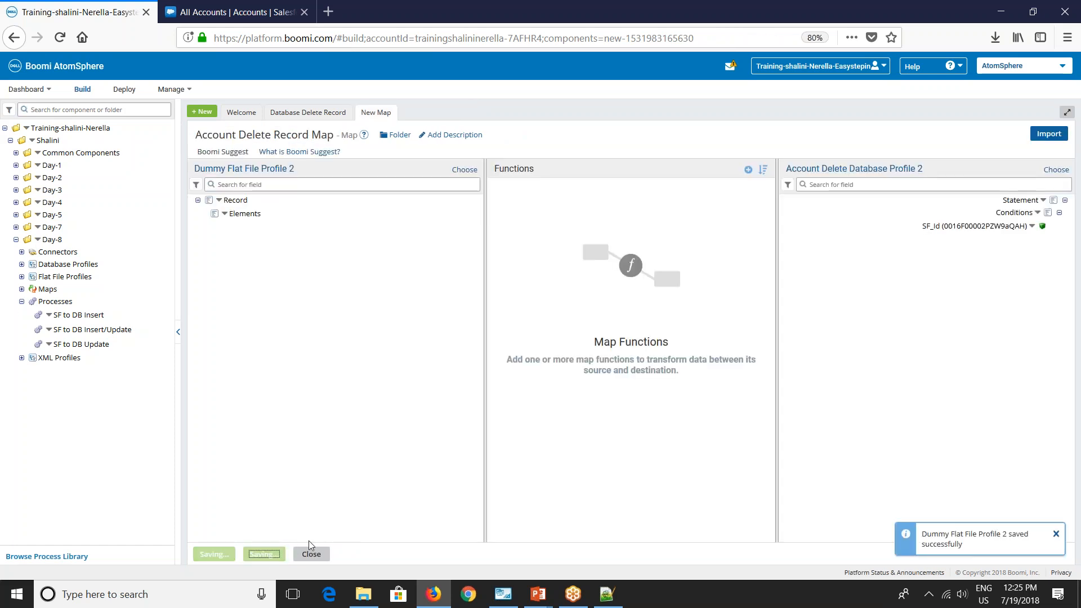
click(791, 553)
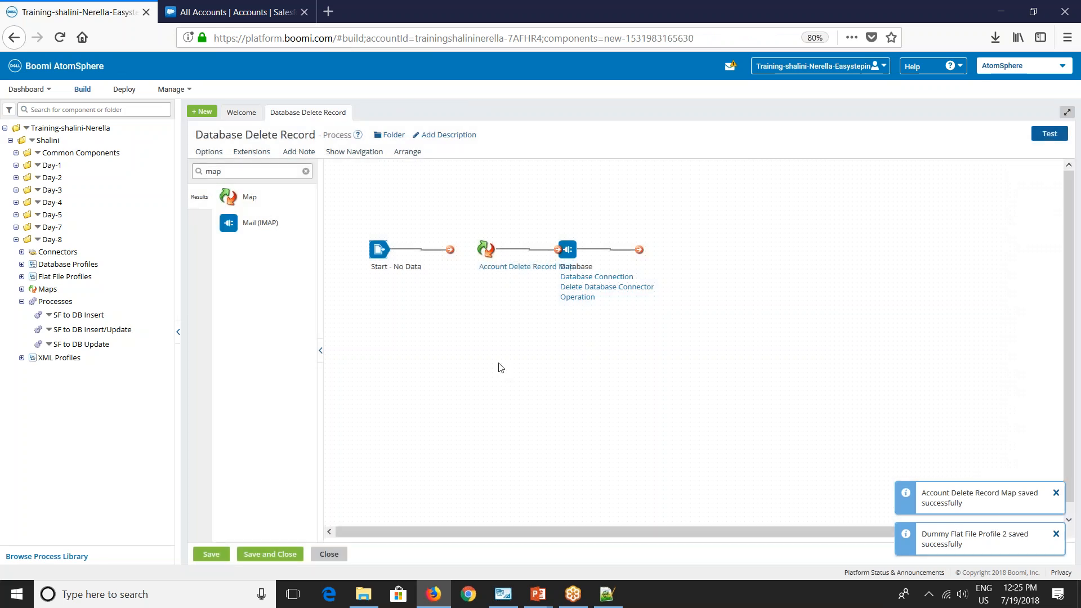
Step: Connect the Start shape to the map and the map to the Database connector, and end the flow with a Stop shape
drag(449, 249, 486, 249)
drag(565, 248, 622, 249)
drag(228, 171, 167, 176)
text(st)
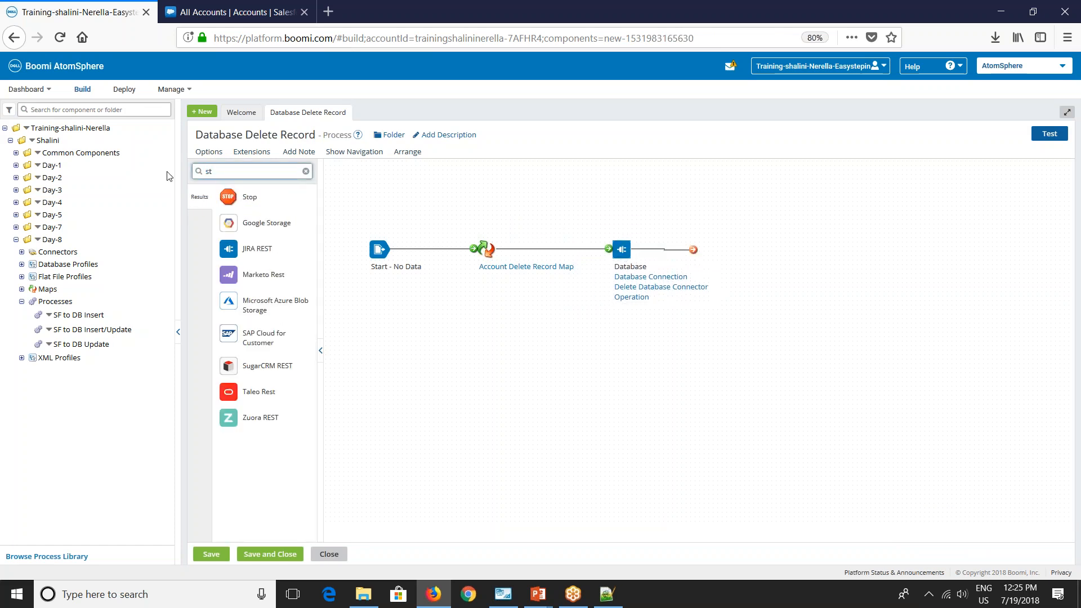
drag(228, 196, 710, 249)
click(810, 552)
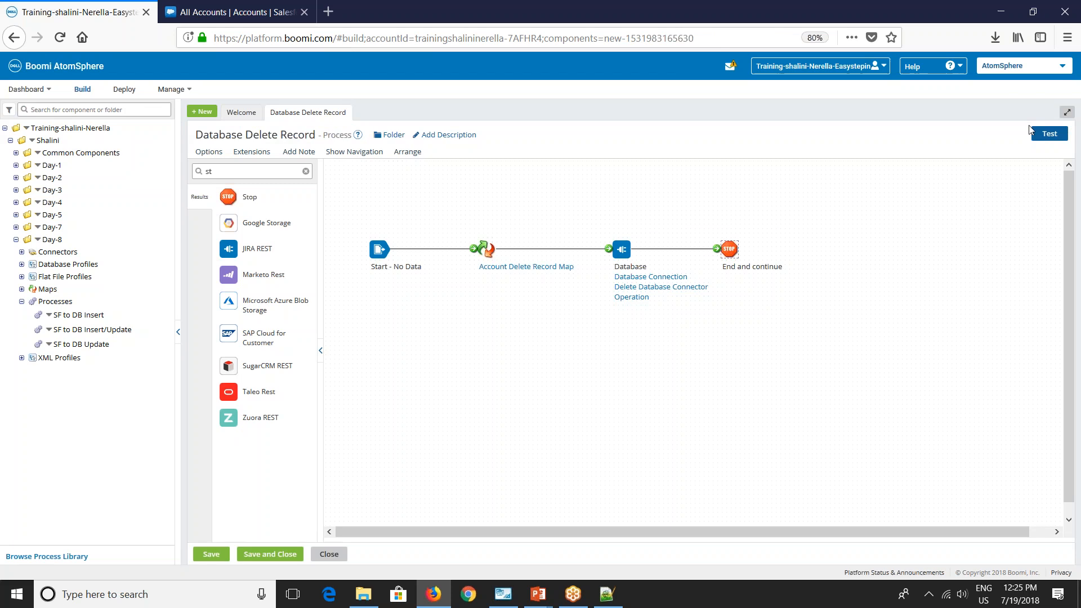
Step: Save the Database Delete Record process and run a test of it on the DEV runtime
click(1049, 134)
click(561, 334)
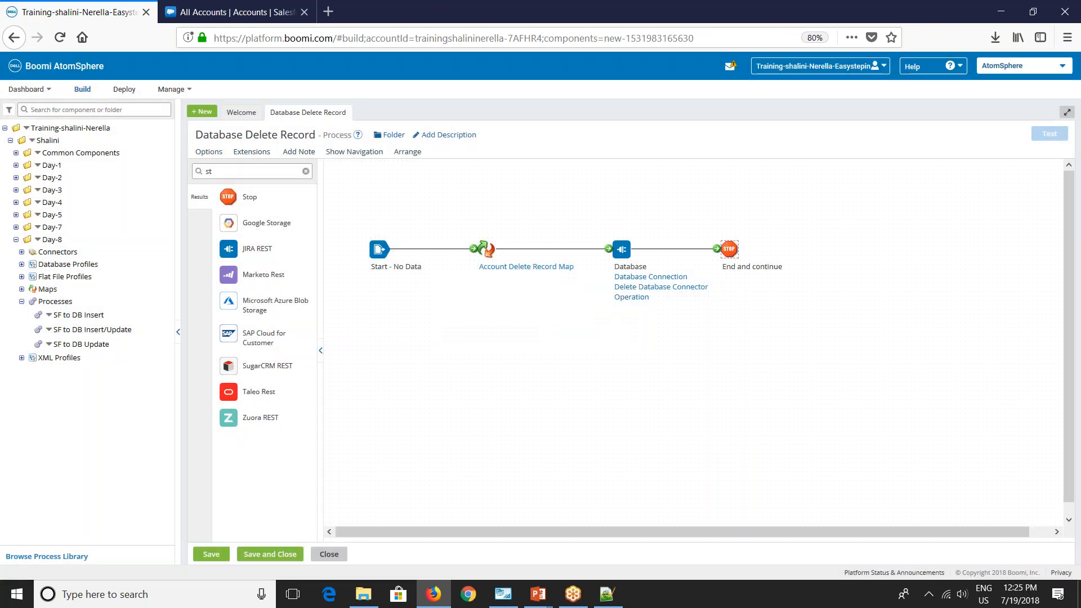
click(665, 186)
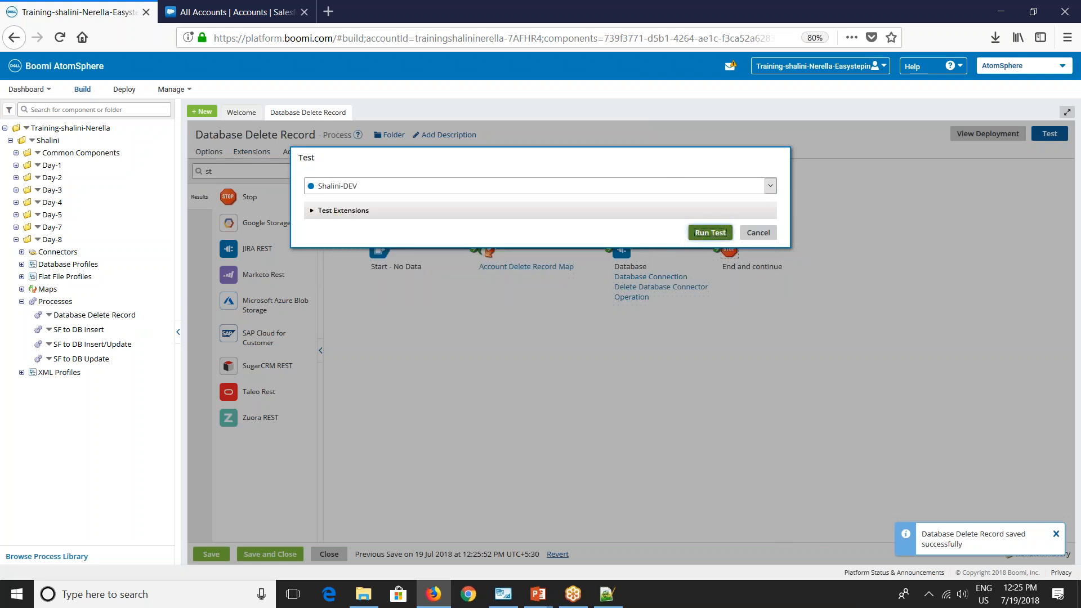
click(704, 233)
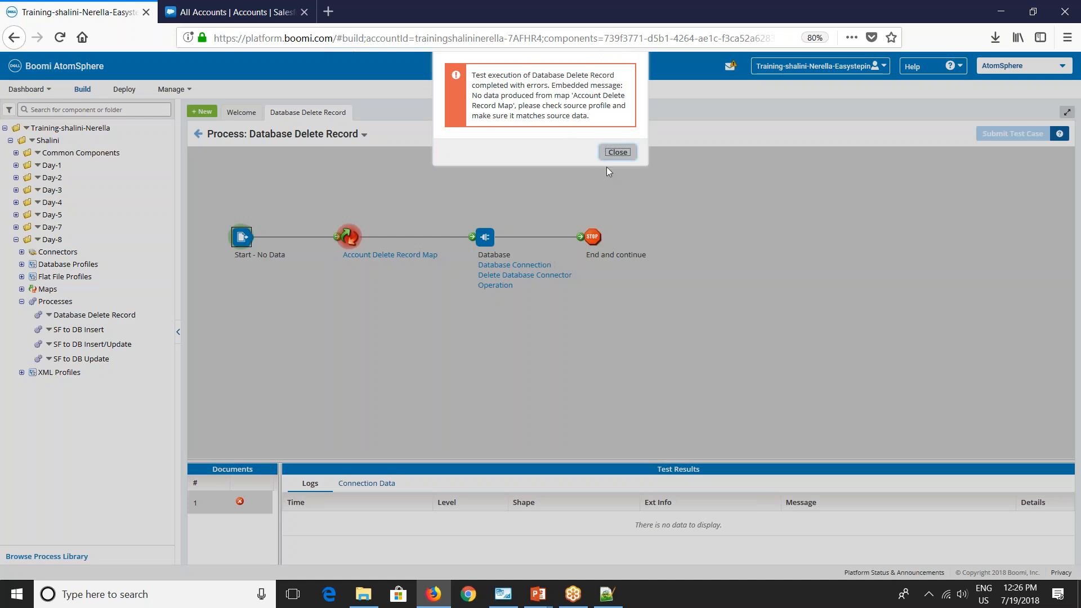
Step: Return from the test to Account Delete Record Map, set SF_Id's default value to 0016F00002PZW9aQAH, and save and close the map
click(621, 155)
click(198, 134)
click(521, 267)
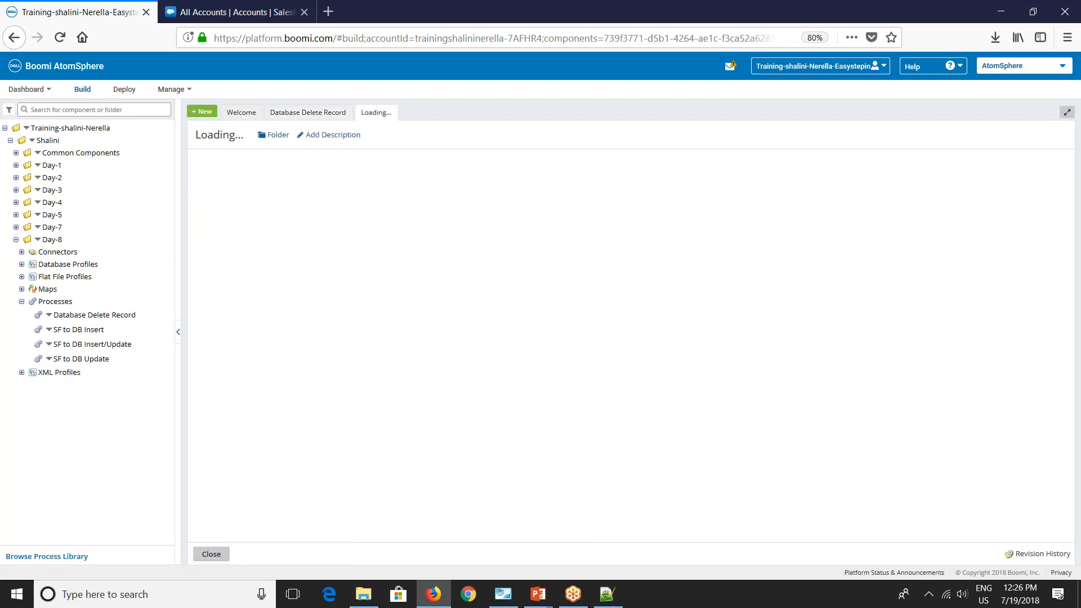
click(1059, 212)
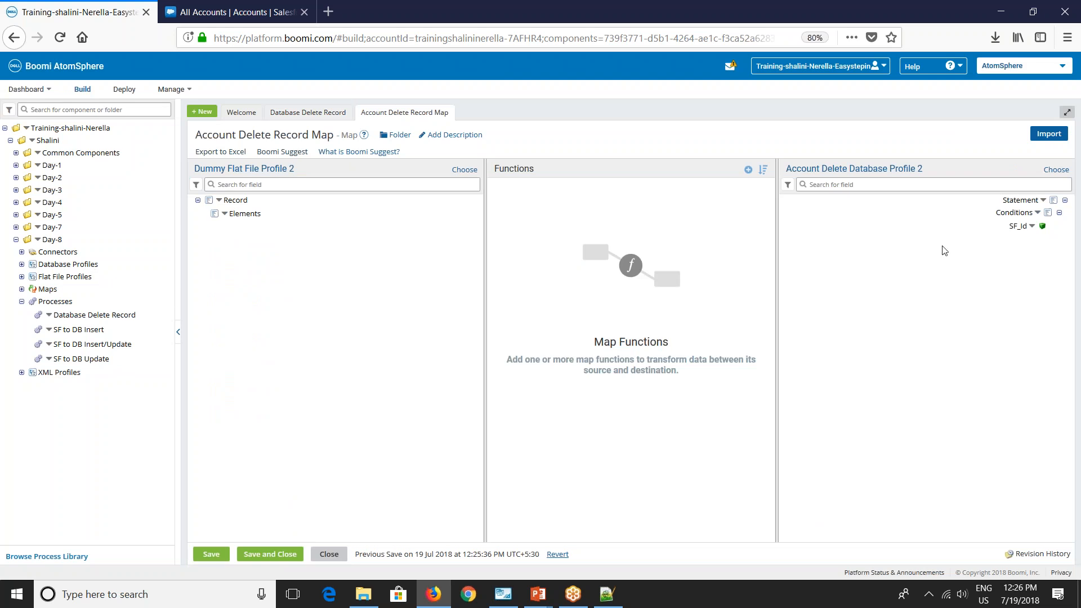
mouse_move(1028, 228)
click(997, 236)
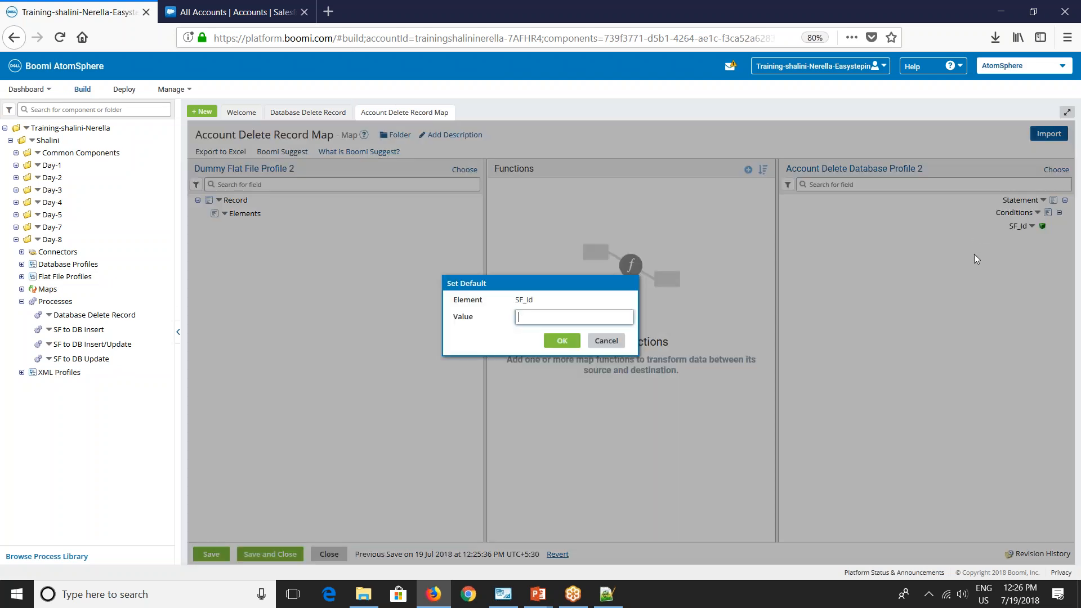
text(0016F00002PZW9aQAH)
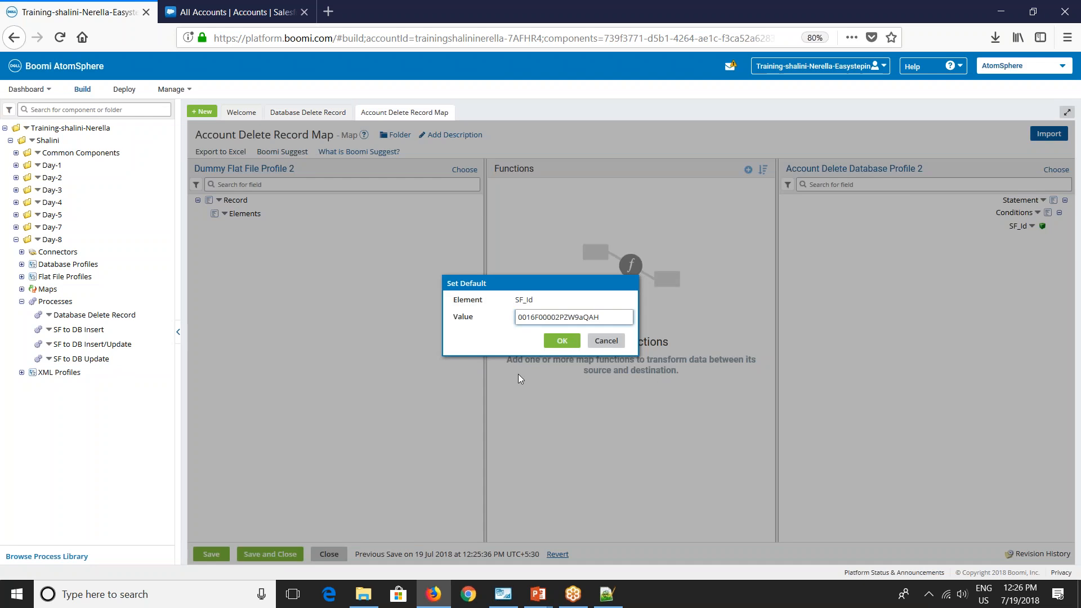
key(Return)
click(245, 553)
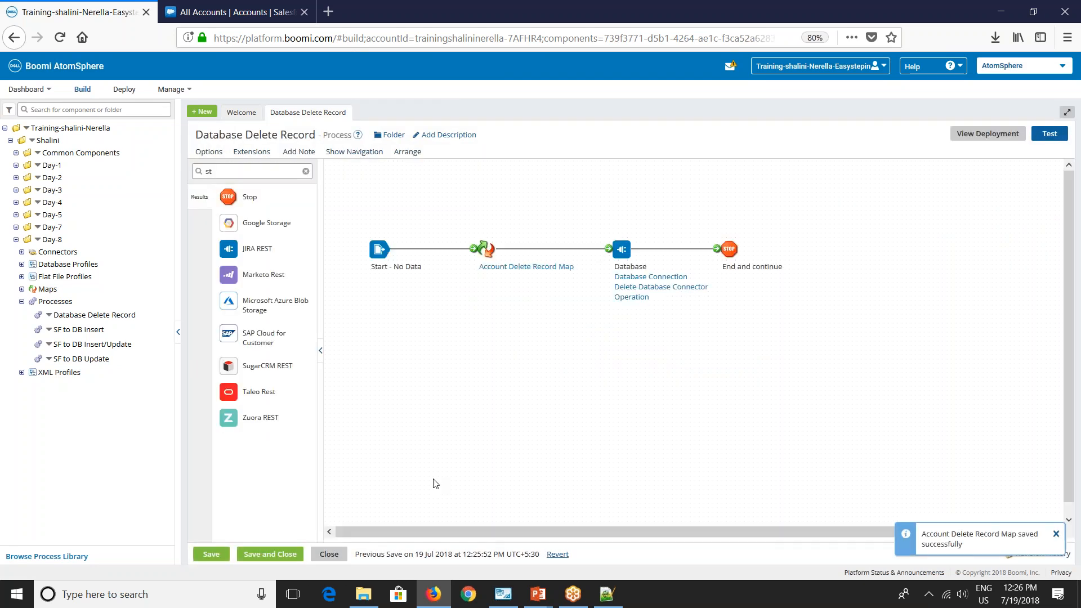
Step: Save the process with the updated map and run a new test of Database Delete Record
click(1049, 133)
click(566, 346)
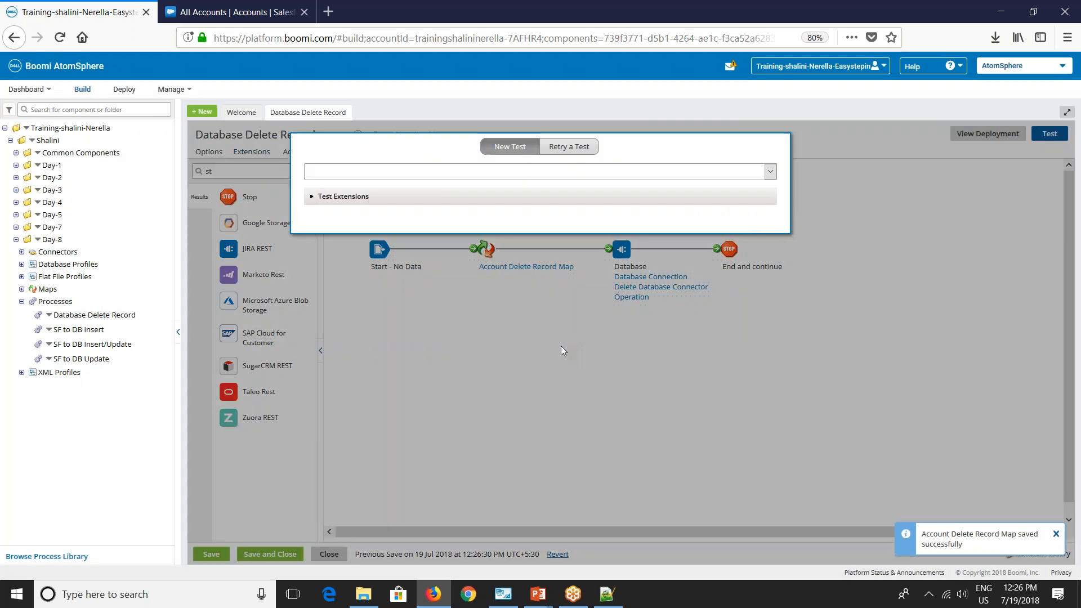
click(715, 214)
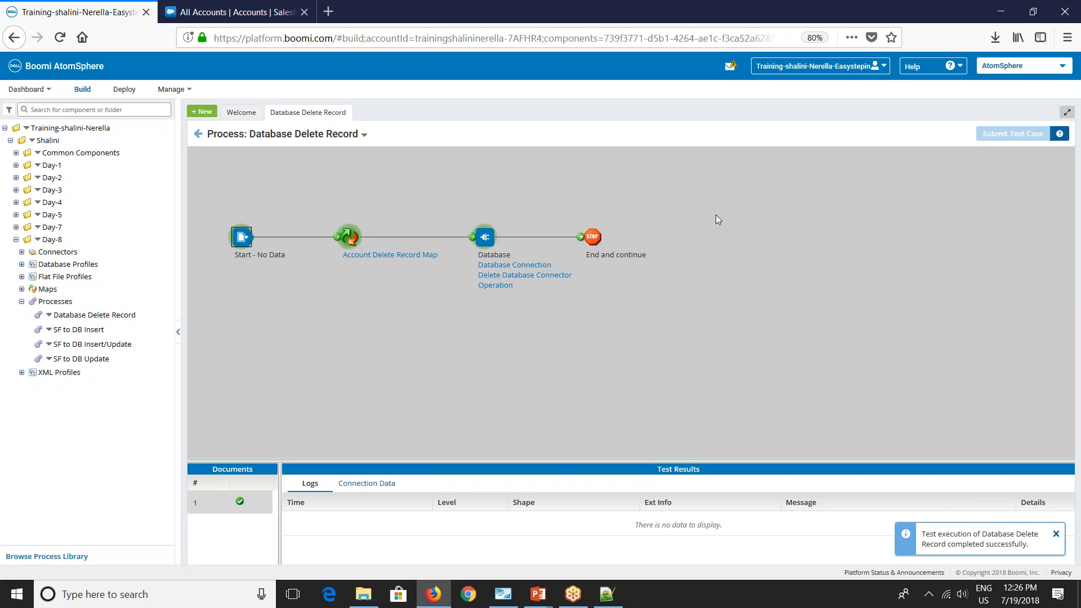
Step: Rerun the SF_Account select query in MySQL Workbench to check the remaining records, and return to Boomi
click(502, 593)
click(206, 106)
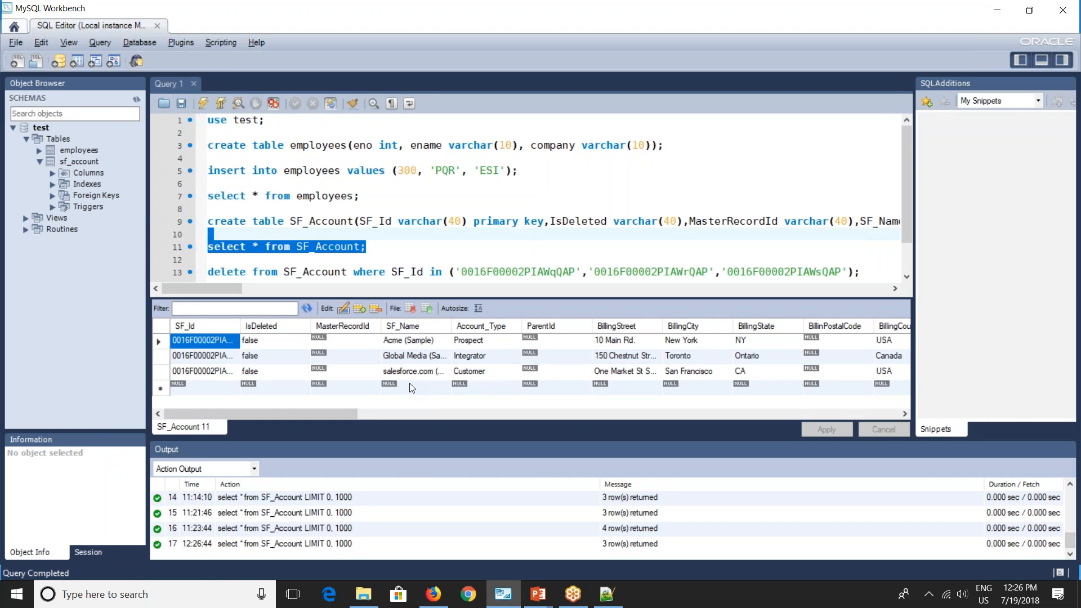
key(alt+Tab)
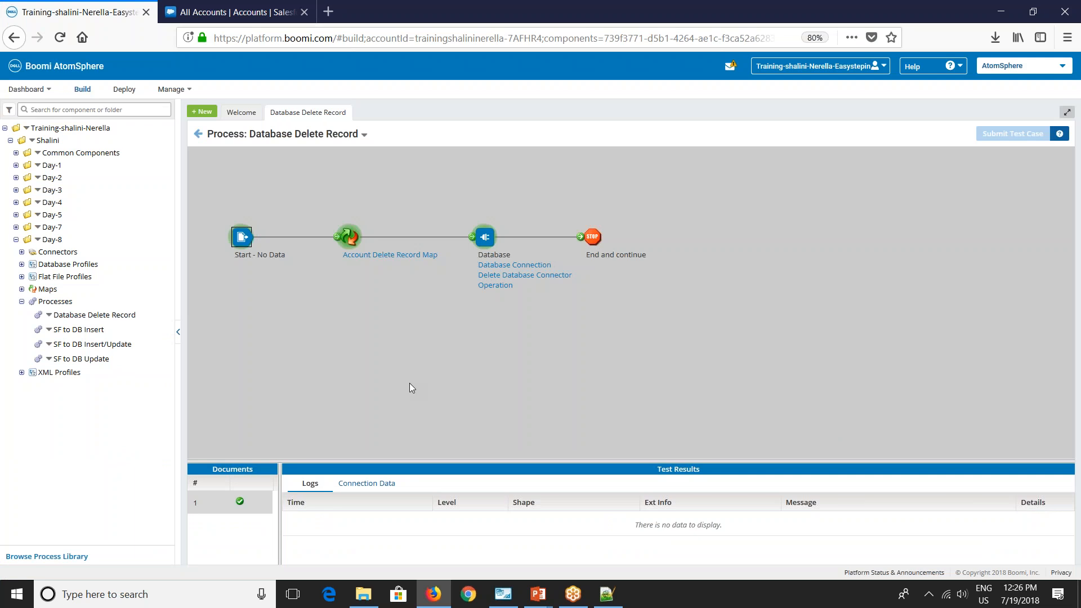
Step: Switch to the PowerPoint slide show and display the Agenda slide
key(alt+Tab)
key(alt+Tab)
key(alt+Tab)
key(alt+Tab)
key(alt+Tab)
click(410, 383)
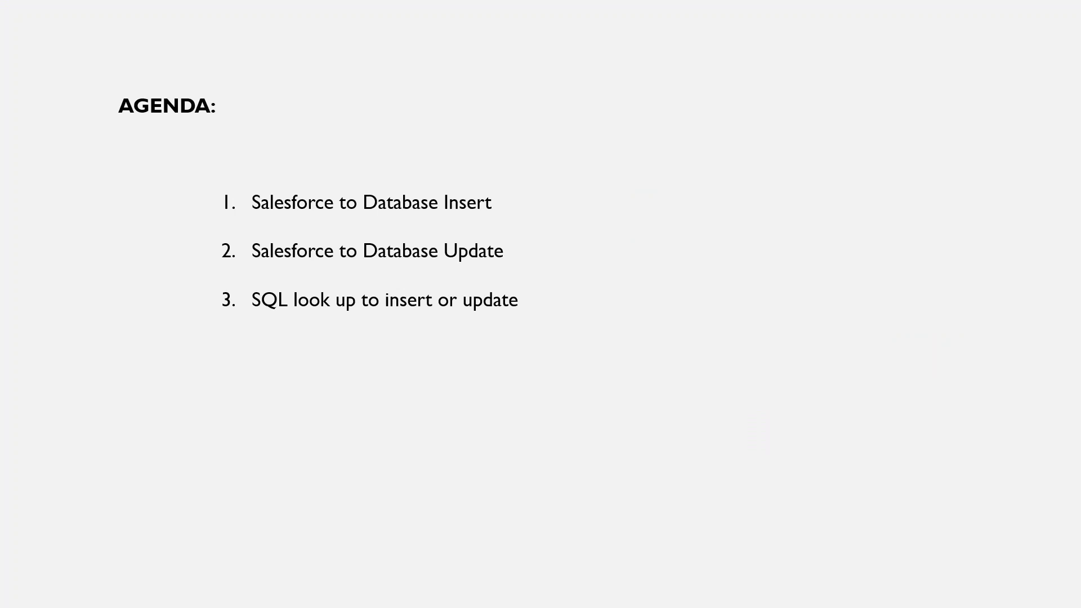